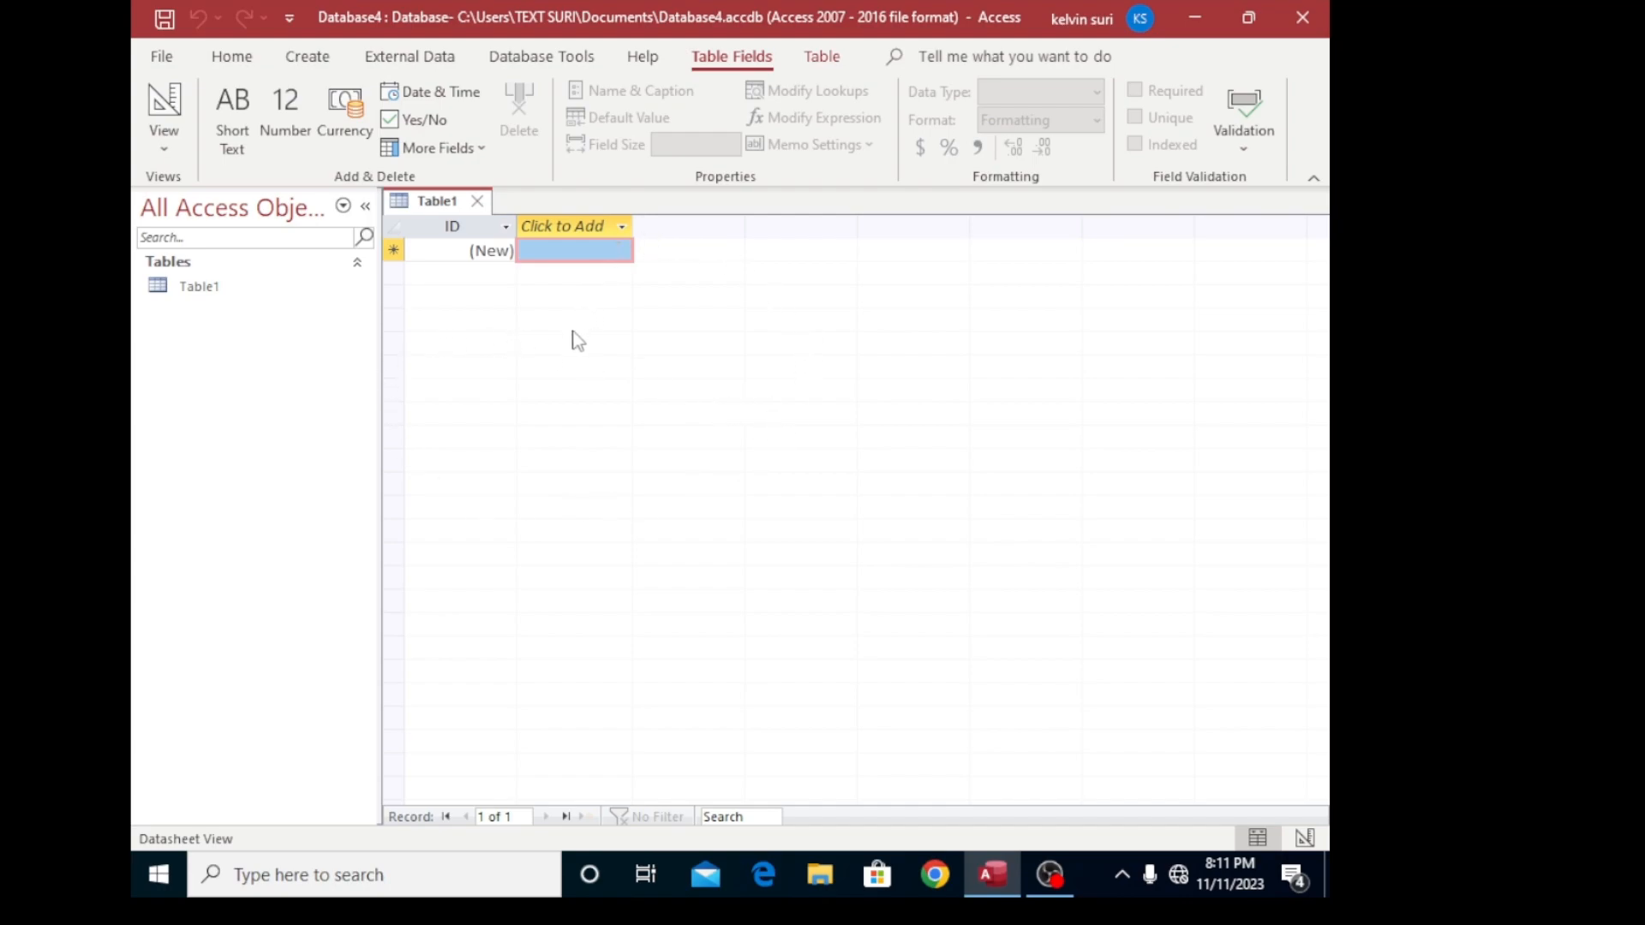
left_click(179, 295)
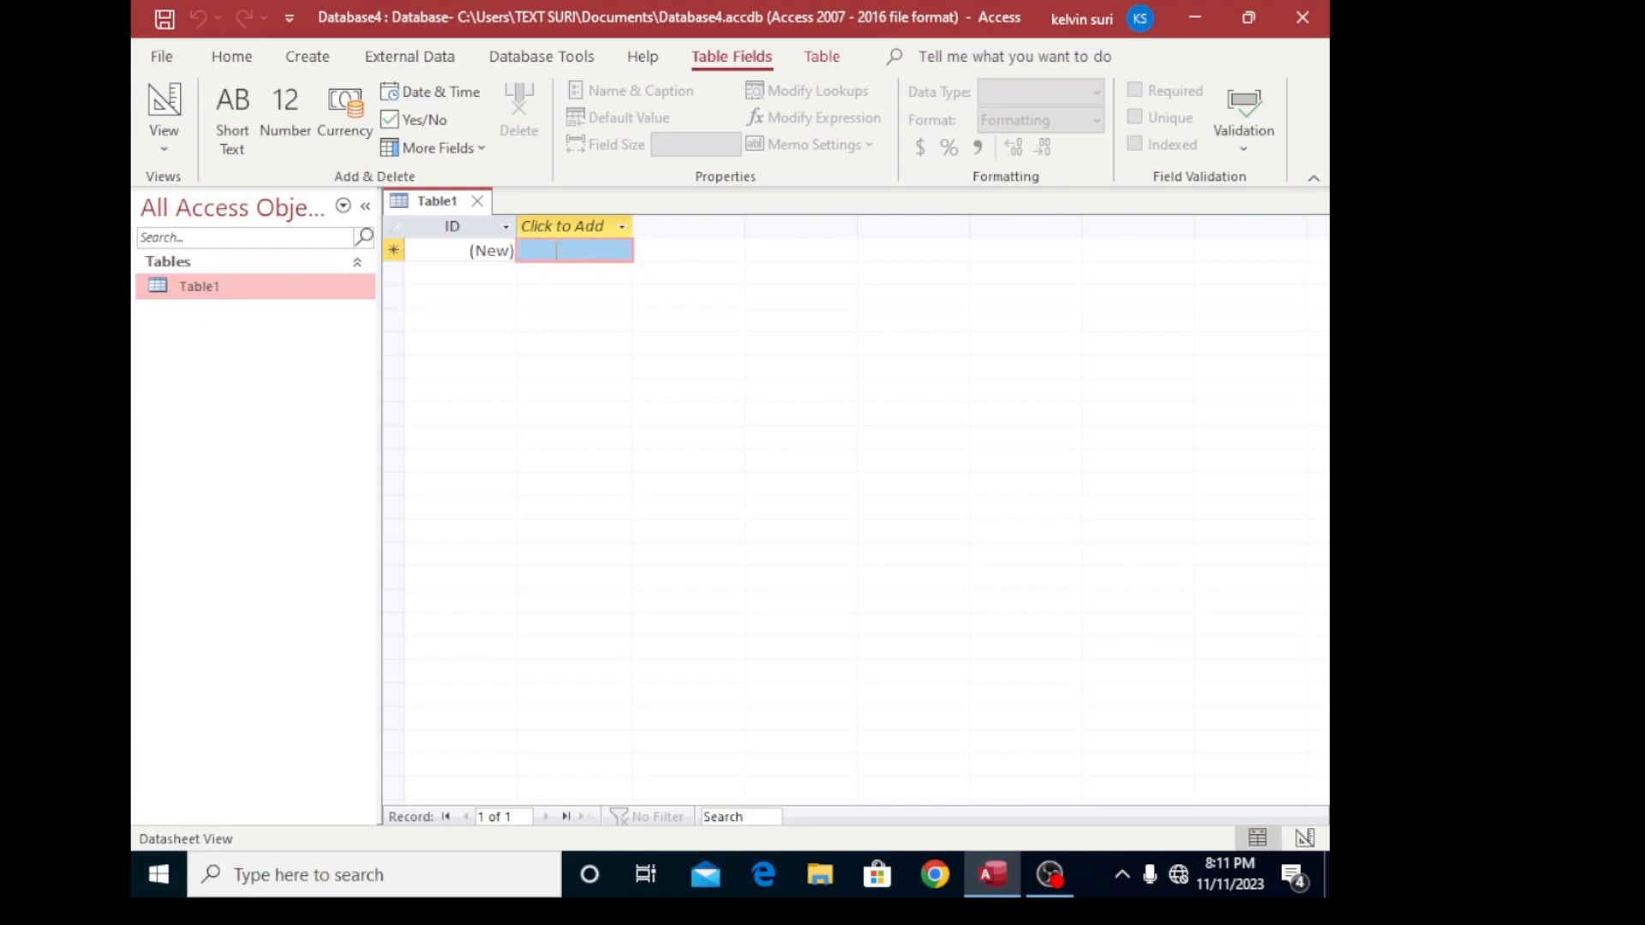
left_click_drag(1050, 25, 978, 39)
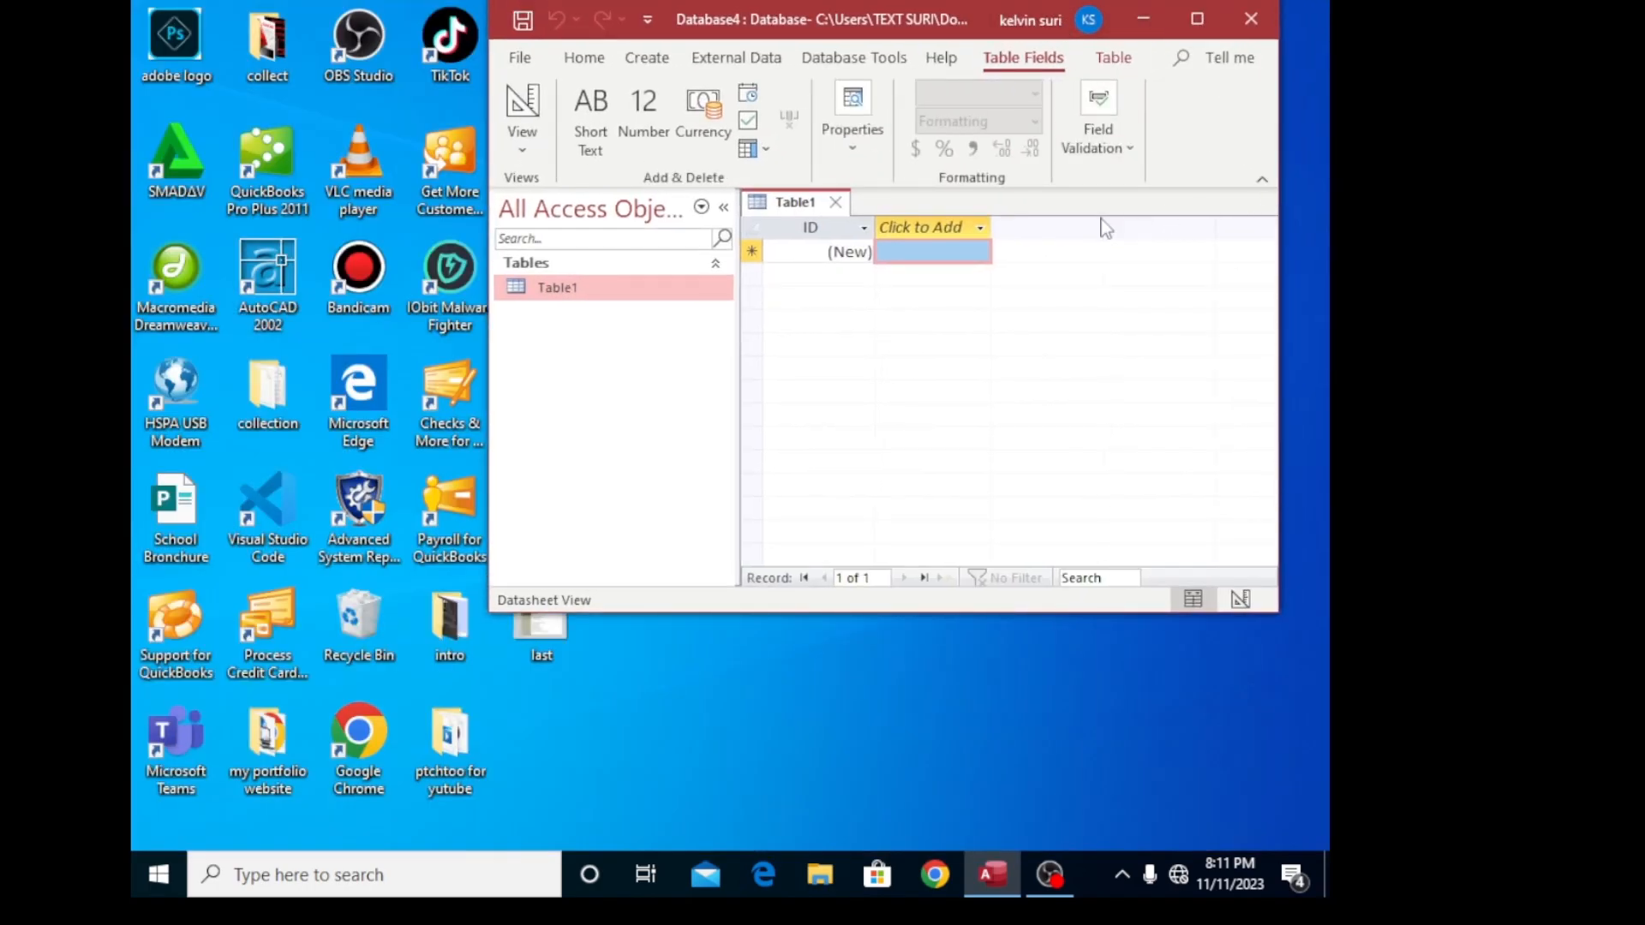
left_click(1185, 24)
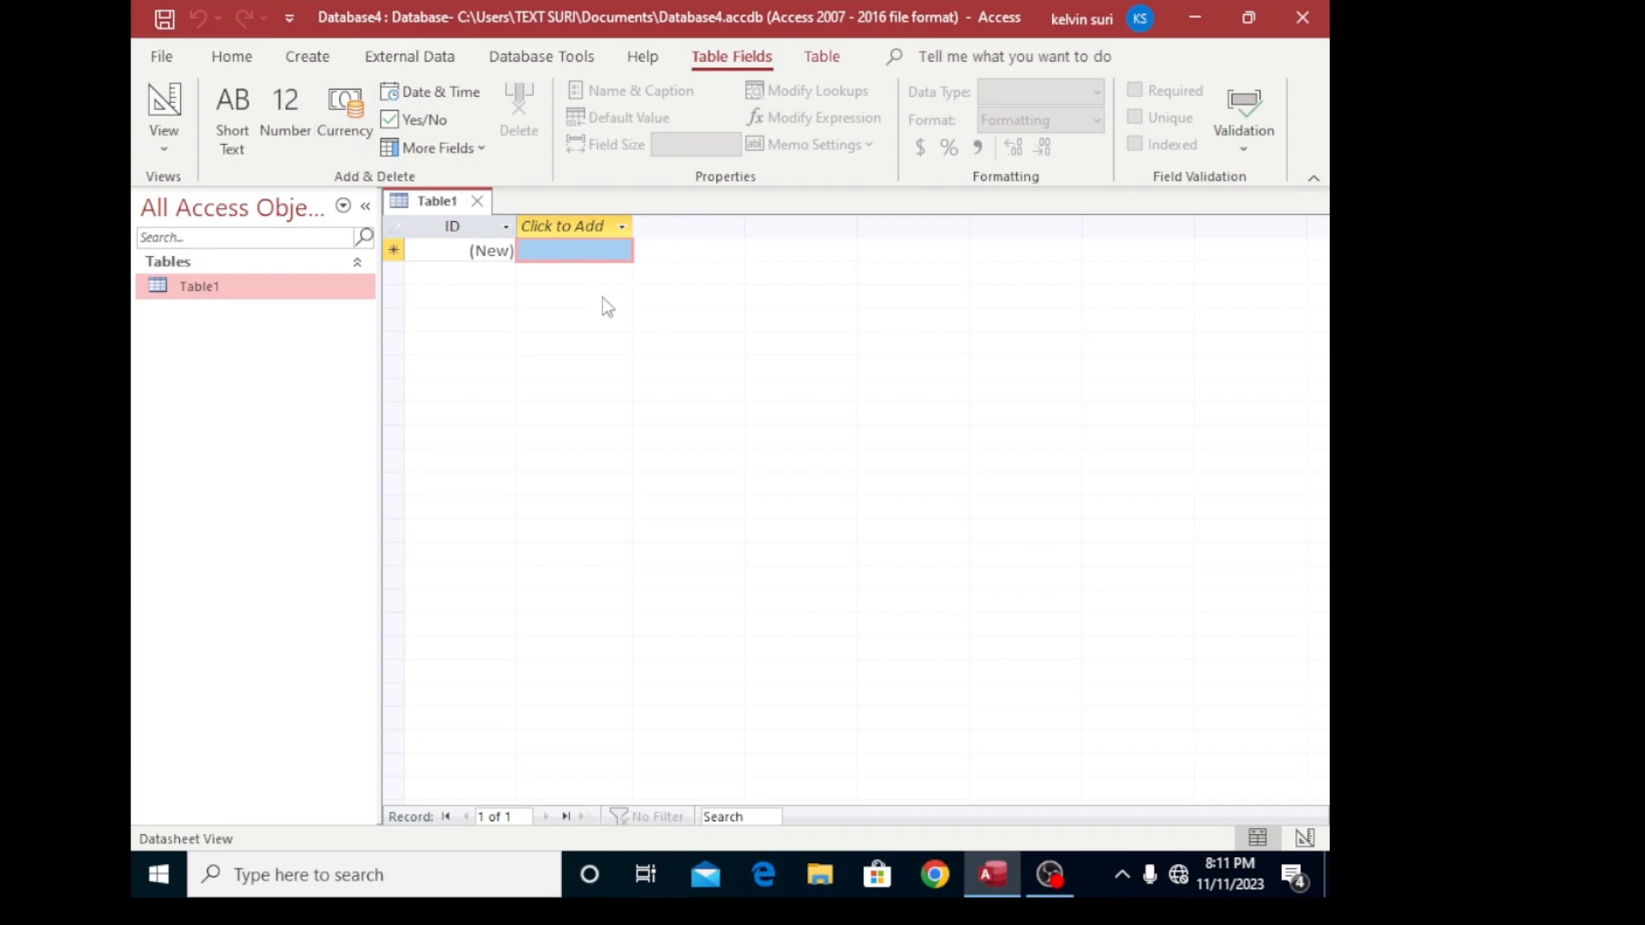
- Close the default Table1 and create a new blank table in Design view
left_click(477, 200)
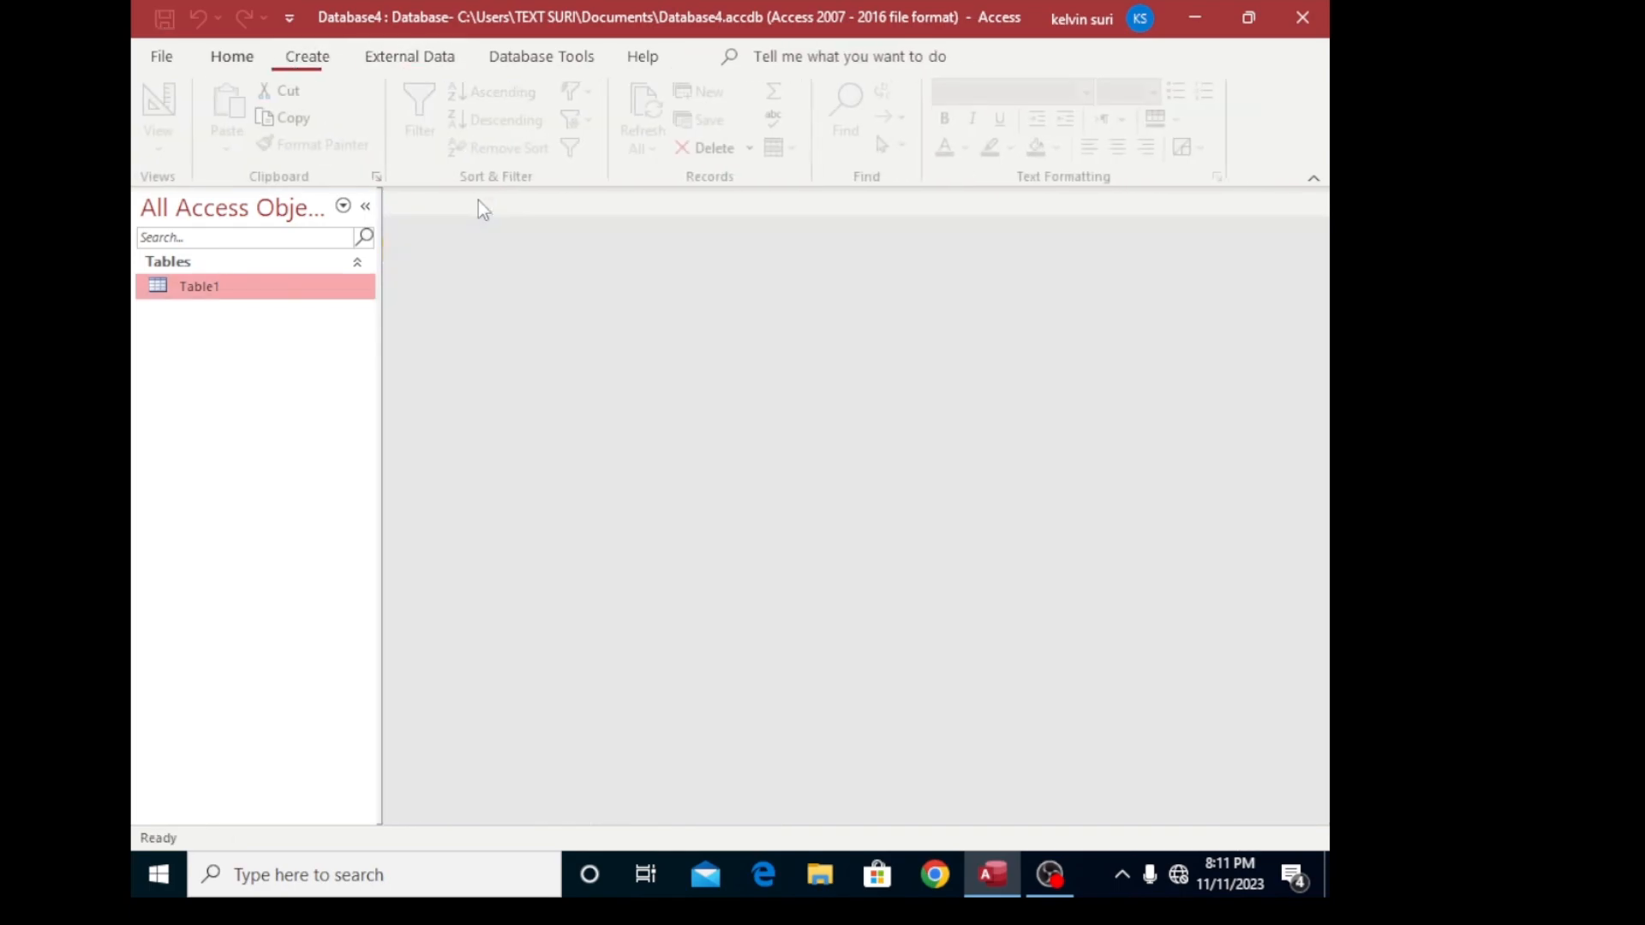
left_click(315, 64)
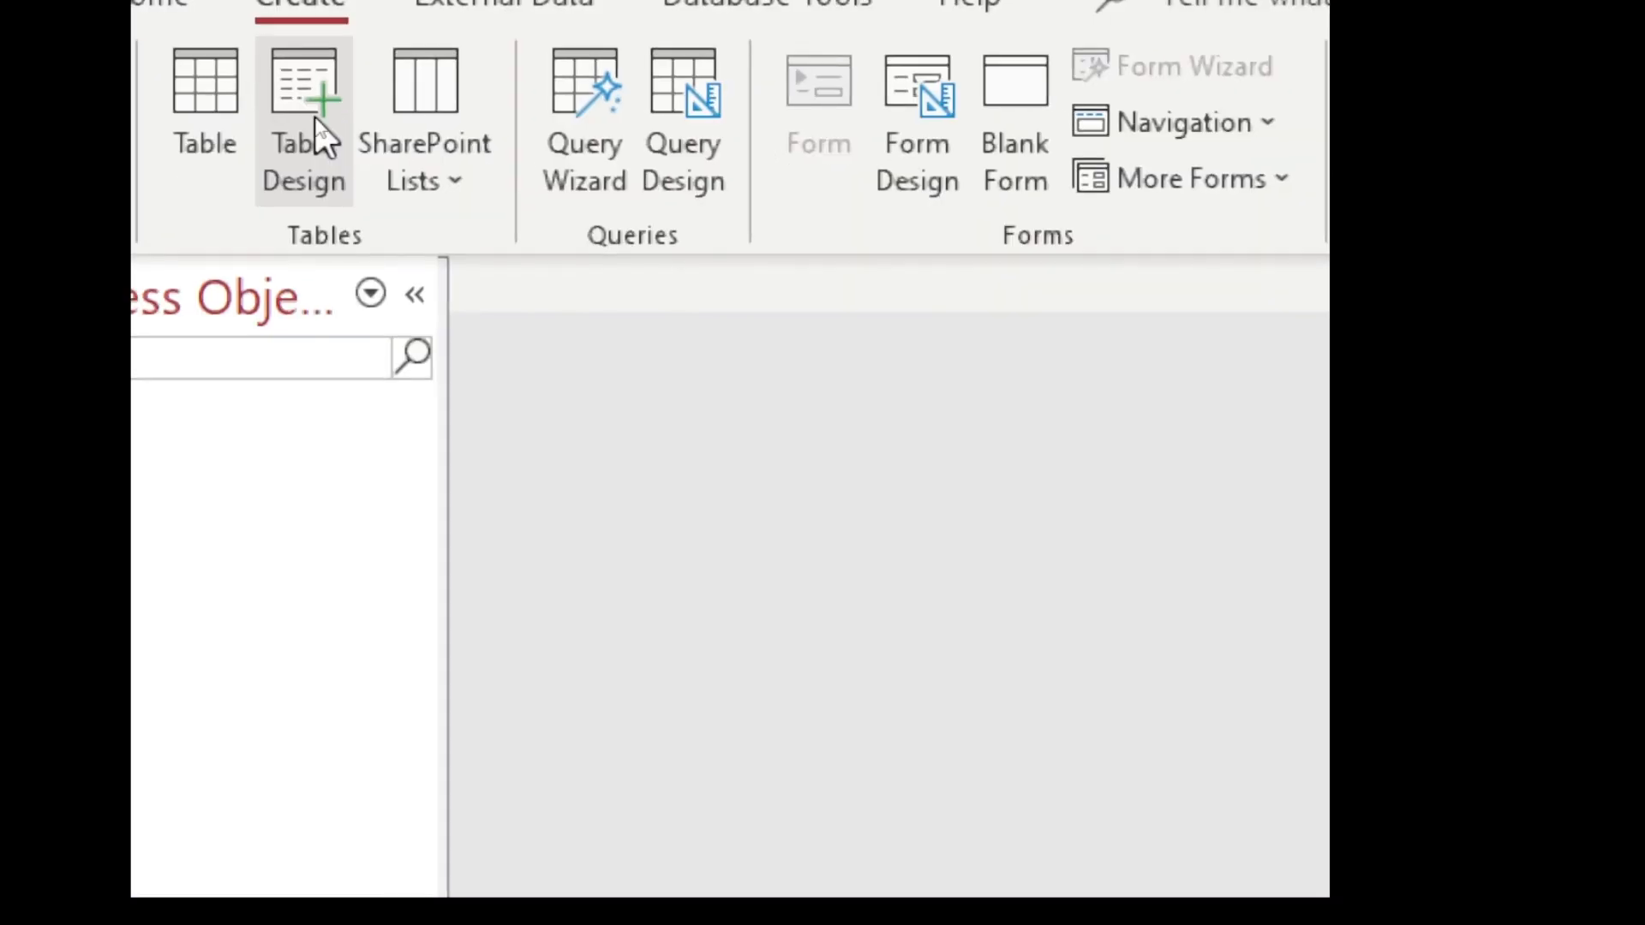
left_click(317, 120)
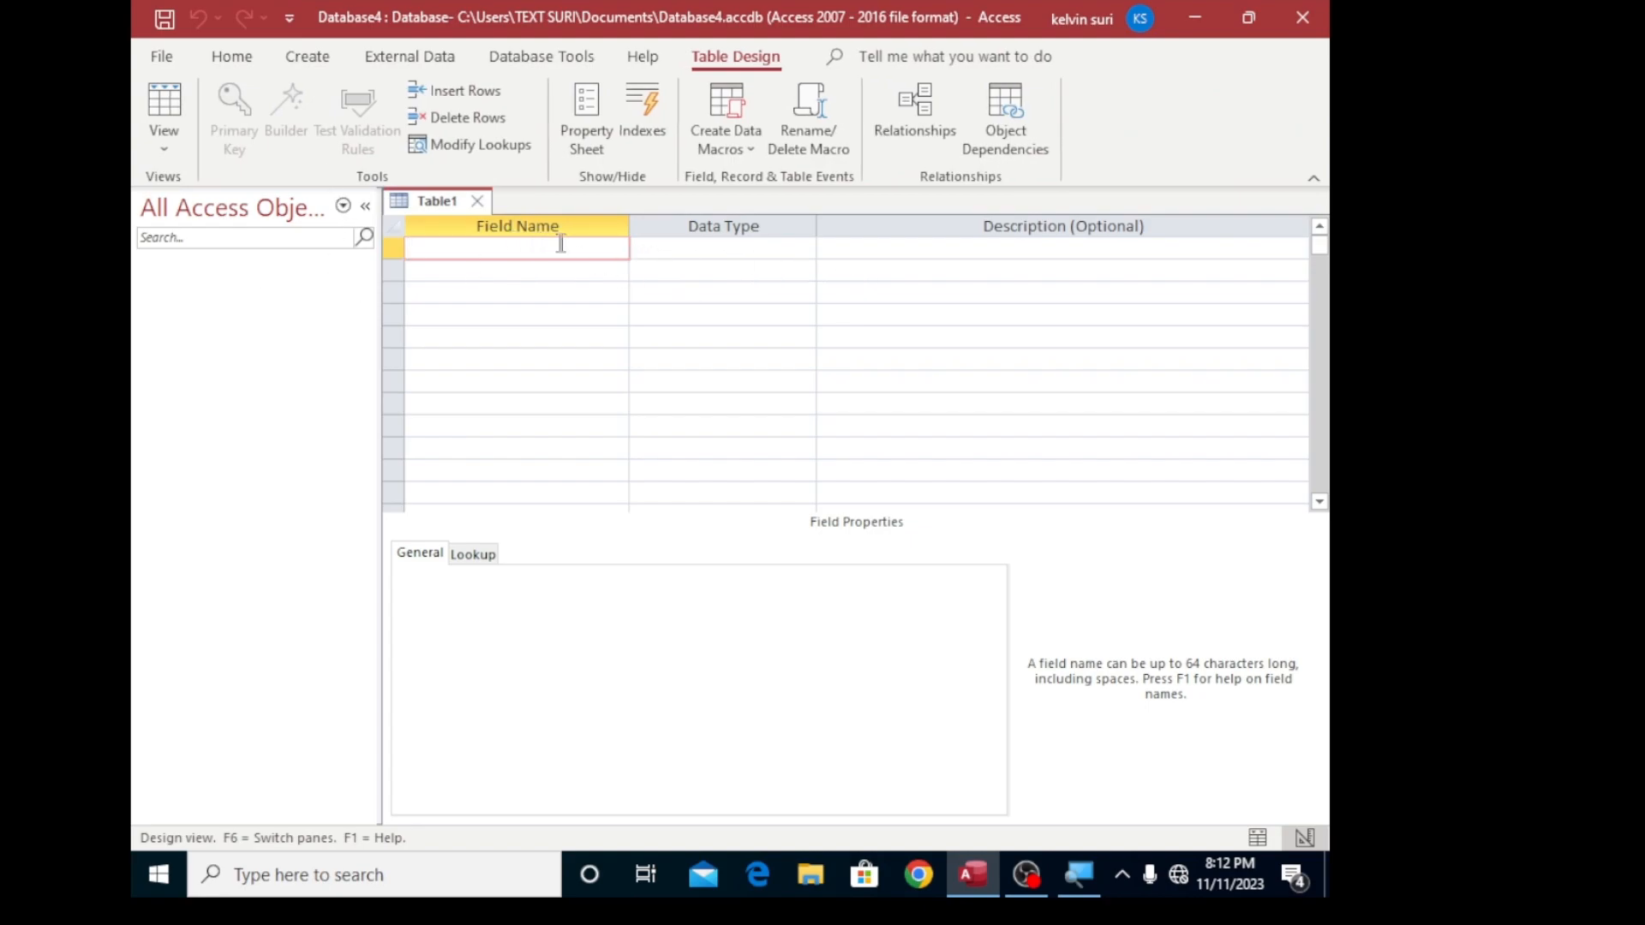
left_click(708, 249)
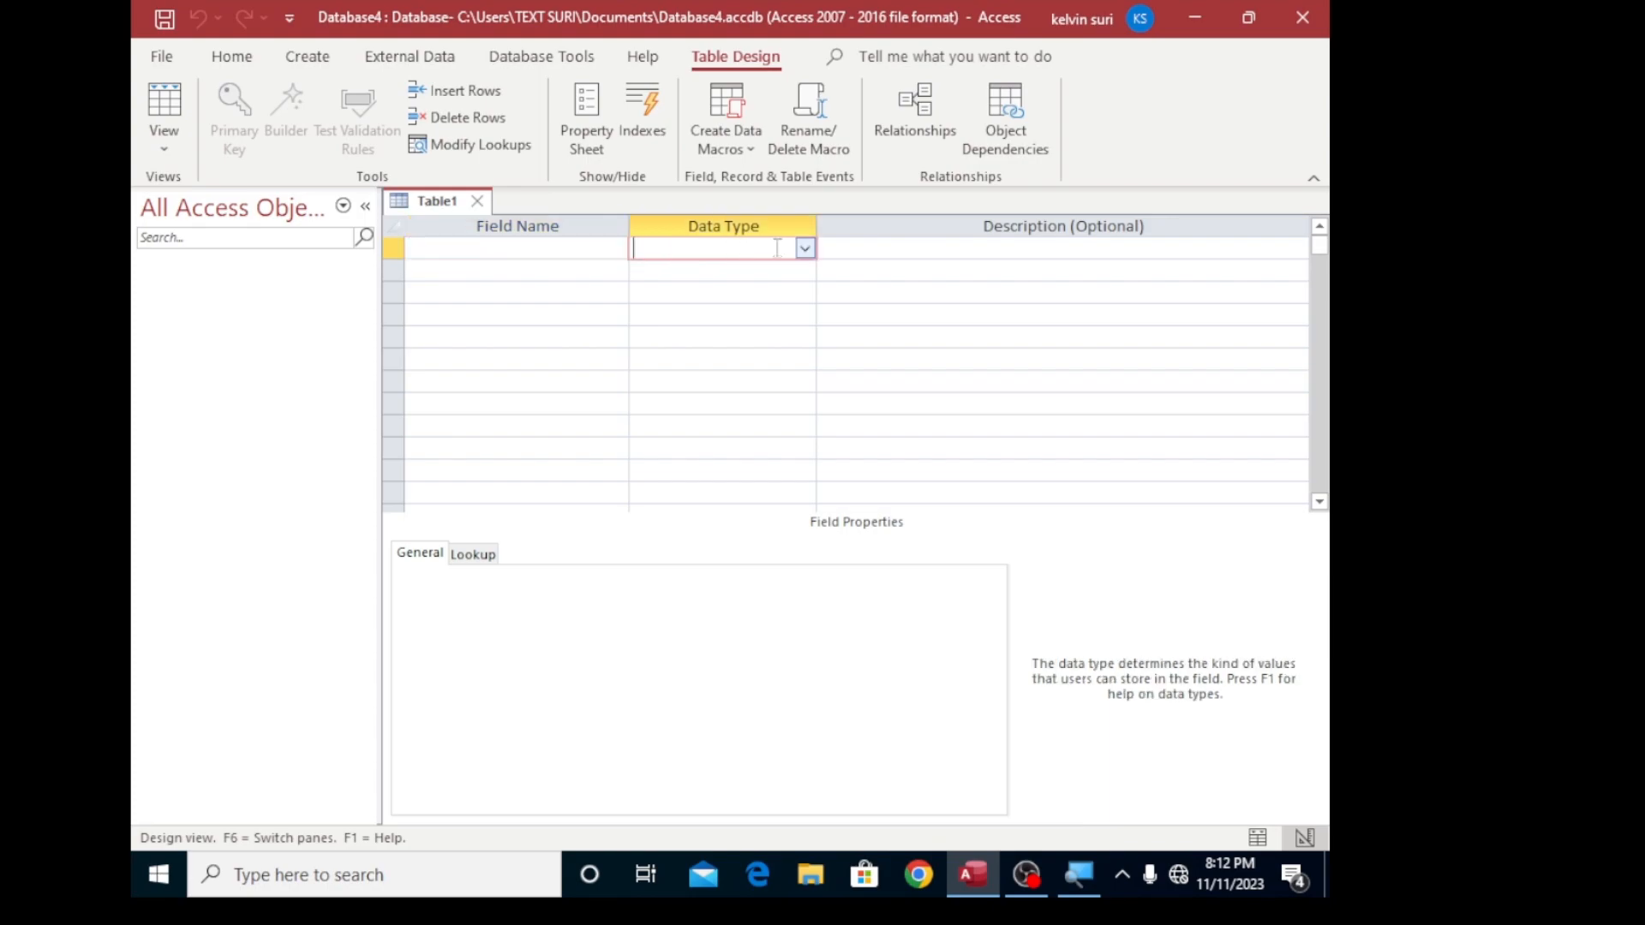
left_click(805, 248)
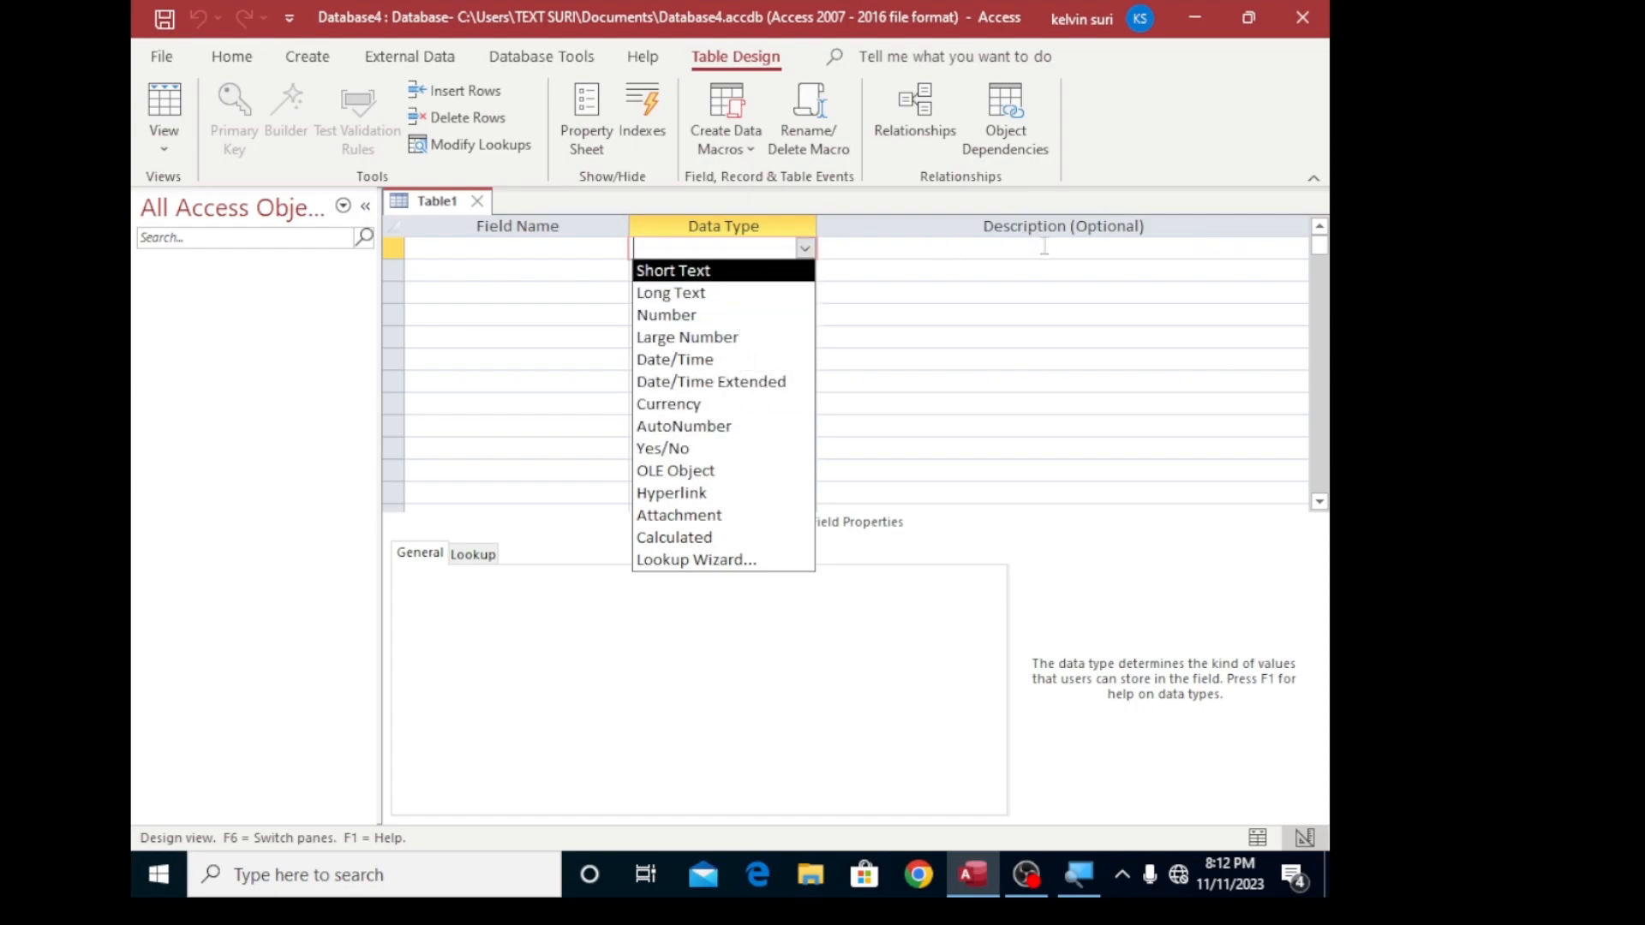
- Add a first field named FirstNname with the Short Text data type
left_click(496, 254)
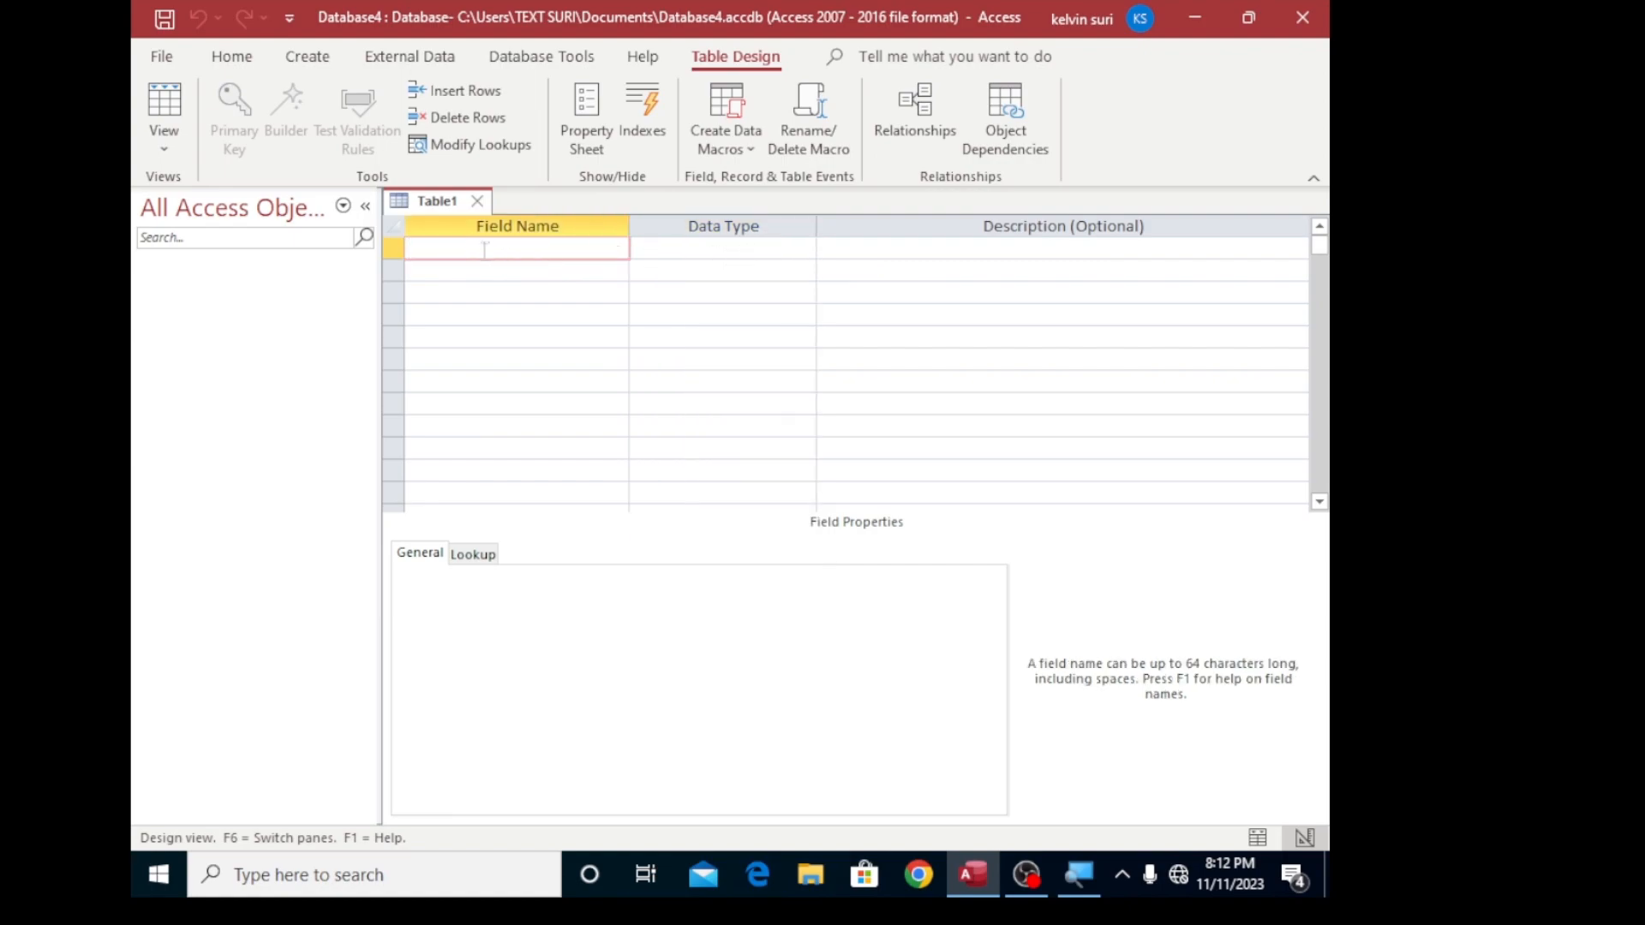
type("F")
type("irst")
type("Nma")
key("BackSpace")
key("BackSpace")
type("name")
left_click(728, 246)
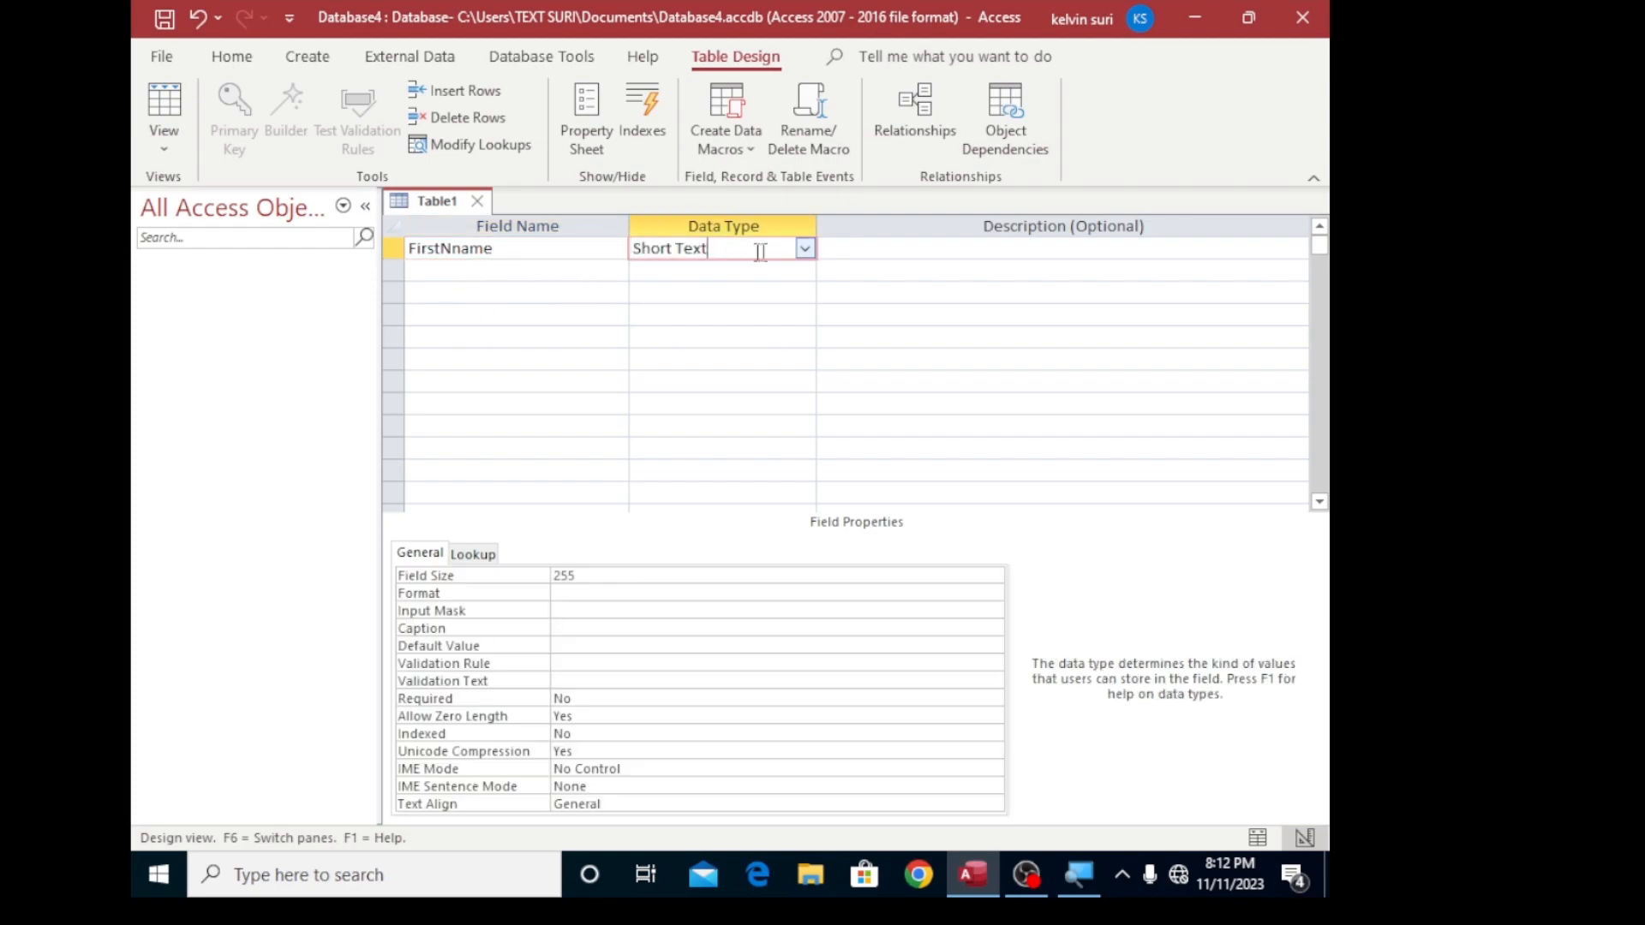
left_click(805, 248)
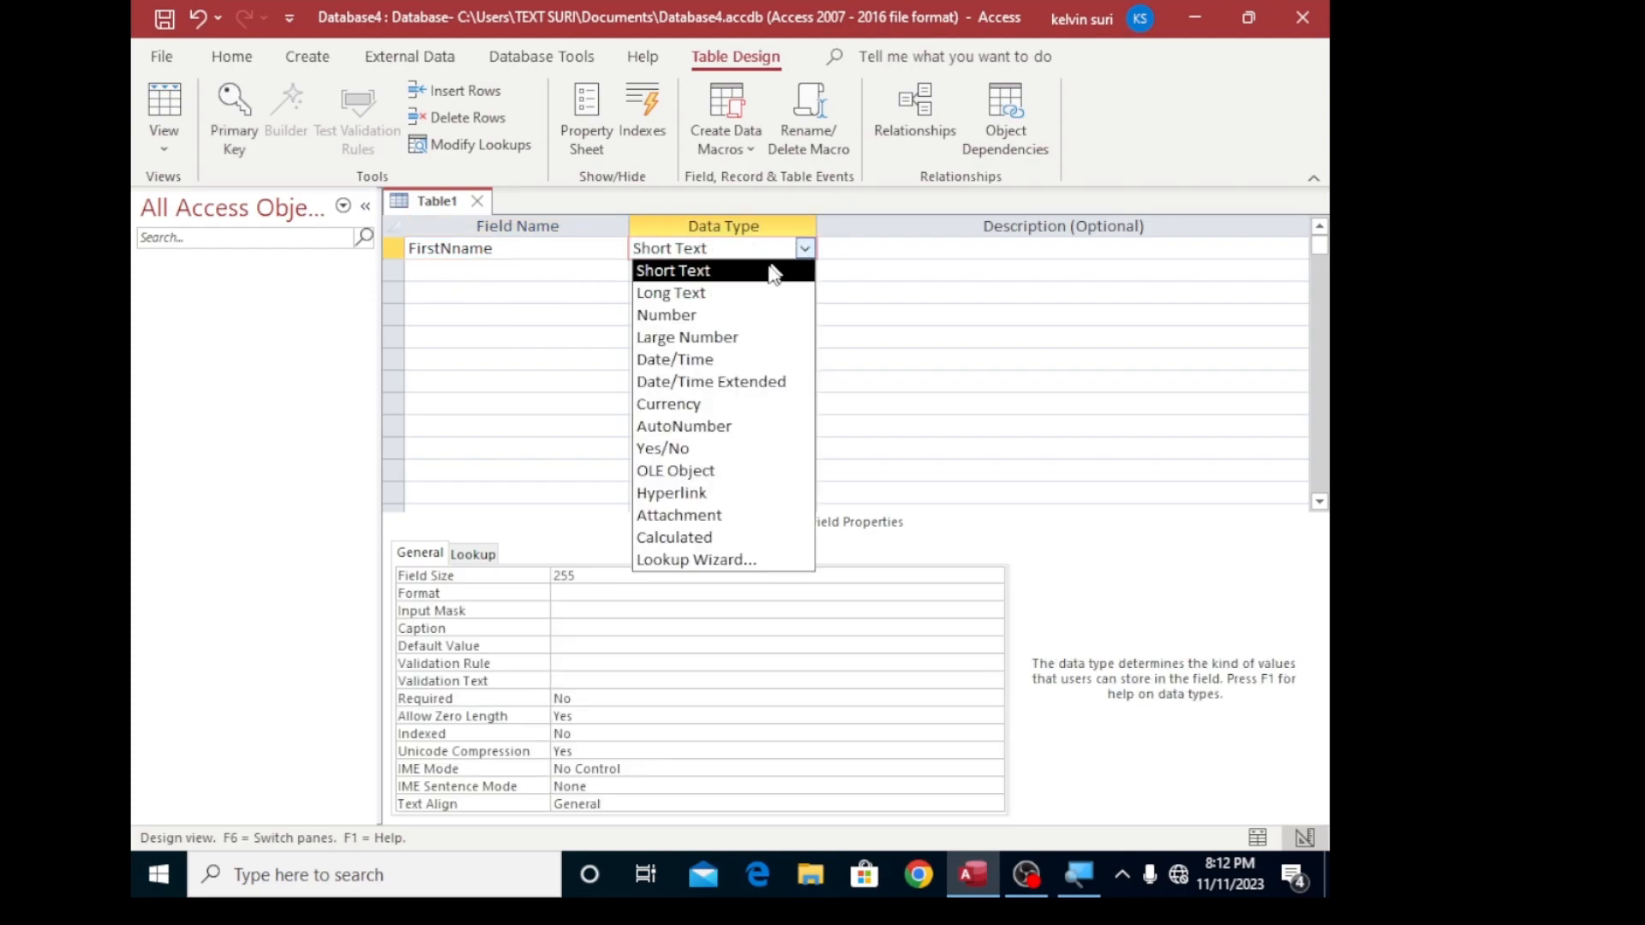
left_click(660, 271)
- Add a second field named SecondName, keeping Short Text as its data type
left_click(514, 272)
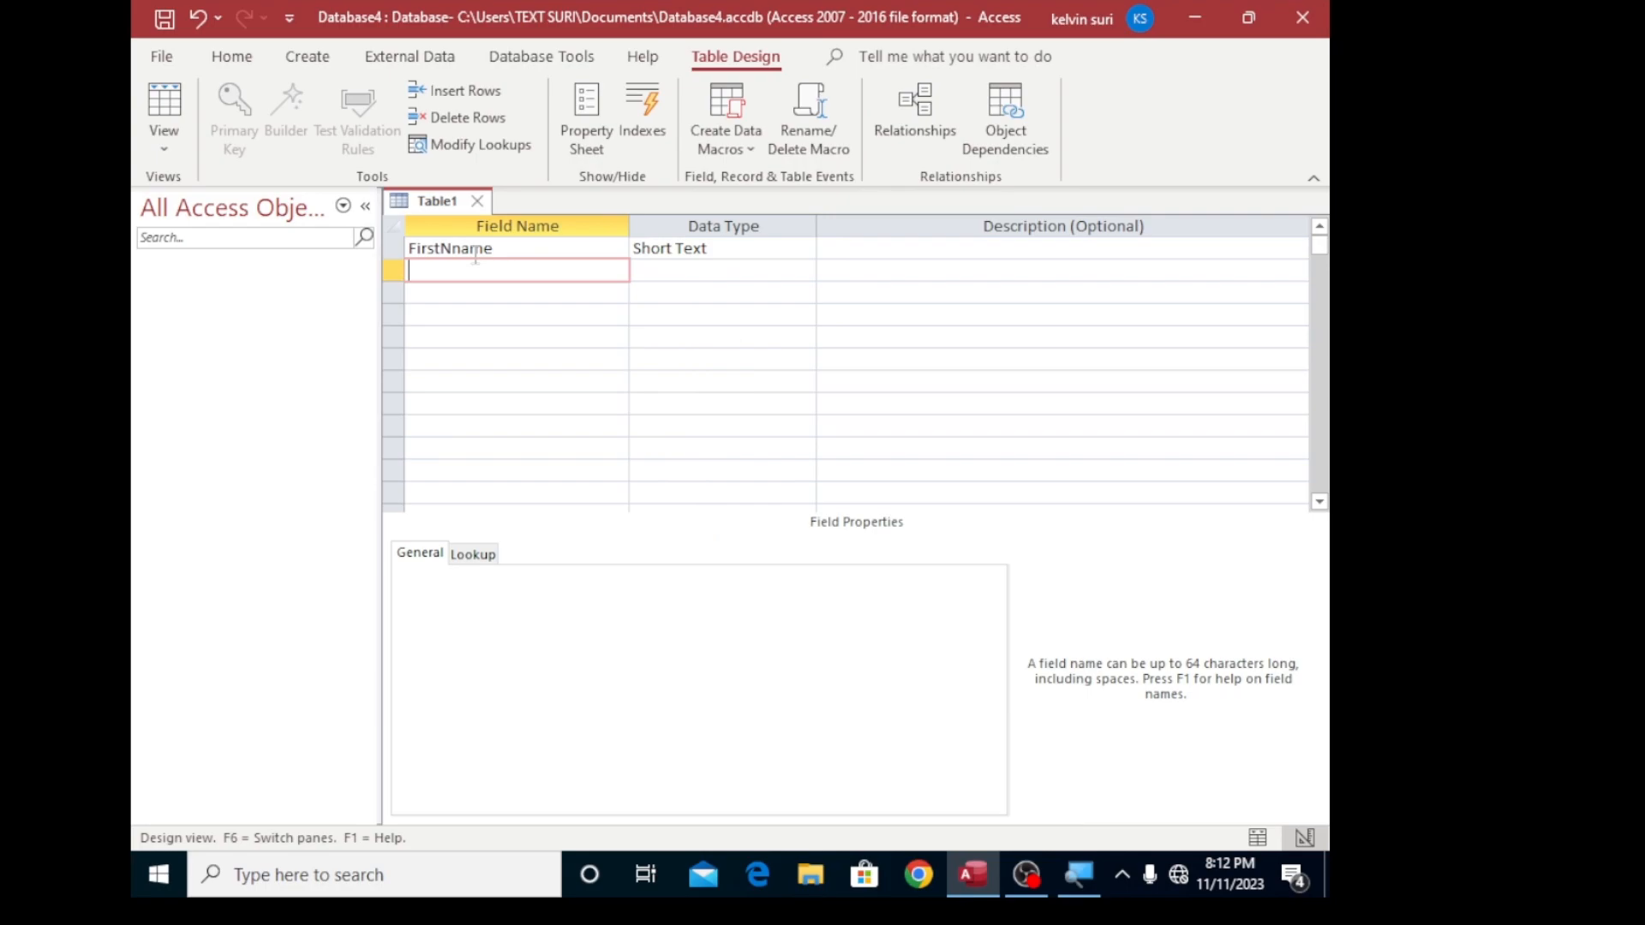
type("SecondNmw")
key("BackSpace")
type("ame")
key("Tab")
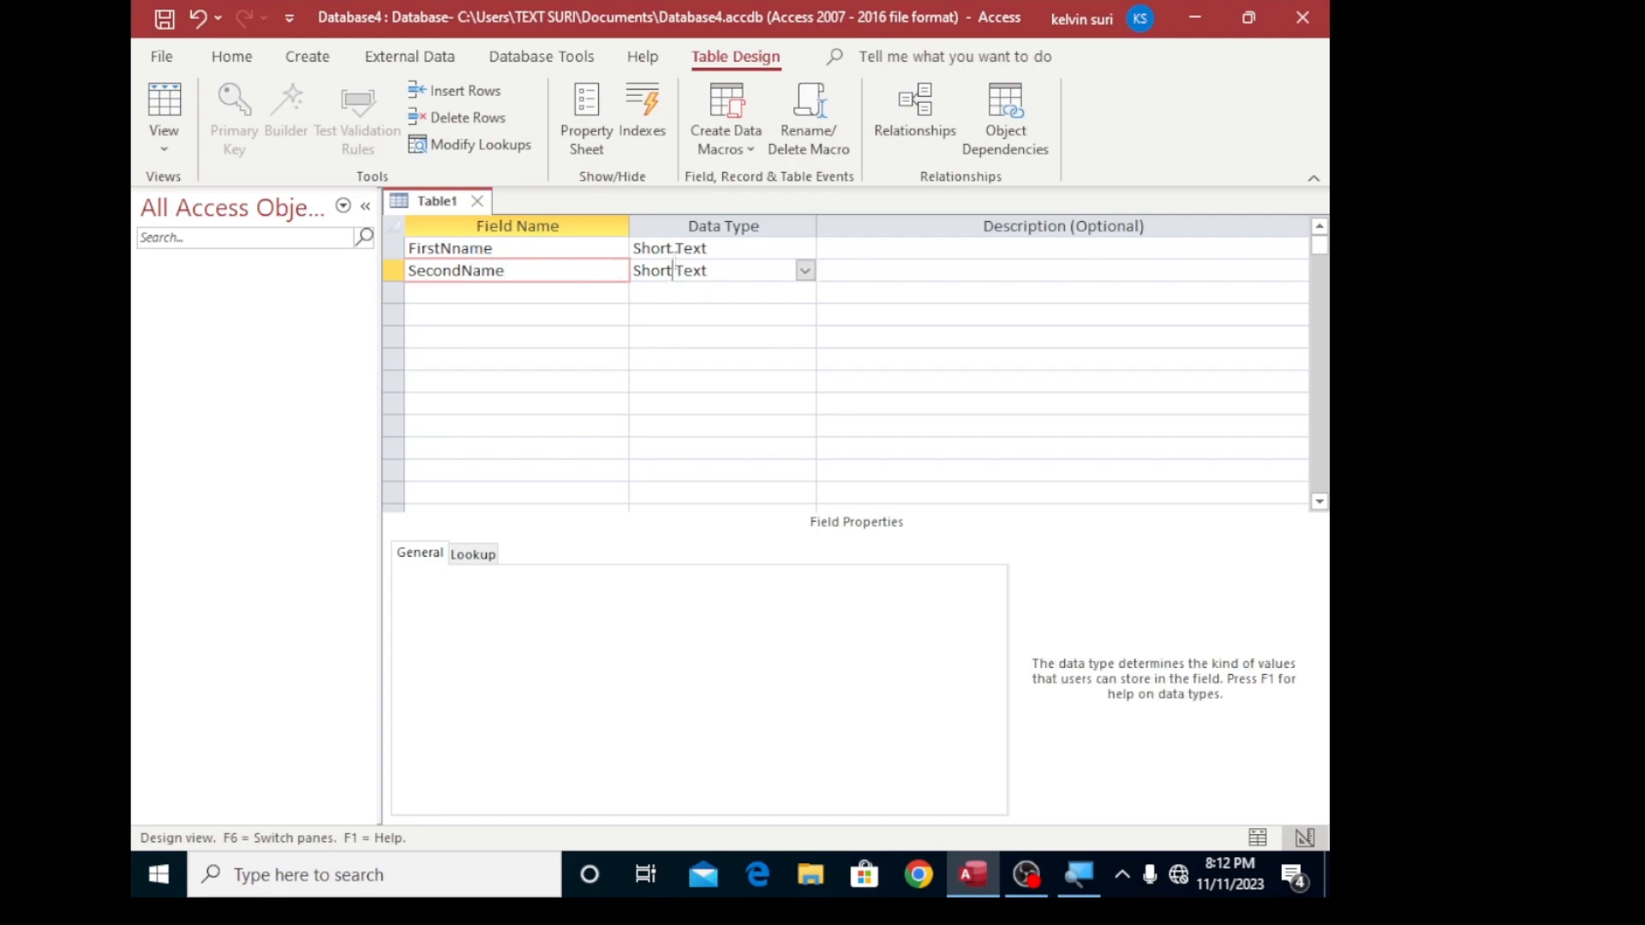
- Add a field named phone below SecondName and set its data type to Number
left_click(417, 294)
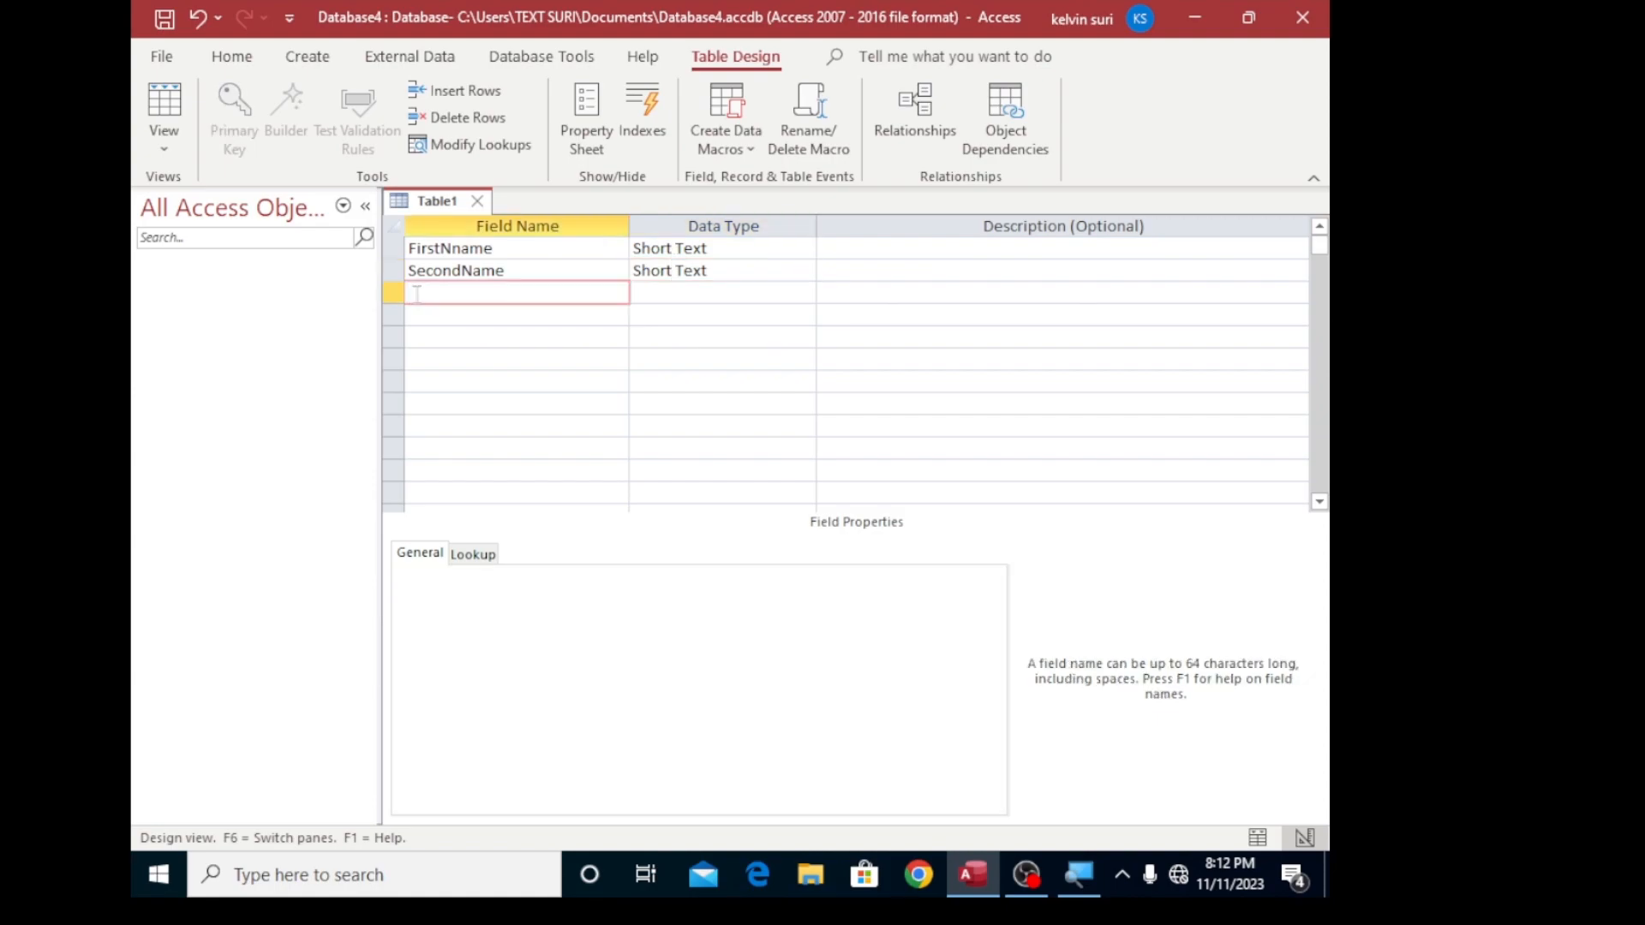
type("phone")
key("Tab")
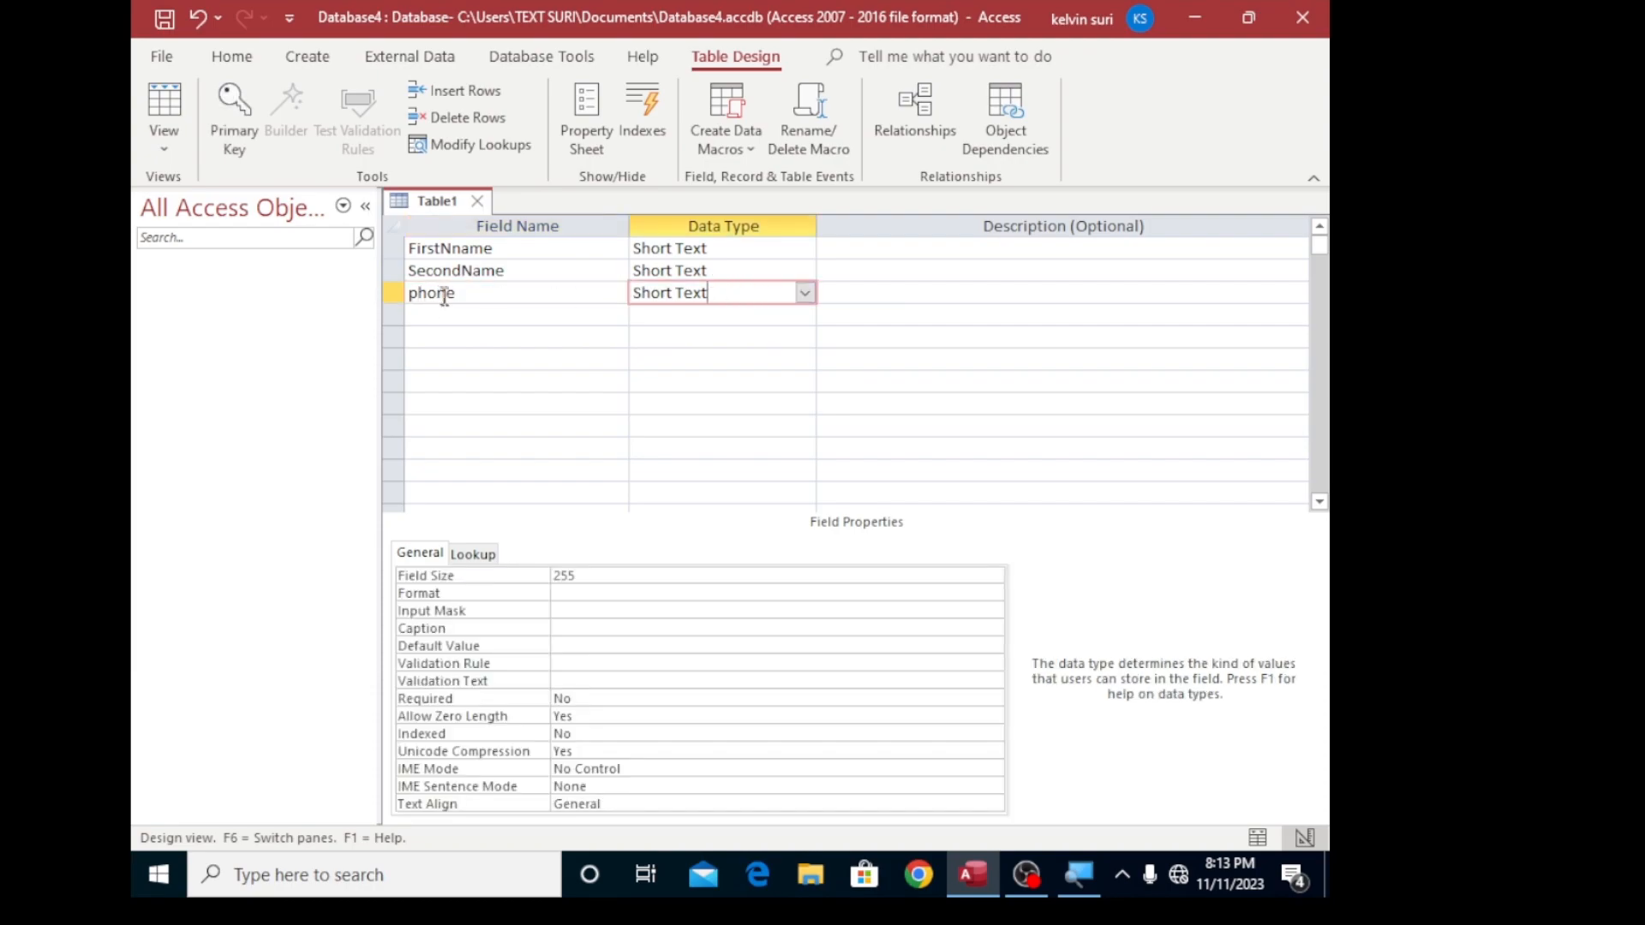
left_click(818, 293)
left_click(797, 293)
left_click(804, 293)
left_click(675, 361)
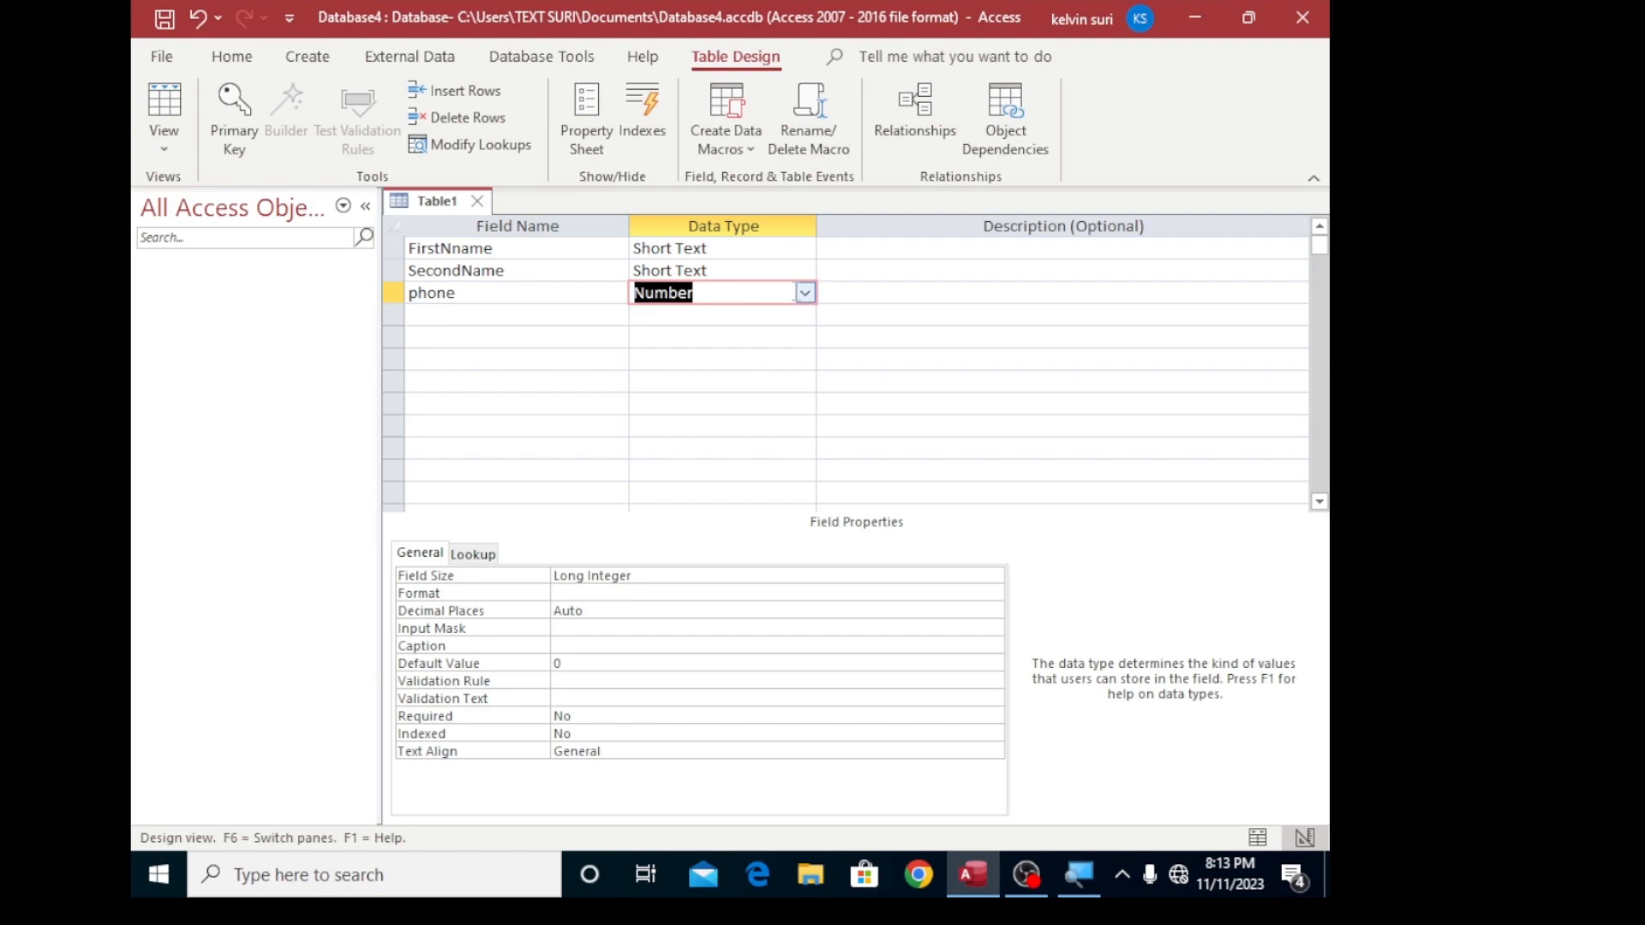
- Add a field named gender below phone and start the Lookup Wizard for its data type
left_click(468, 315)
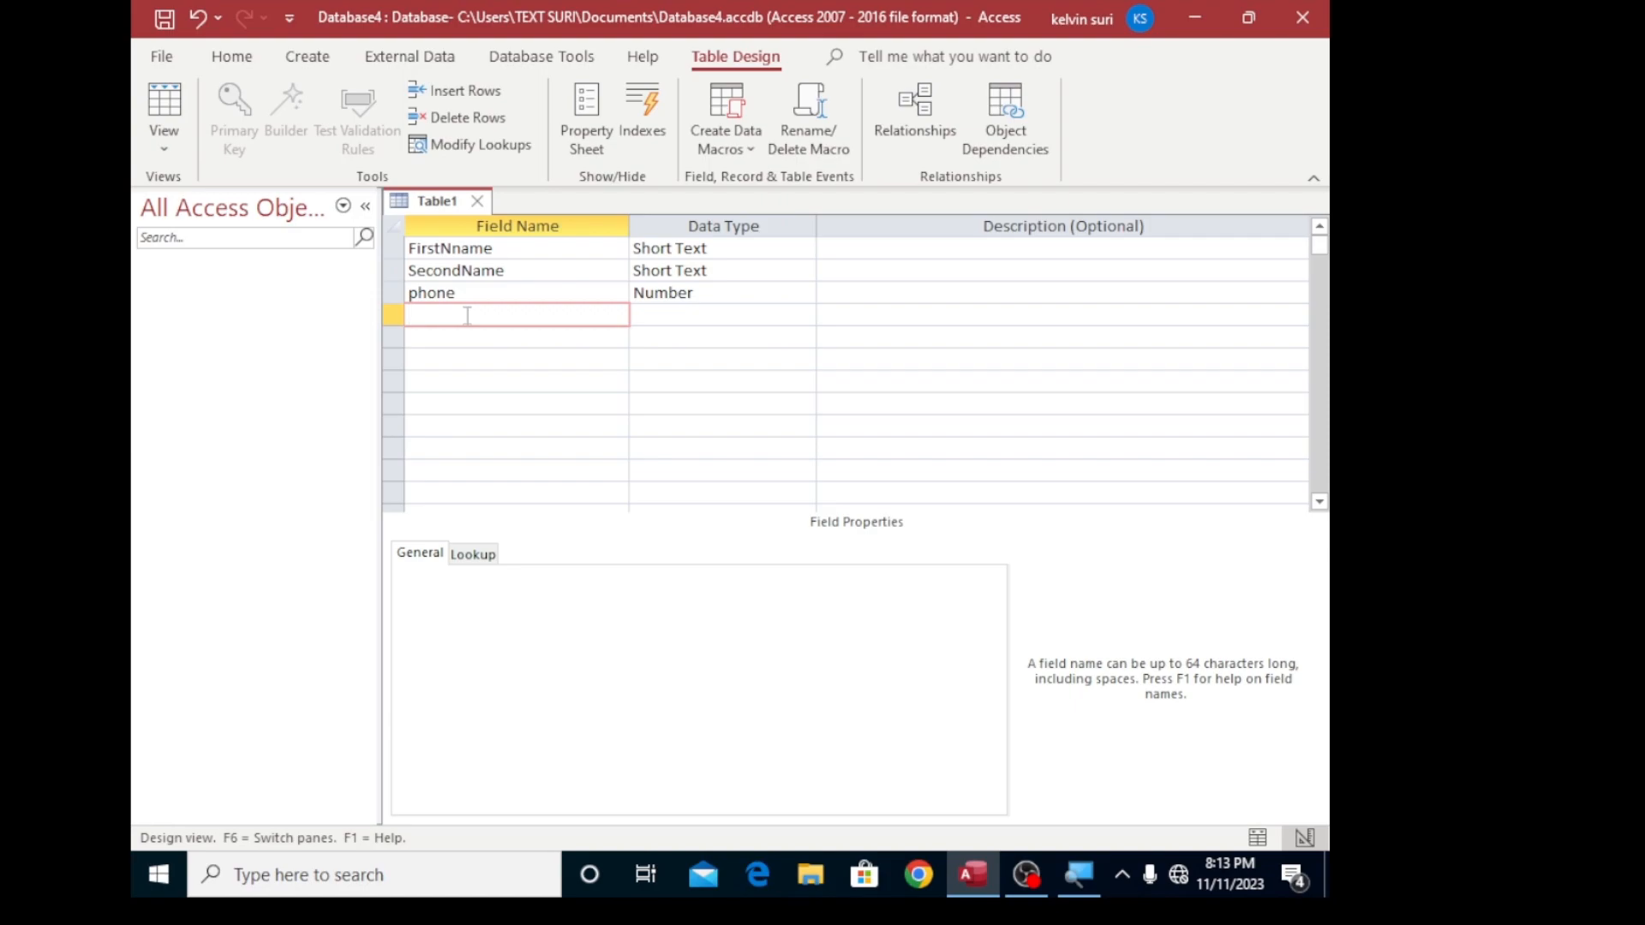
type("h")
key("BackSpace")
type("gender")
left_click(742, 314)
left_click(806, 316)
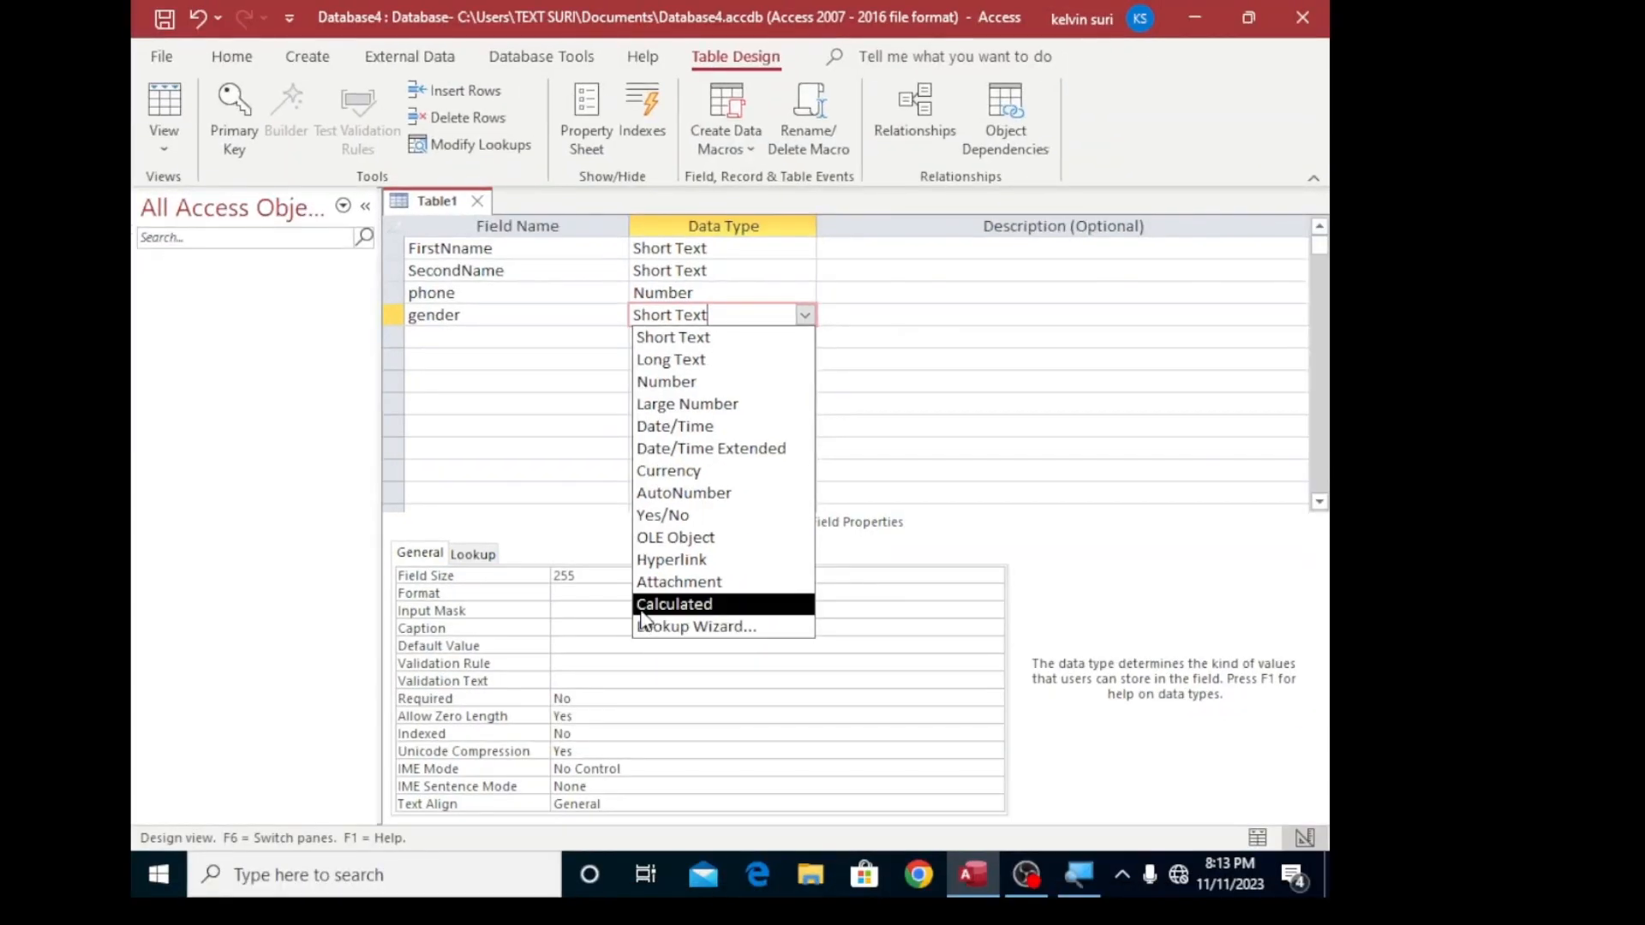
left_click(651, 626)
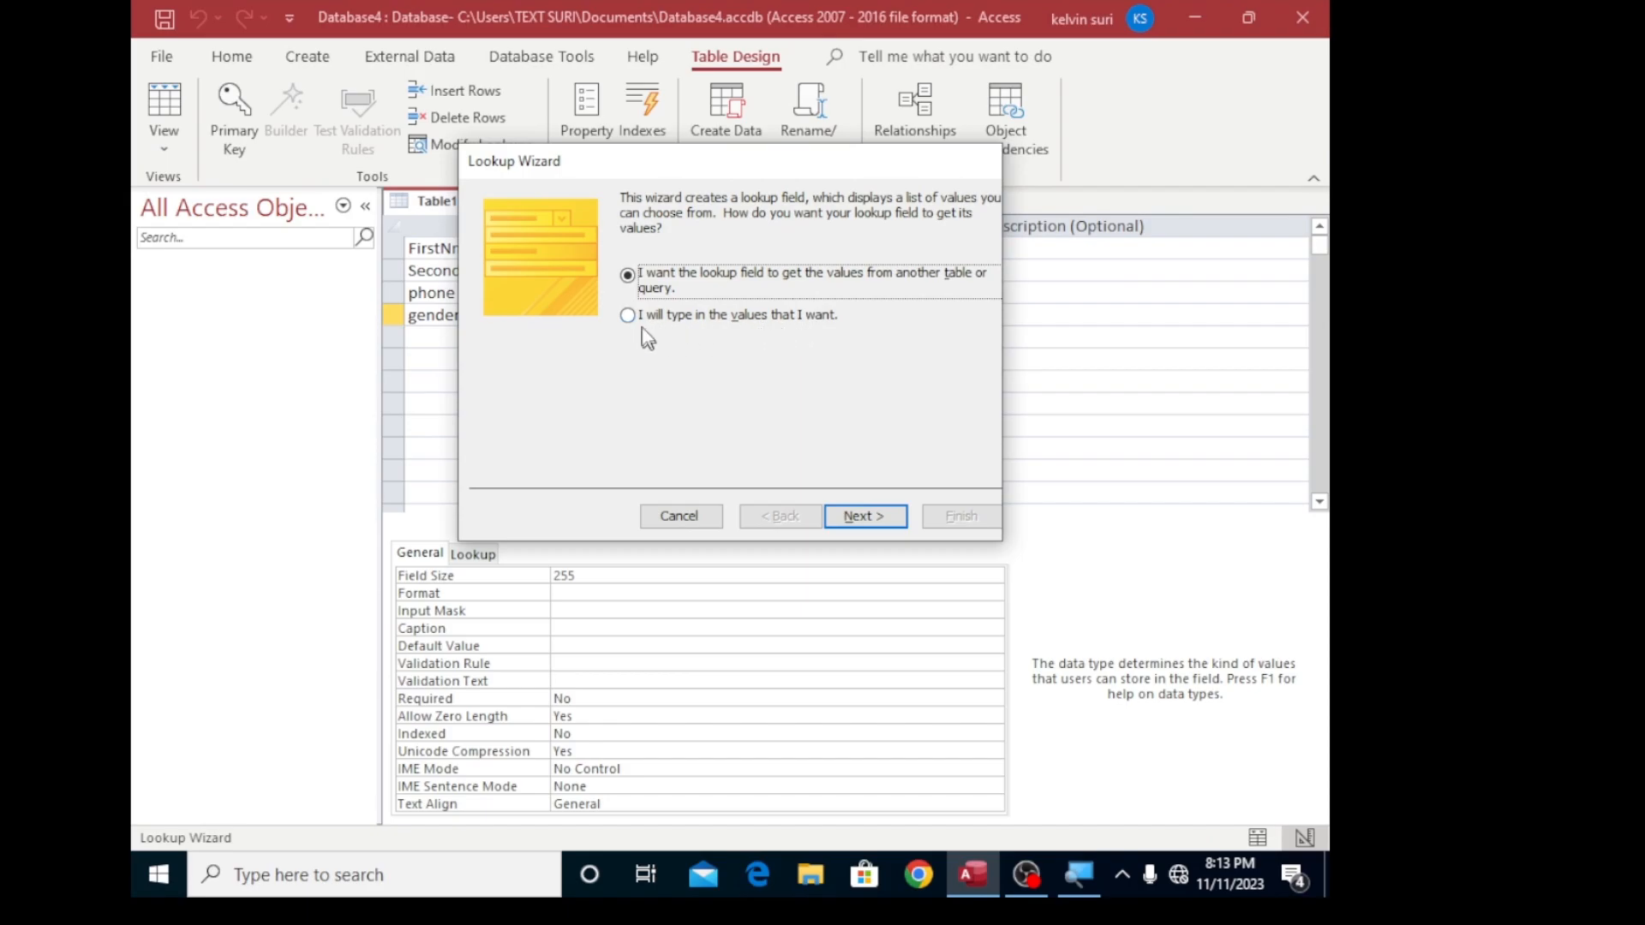
- Choose to type in the lookup values and enter Male and Female in the single column
left_click(629, 318)
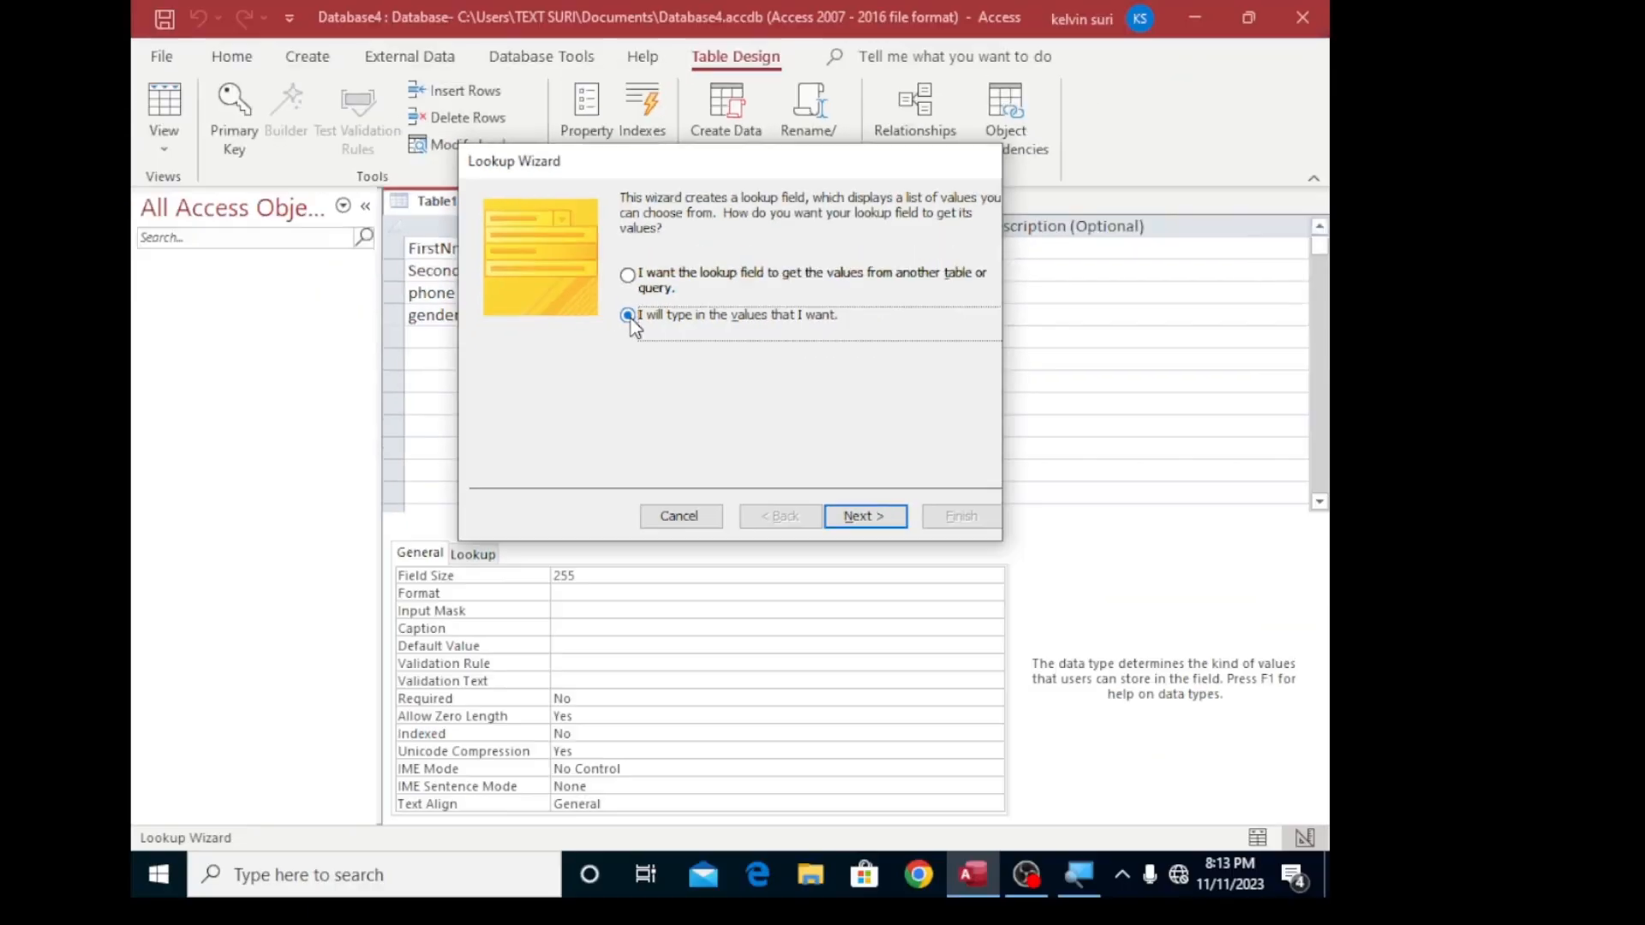
left_click(855, 515)
left_click(512, 339)
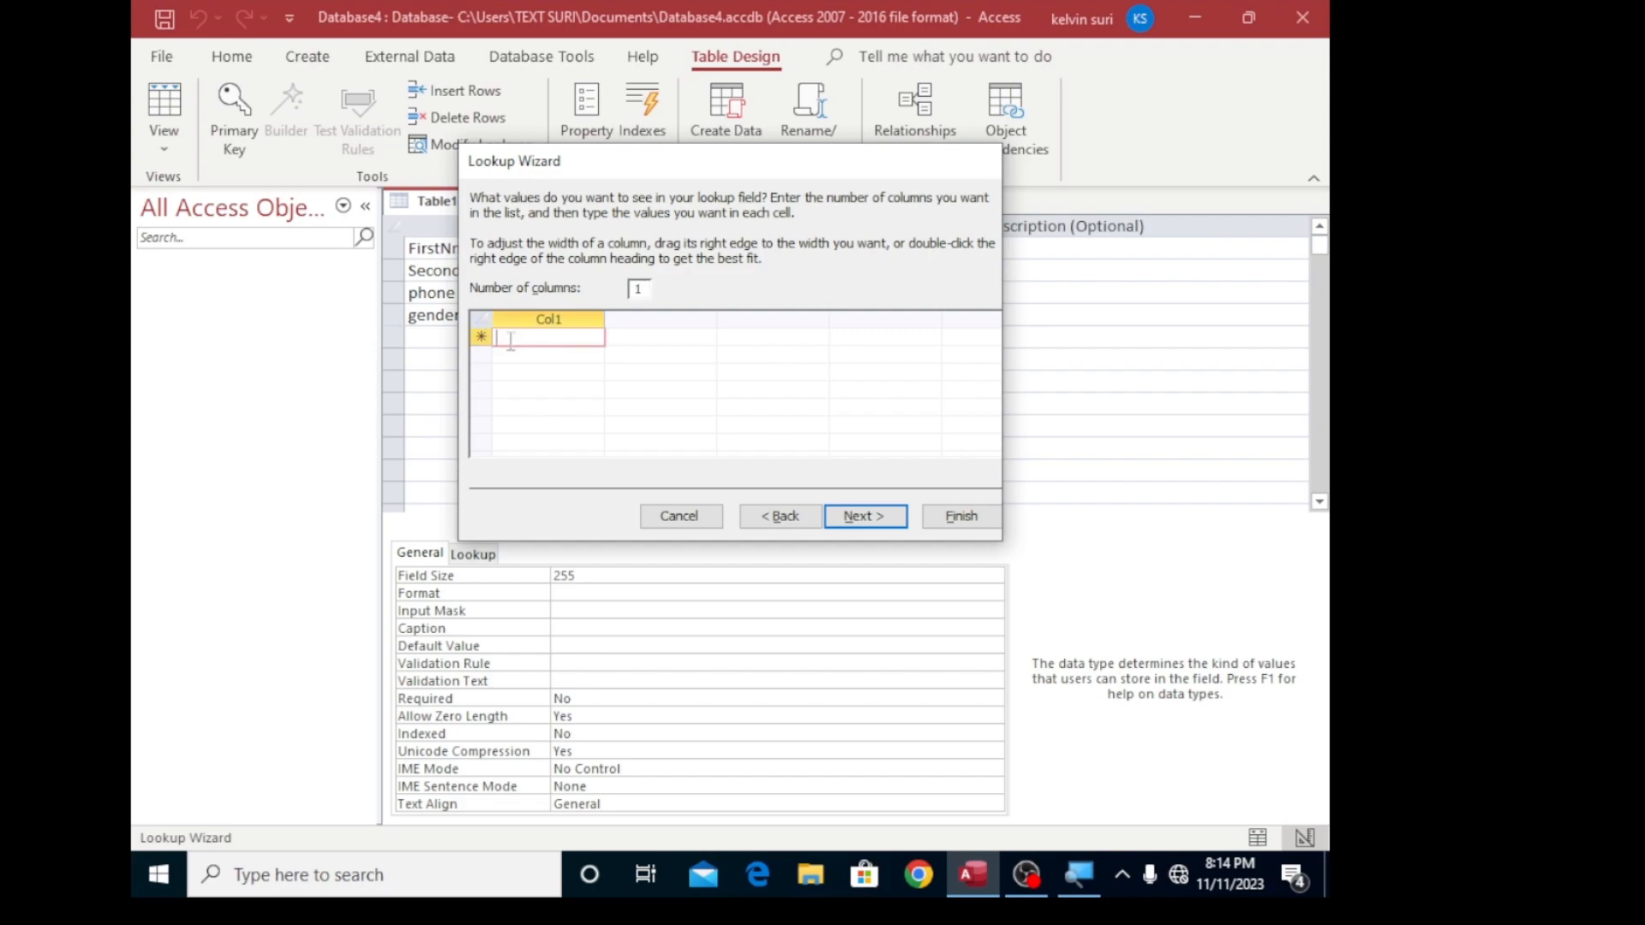
type("Male")
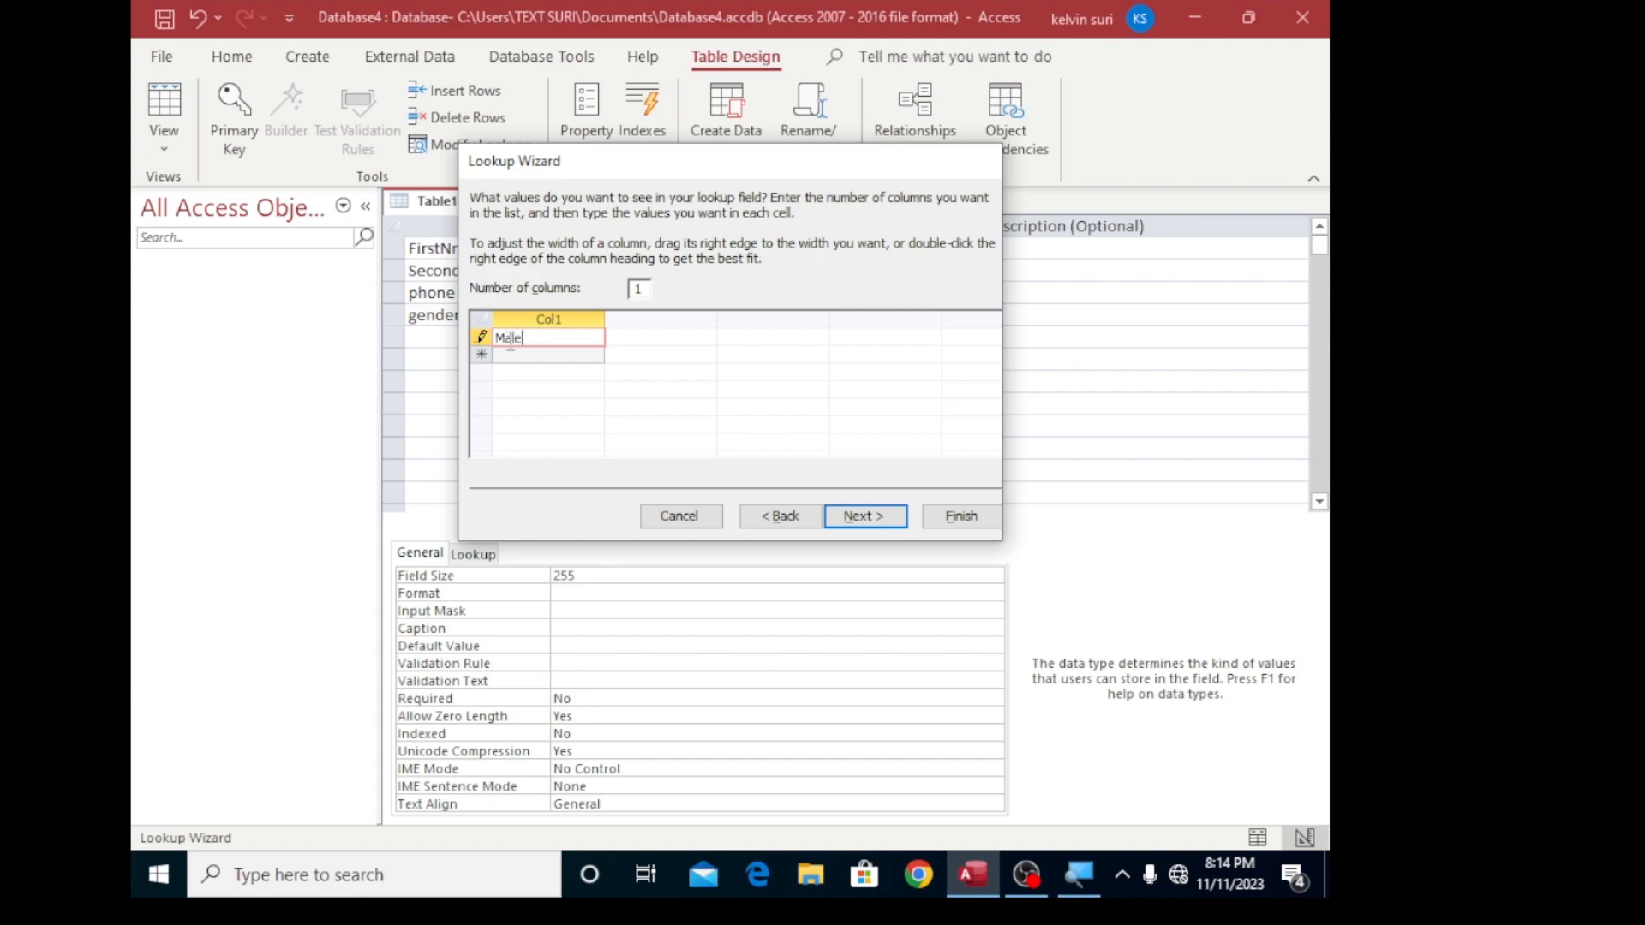
left_click(507, 356)
type("Female")
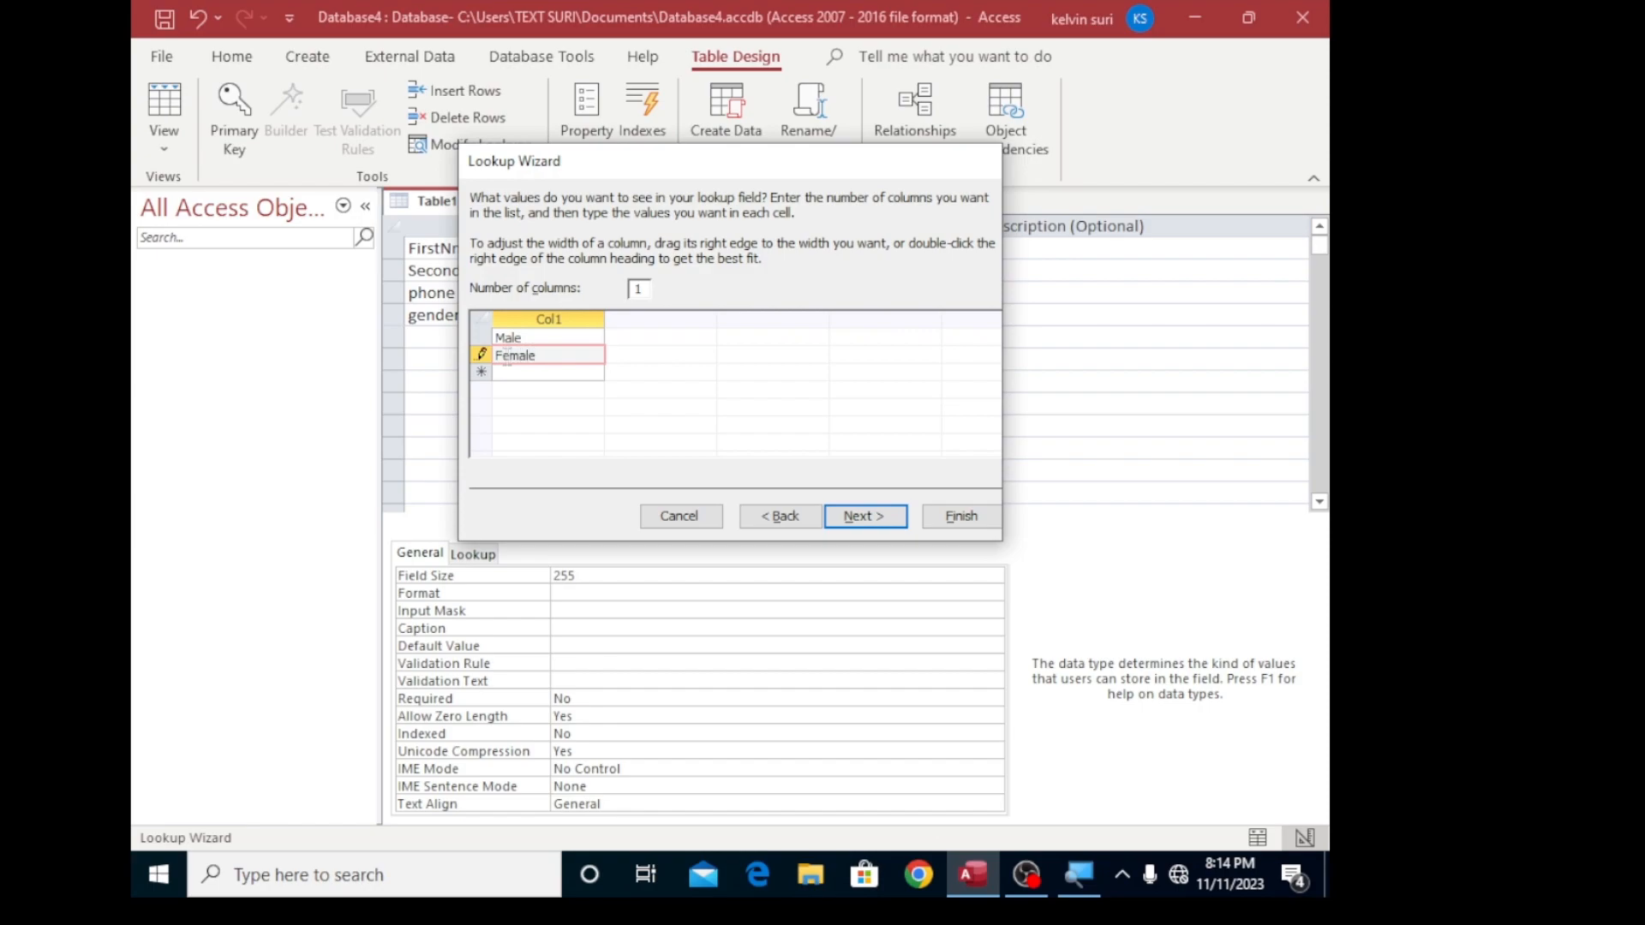
- Limit the gender lookup entries to the list and finish the wizard
left_click(859, 517)
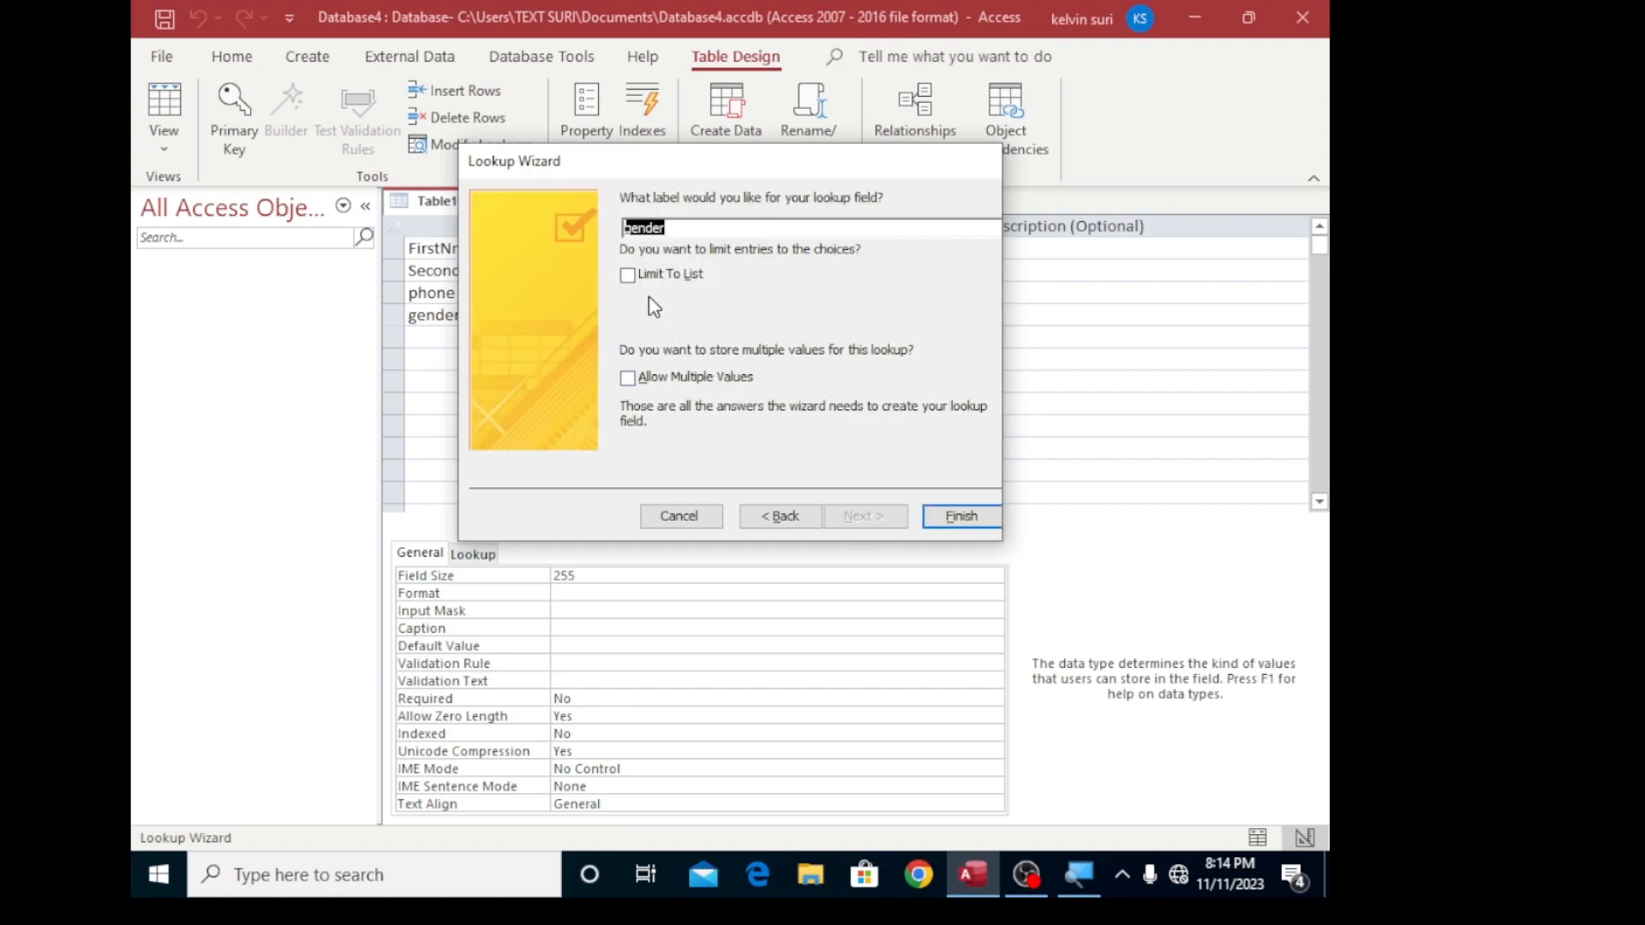
left_click(629, 278)
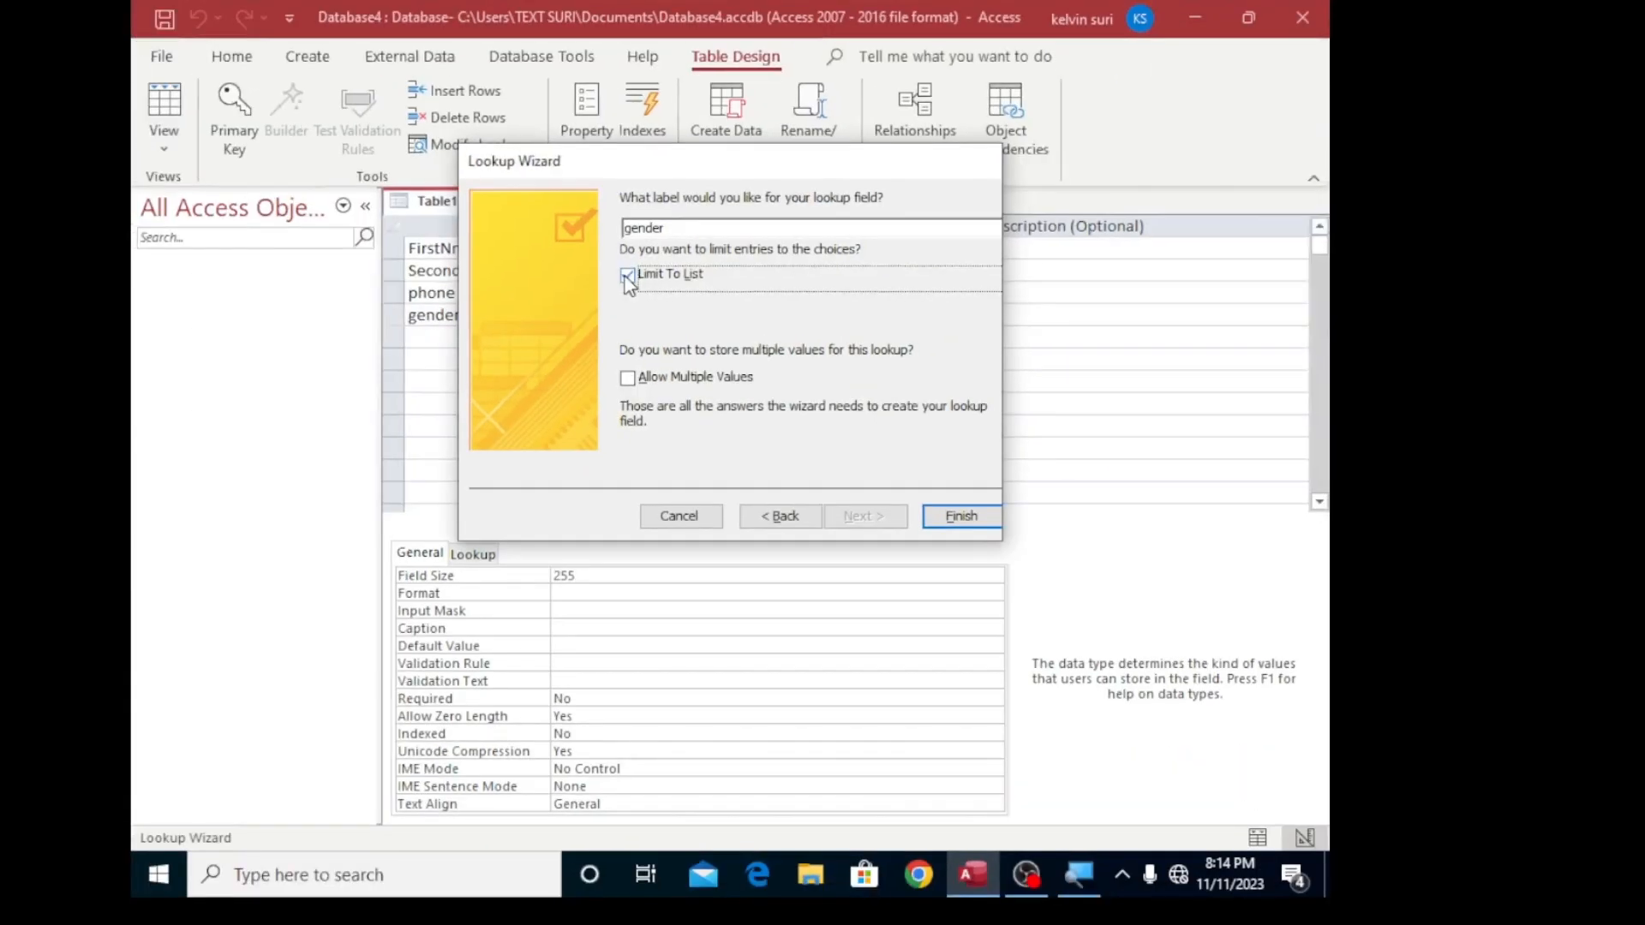
left_click(947, 516)
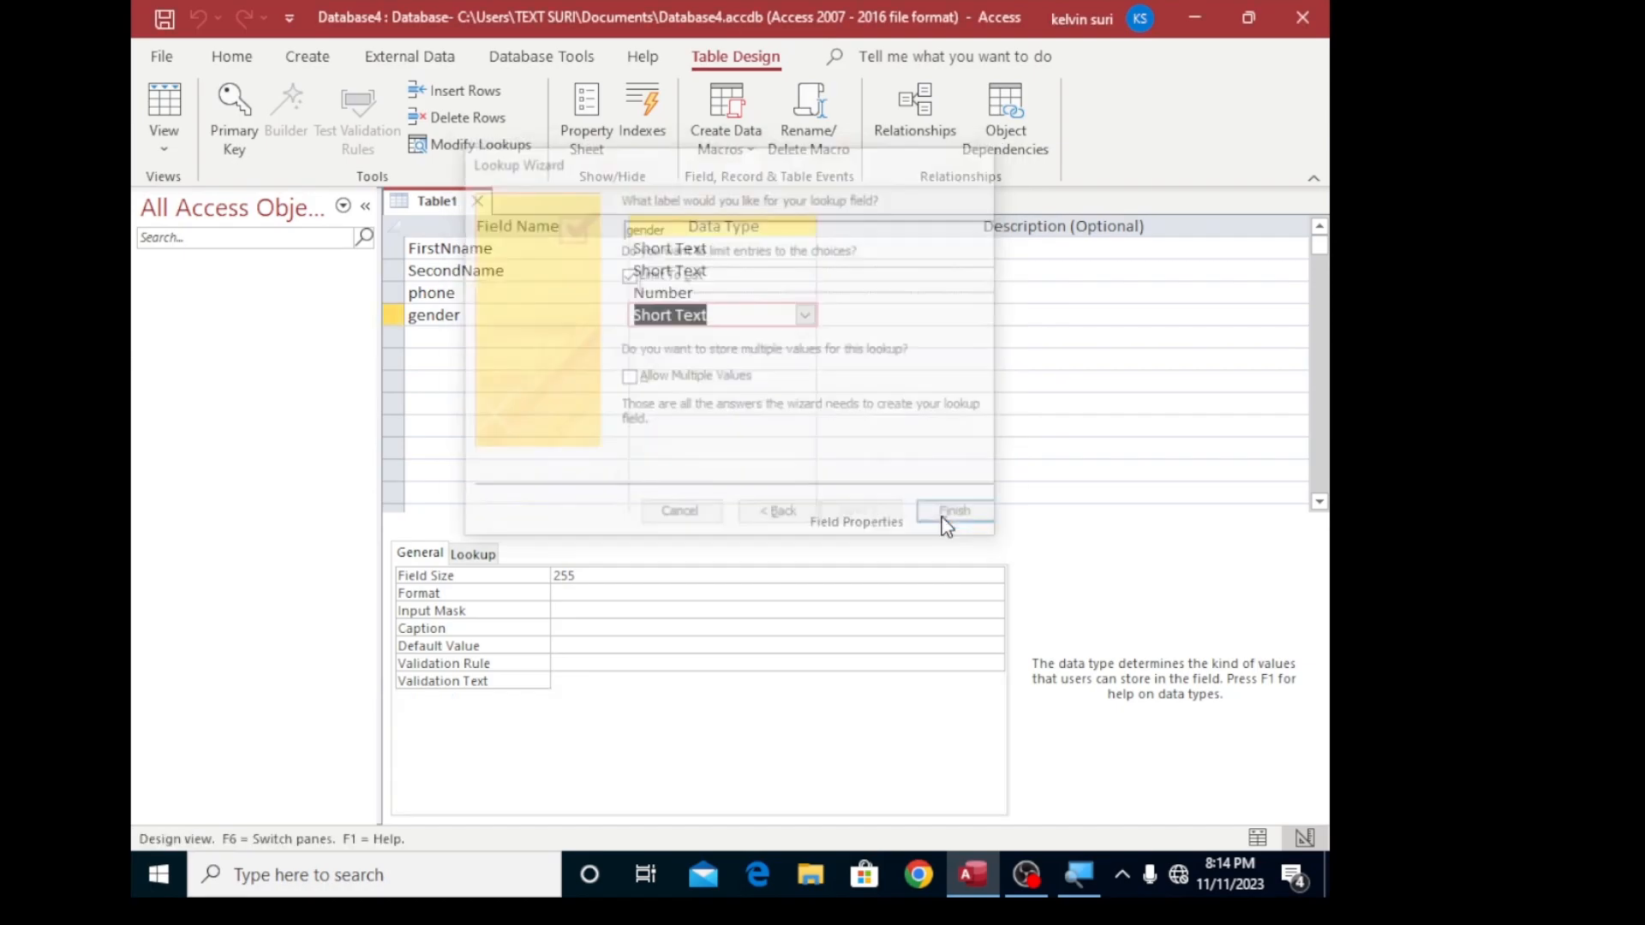
- Add a field named AmountPaid below gender and set its data type to Currency
left_click(454, 338)
type("AmountP")
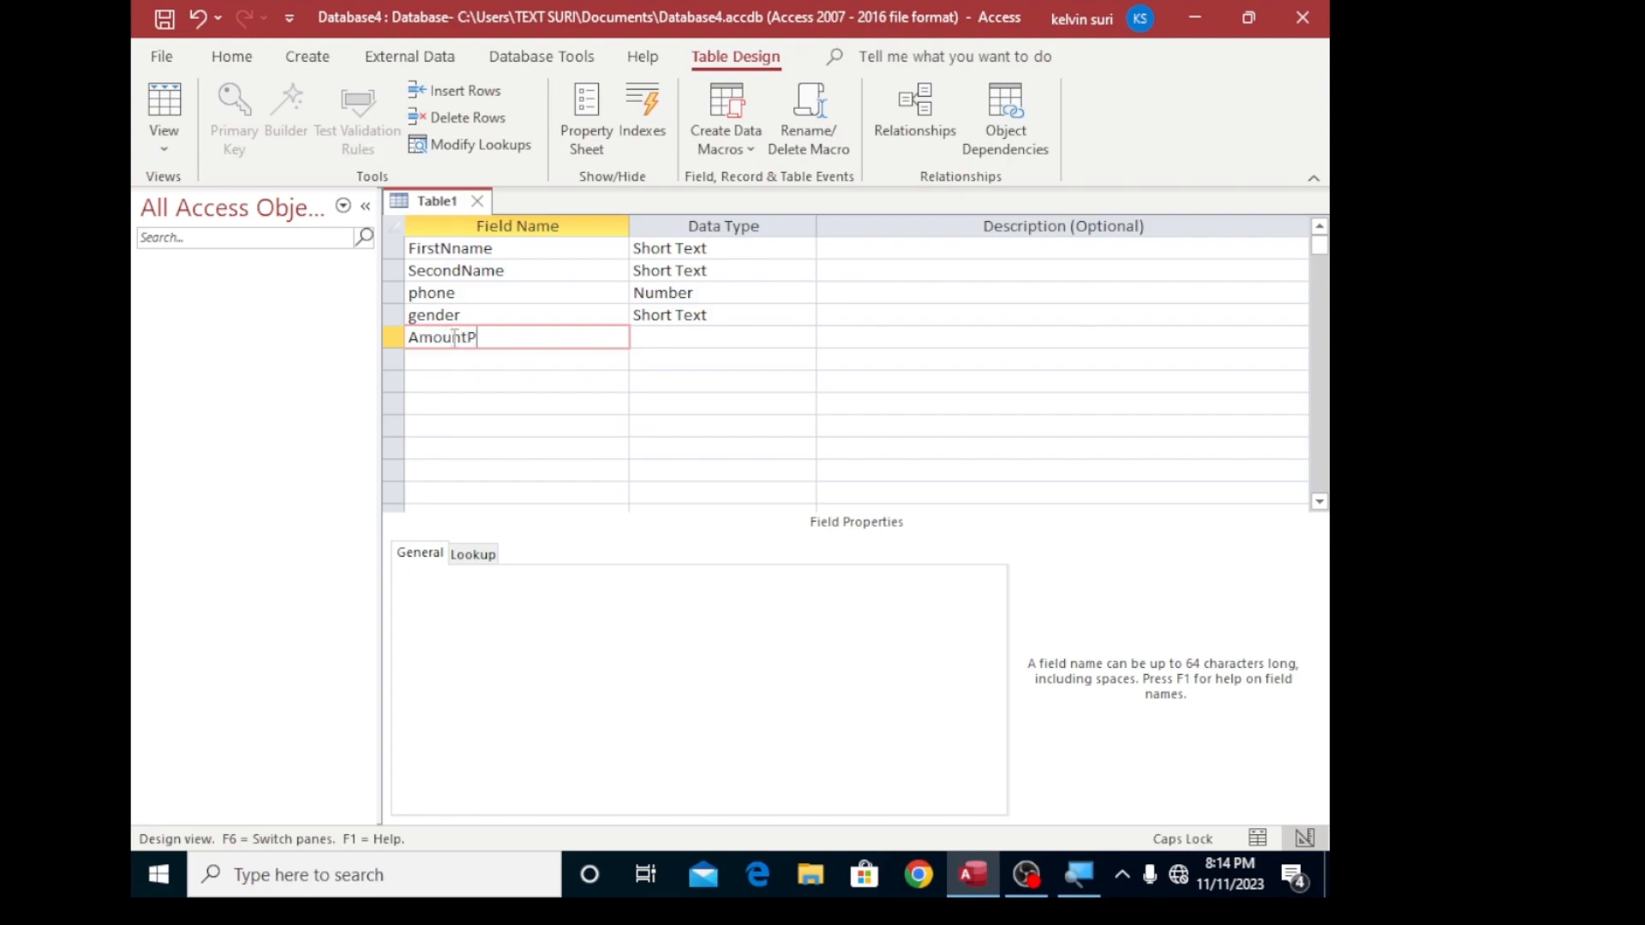
type("aid")
left_click(737, 334)
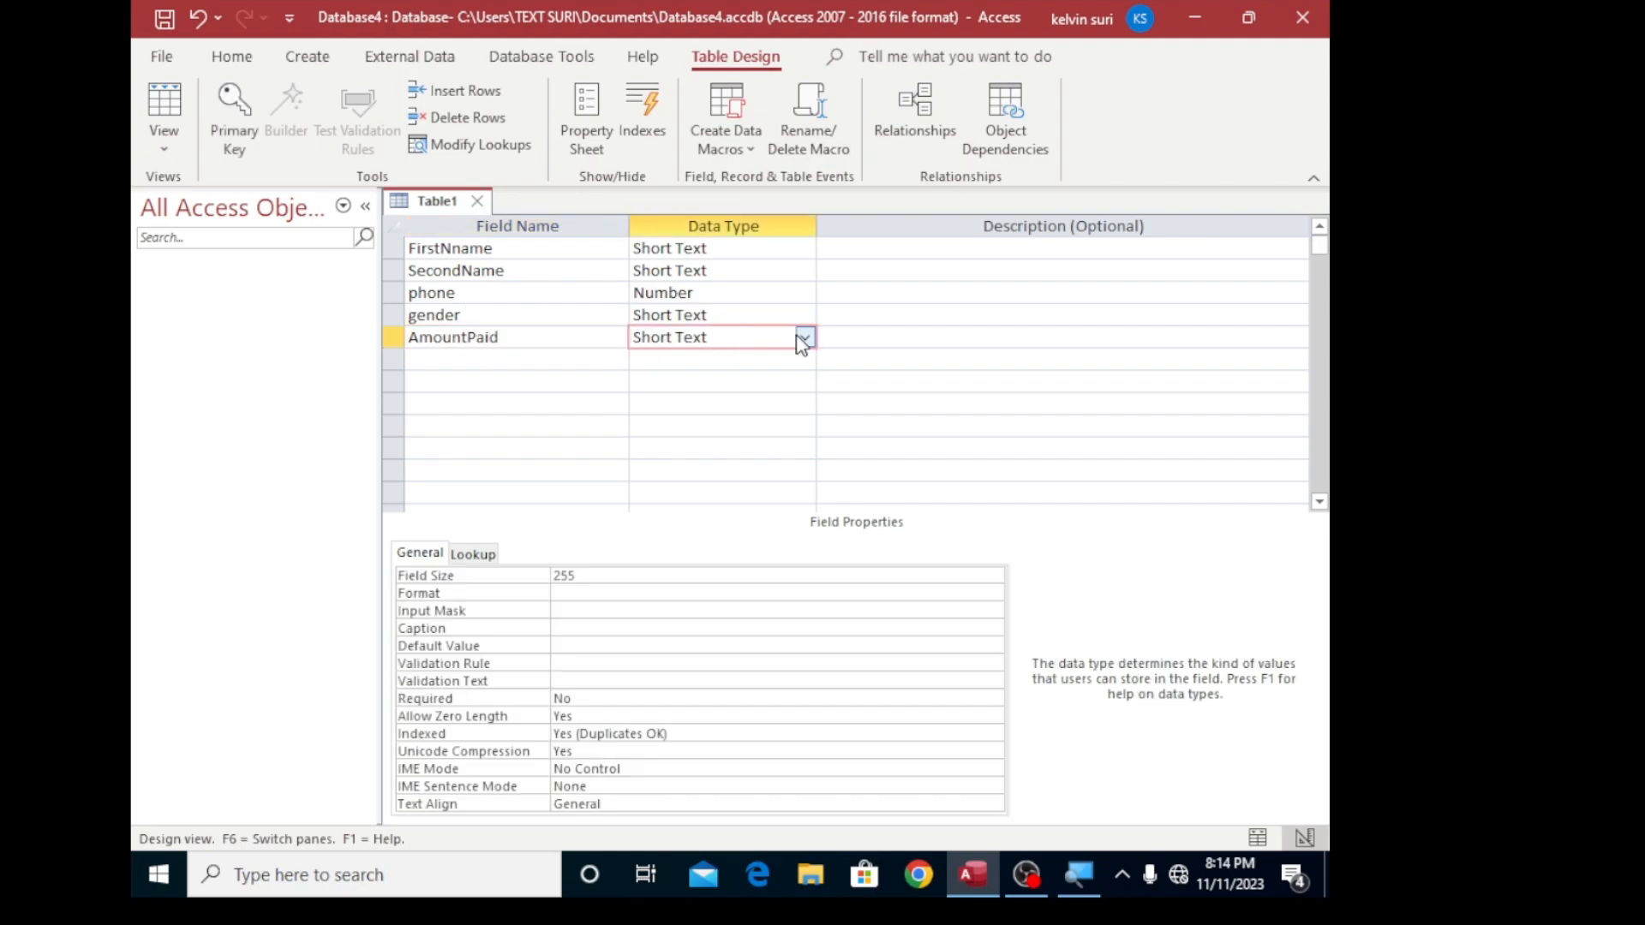
left_click(803, 339)
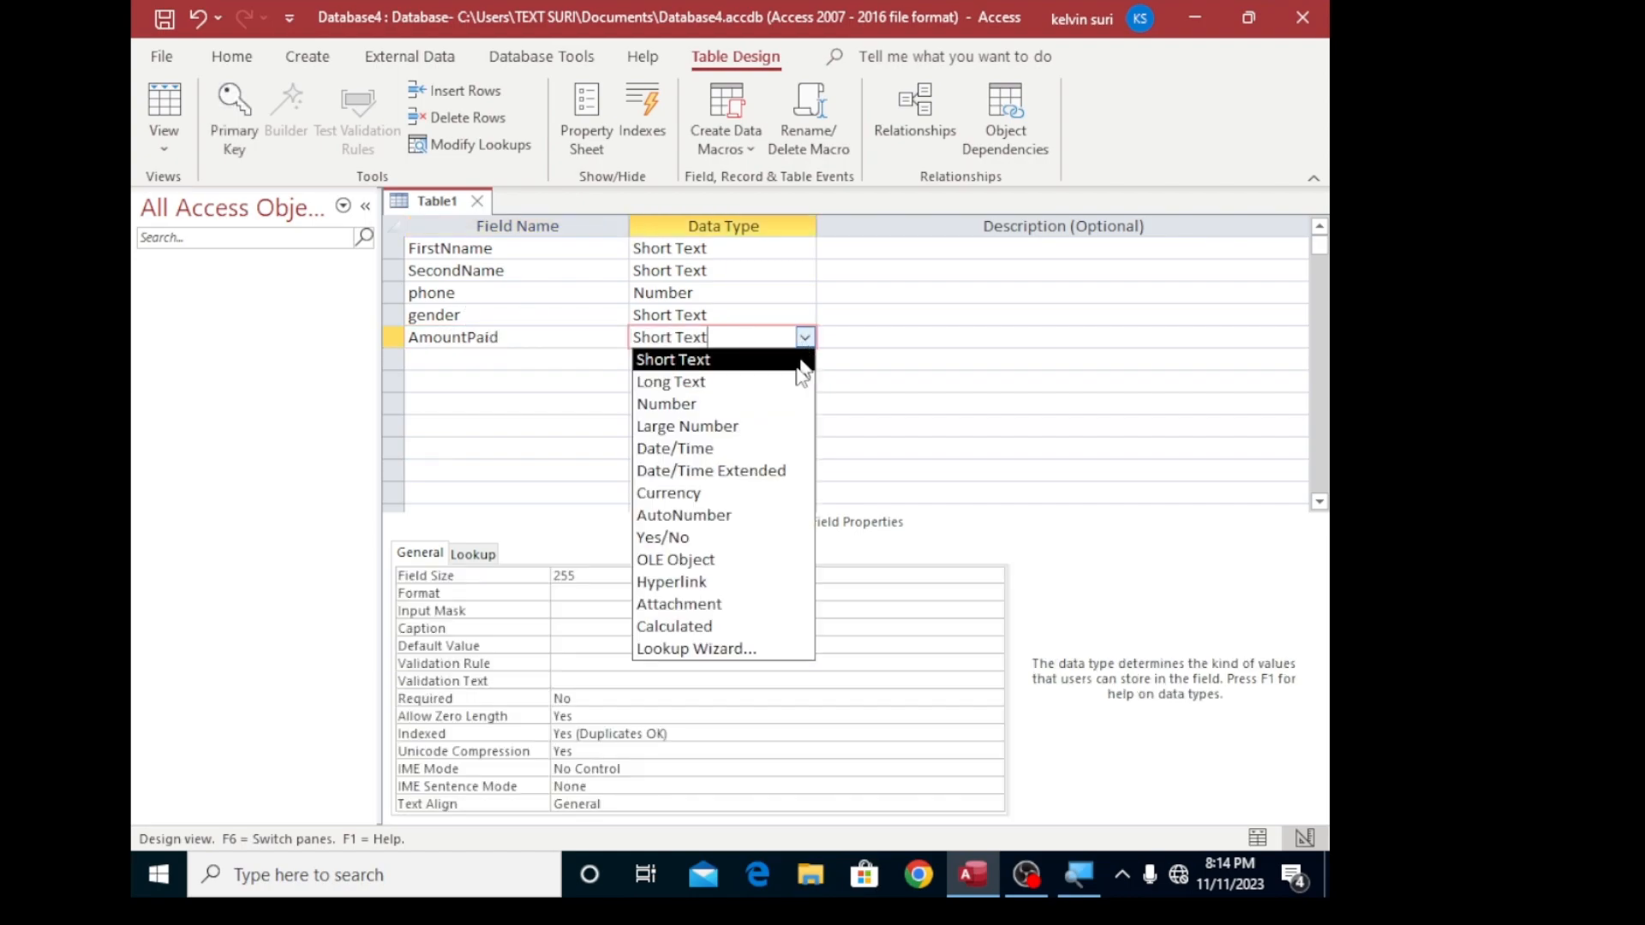
left_click(685, 495)
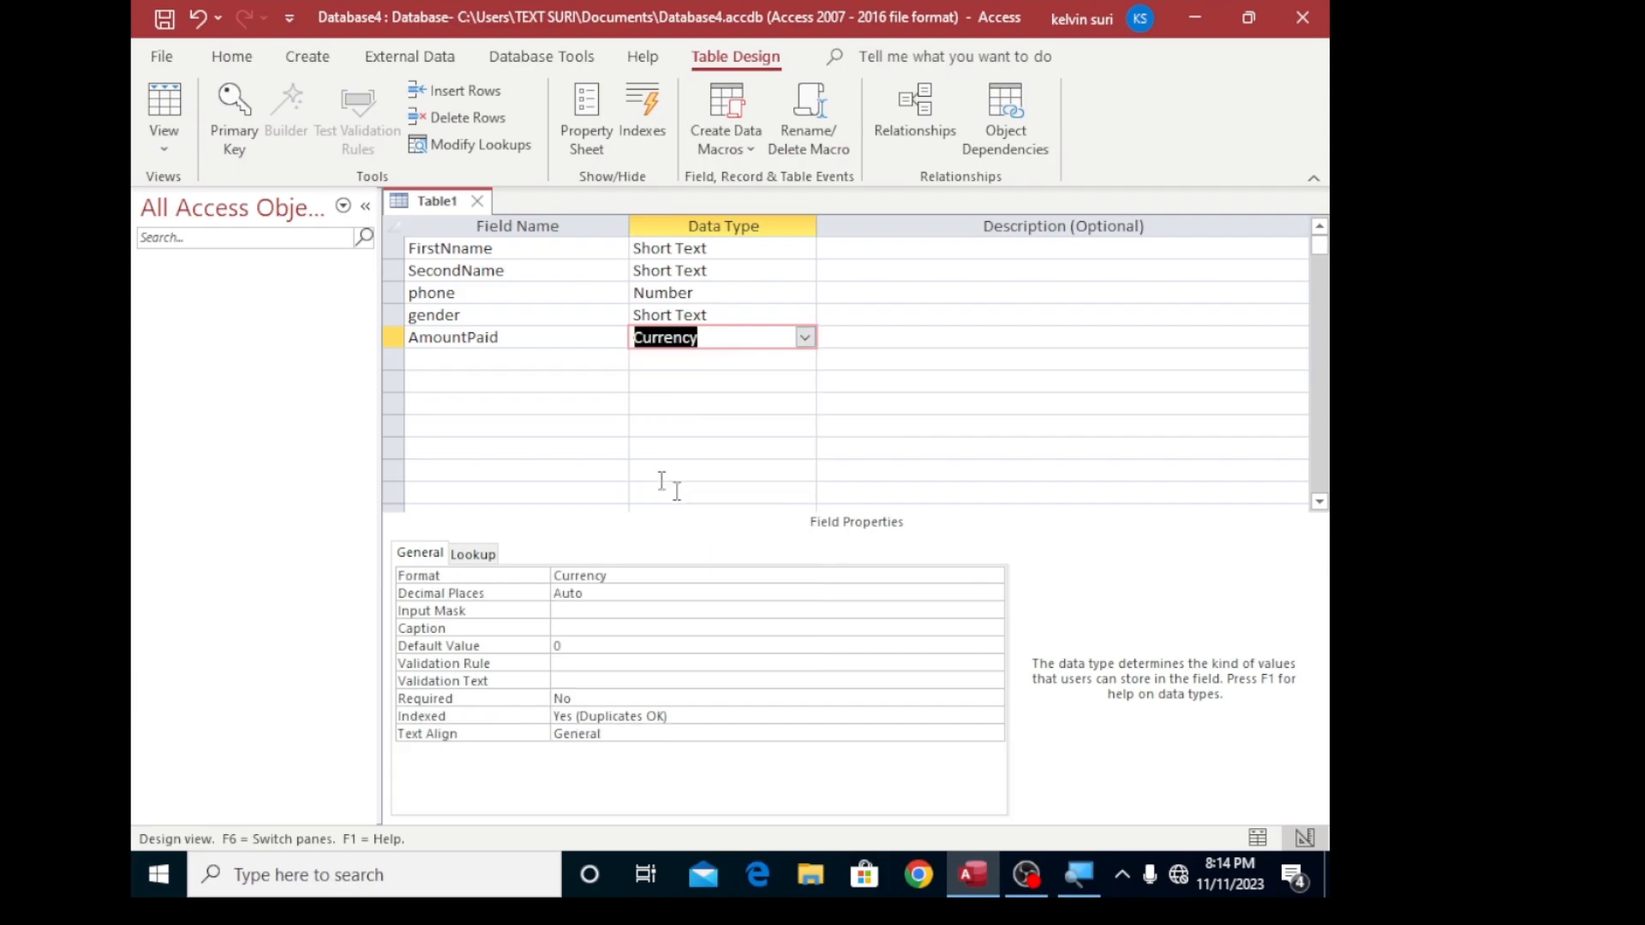
- Add a field named Balance below AmountPaid and set its data type to Currency
left_click(444, 362)
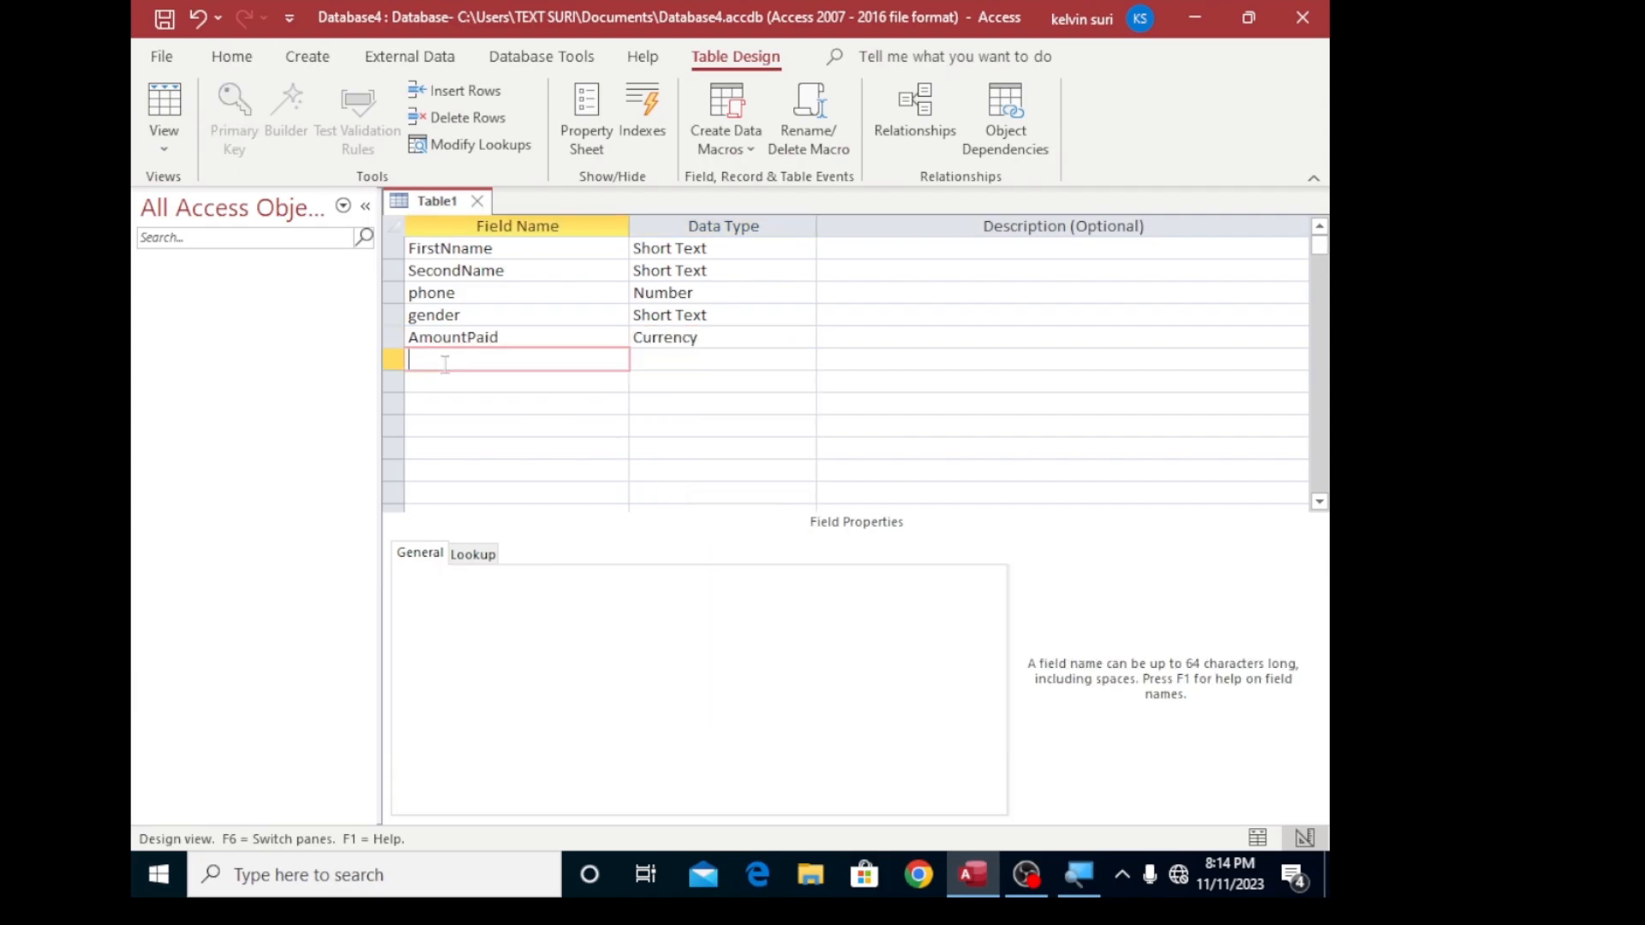
type("F")
key("BackSpace")
key("Caps_Lock")
type("B")
key("Caps_Lock")
type("alance")
left_click(704, 360)
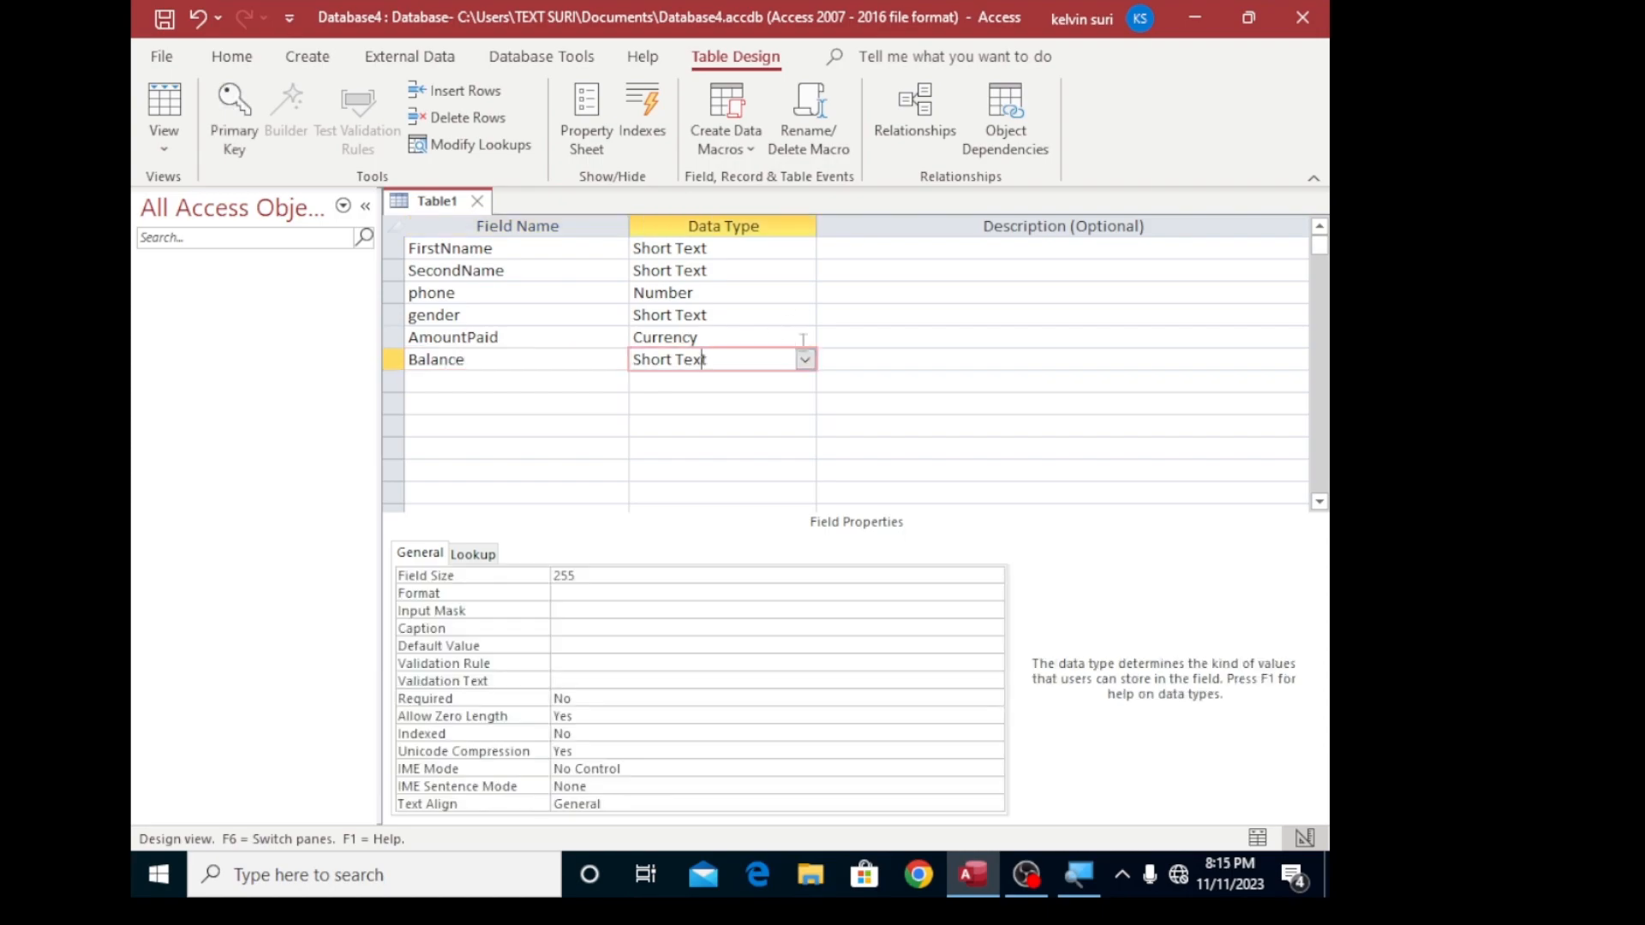
left_click(805, 360)
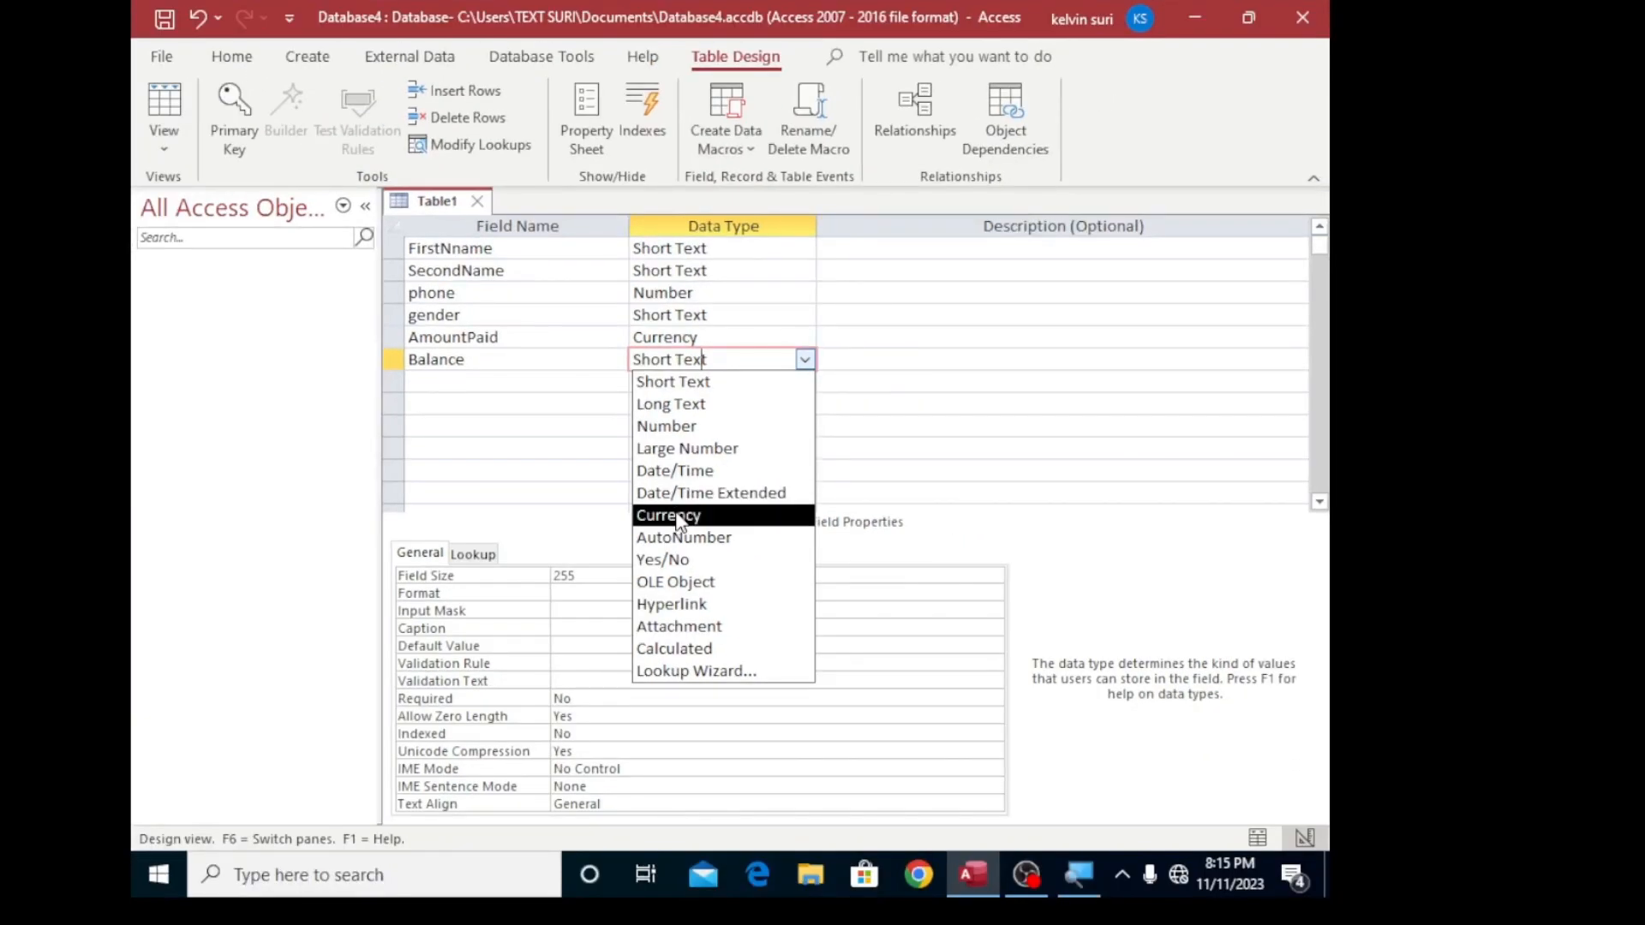
left_click(677, 515)
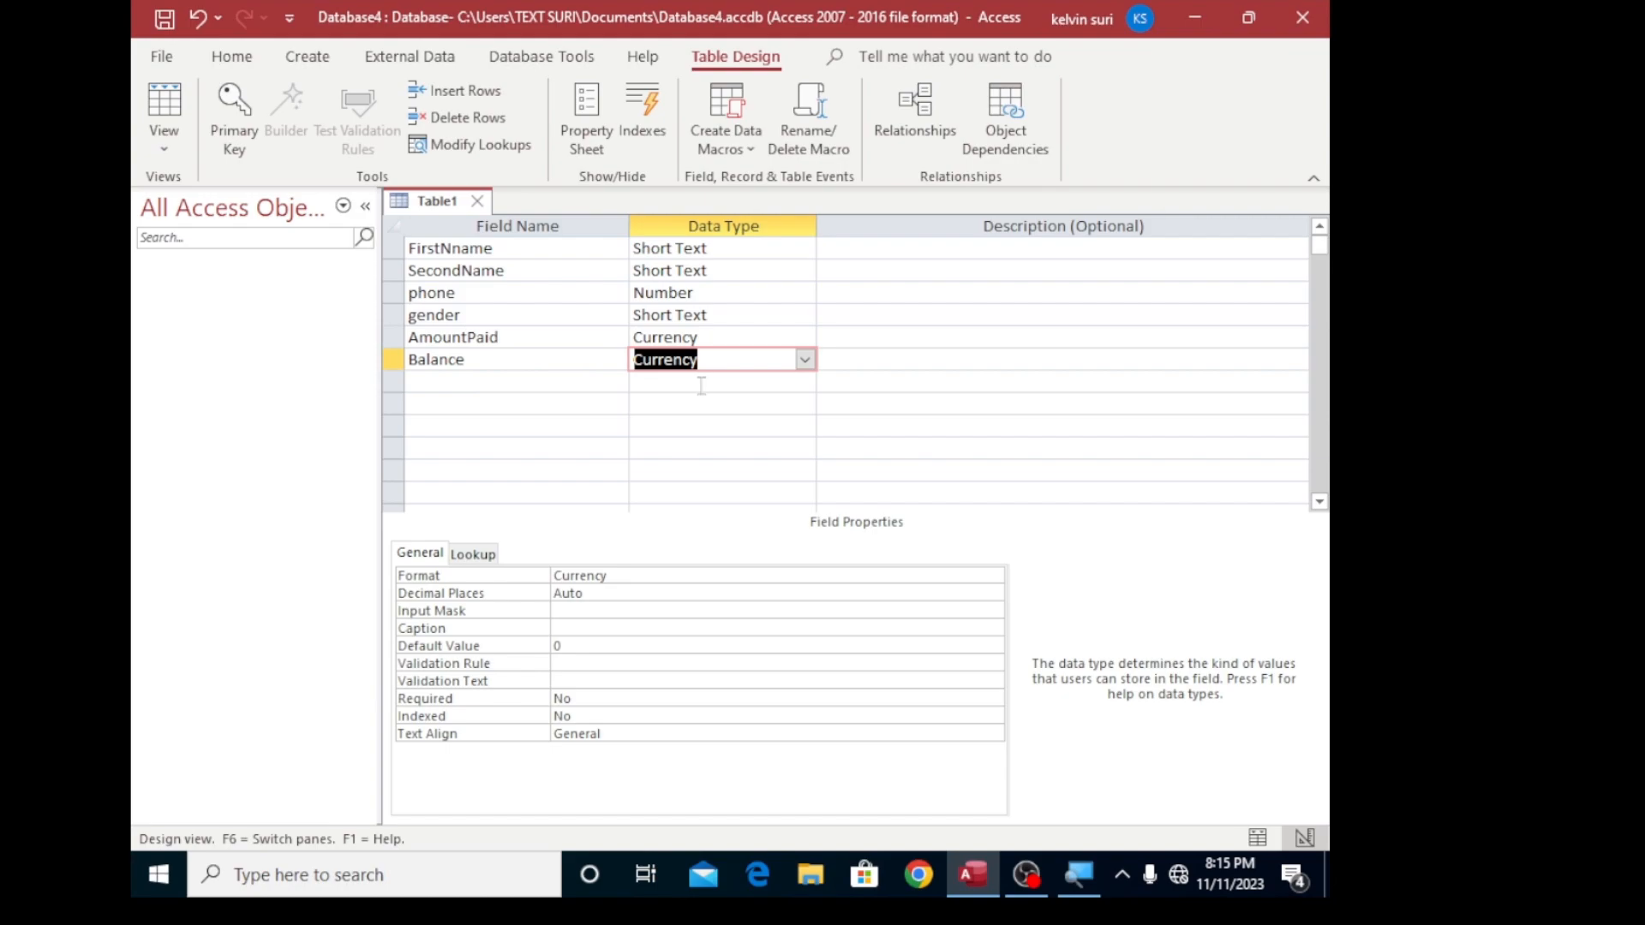
left_click(762, 379)
left_click(805, 381)
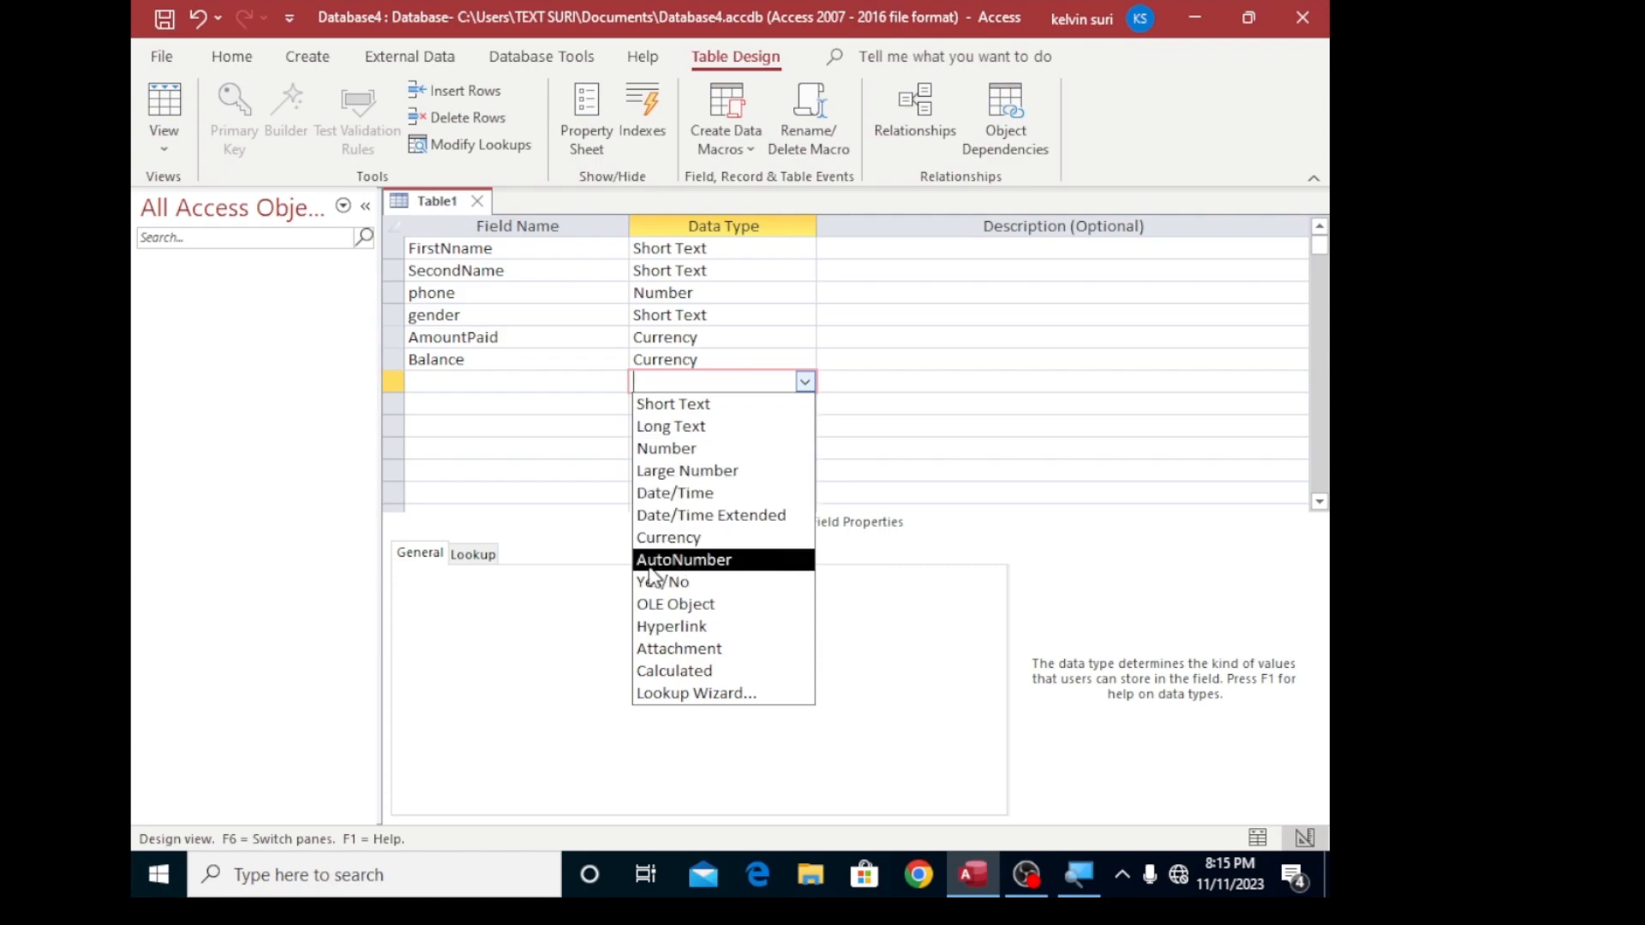
left_click(709, 358)
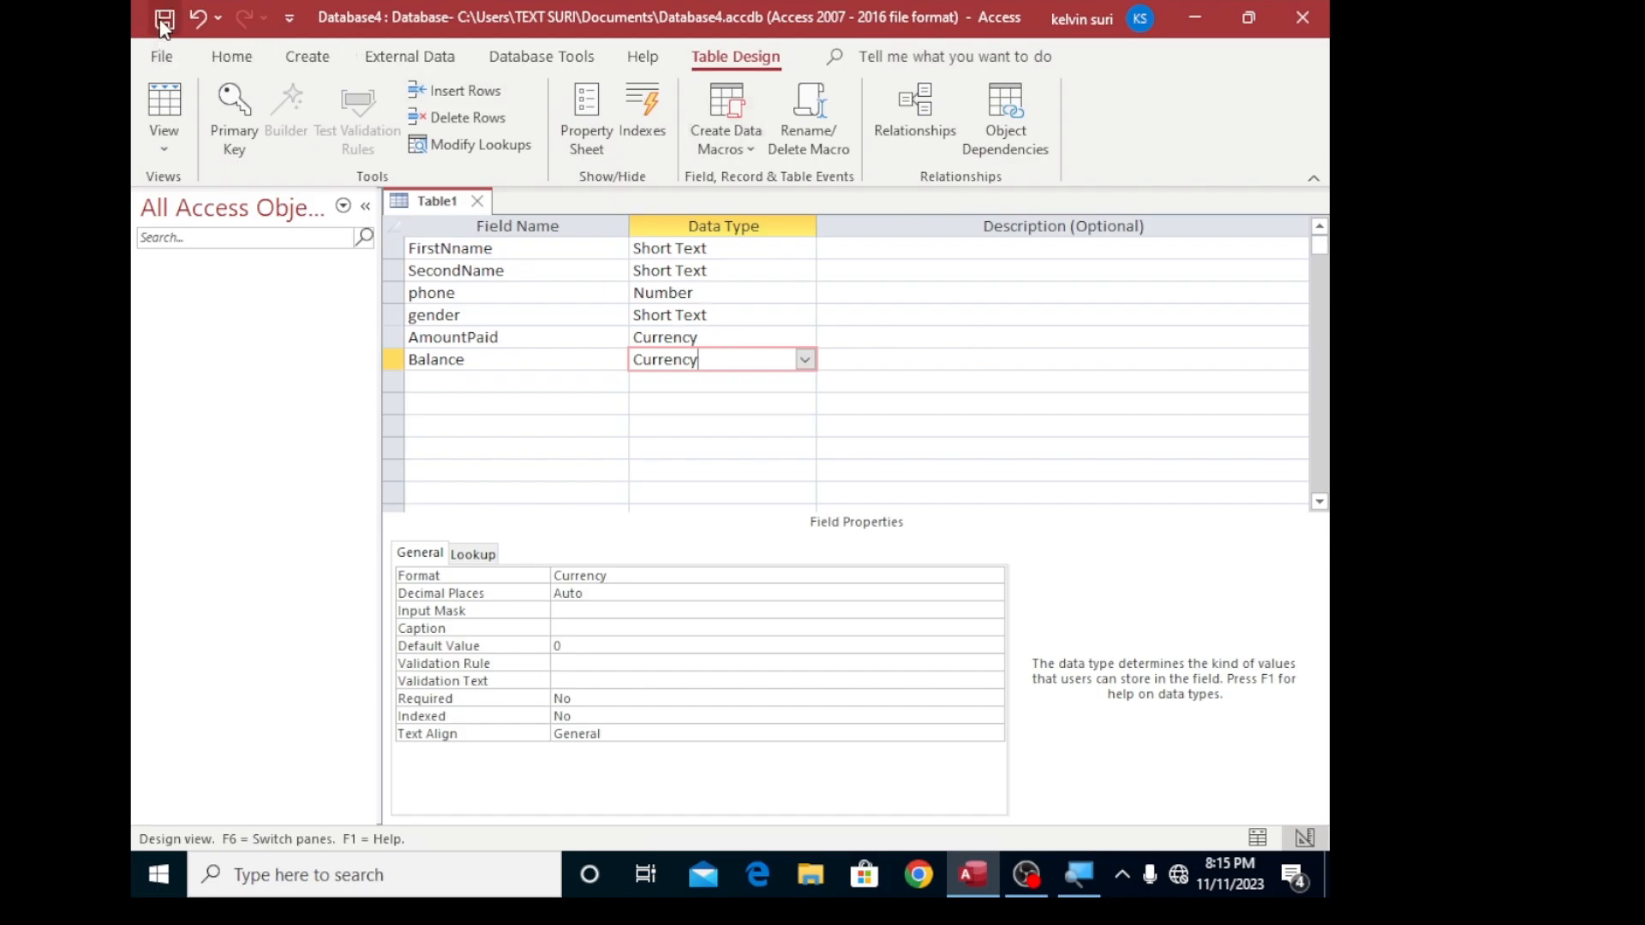
- Save the table as Student T and agree to have a primary key created for it
key("super+plus")
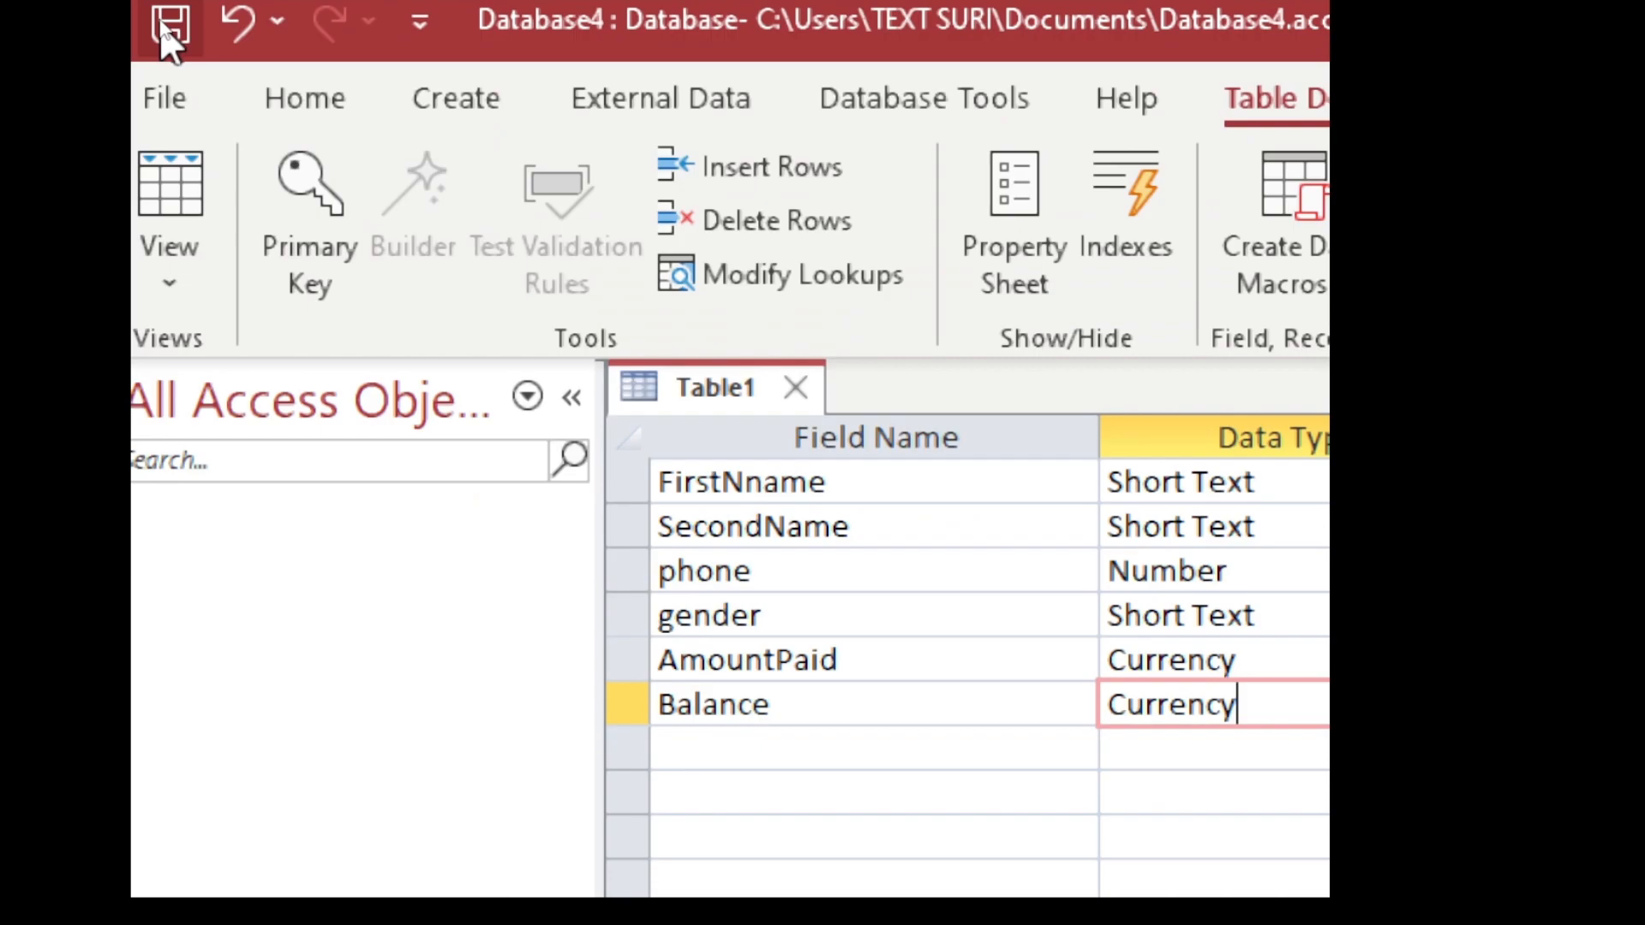
key("super+plus")
key("super+minus")
key("super+minus")
left_click(165, 26)
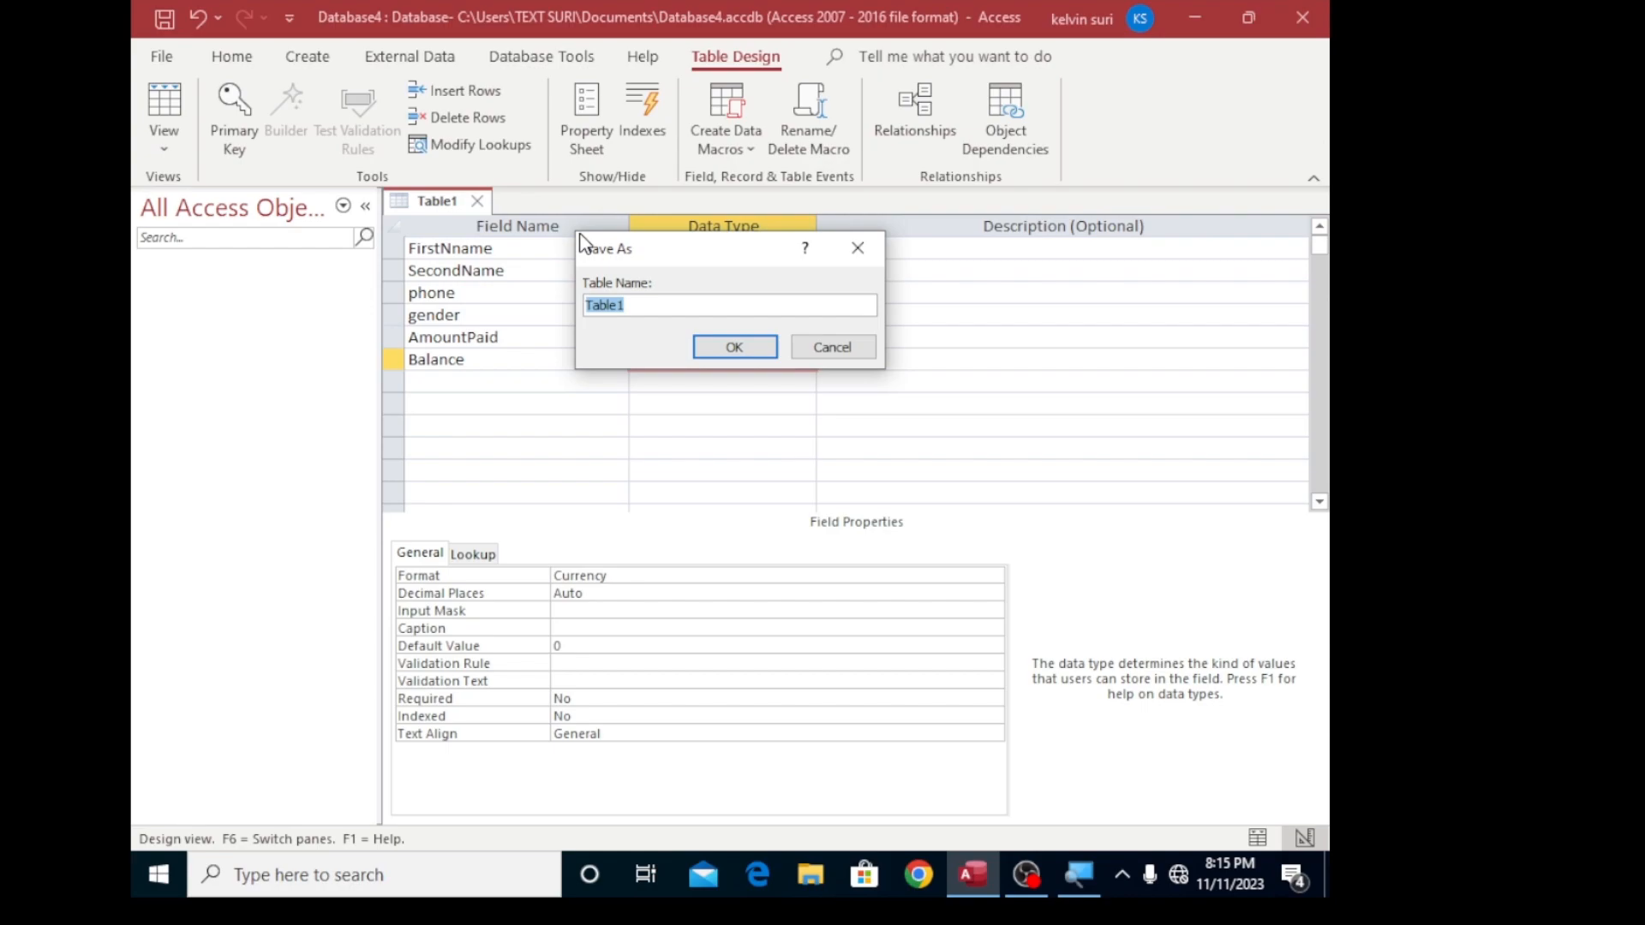
key("BackSpace")
type("Studwe")
key("BackSpace")
key("BackSpace")
type("ent")
key("Caps_Lock")
type("T")
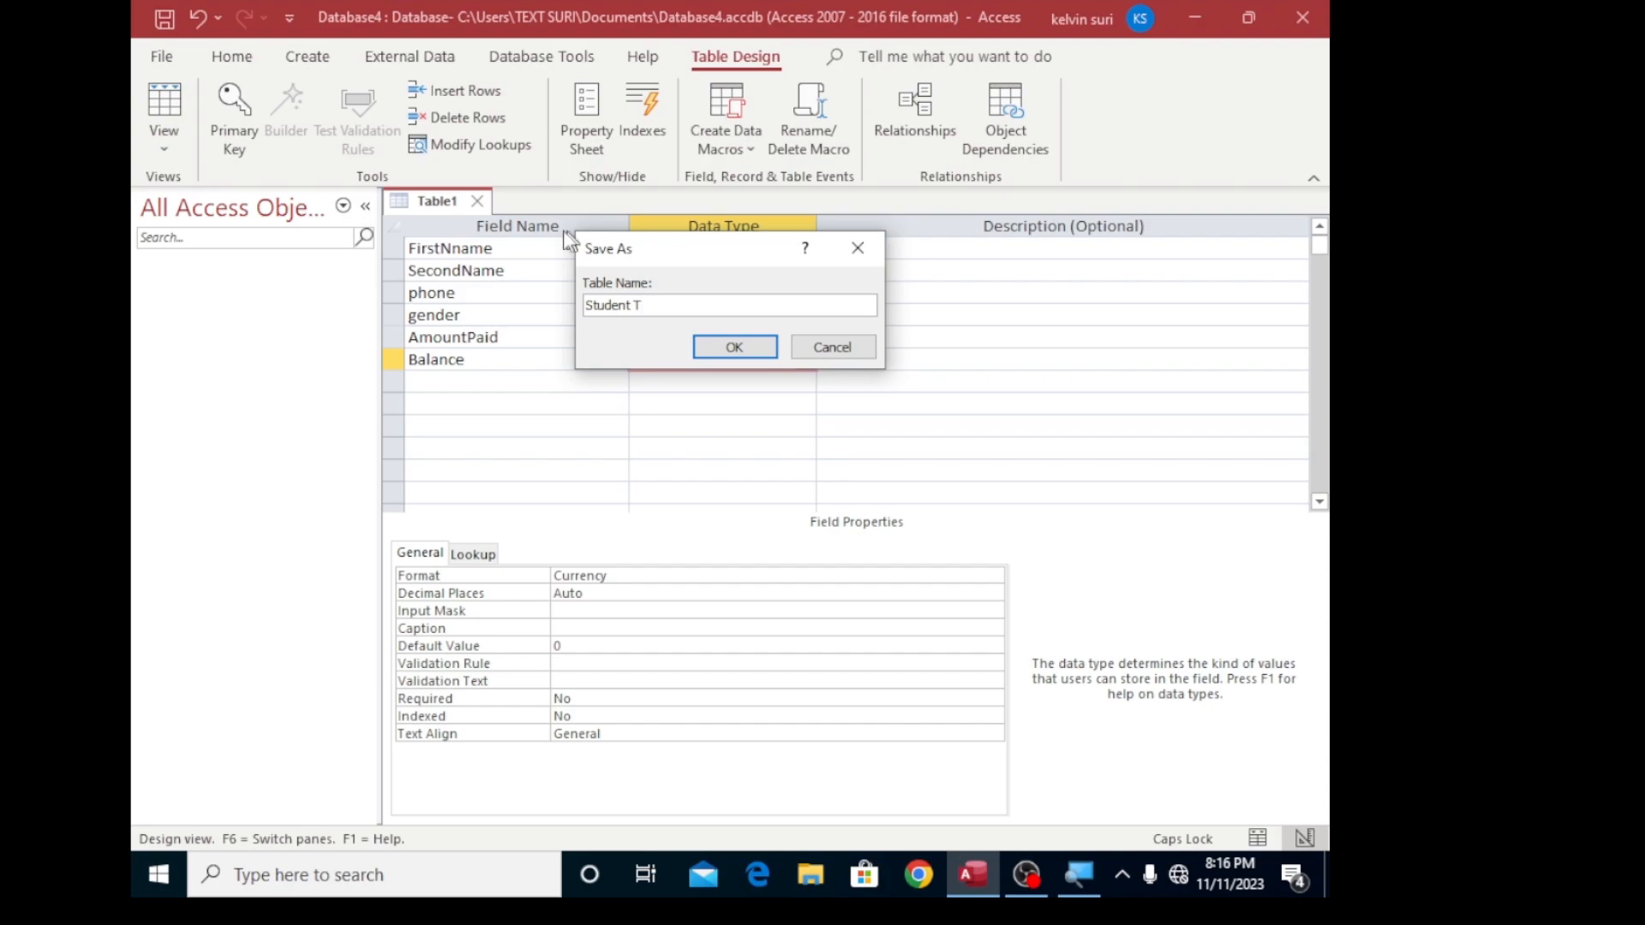
left_click(736, 348)
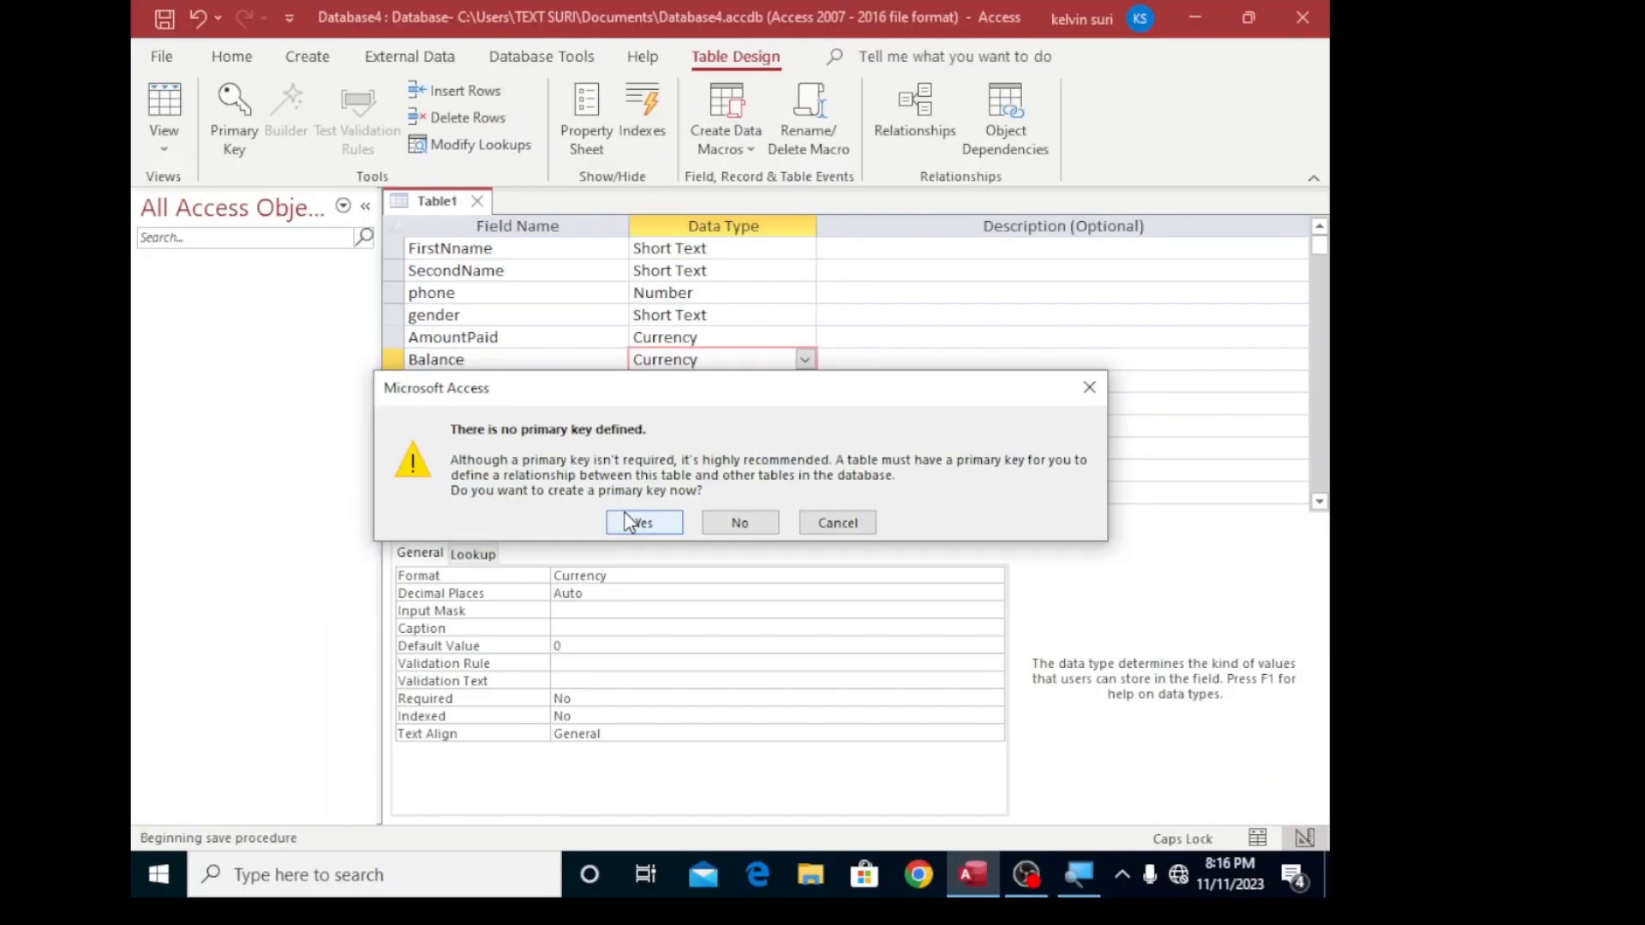
left_click(628, 519)
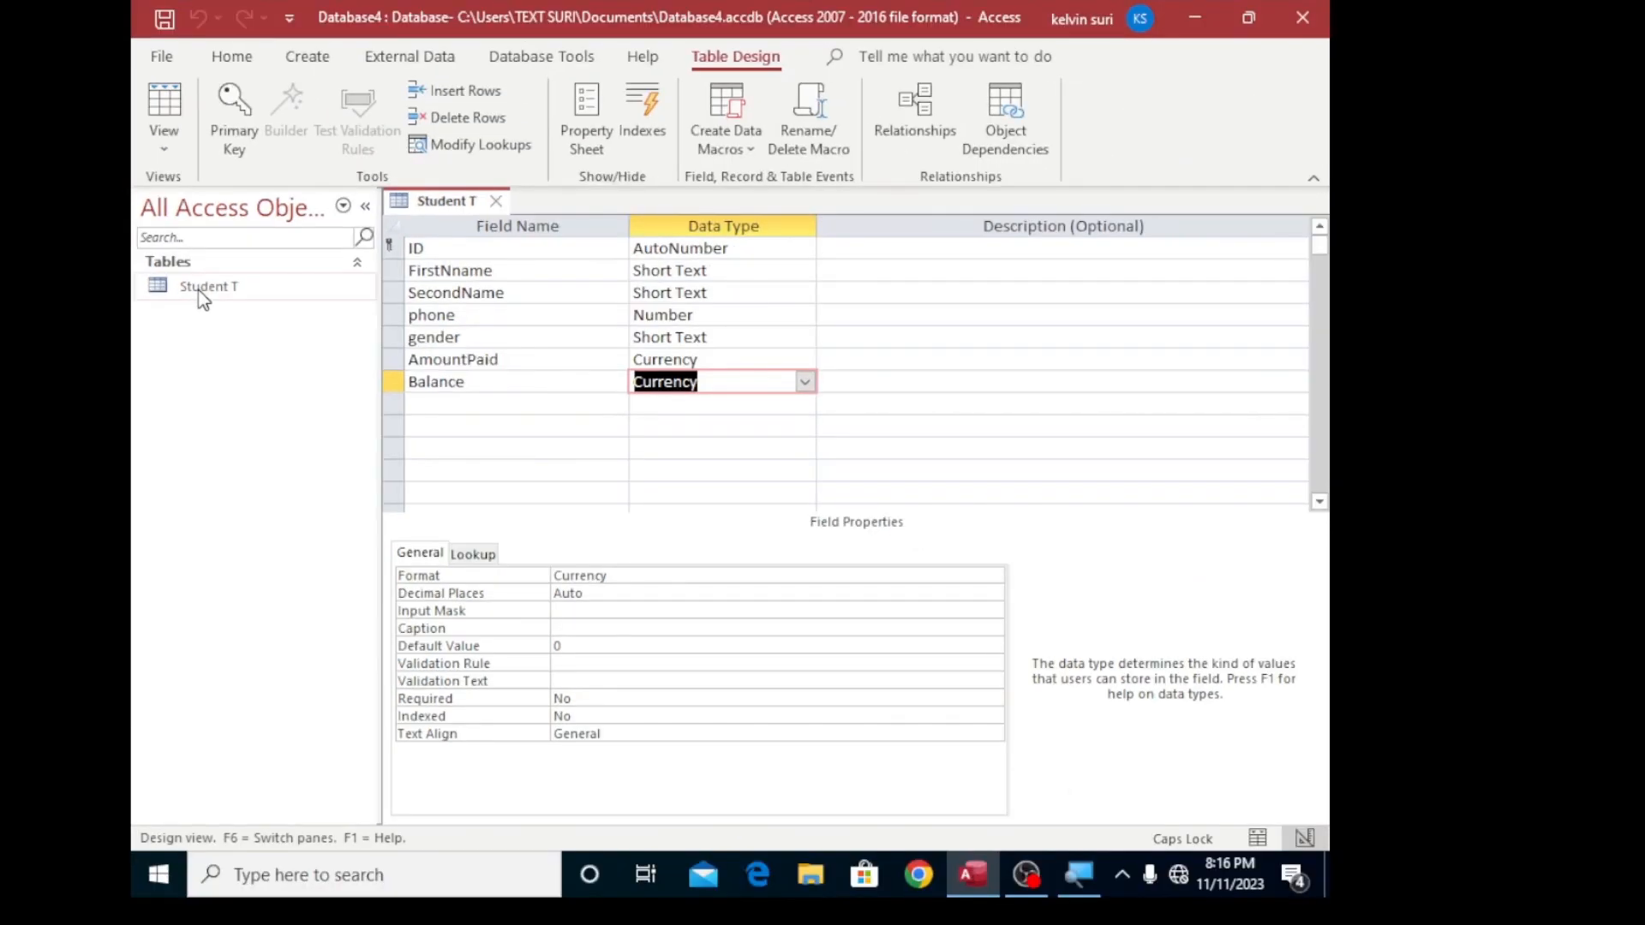
- Open the saved Student T table in Datasheet view
right_click(201, 291)
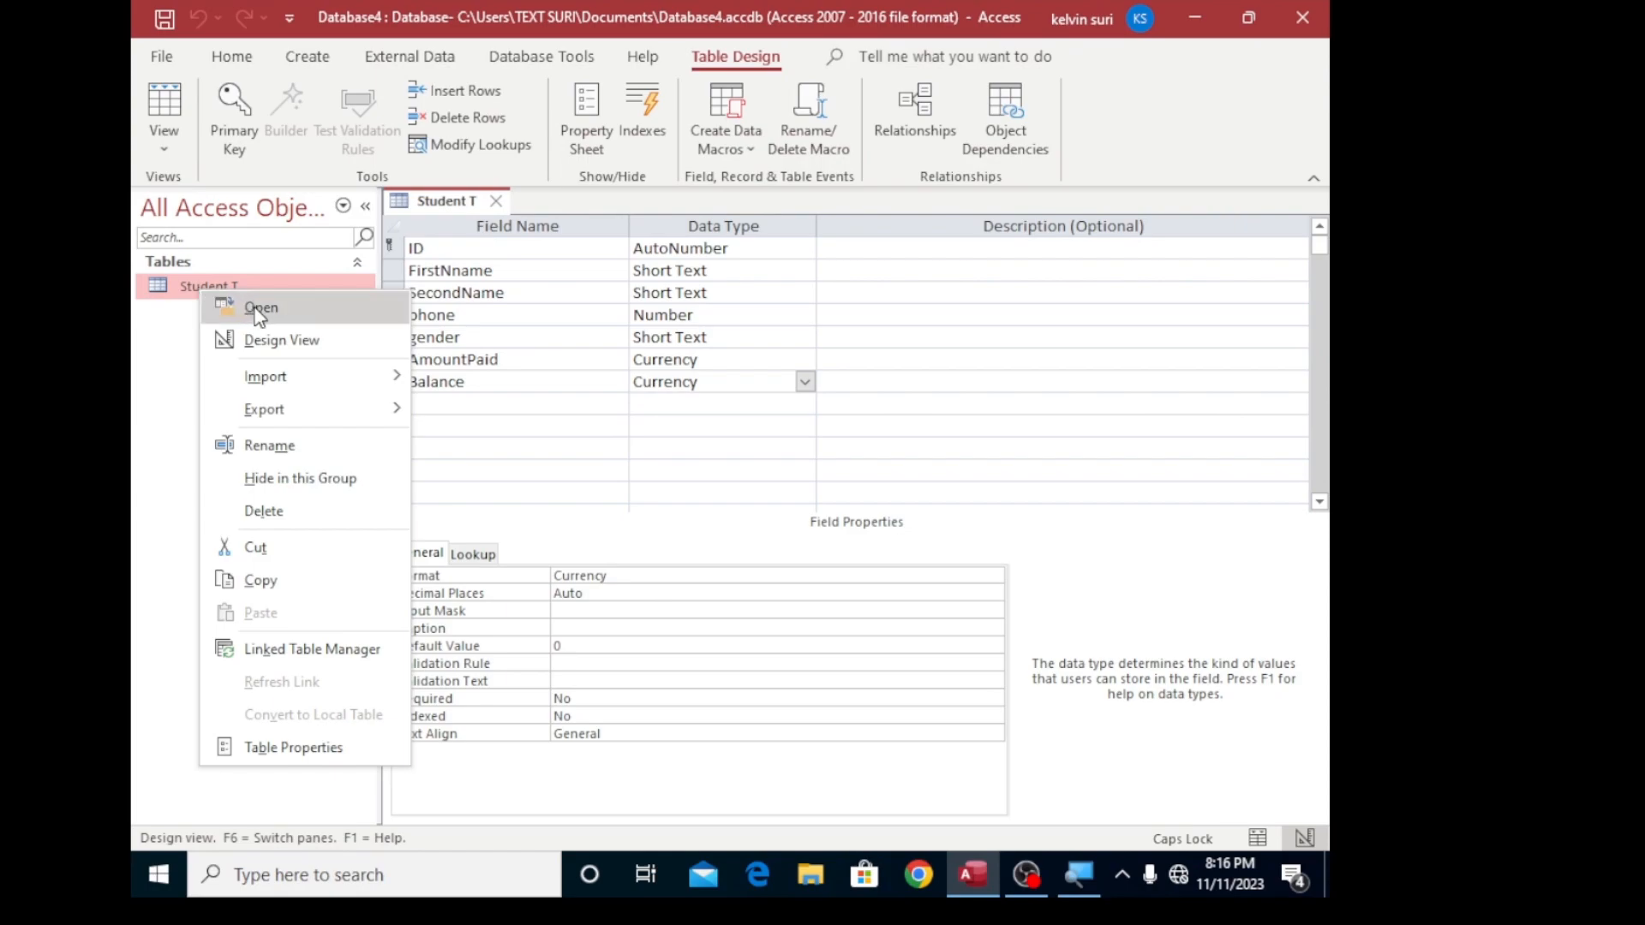
left_click(259, 308)
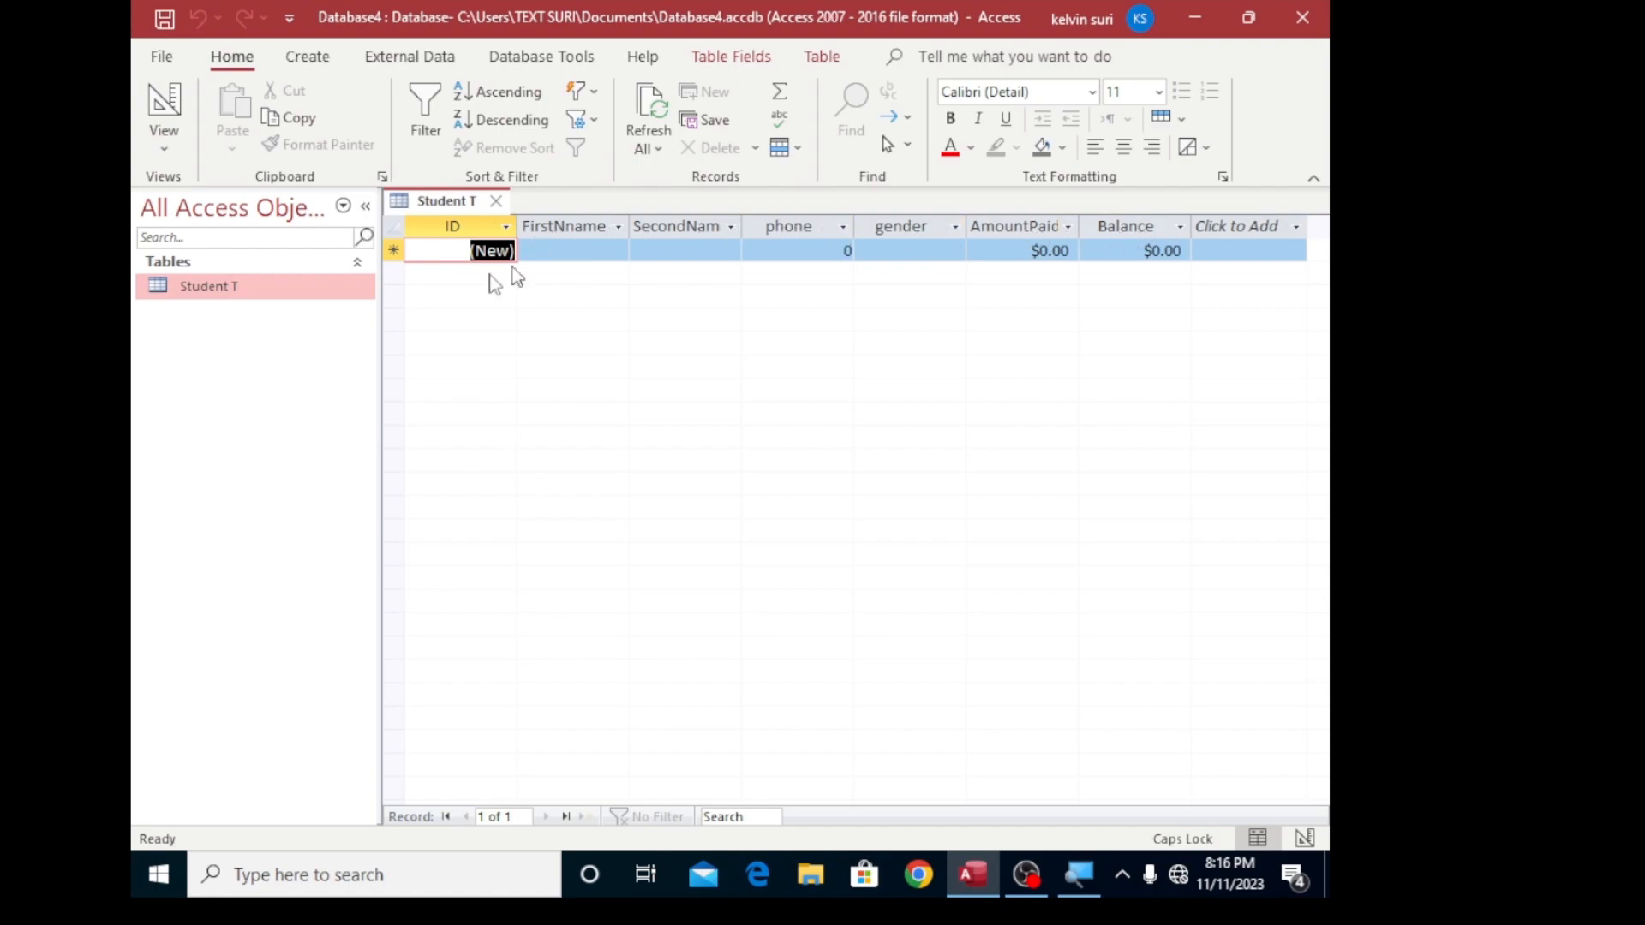
left_click(571, 250)
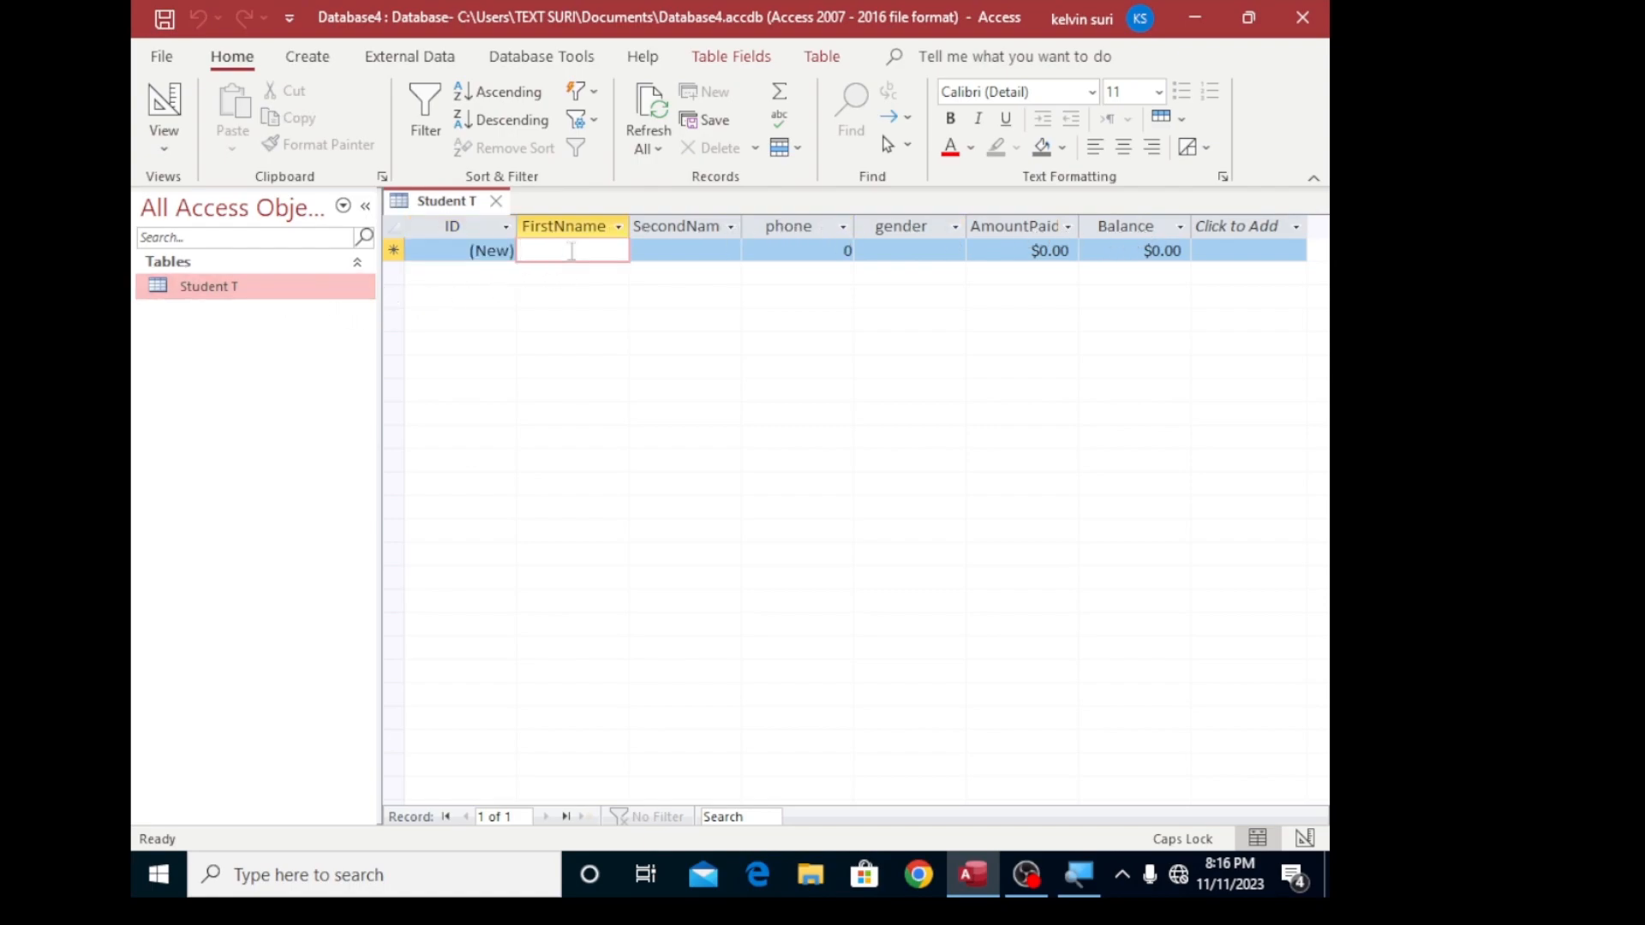
type("Bri")
key("BackSpace")
key("BackSpace")
key("BackSpace")
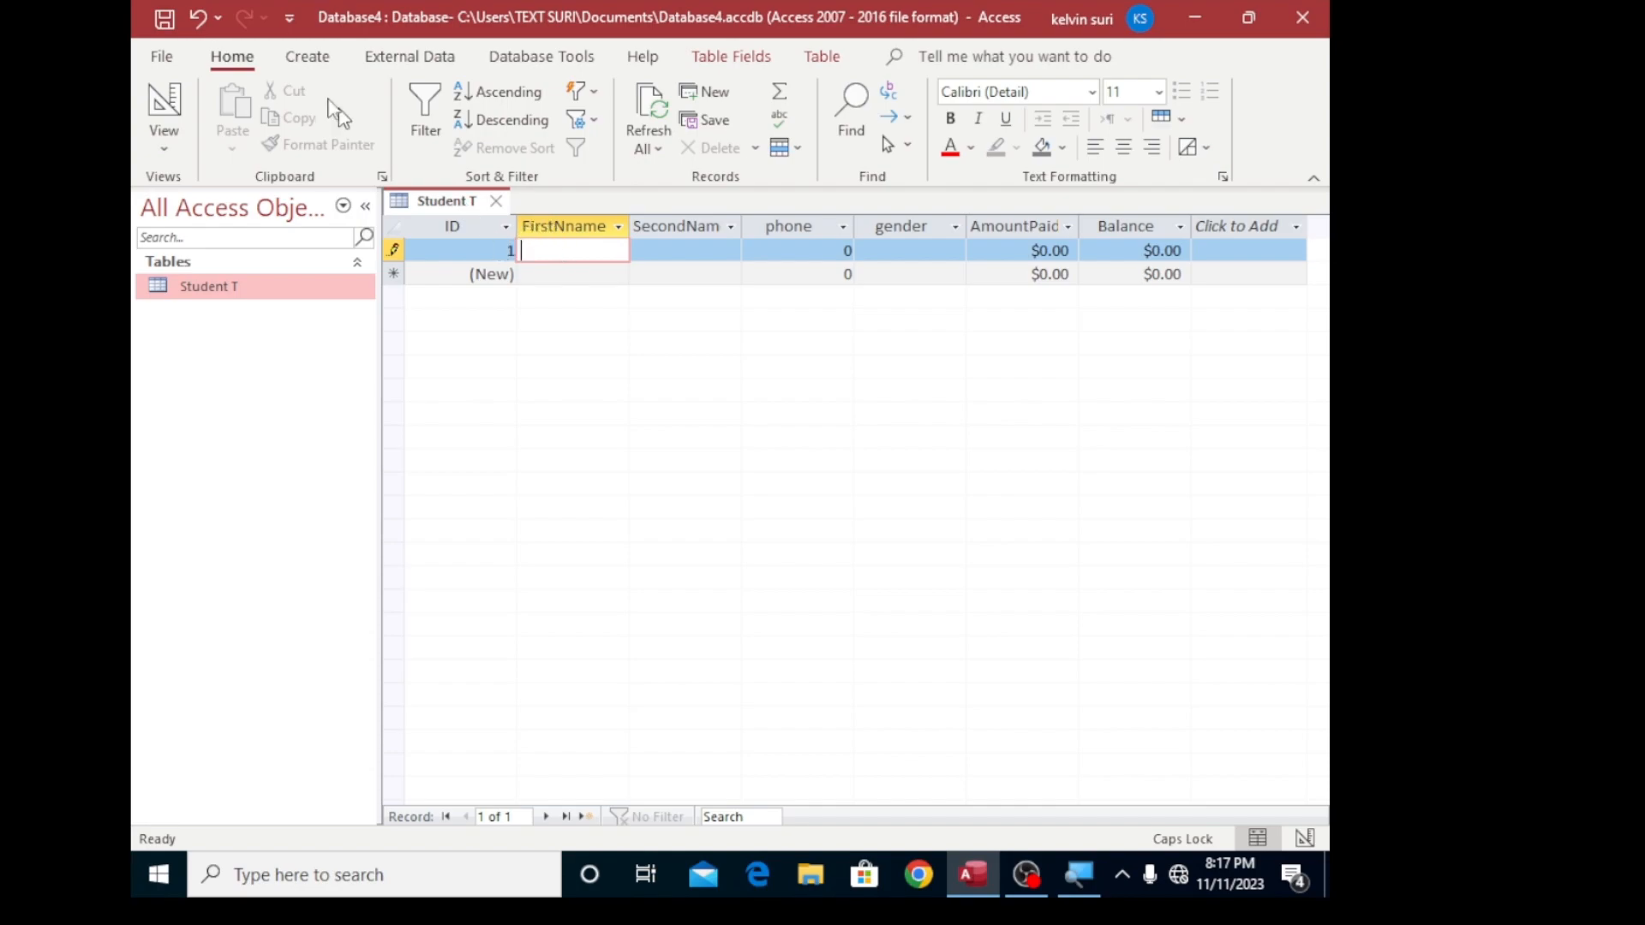
- Start a form with the Form Wizard using all fields of the Student T table in a Columnar layout
left_click(300, 61)
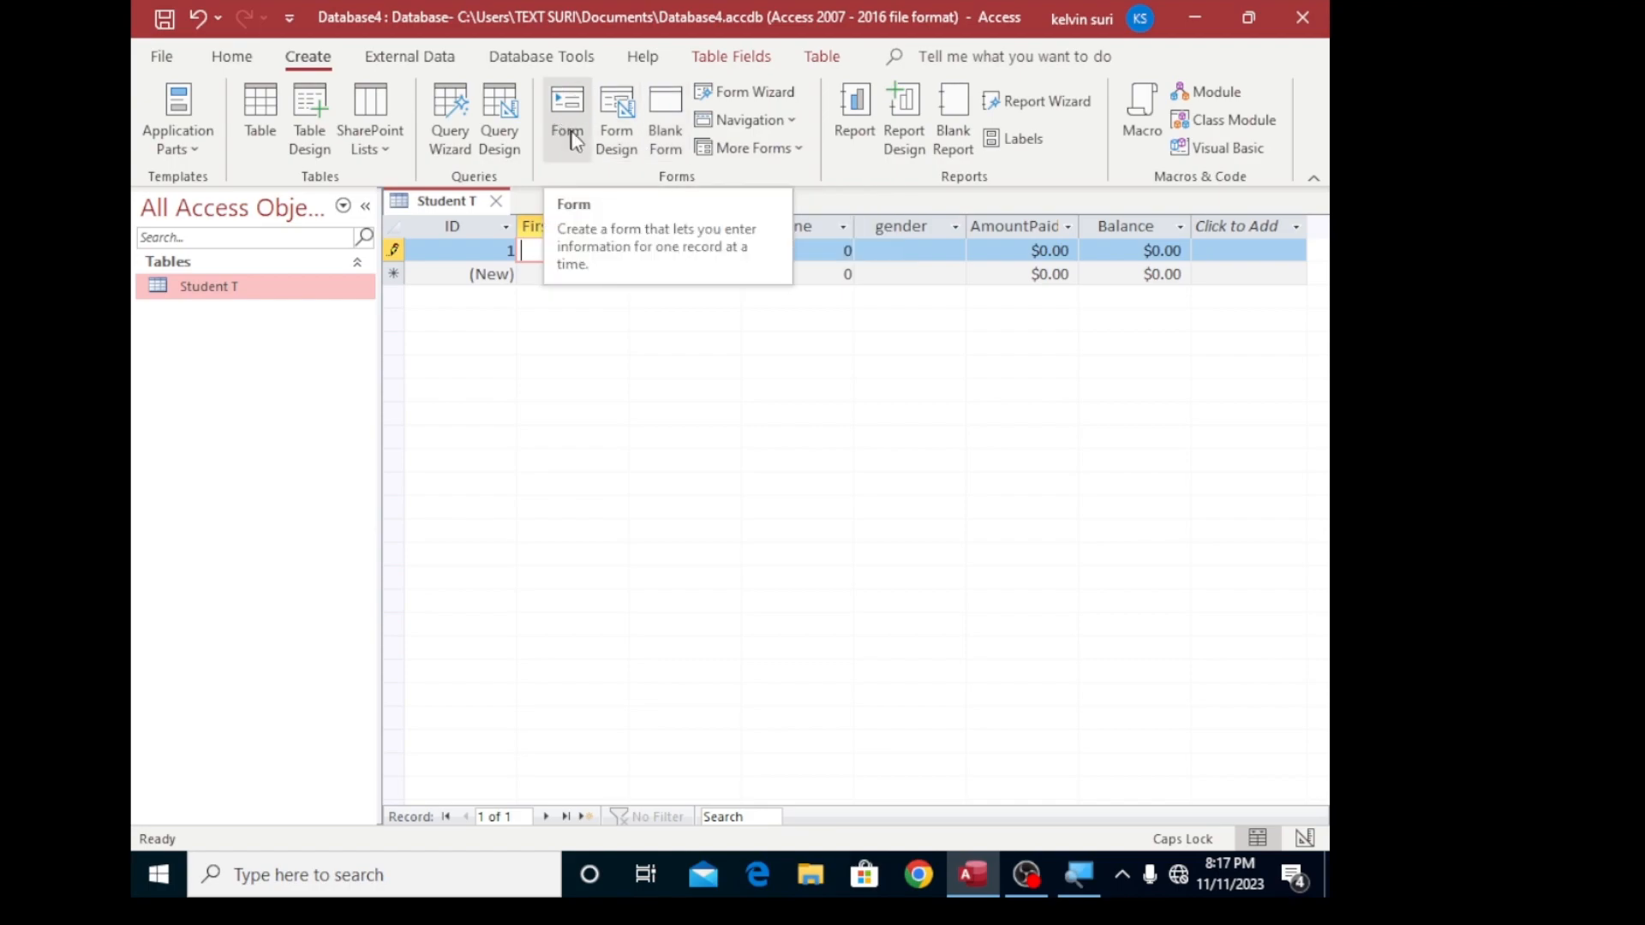
left_click(734, 100)
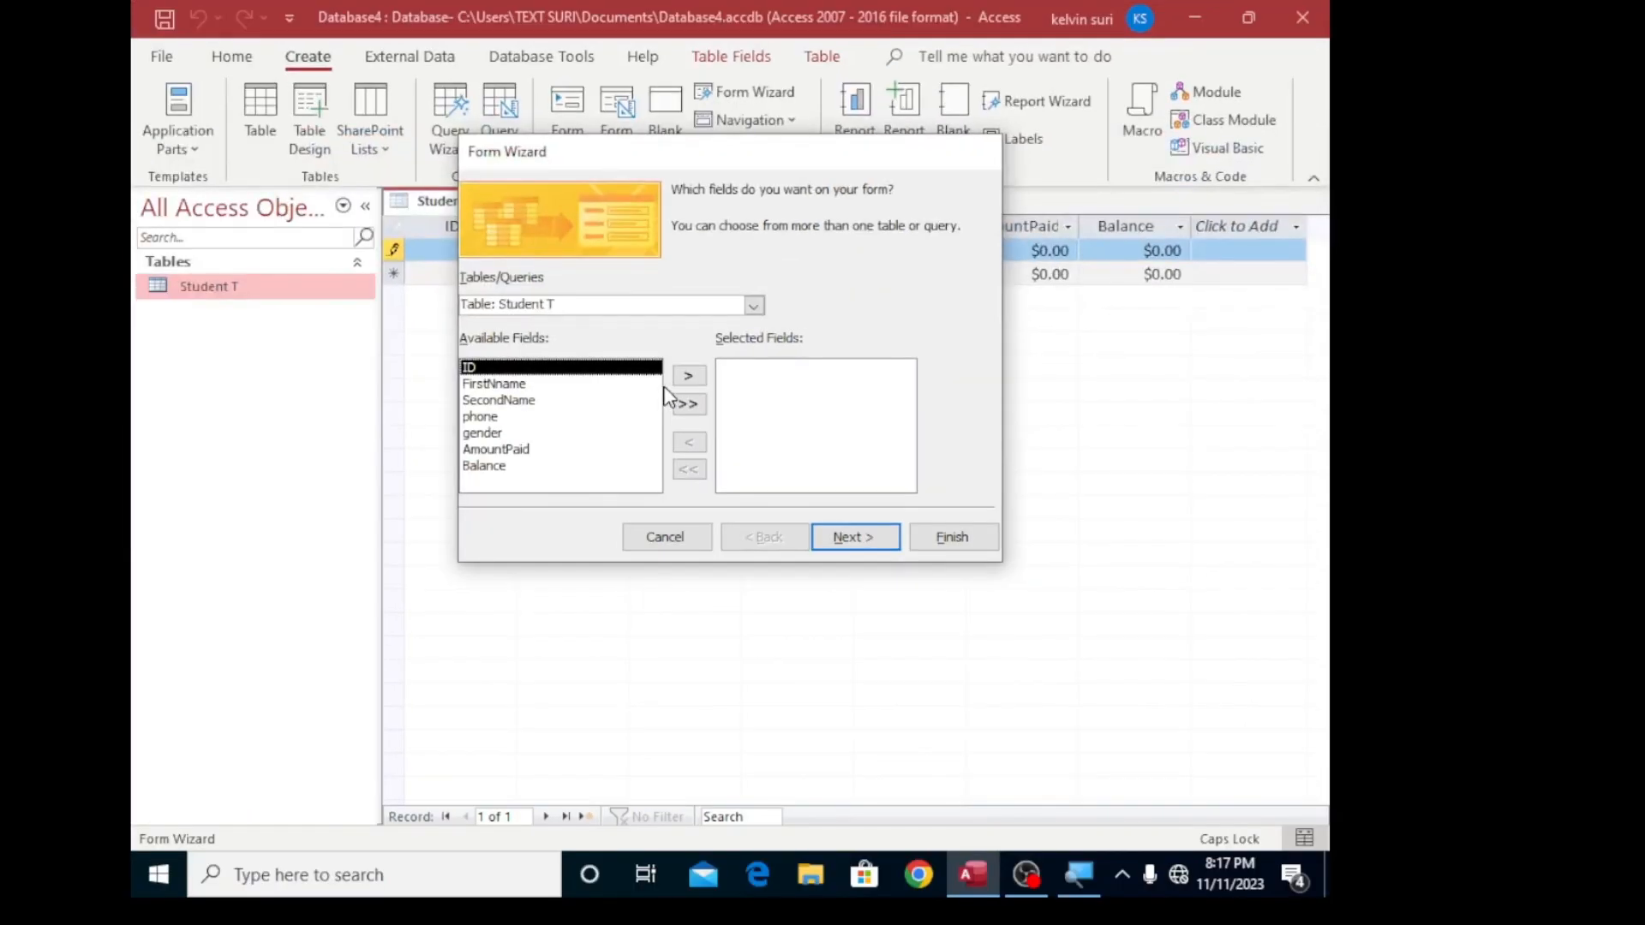
left_click(689, 406)
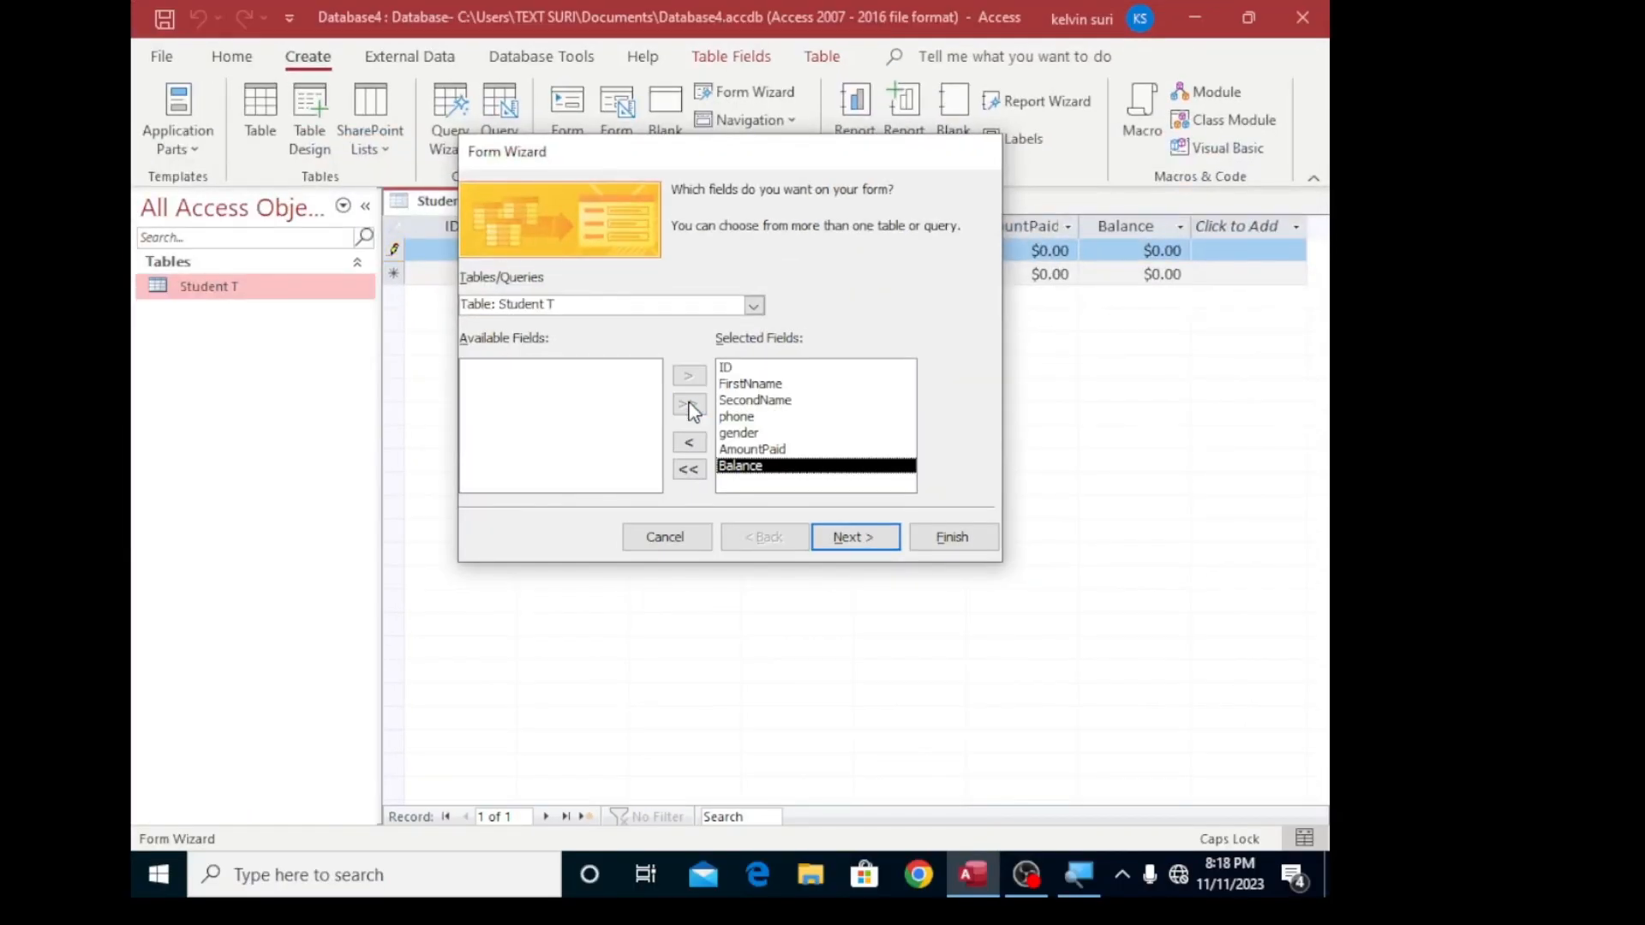
left_click(843, 538)
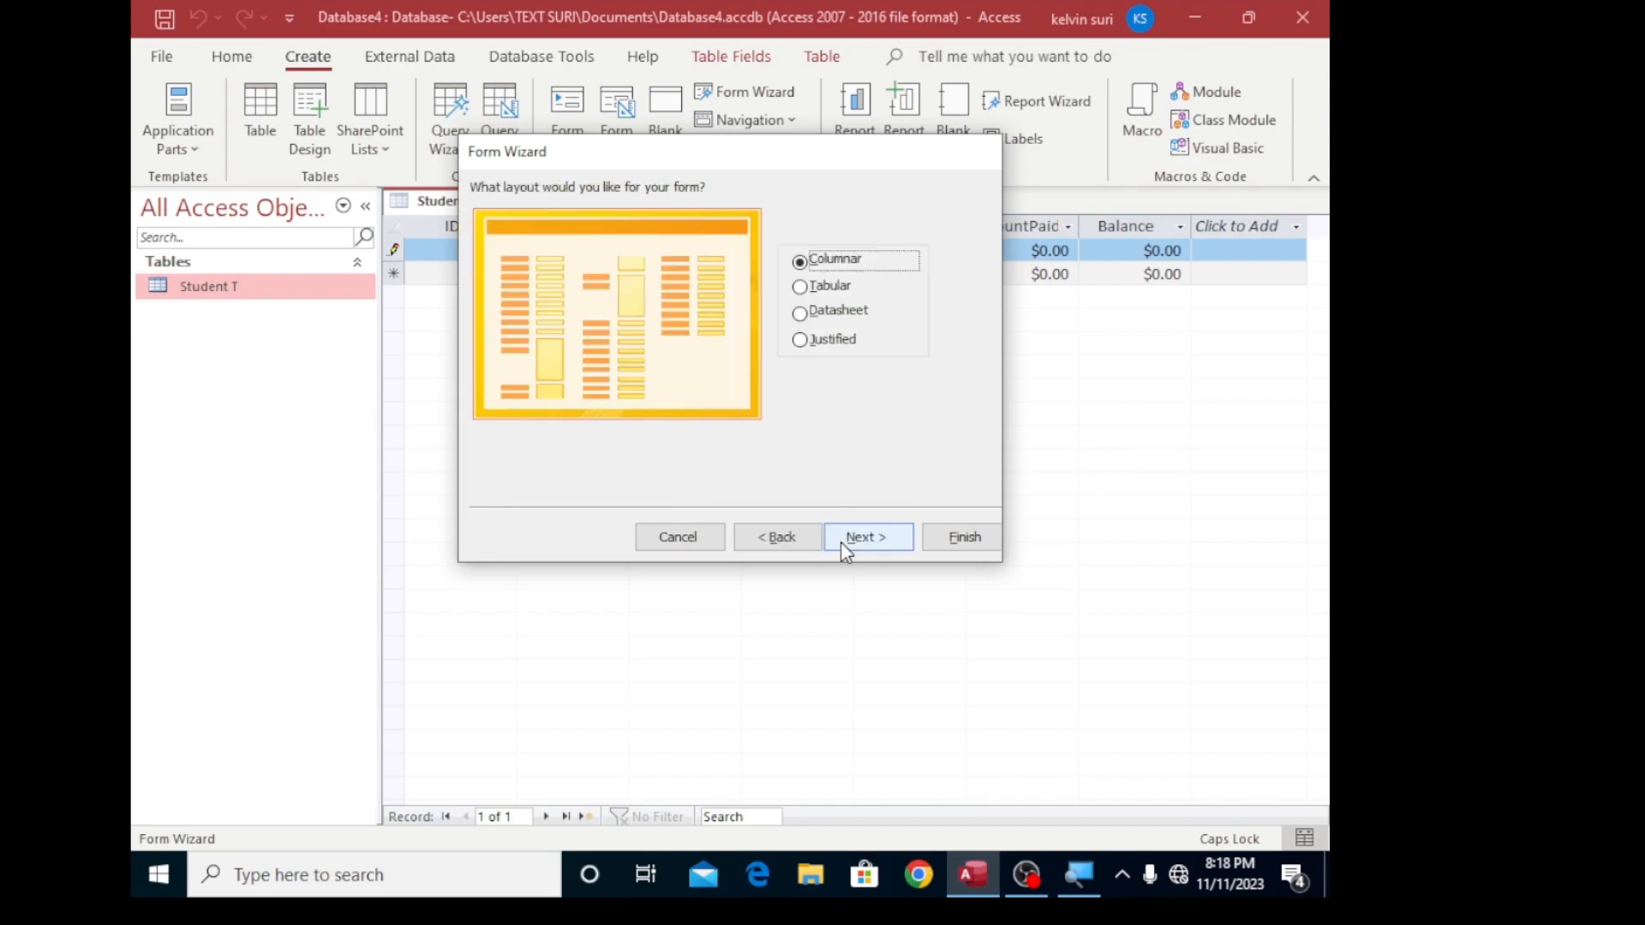
left_click(842, 540)
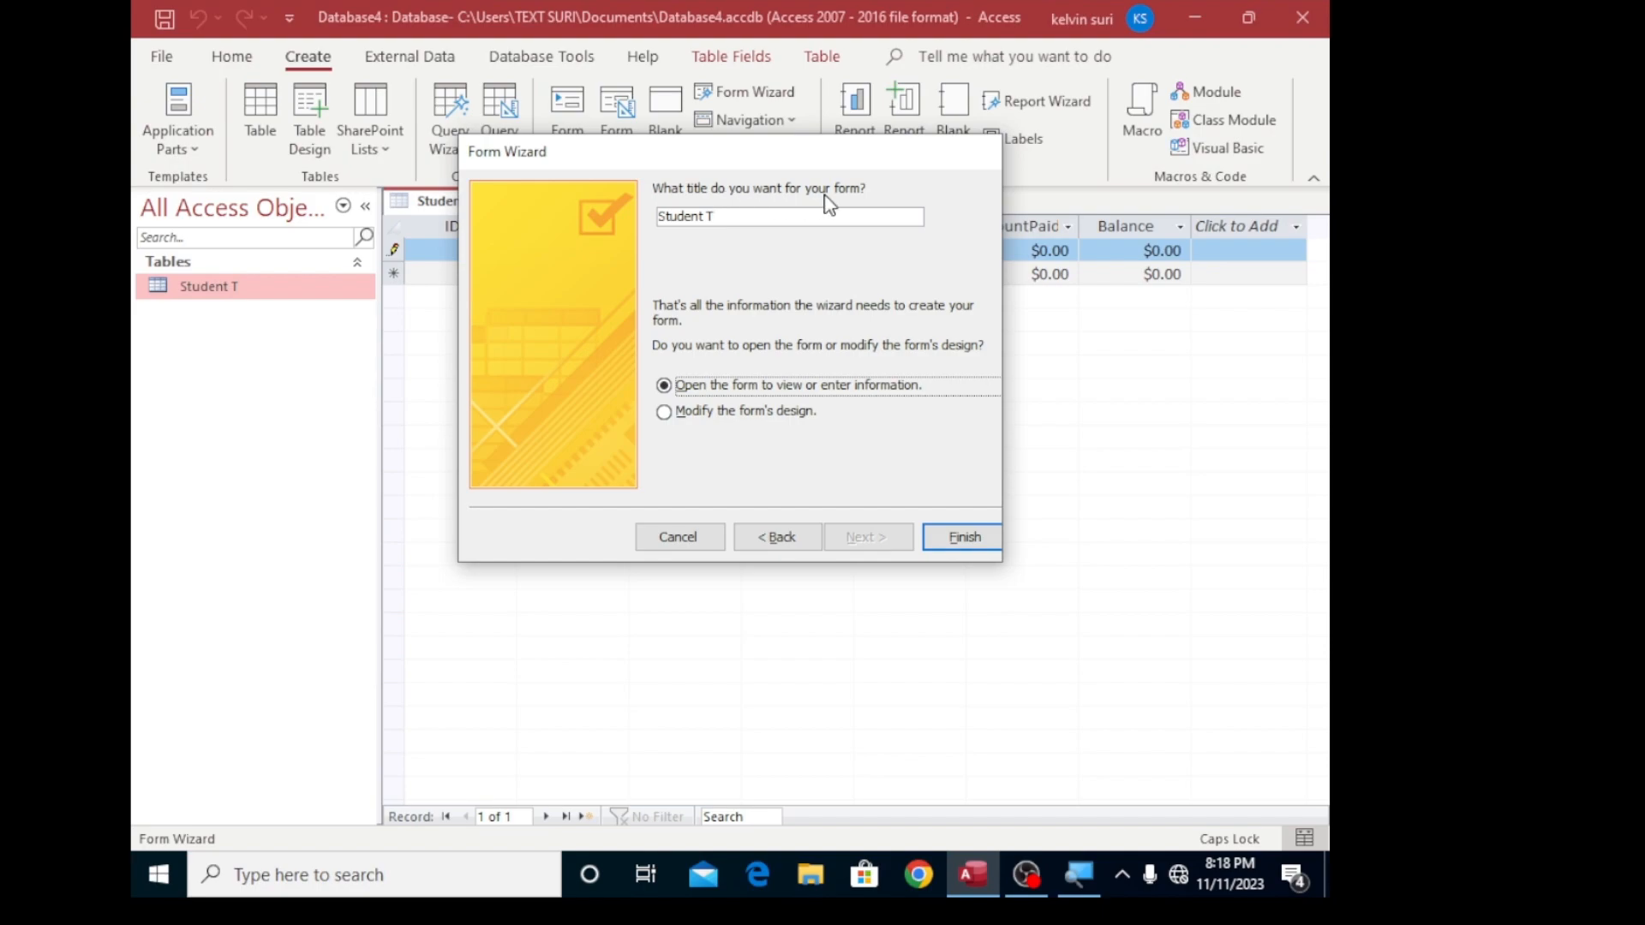
- Title the form Student T form and finish the wizard, opening it for data entry
left_click(731, 216)
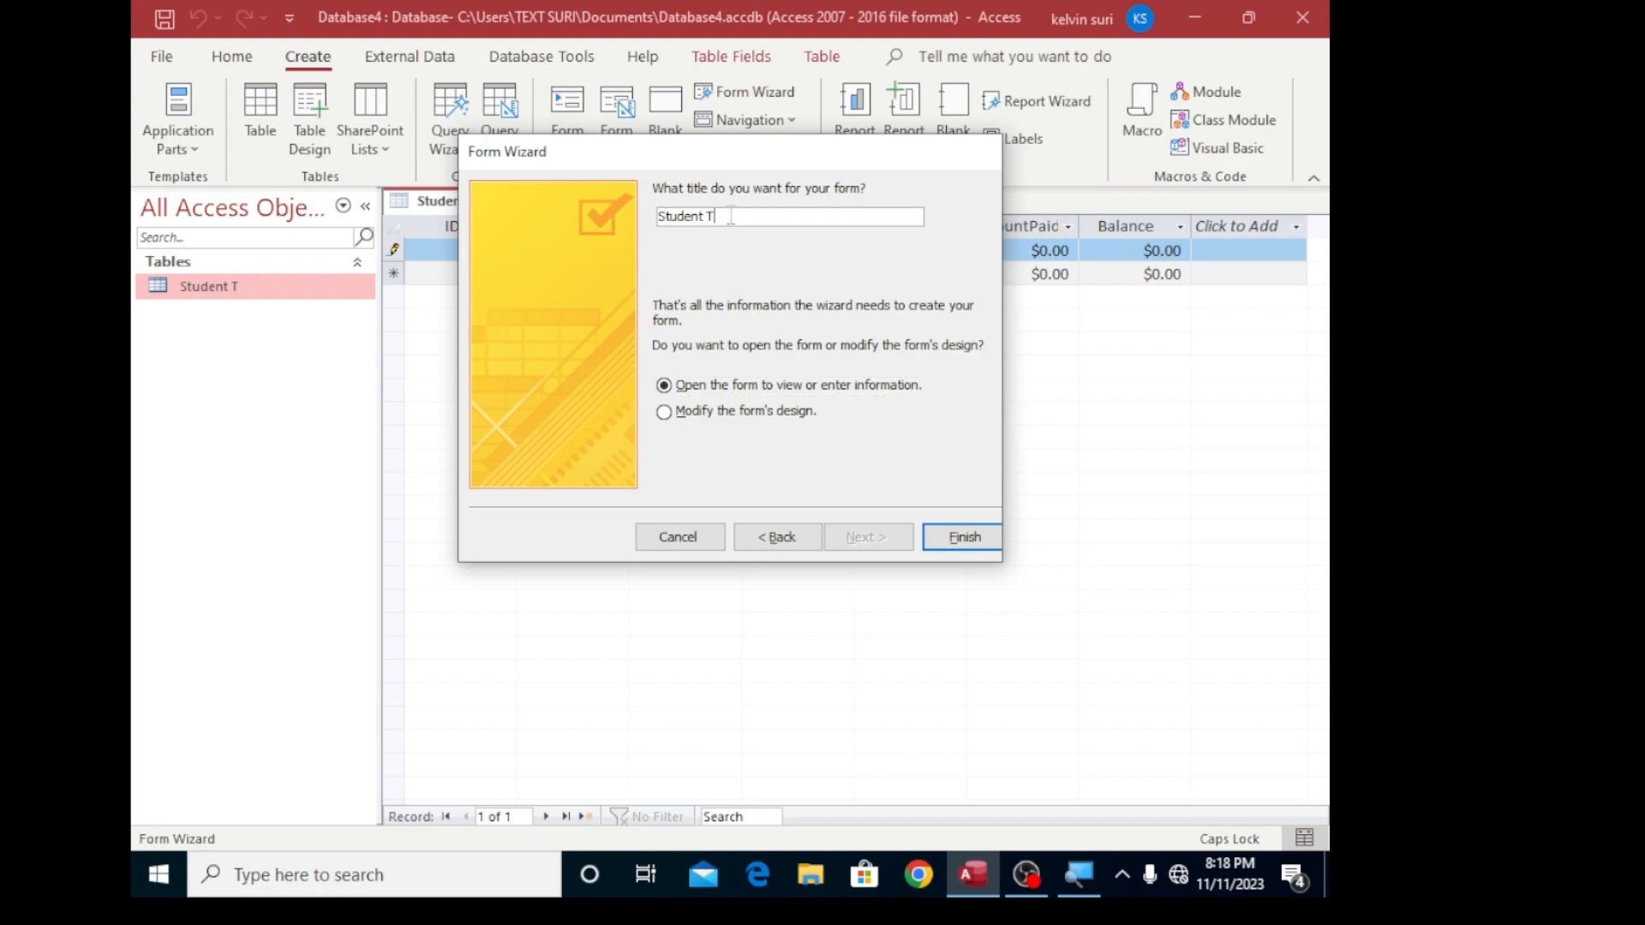
key("BackSpace")
key("Caps_Lock")
type("form")
left_click(960, 538)
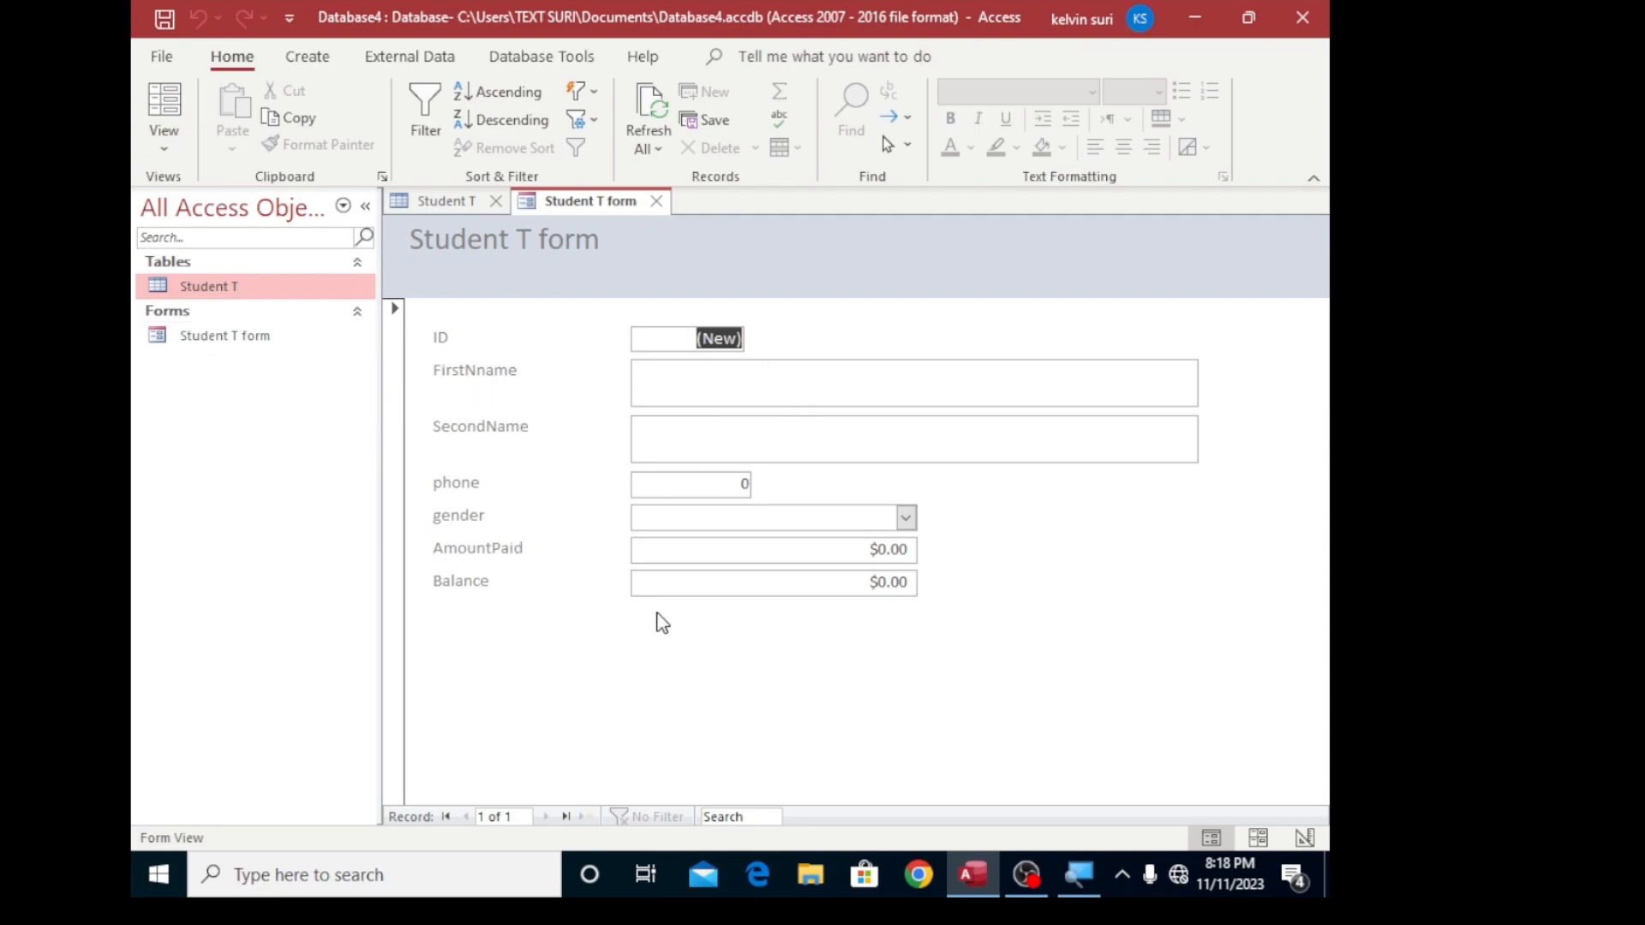
- Show the Student T table's datasheet and close the Field List
right_click(215, 286)
left_click(257, 300)
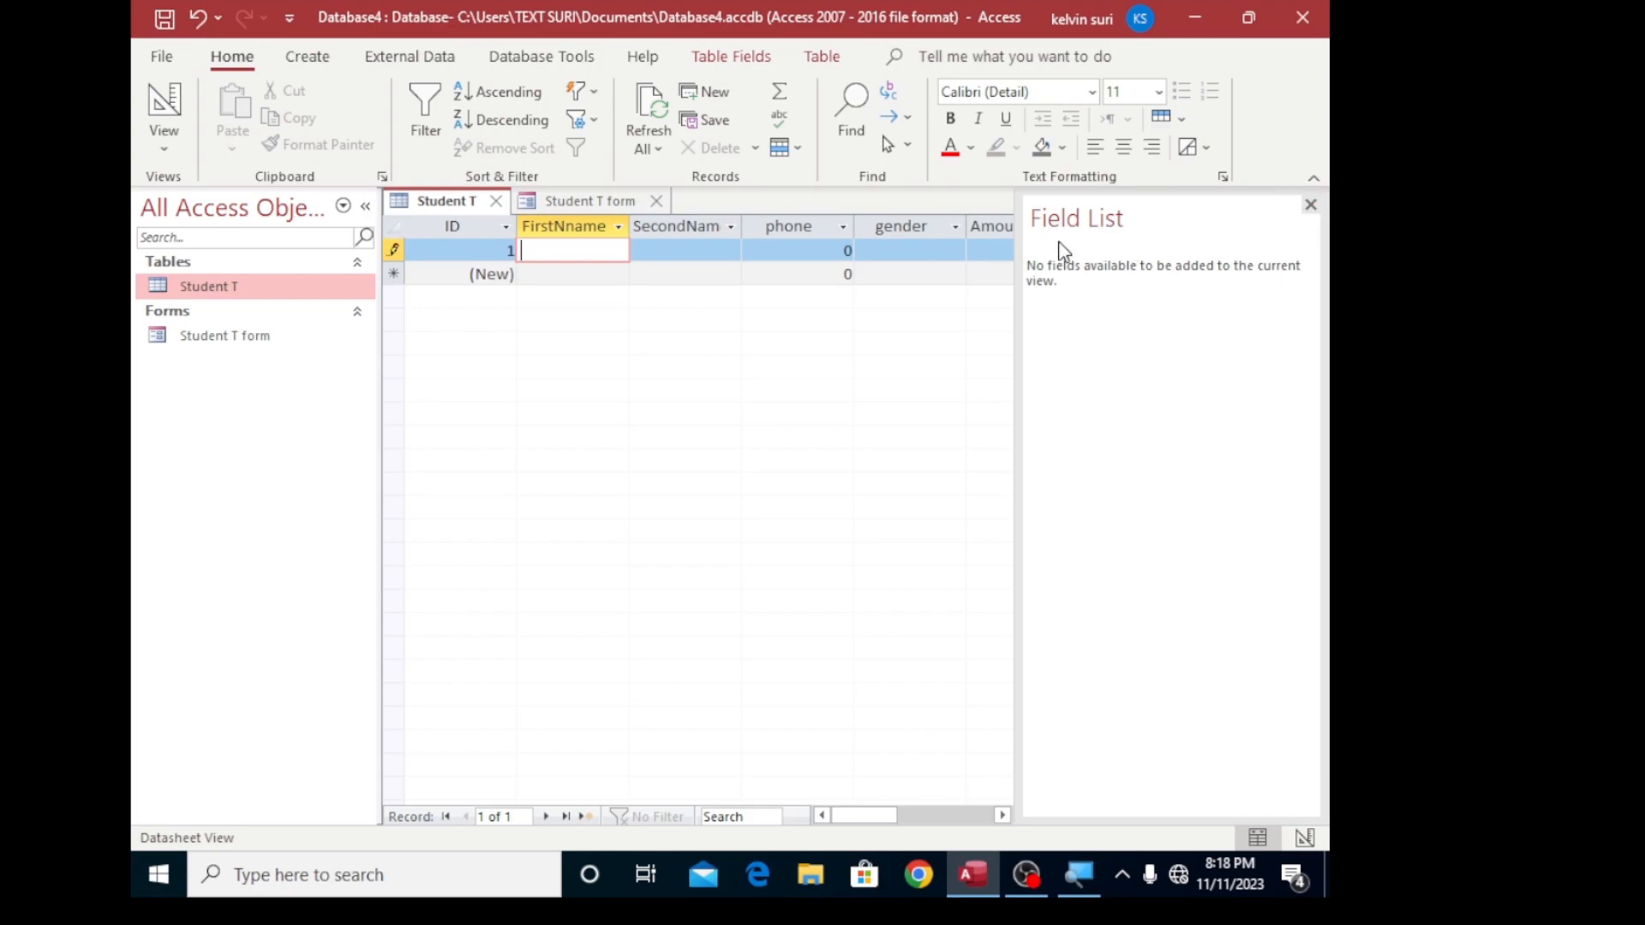
left_click(1310, 205)
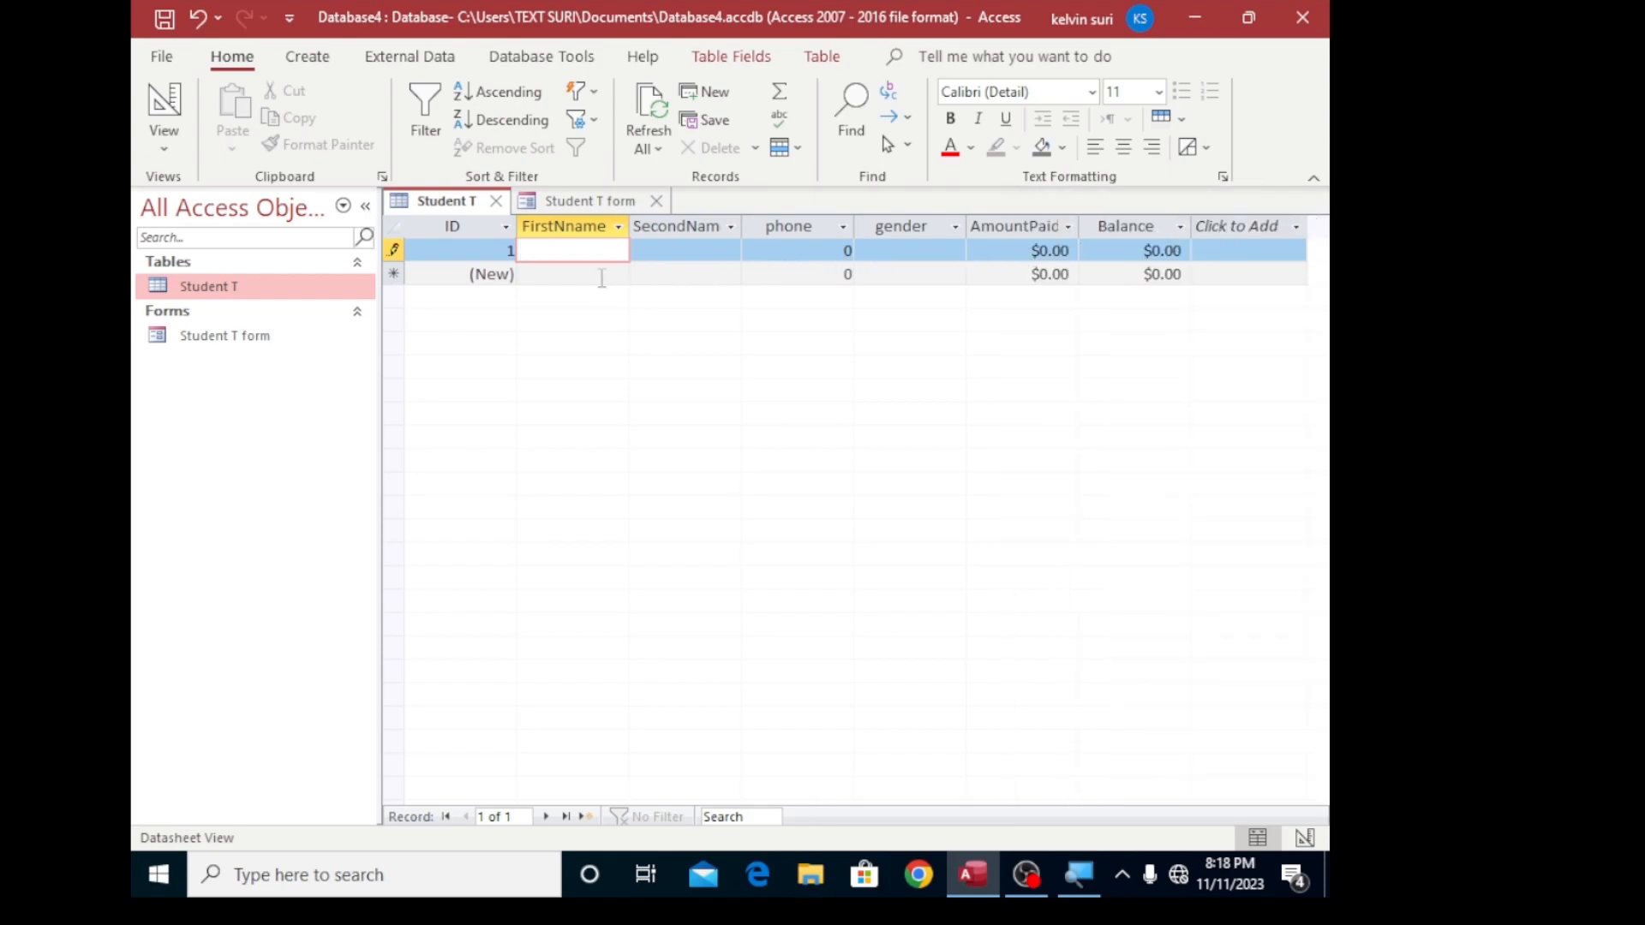
- Return to Student T form and enter the first student's first name and second name
double_click(192, 337)
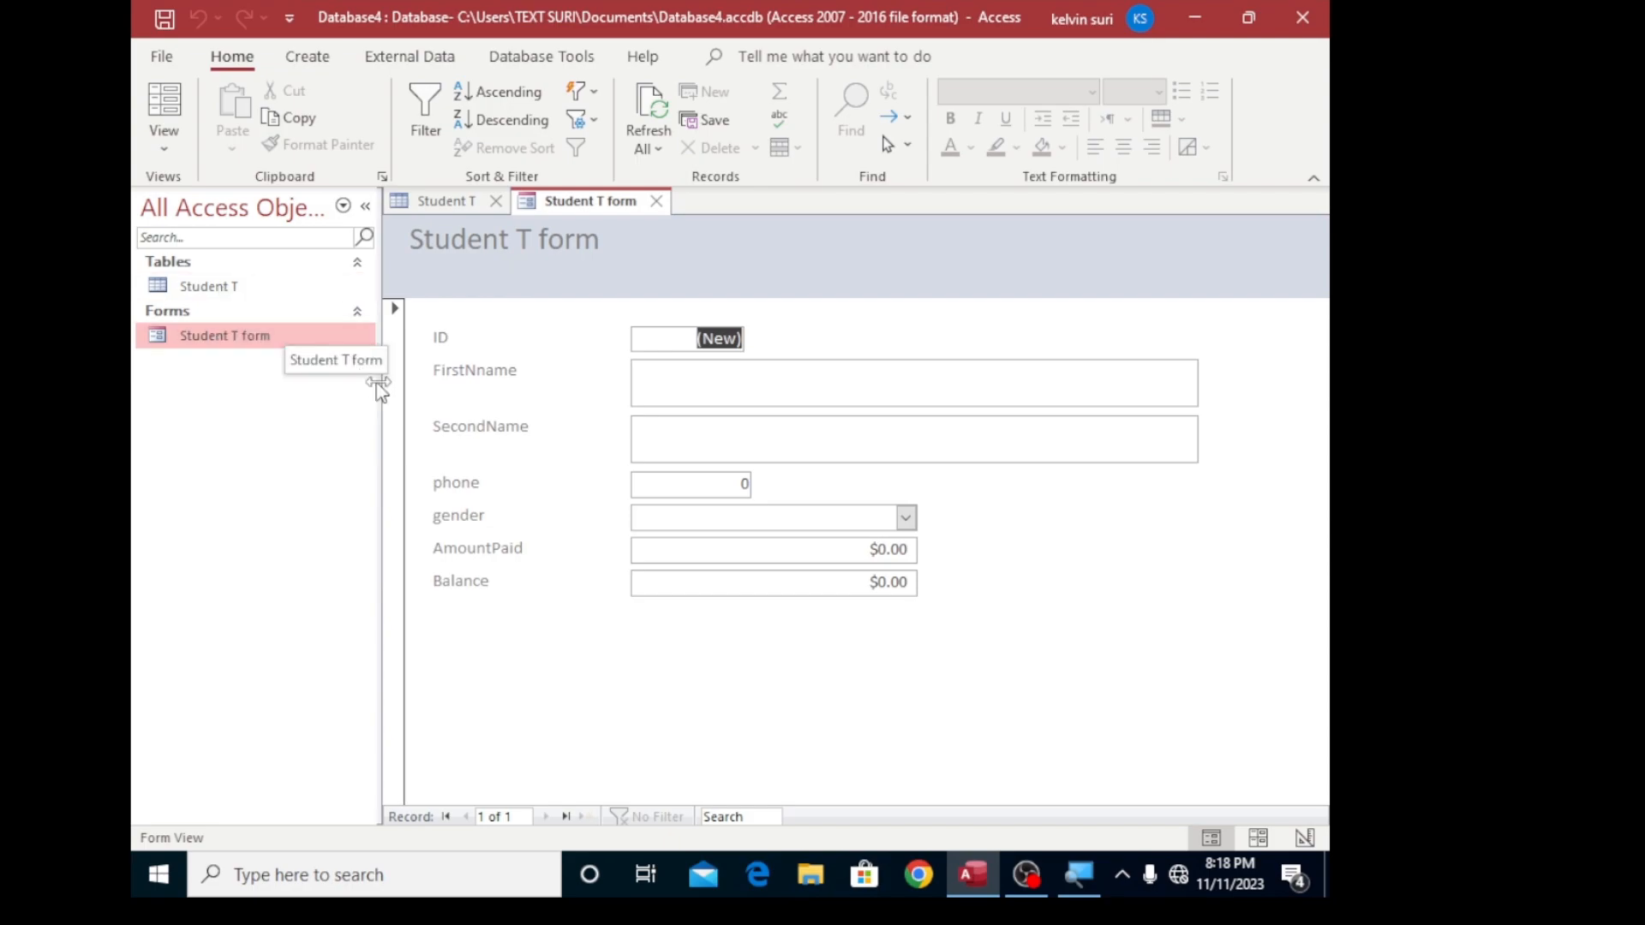
left_click(672, 381)
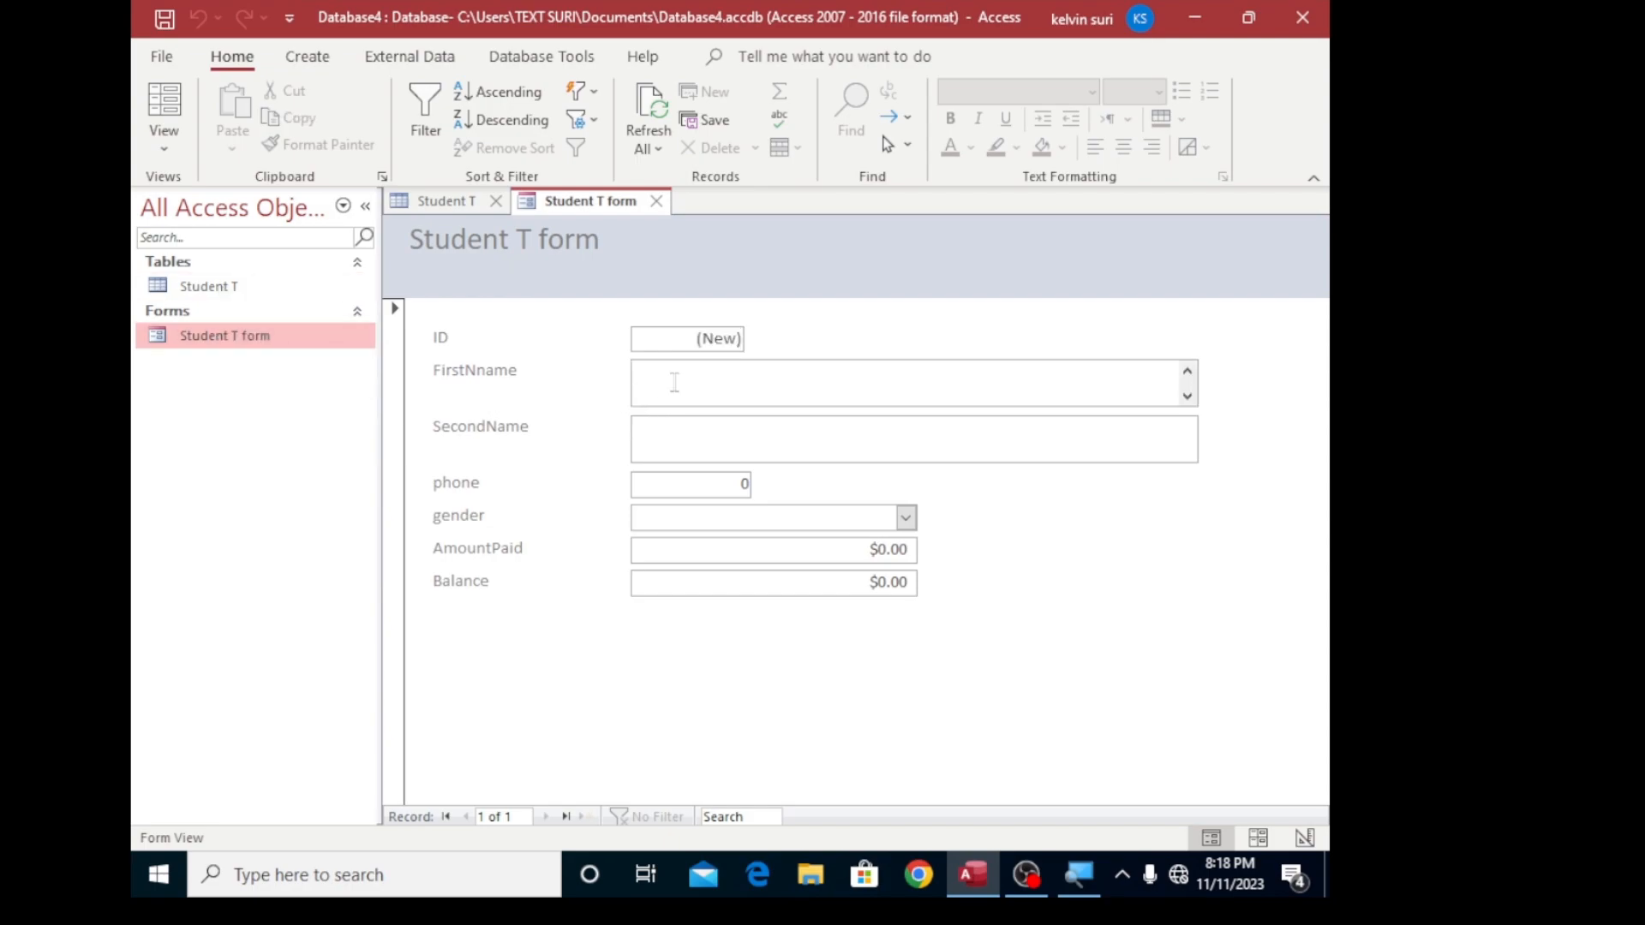
left_click(652, 442)
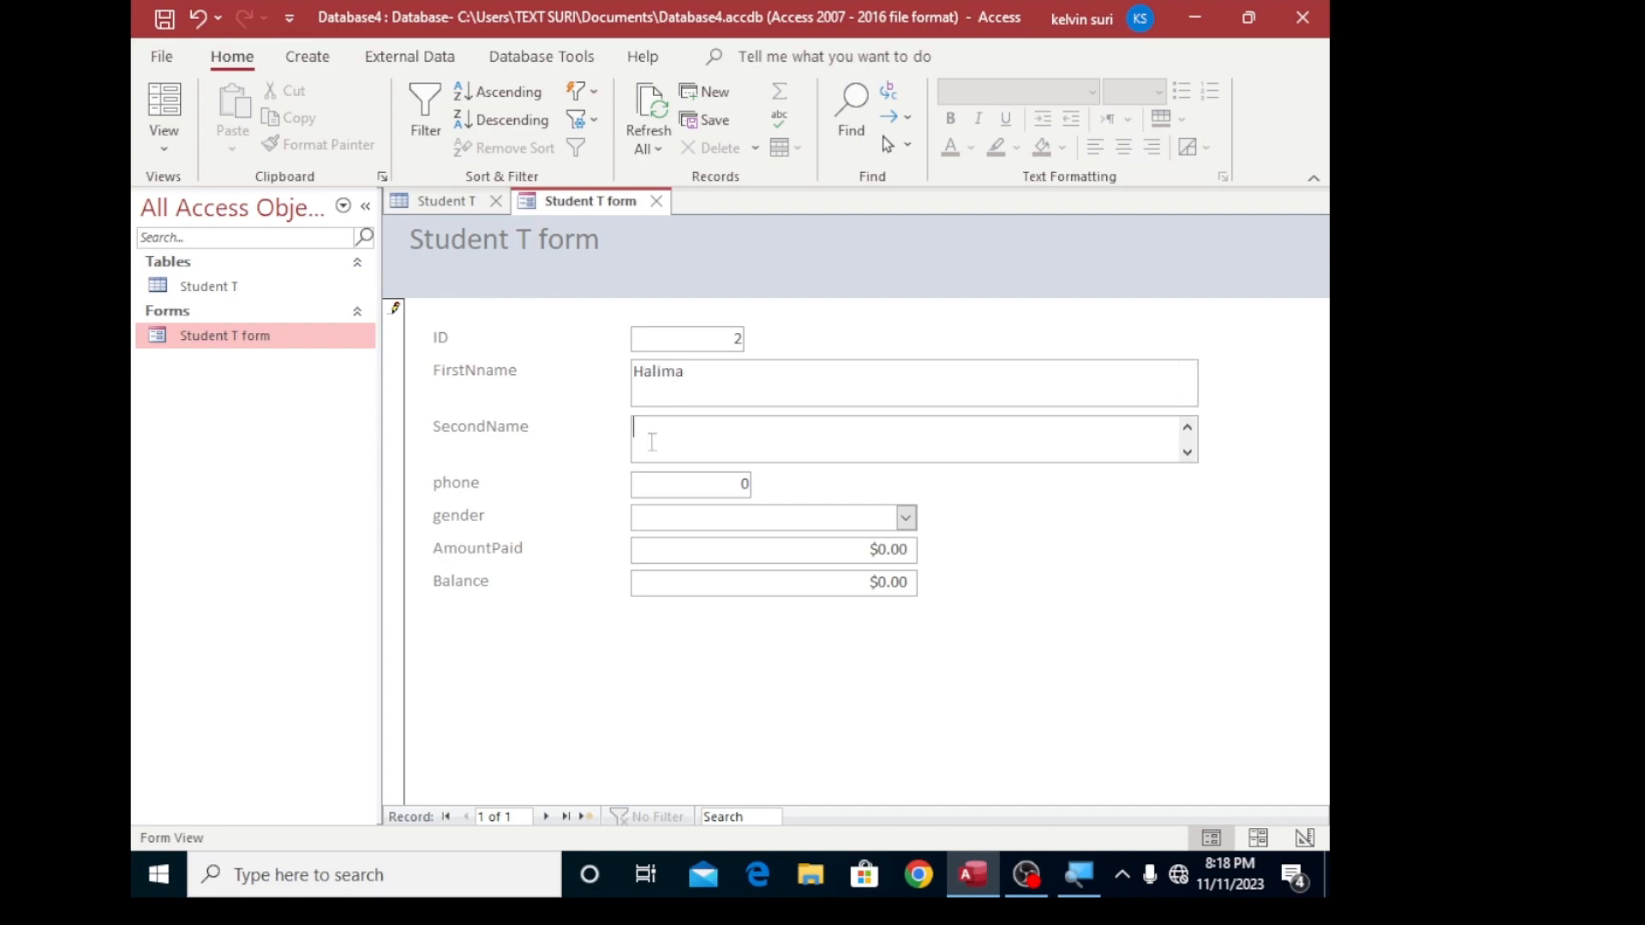
- Enter the first student's phone number, trimming its last digits
left_click(708, 481)
key("BackSpace")
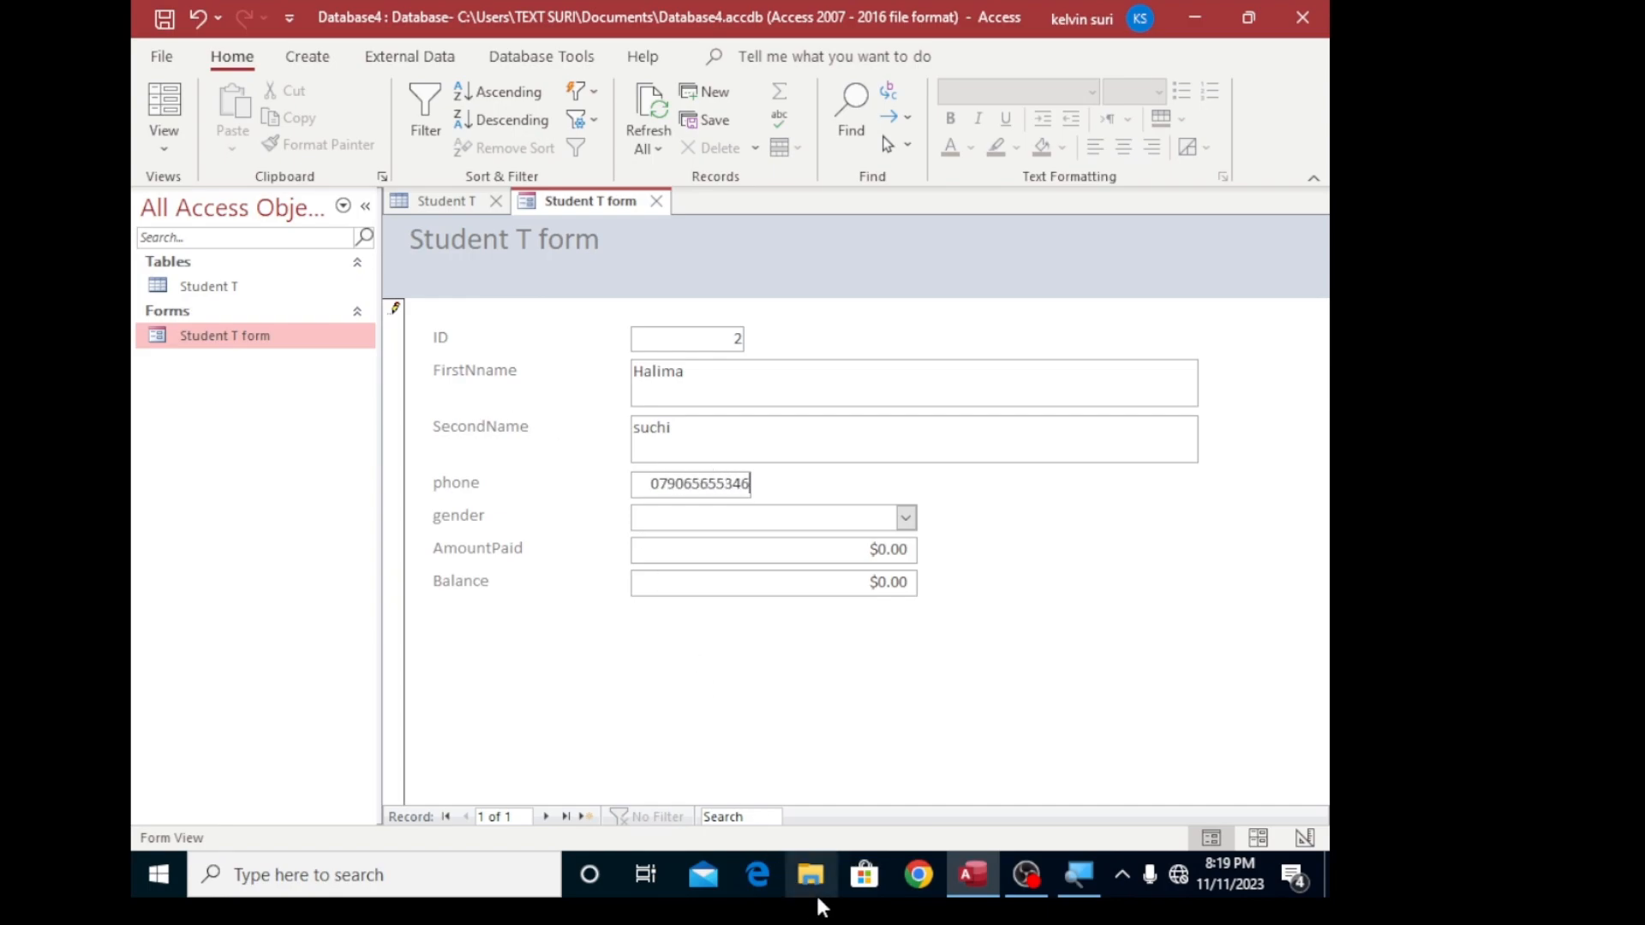
left_click(672, 517)
left_click(723, 515)
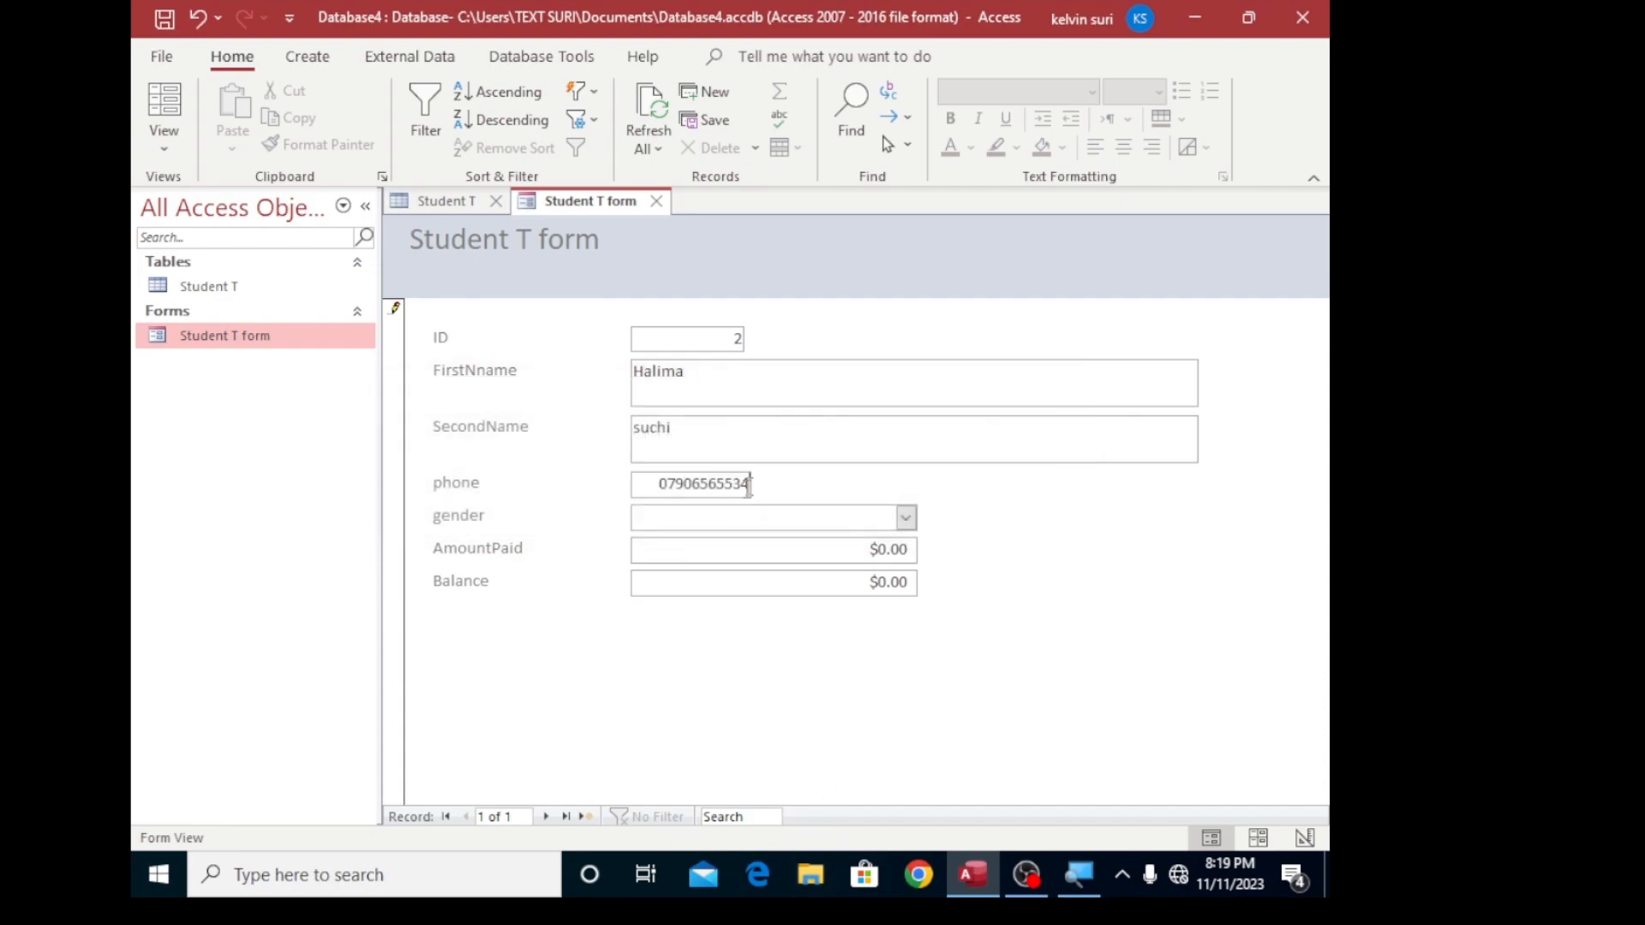
key("BackSpace")
key("BackSpace")
- Set the first student's gender to Female from the lookup values
left_click(742, 516)
left_click(907, 519)
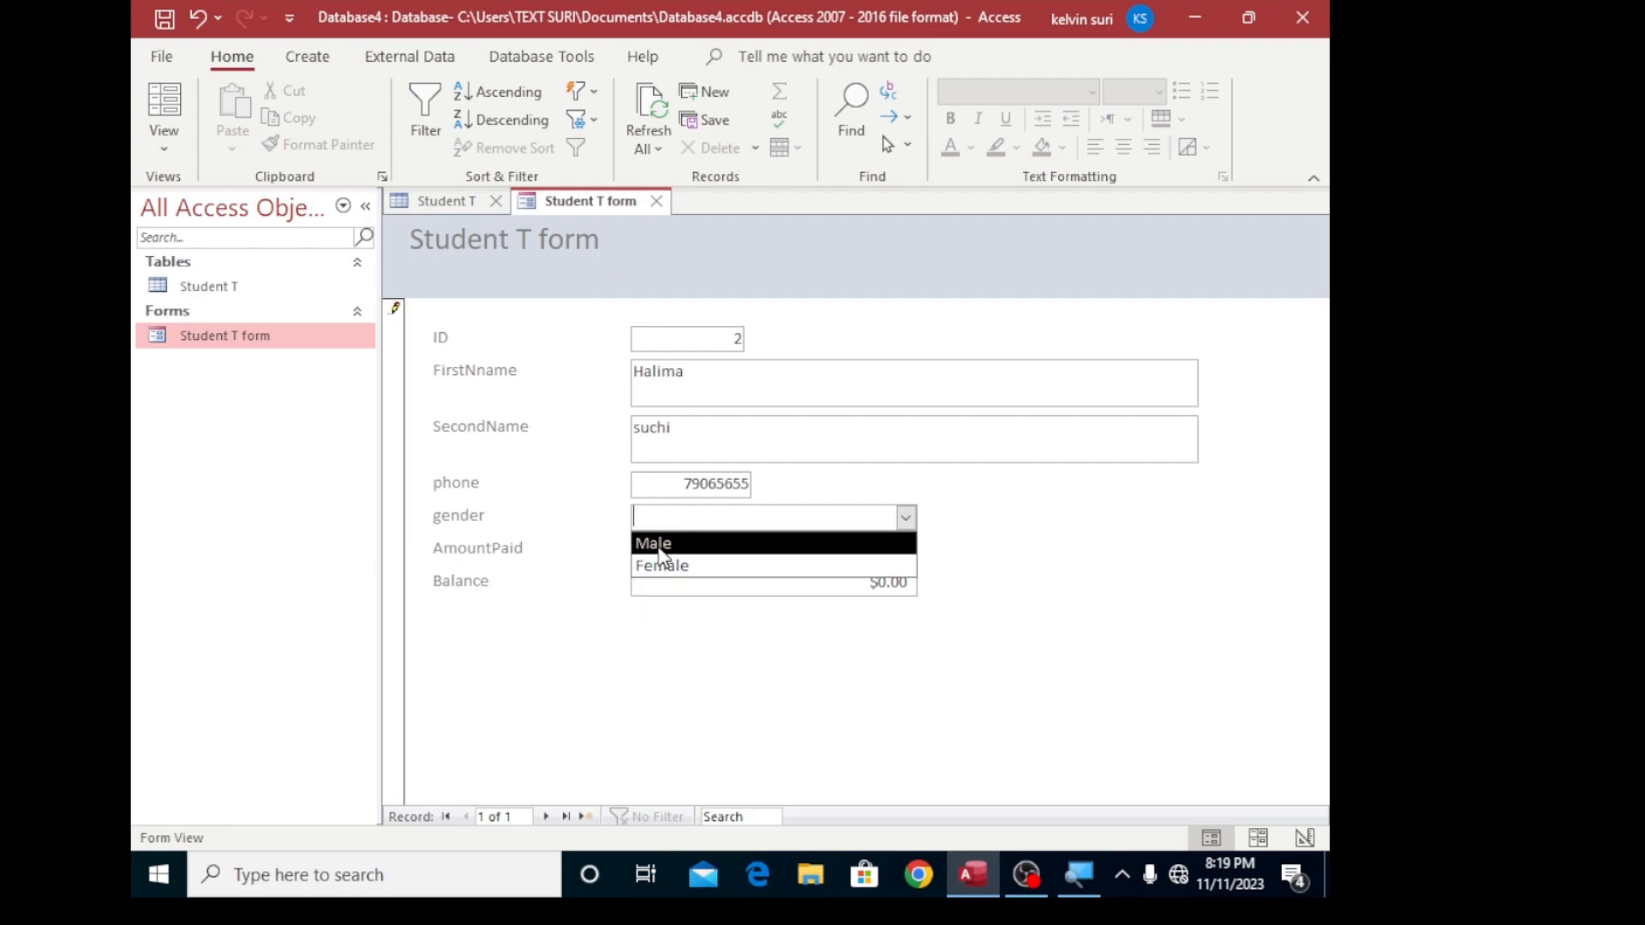
left_click(752, 545)
left_click(908, 517)
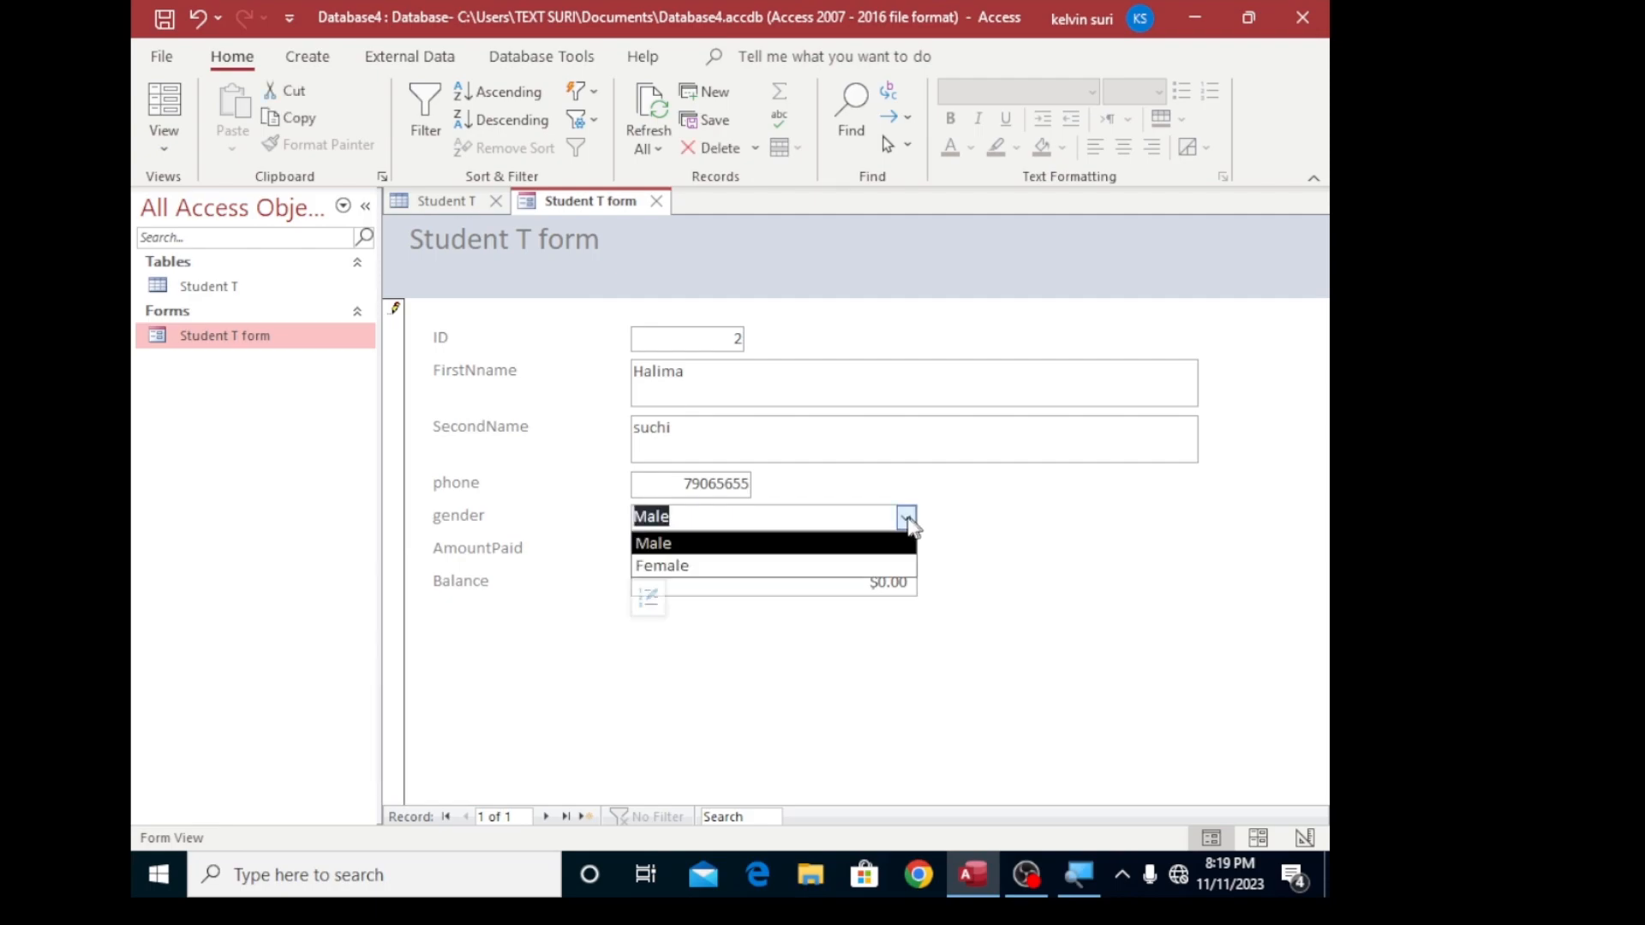
left_click(685, 567)
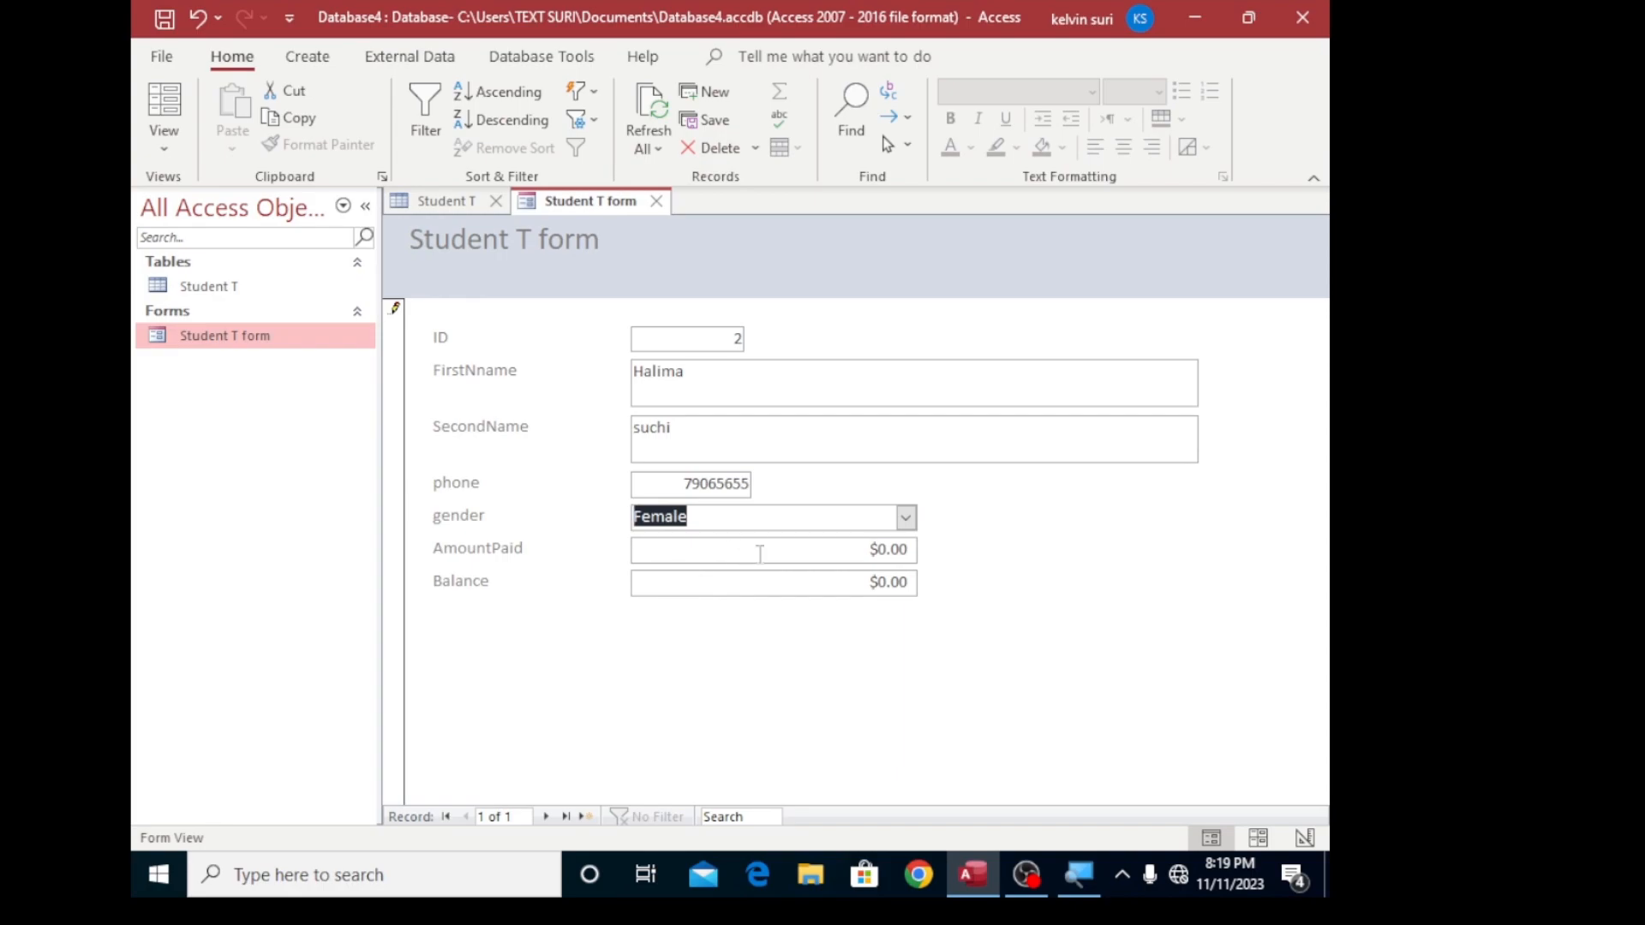
- Set the first student's AmountPaid to 5000
left_click(761, 554)
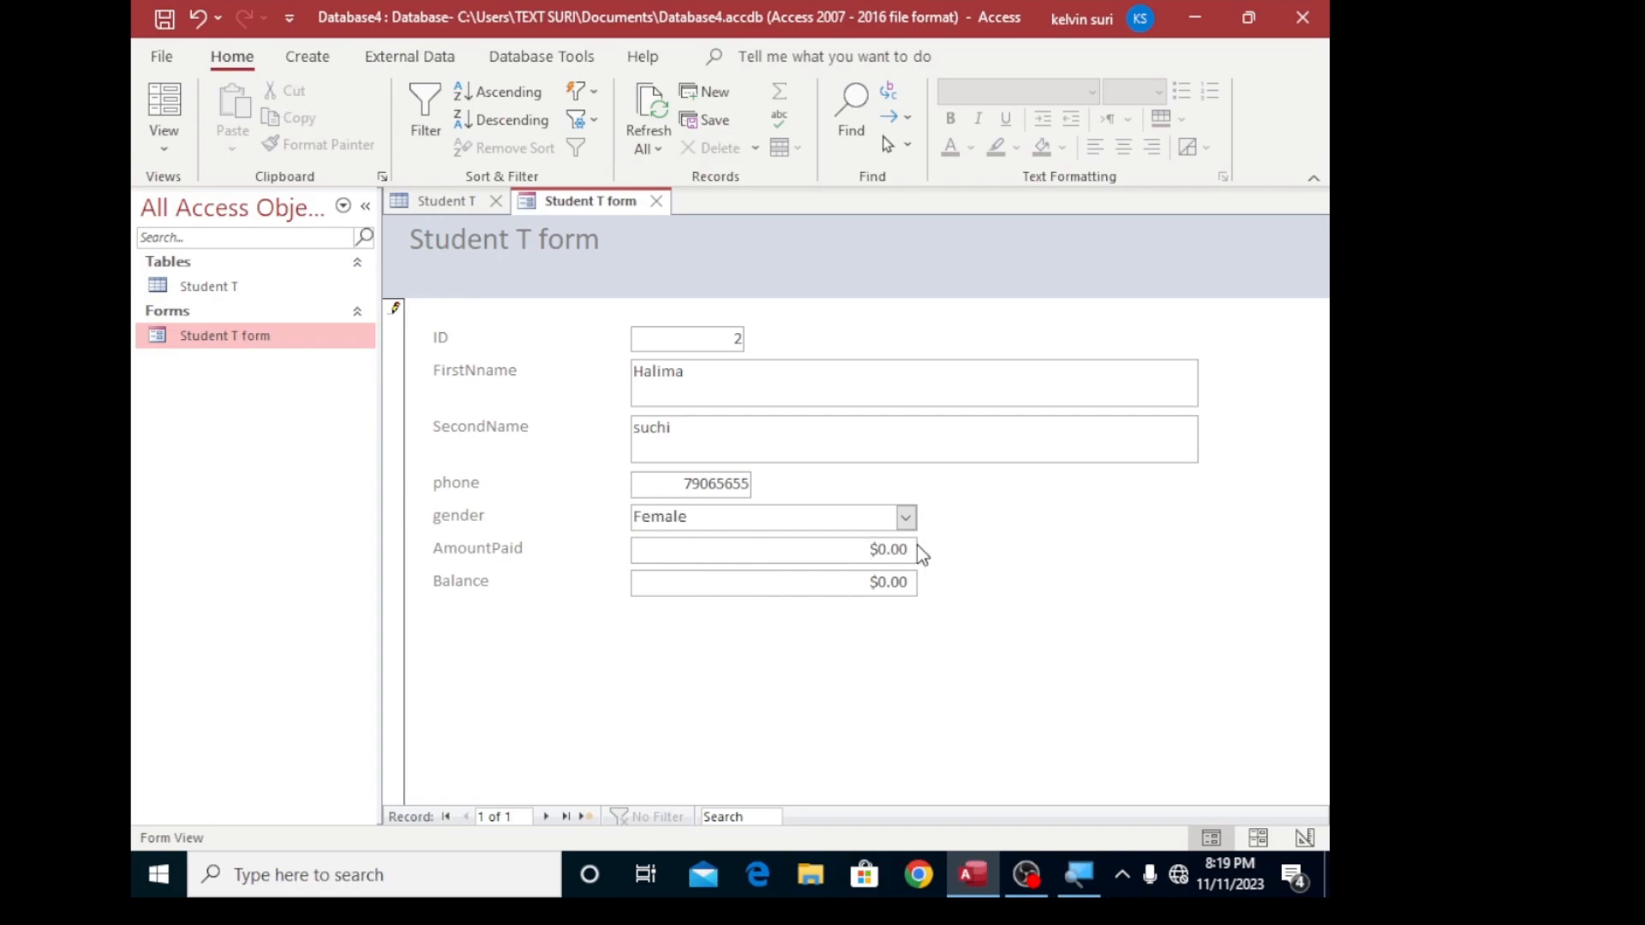
type("500")
left_click(909, 550)
key("BackSpace")
key("BackSpace")
key("BackSpace")
- Set the first student's Balance to 1000
key("BackSpace")
key("BackSpace")
key("BackSpace")
key("BackSpace")
key("BackSpace")
type("5000")
left_click(903, 580)
key("BackSpace")
key("BackSpace")
key("BackSpace")
key("BackSpace")
type("1000")
- Move to a new record in the form and enter the second student's first name and second name
left_click(545, 815)
left_click(683, 372)
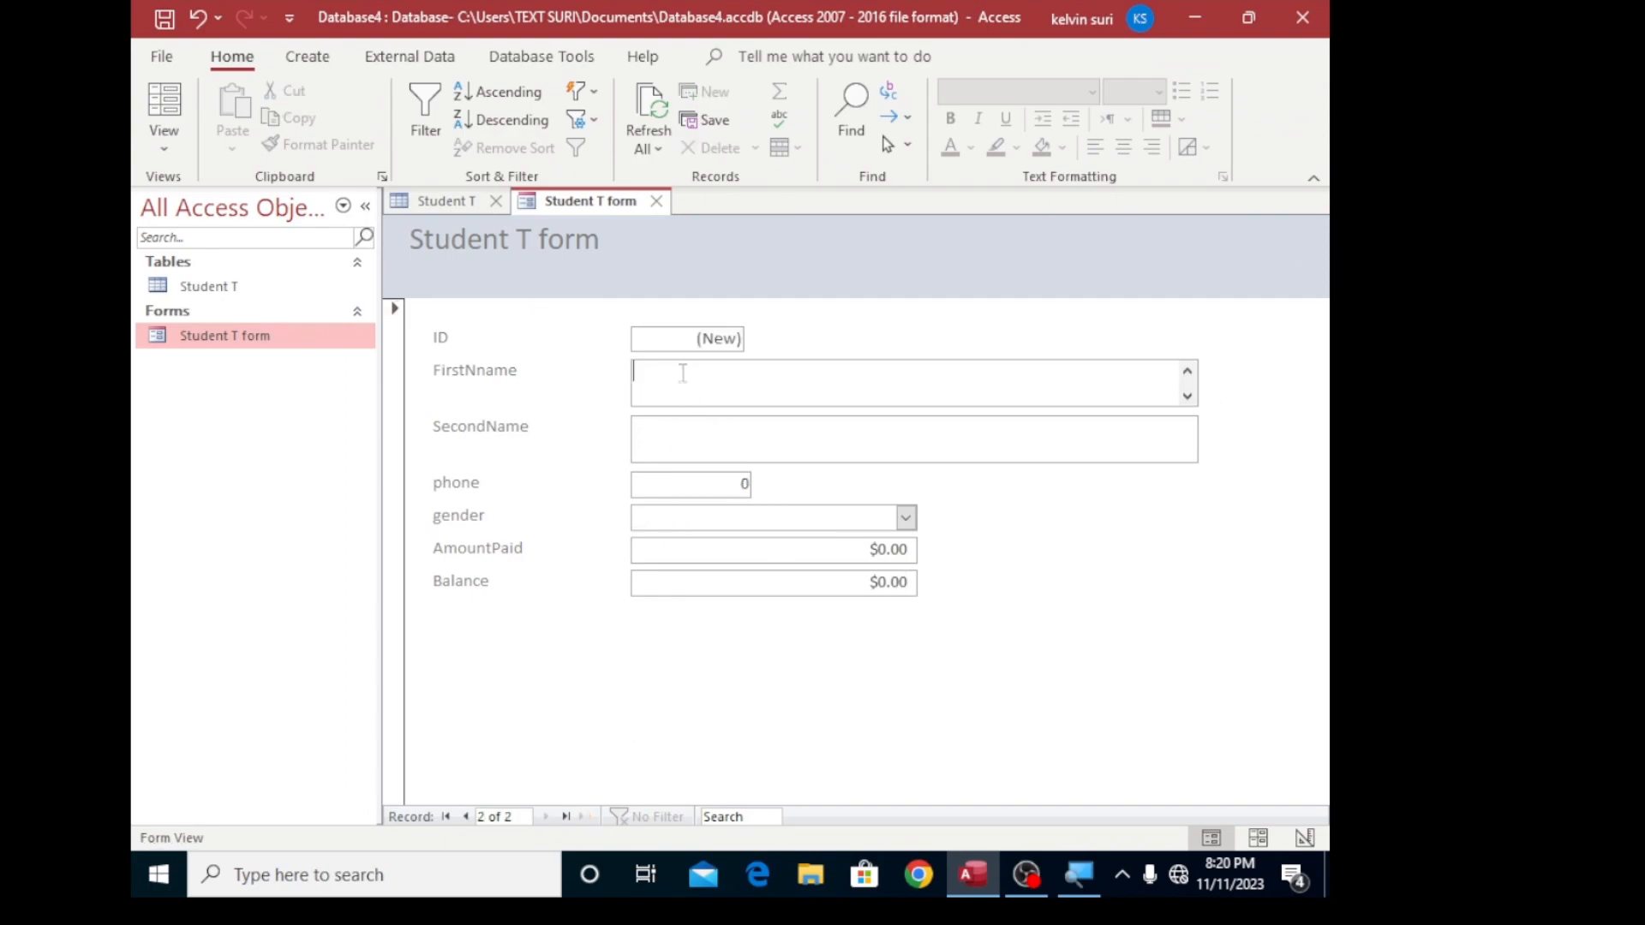
left_click(714, 444)
key("Caps_Lock")
key("Caps_Lock")
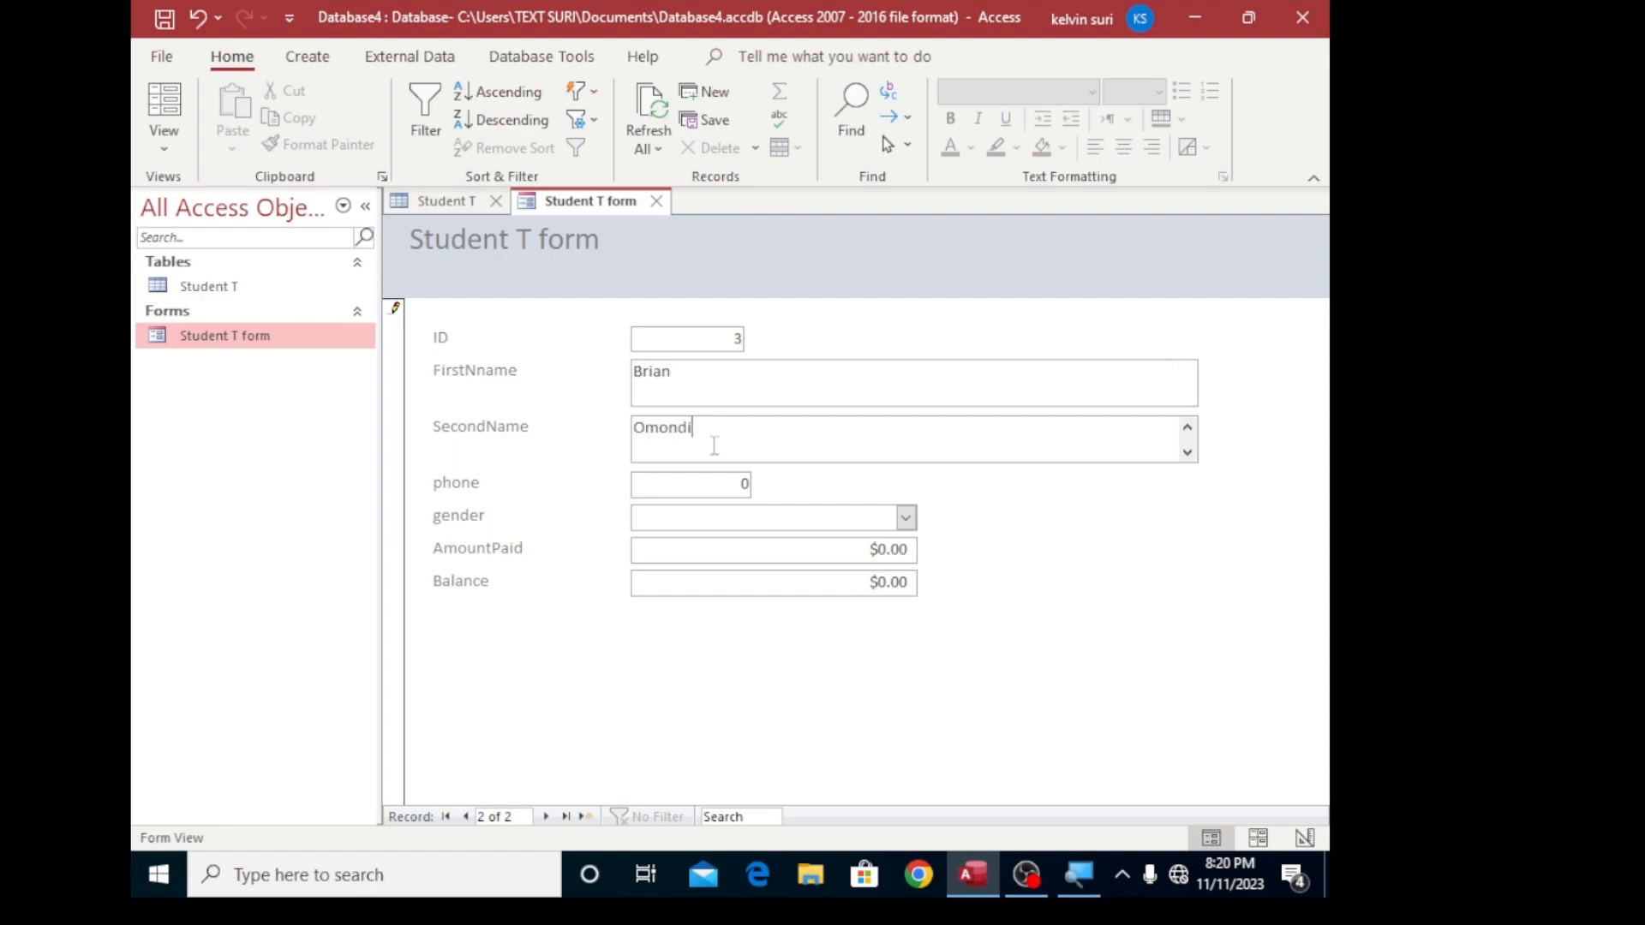
- Enter the second student's phone number in the phone field
left_click(751, 483)
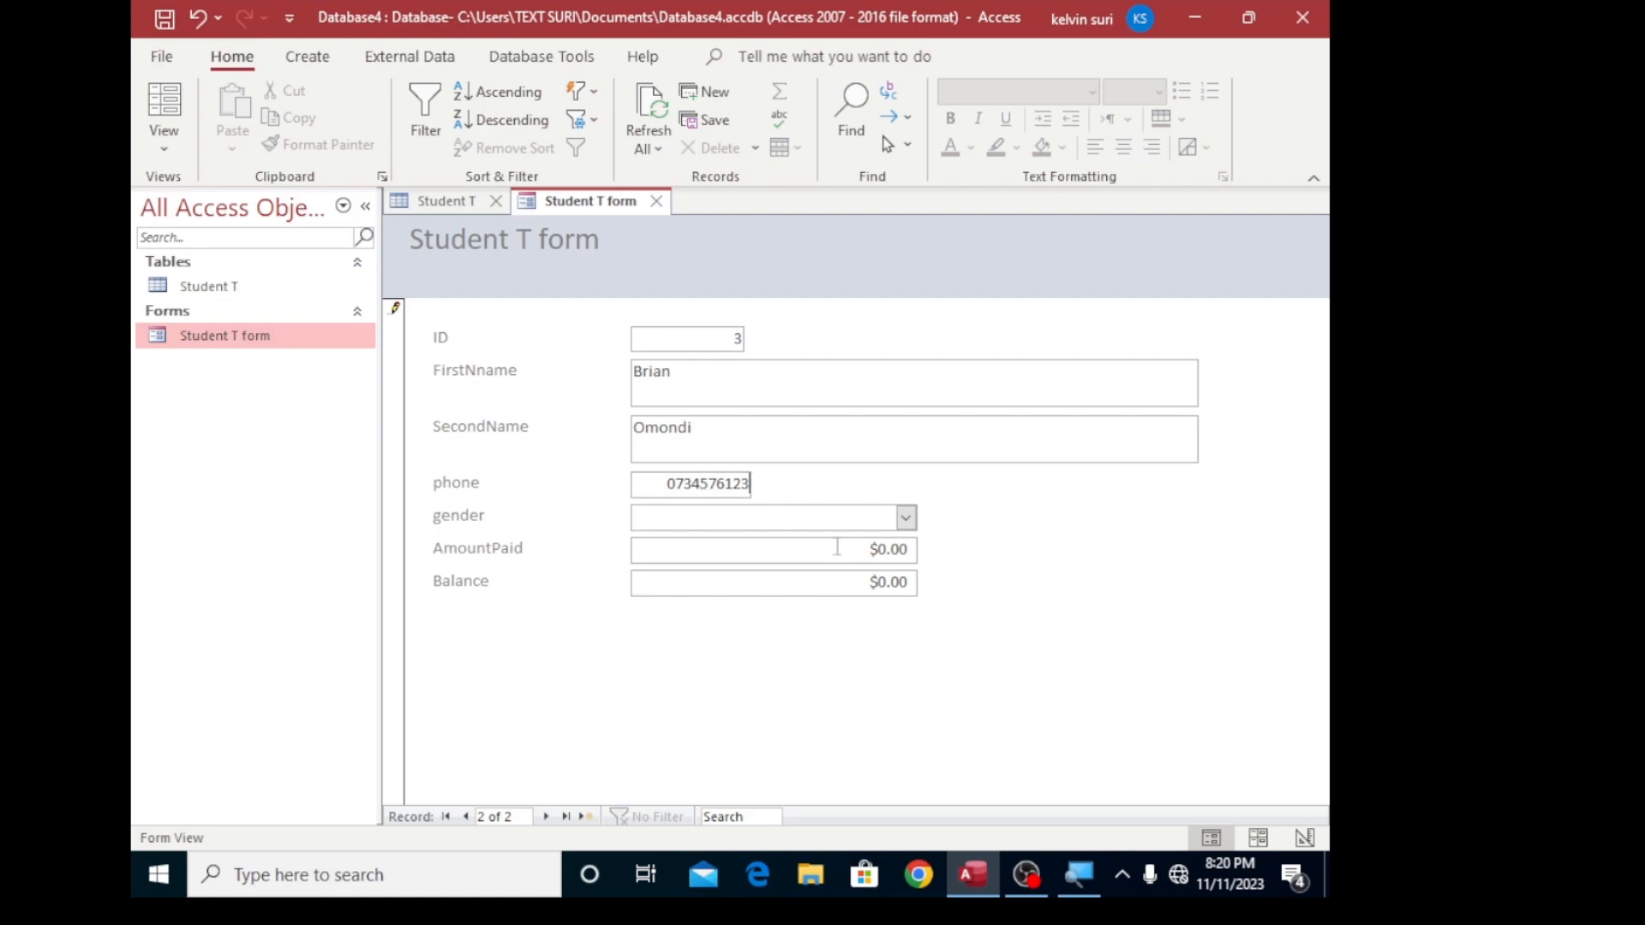
- Set the second student's gender to Male and AmountPaid to 5000
left_click(840, 514)
left_click(906, 518)
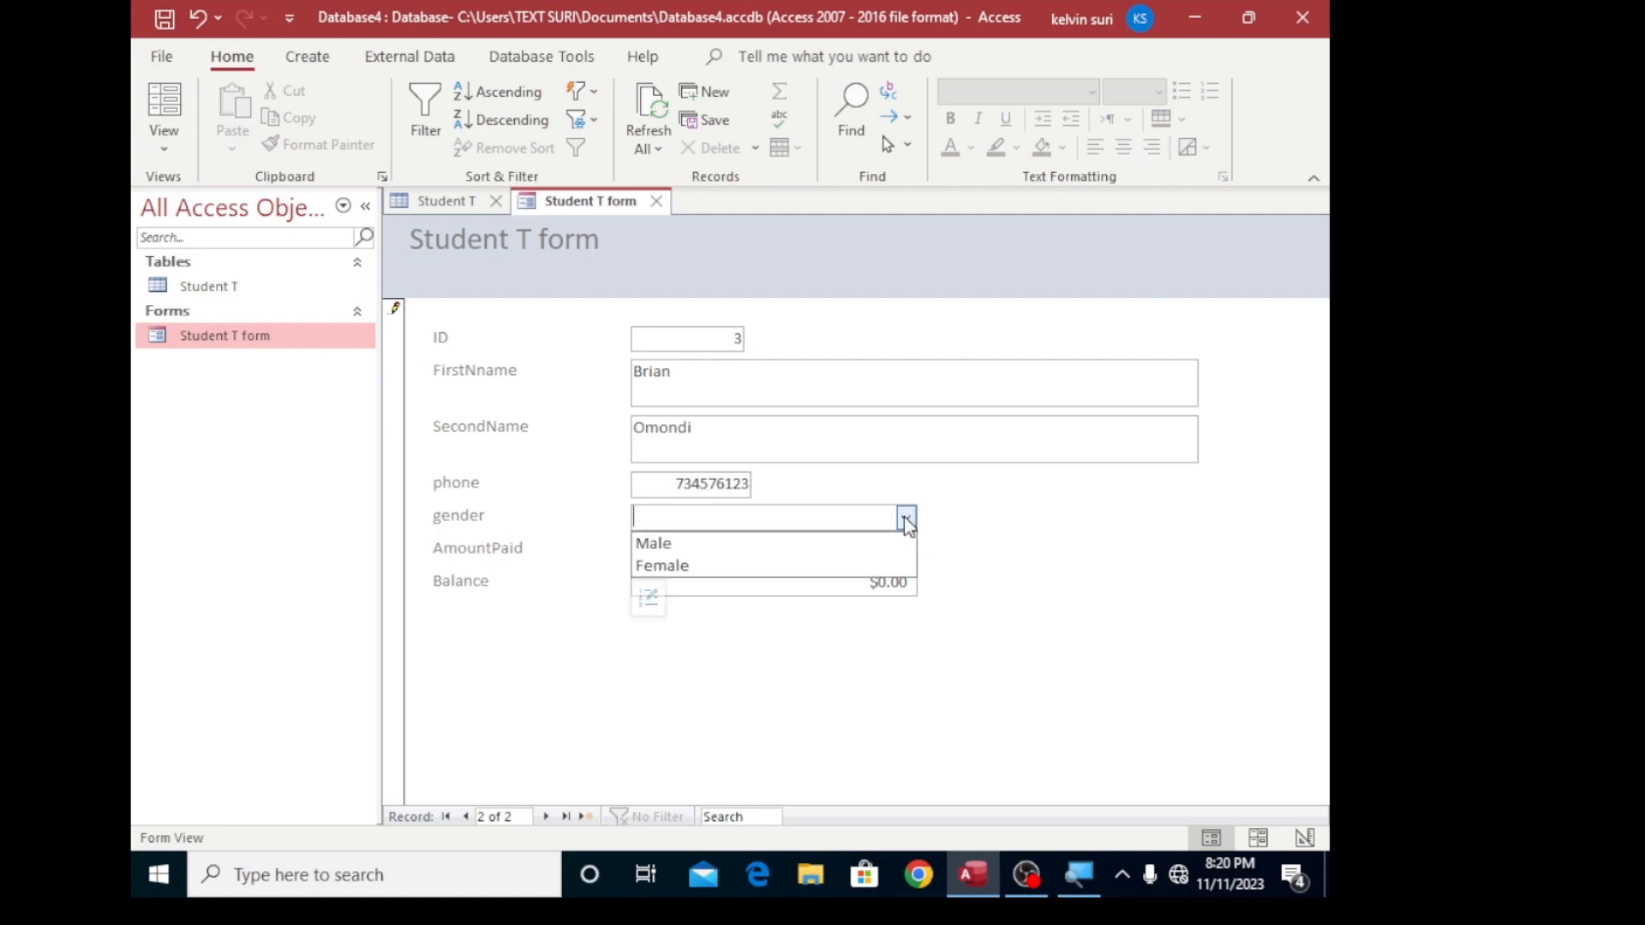
left_click(682, 543)
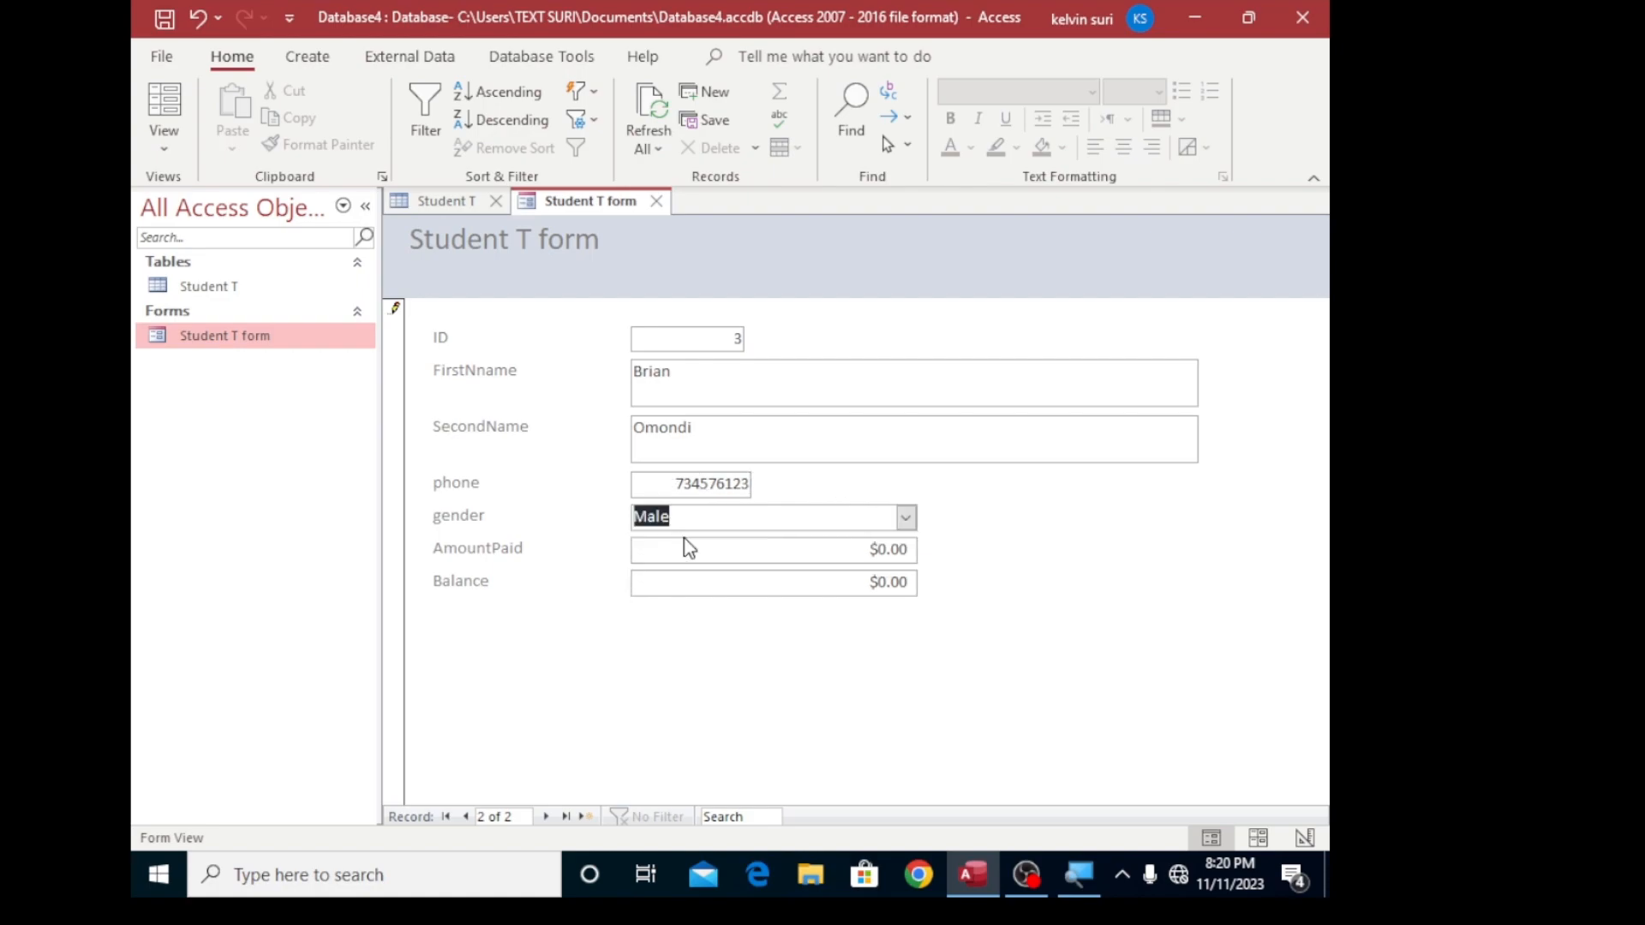
left_click(911, 550)
key("BackSpace")
type("5000")
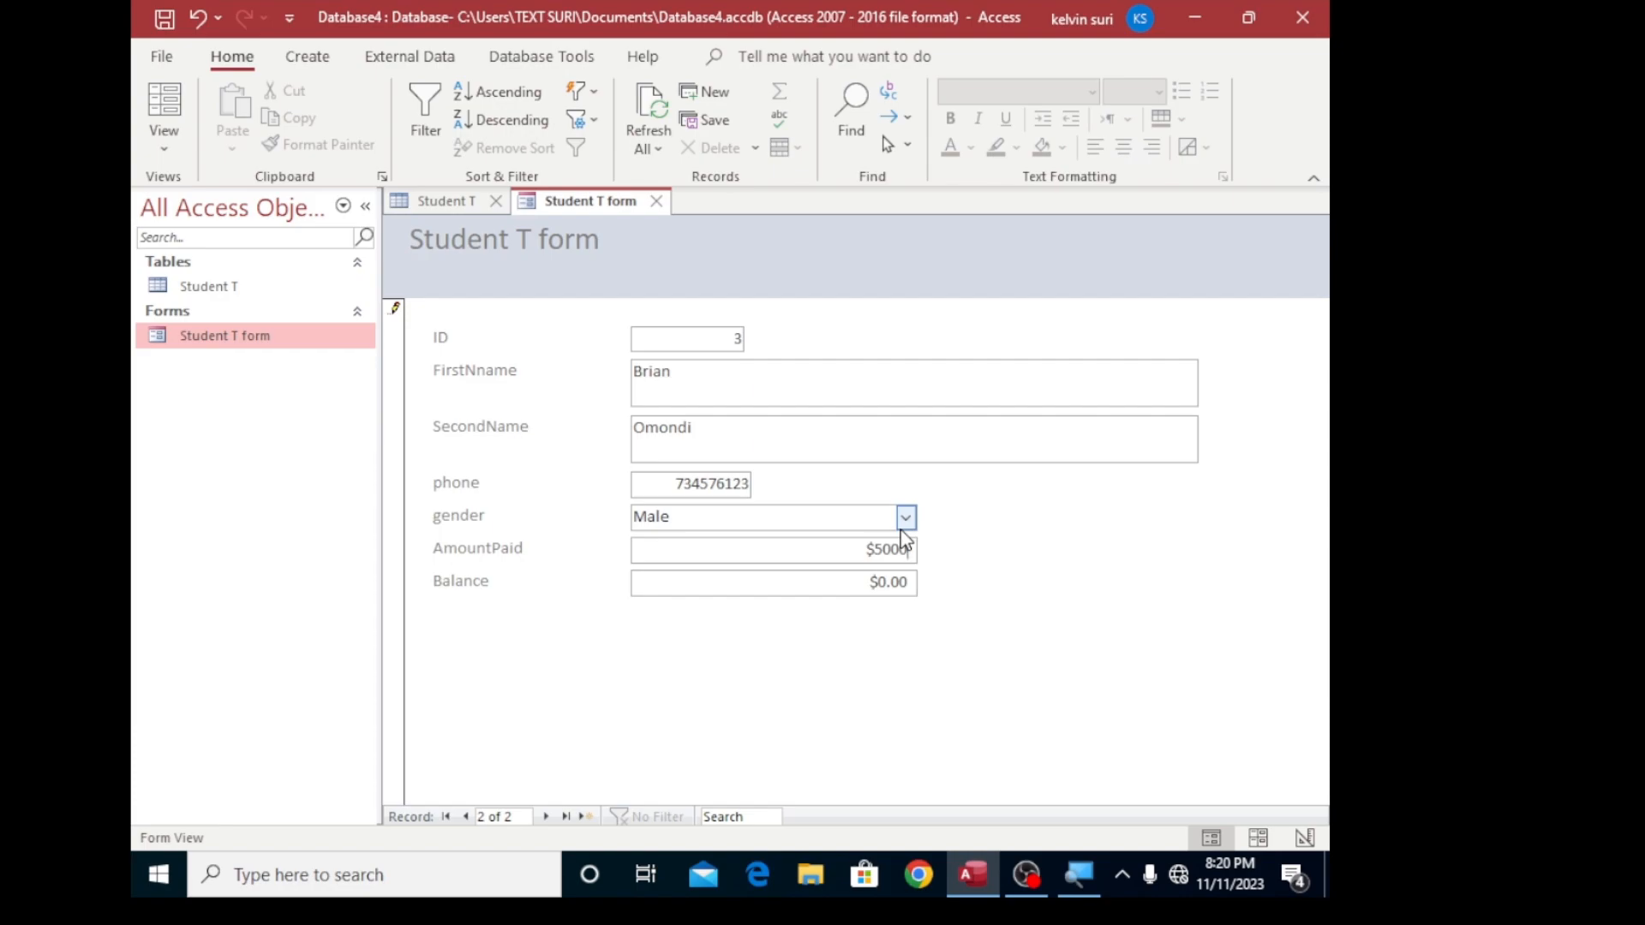
- Set the second student's Balance to 2000 and advance the form to a new blank record
key("Tab")
key("BackSpace")
key("BackSpace")
key("BackSpace")
key("BackSpace")
type("2000")
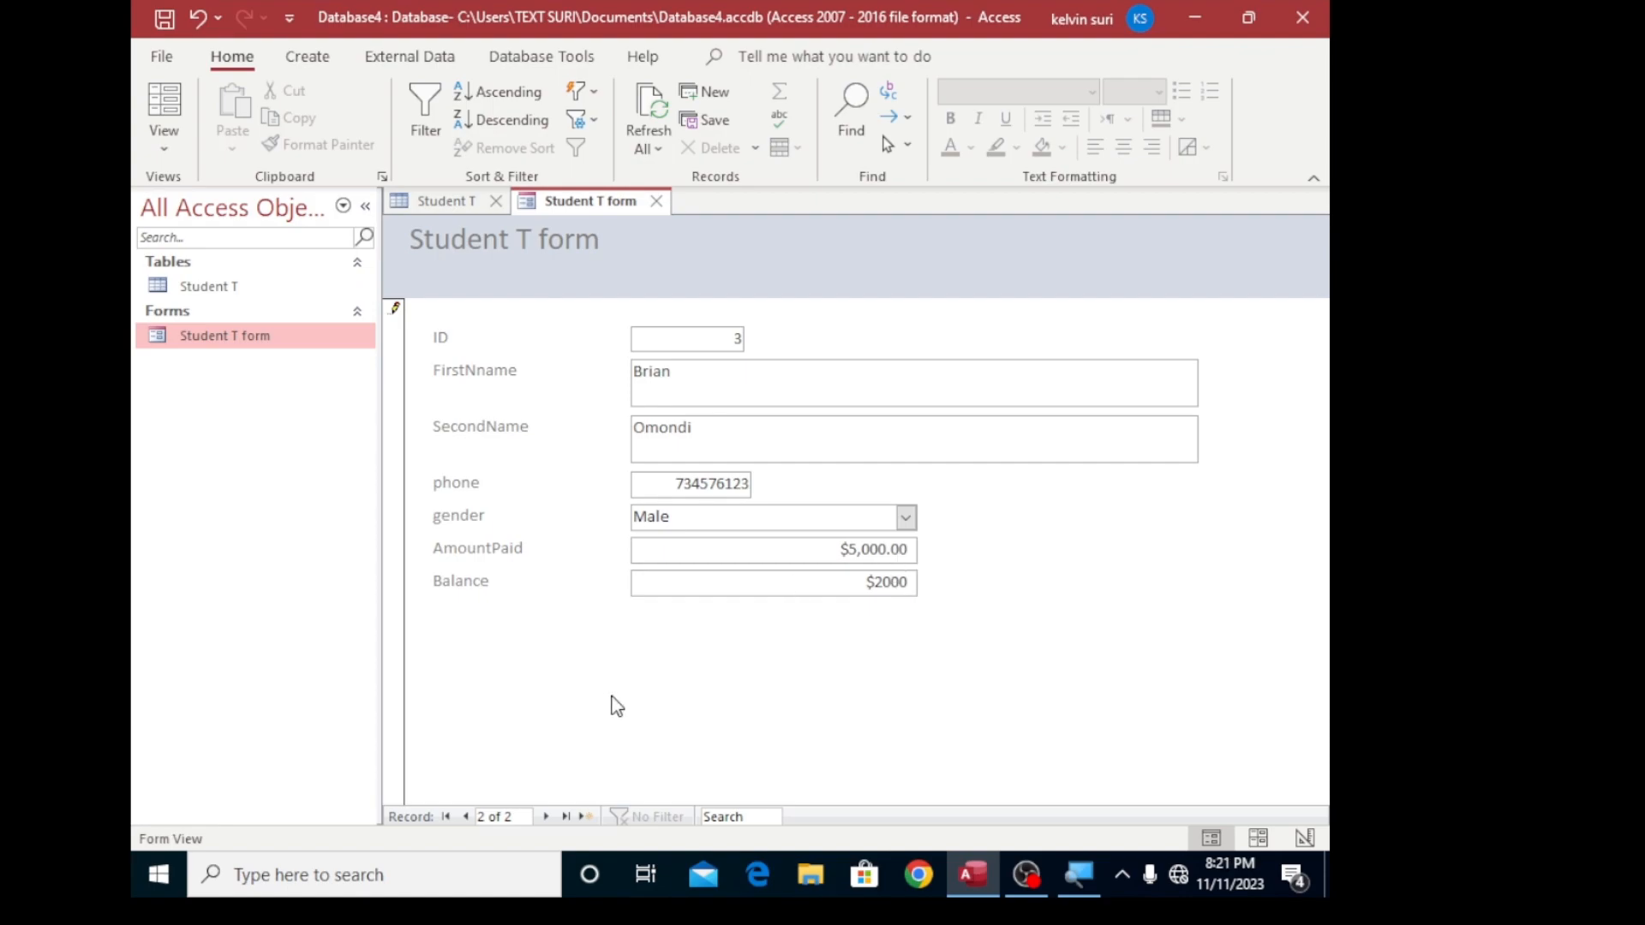
left_click(544, 818)
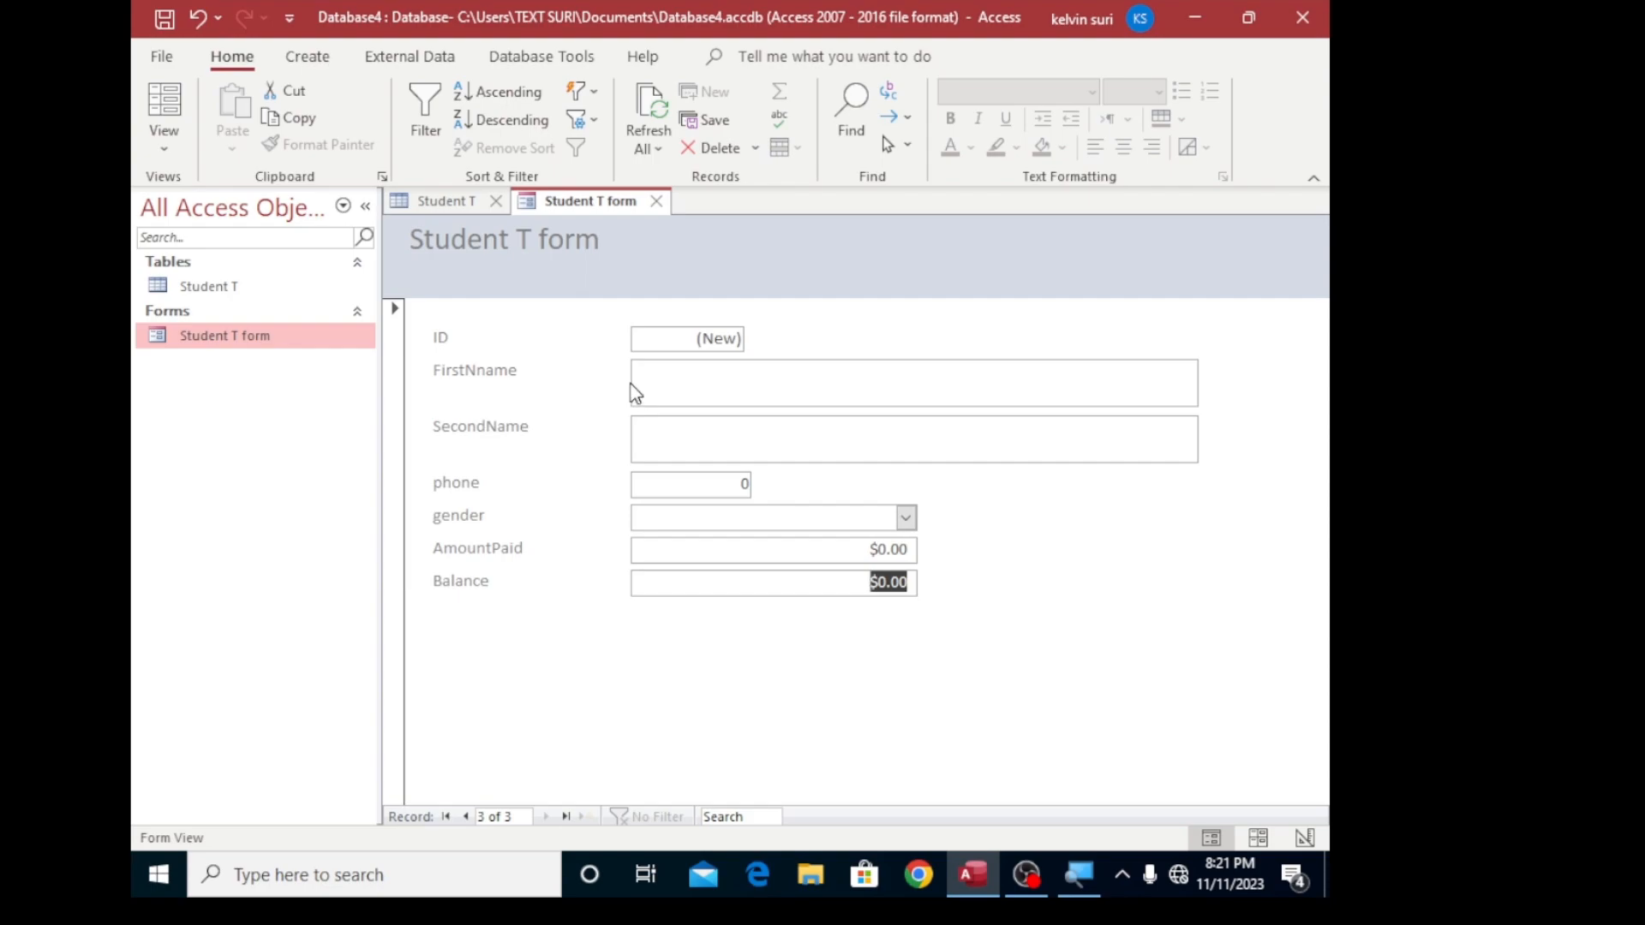
- Close the Student T form and the Student T table, and reopen the table to load the entered records
left_click(655, 202)
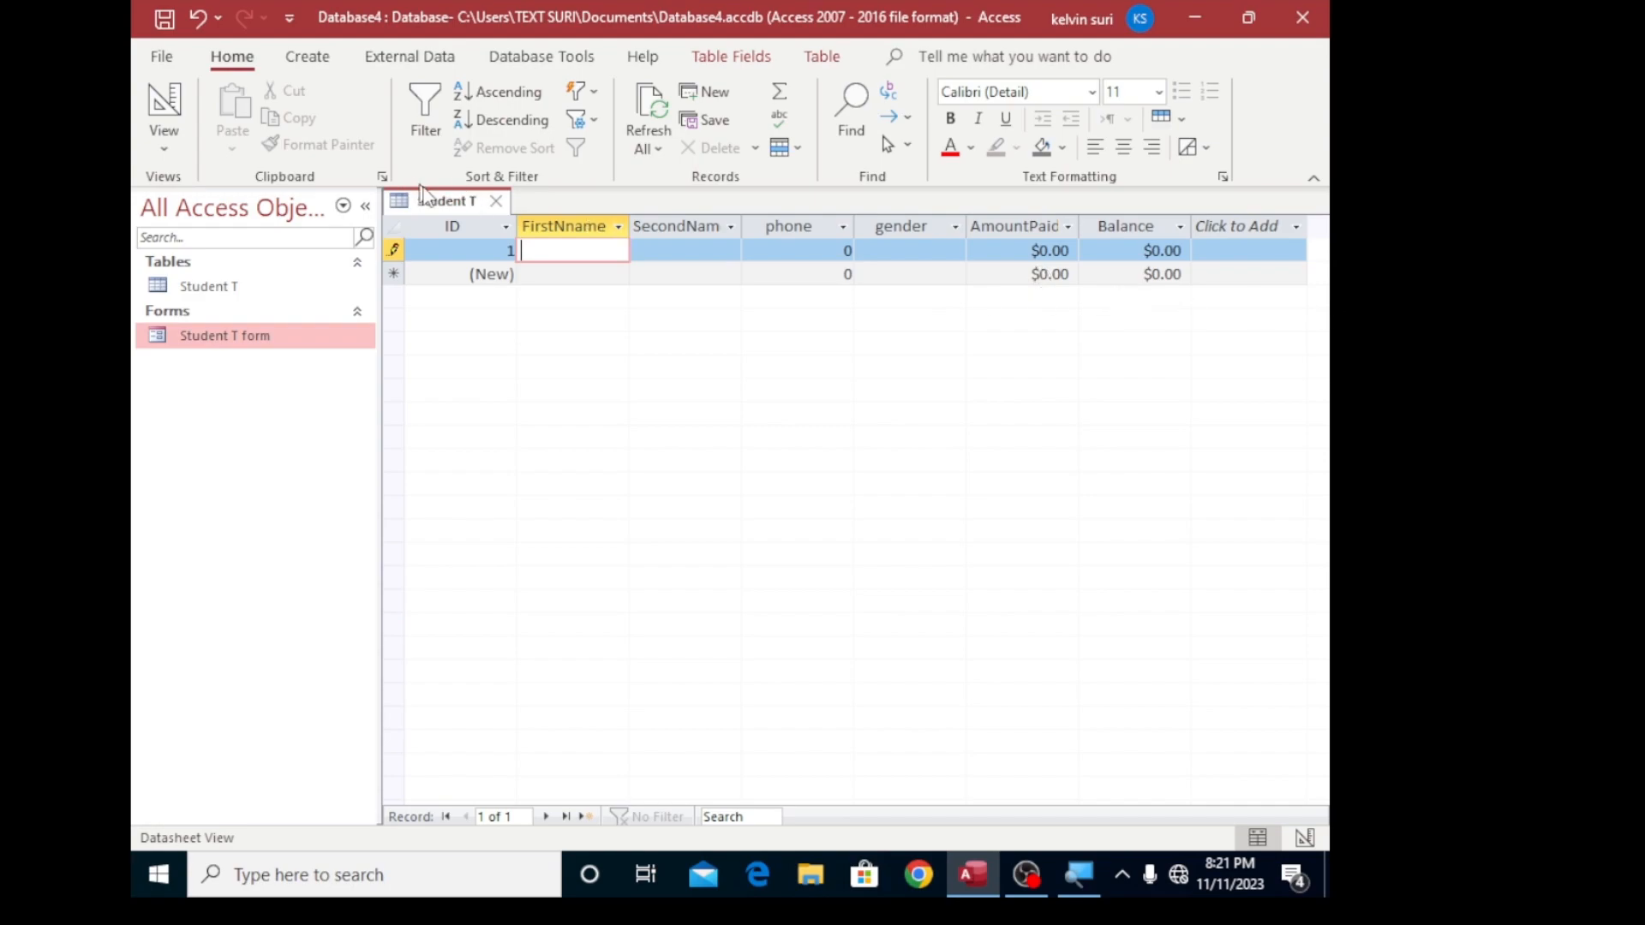
left_click(495, 202)
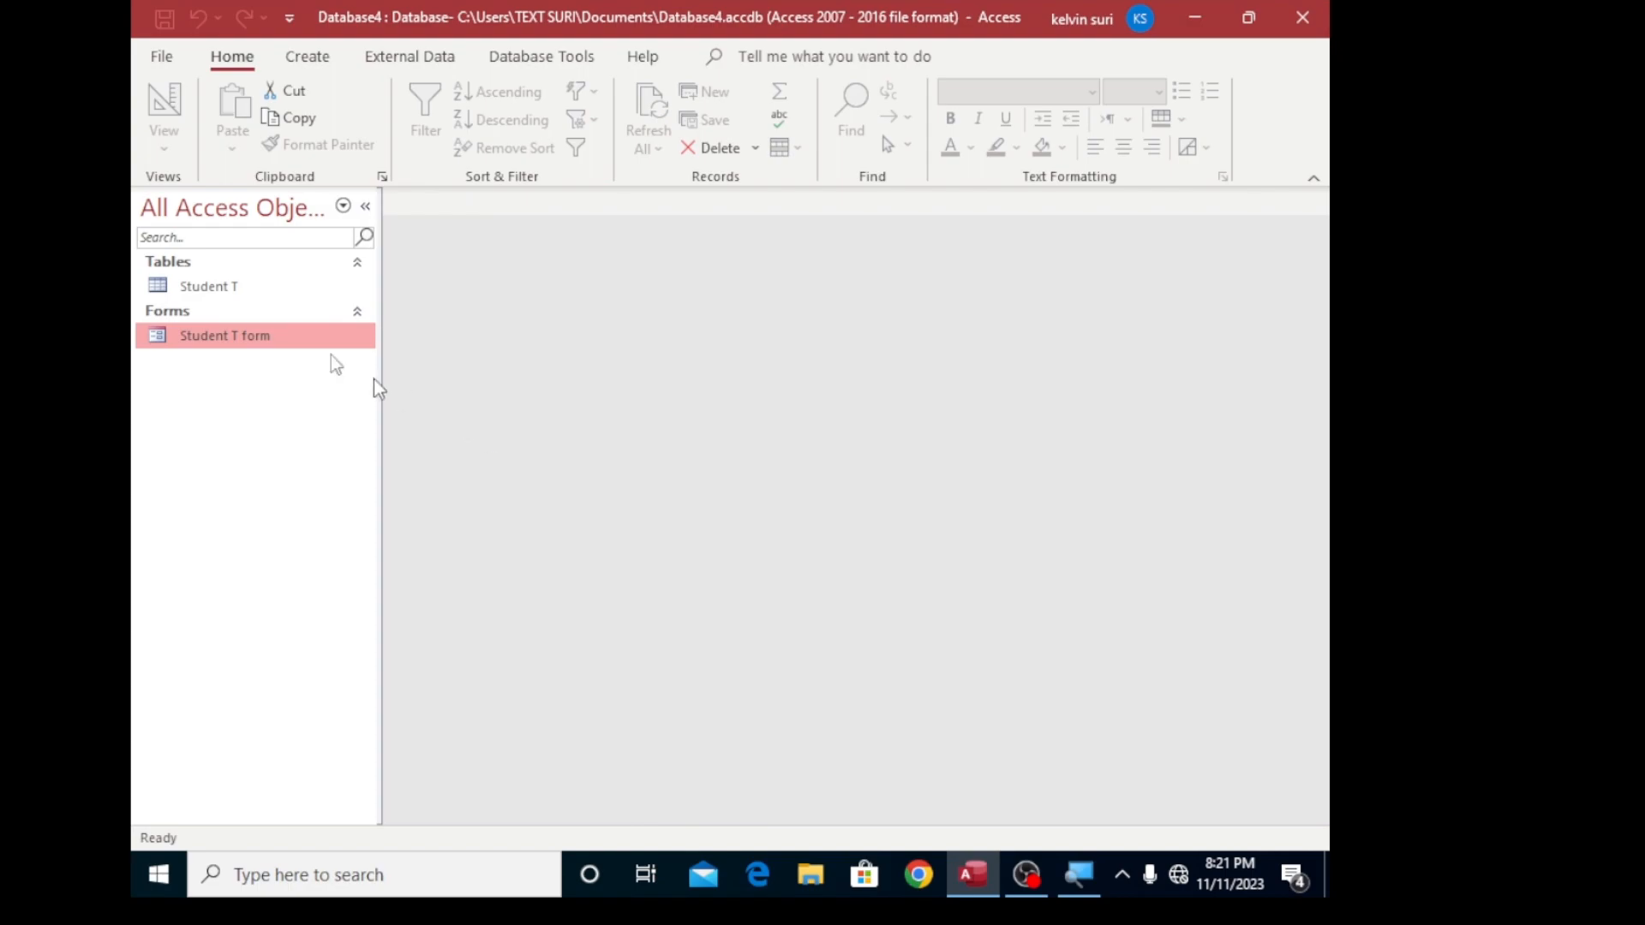
left_click(249, 290)
right_click(249, 290)
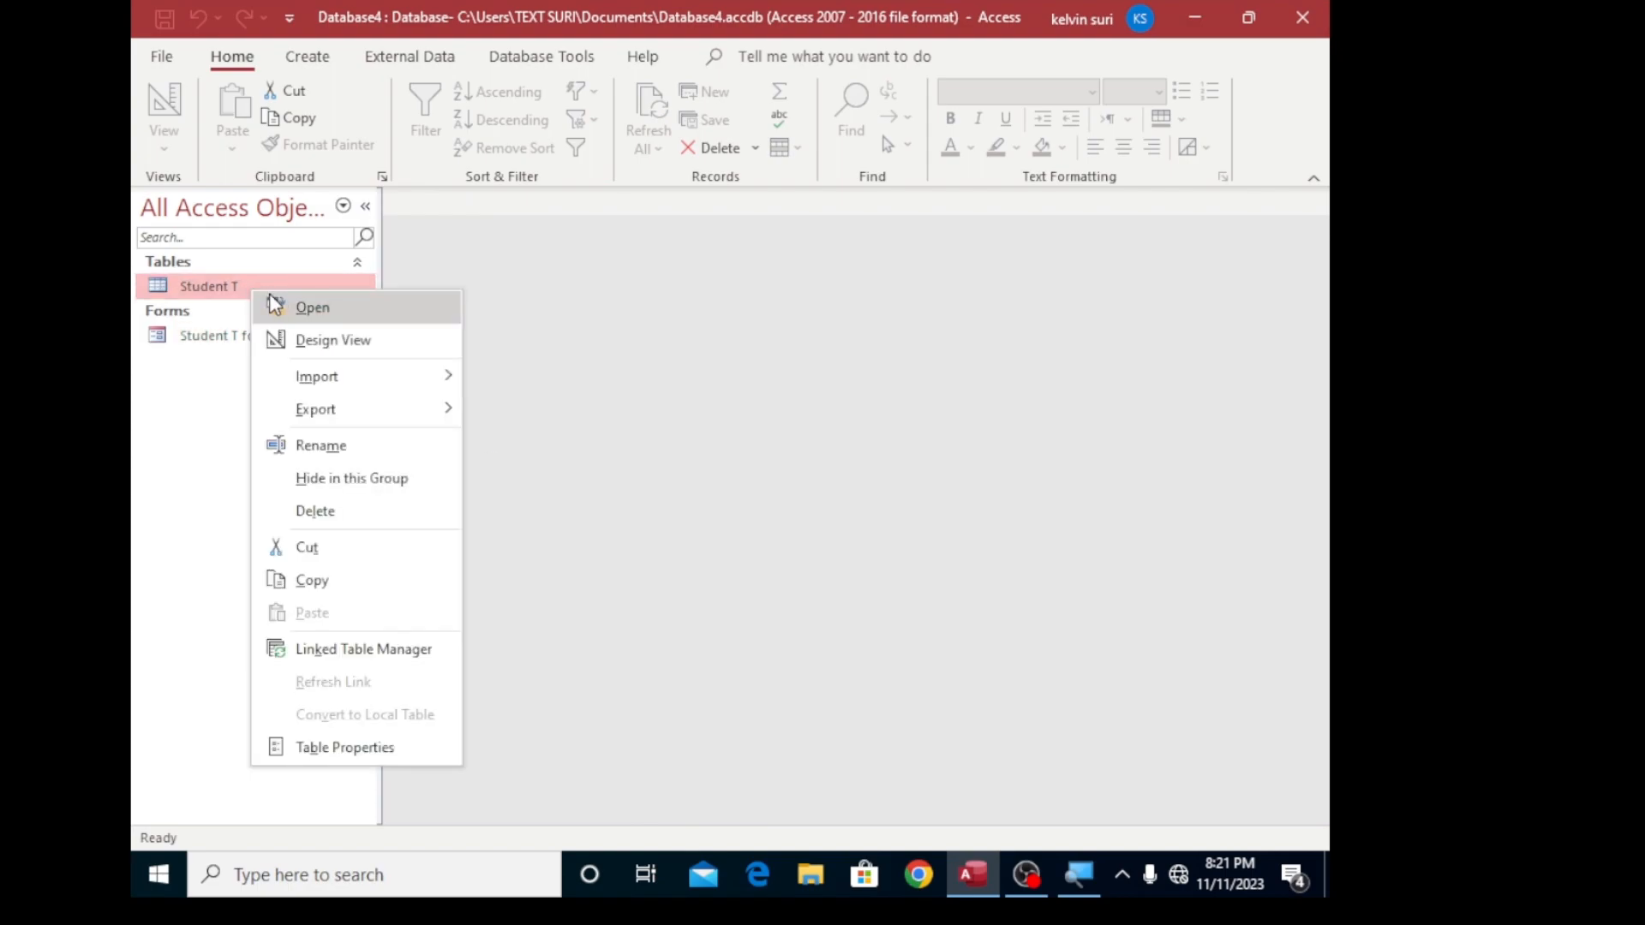
left_click(293, 308)
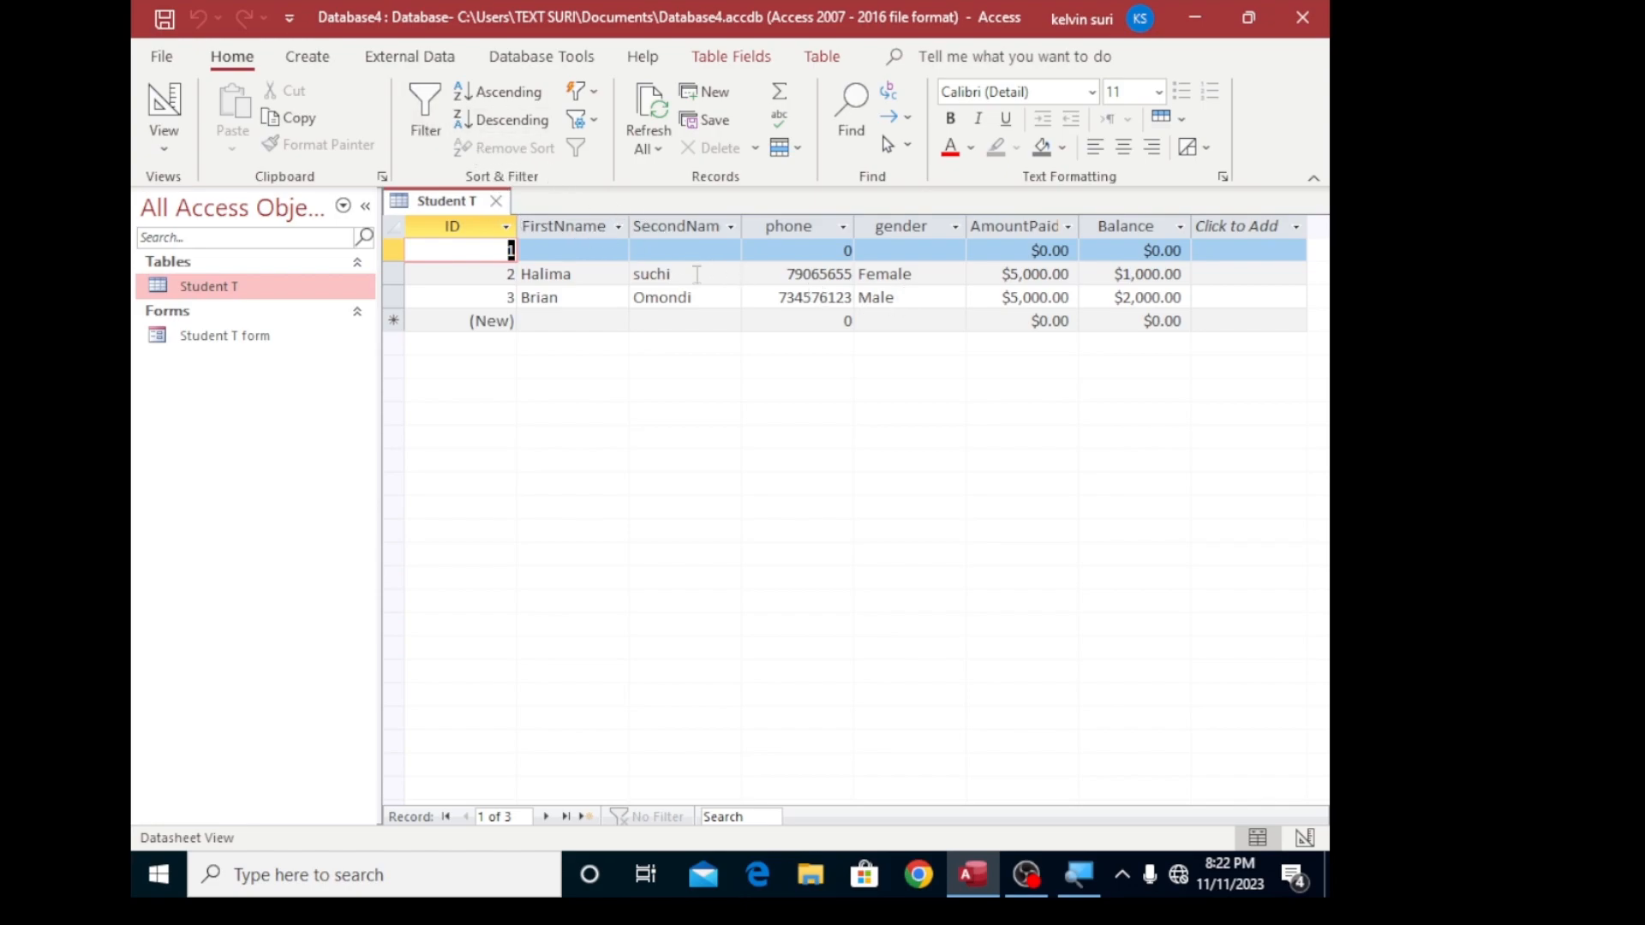
- Start a Simple Query Wizard query on the Student T table with all fields included and detail output
left_click(306, 62)
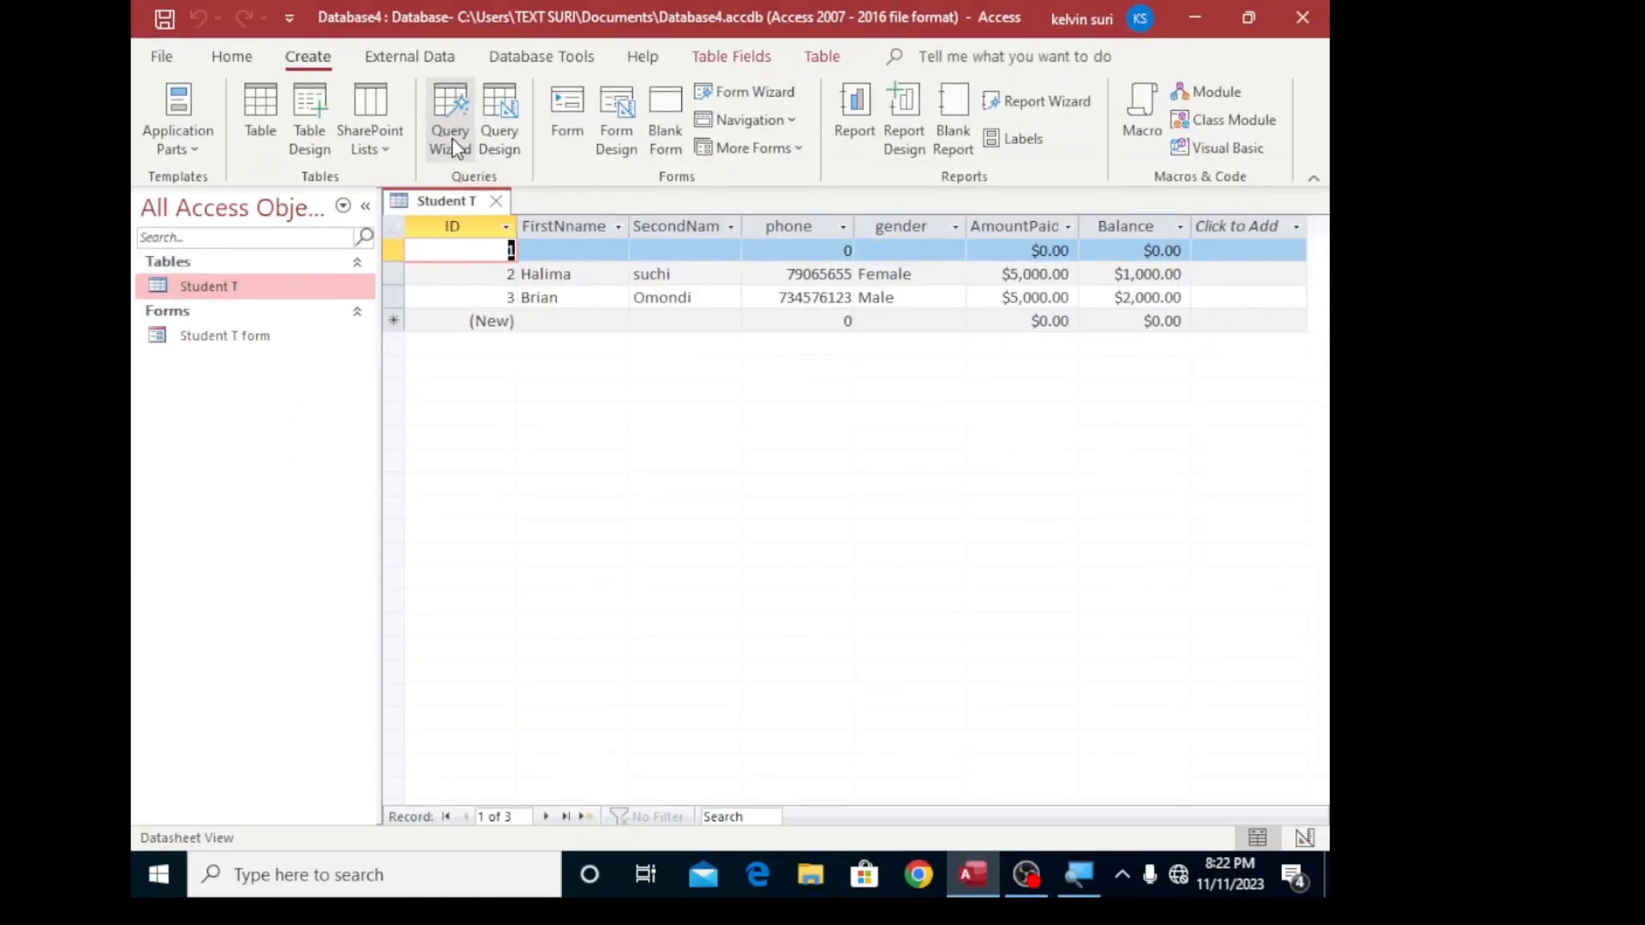
left_click(453, 137)
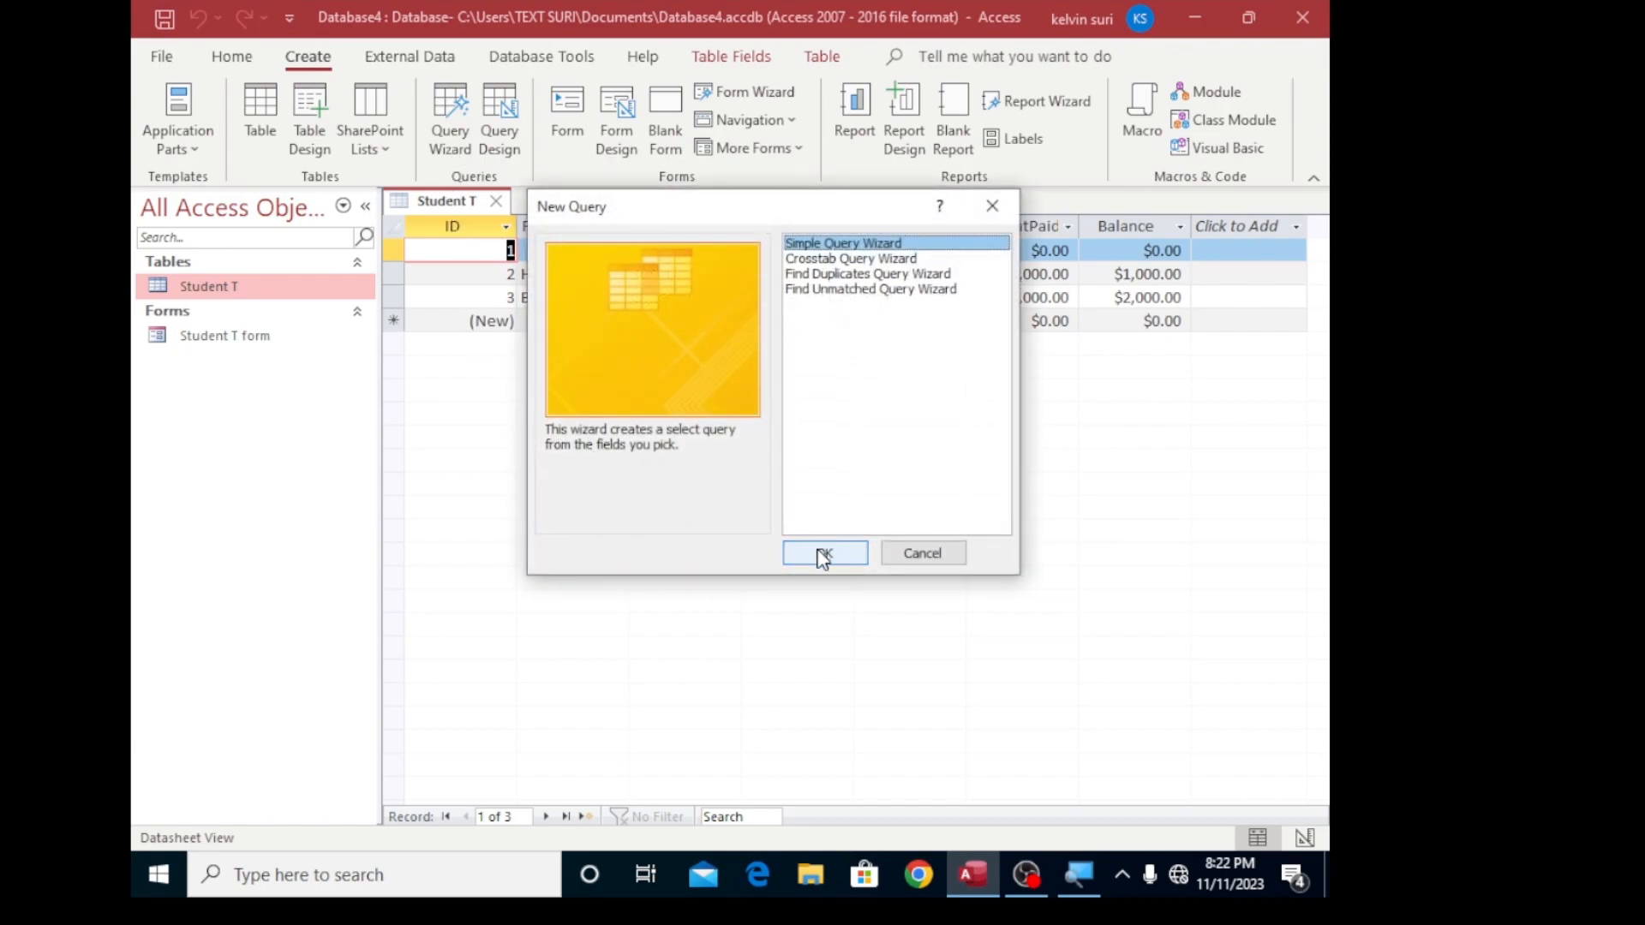
left_click(823, 554)
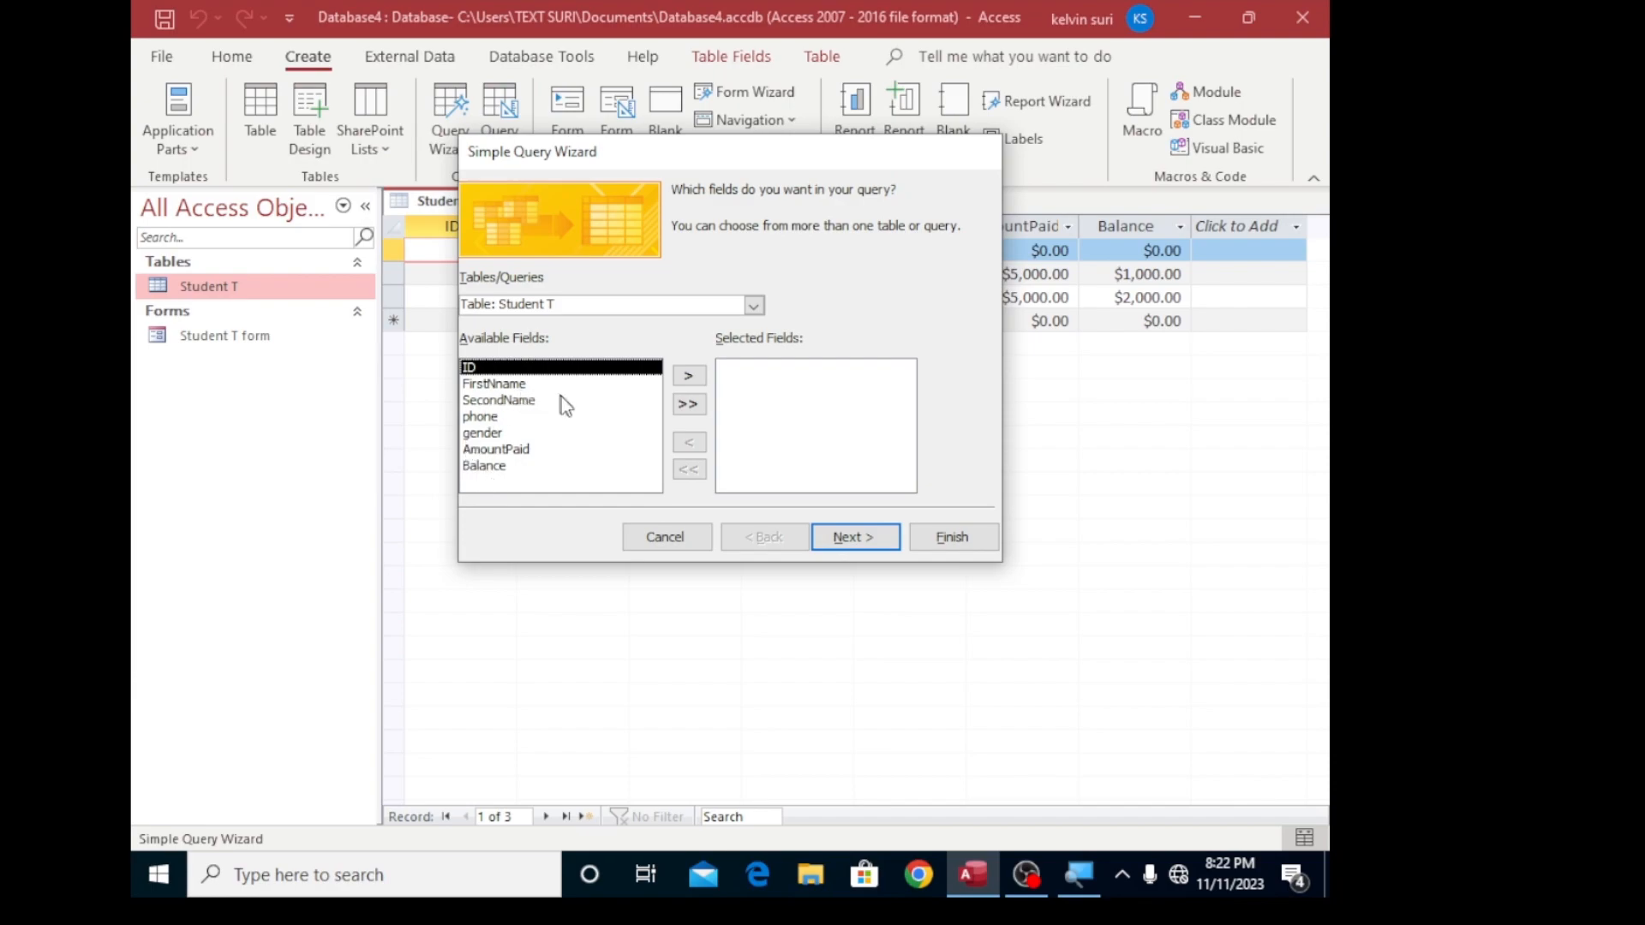
left_click(690, 406)
left_click(850, 536)
left_click(855, 538)
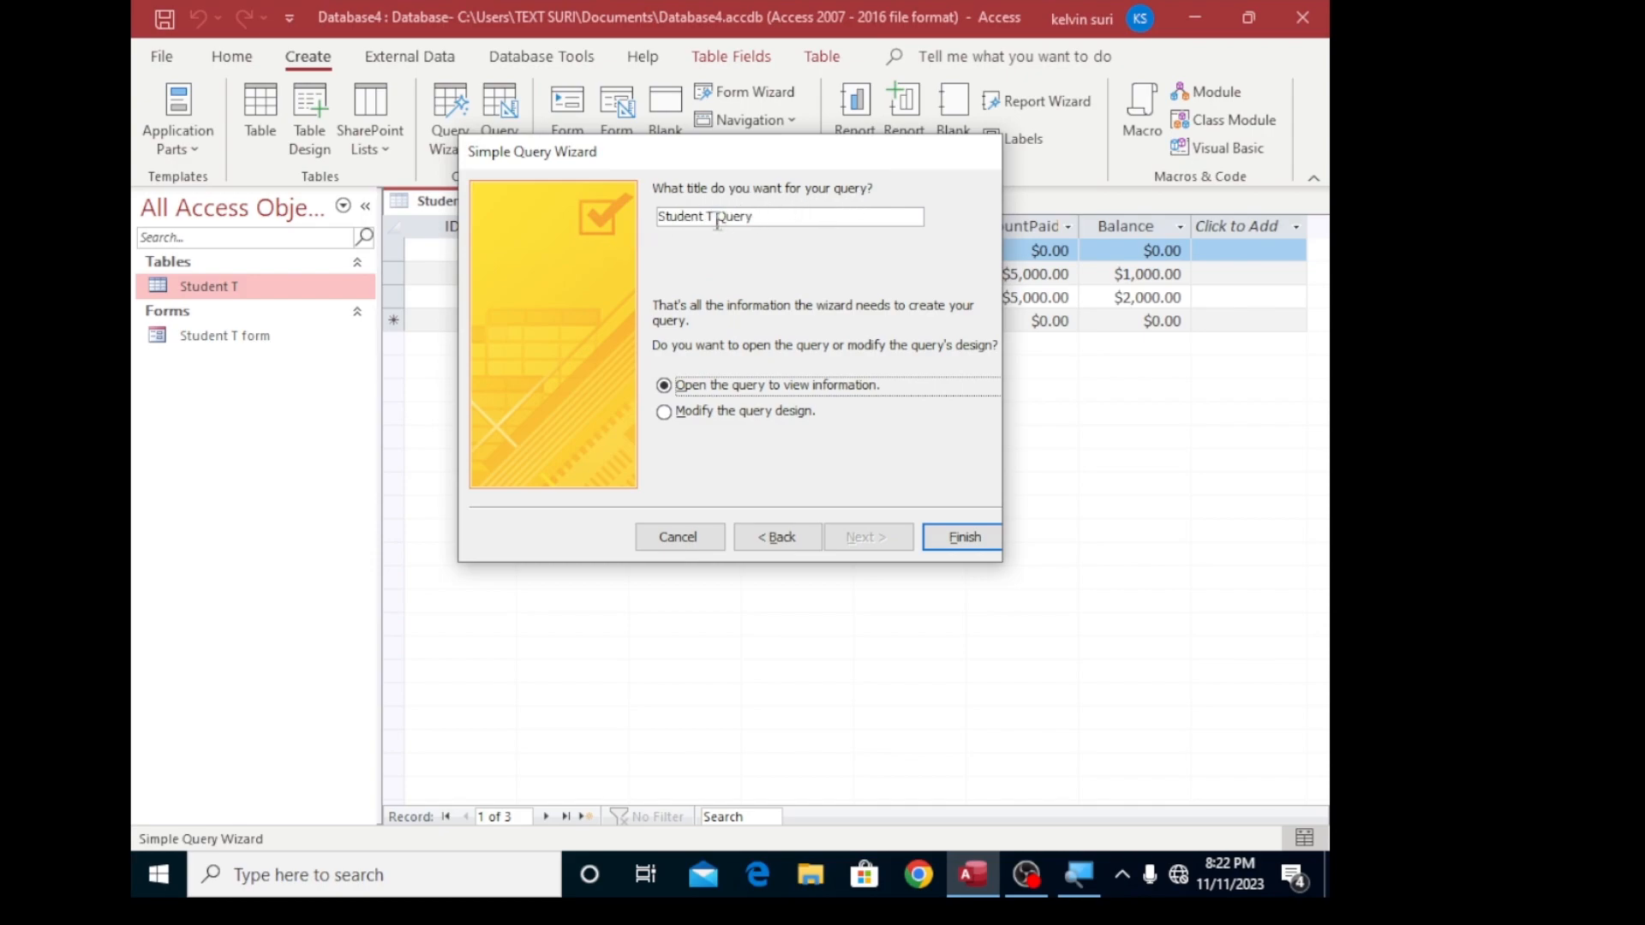
- Title the query Female and finish the wizard, opening the query to view its information
left_click(744, 216)
key("Delete")
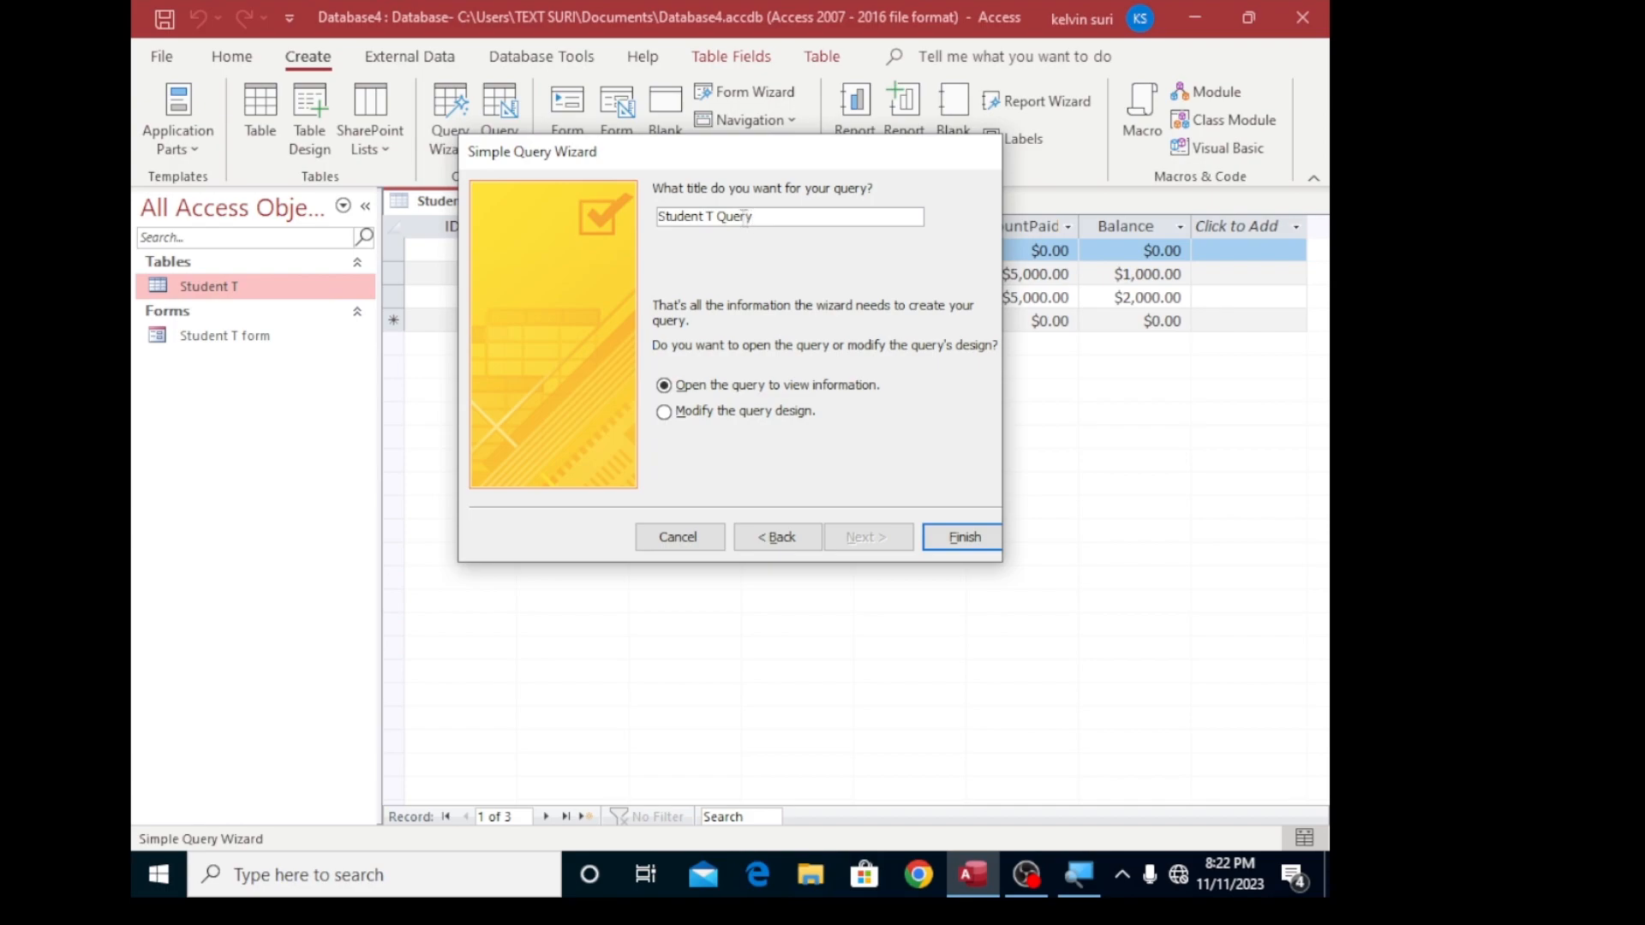
key("BackSpace")
key("BackSpace")
key("BackSpace")
key("BackSpace")
key("BackSpace")
key("BackSpace")
key("BackSpace")
key("BackSpace")
key("BackSpace")
key("BackSpace")
key("BackSpace")
key("BackSpace")
key("BackSpace")
key("BackSpace")
type("Female")
left_click(964, 537)
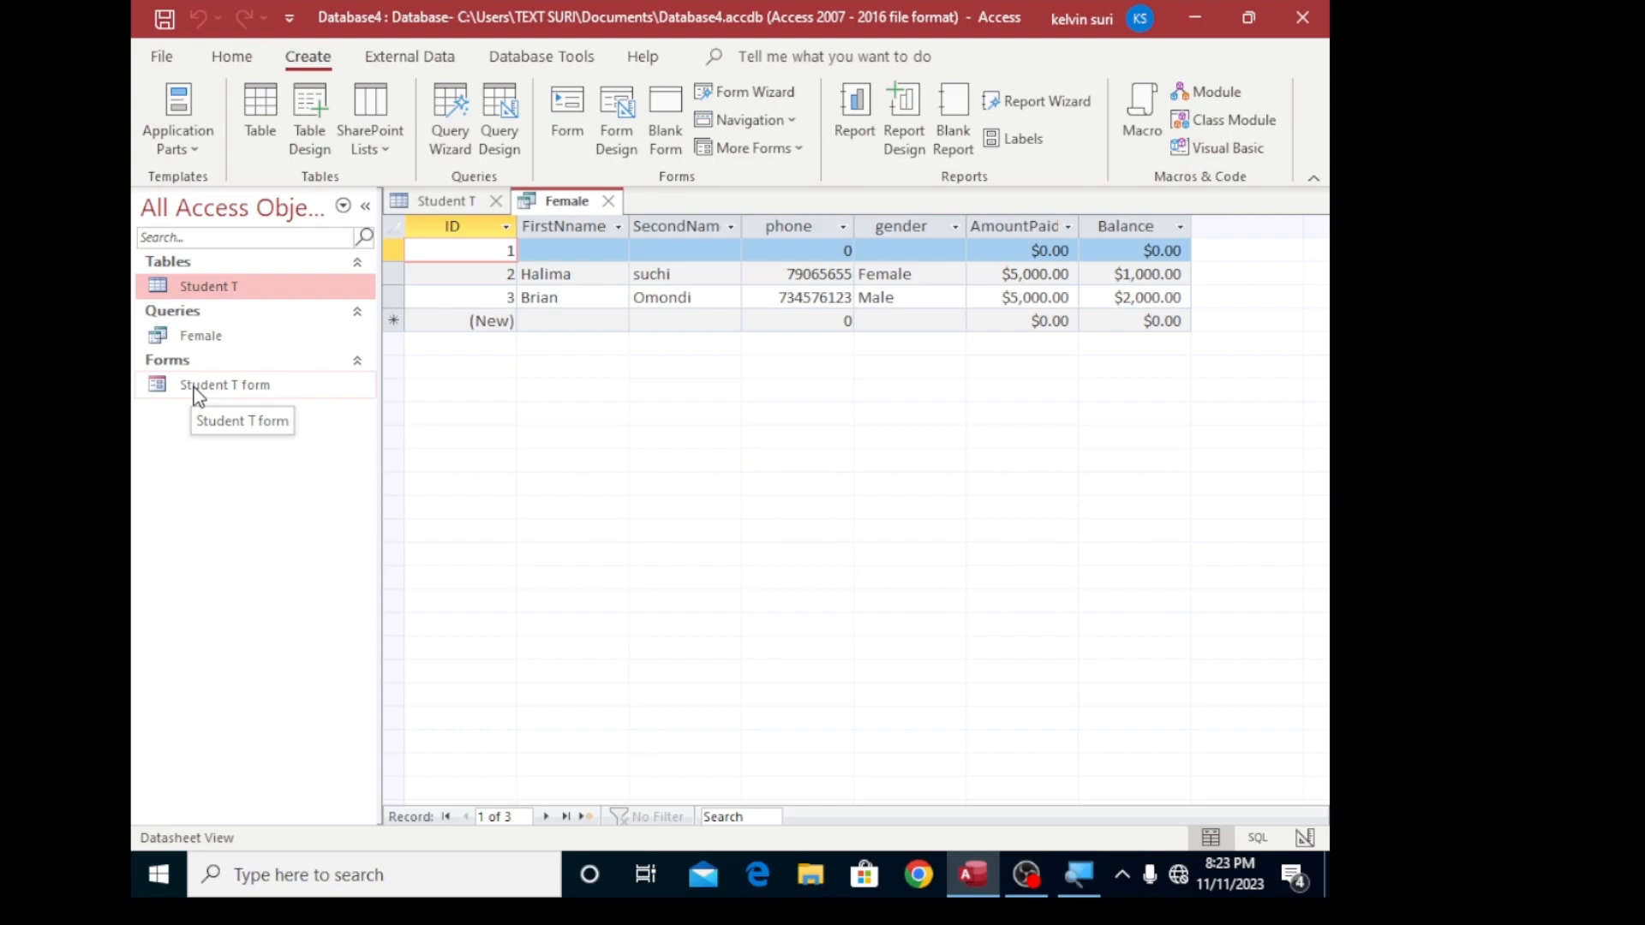
- Add the criterion female to the gender field in the Female query's design and run the query
left_click(199, 344)
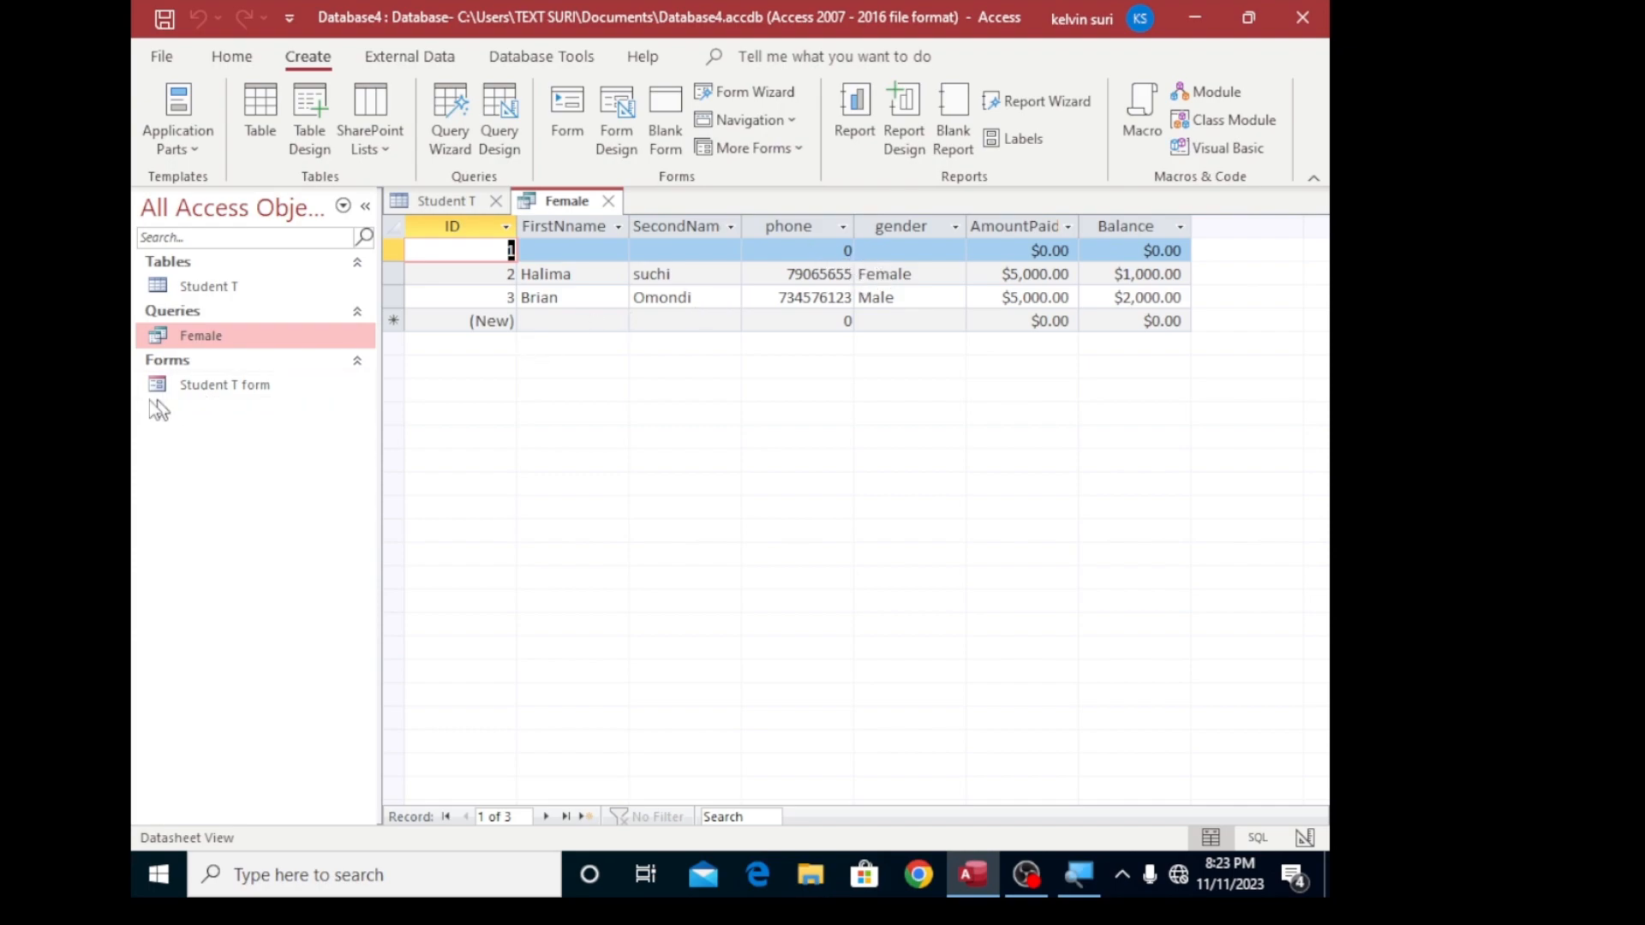
right_click(192, 338)
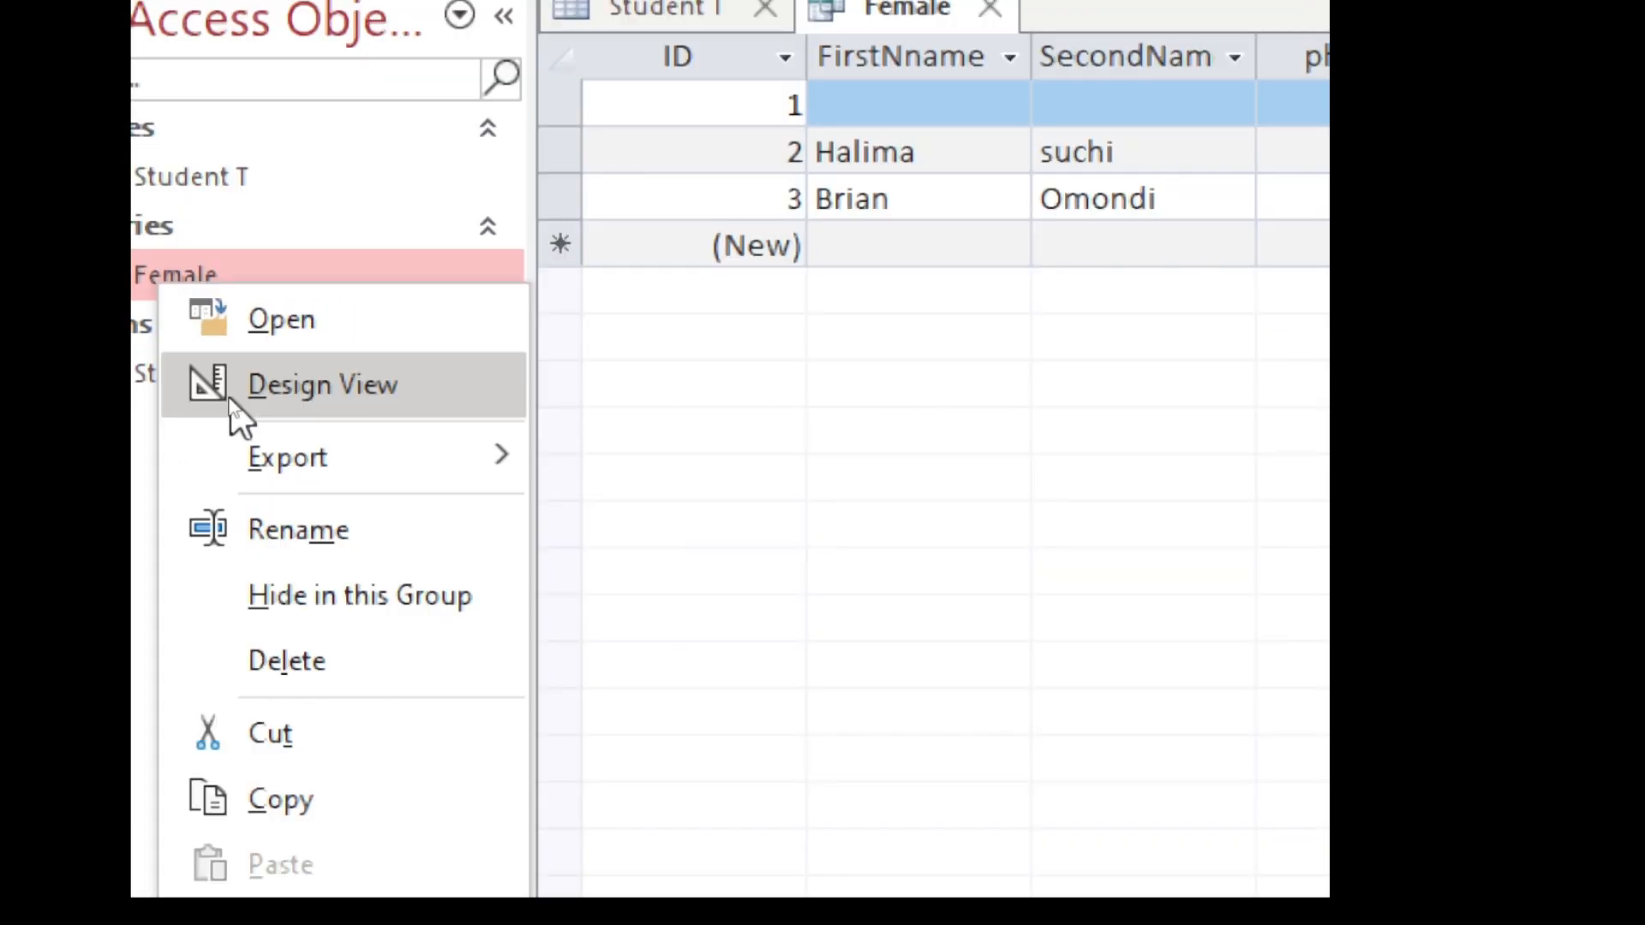
left_click(230, 401)
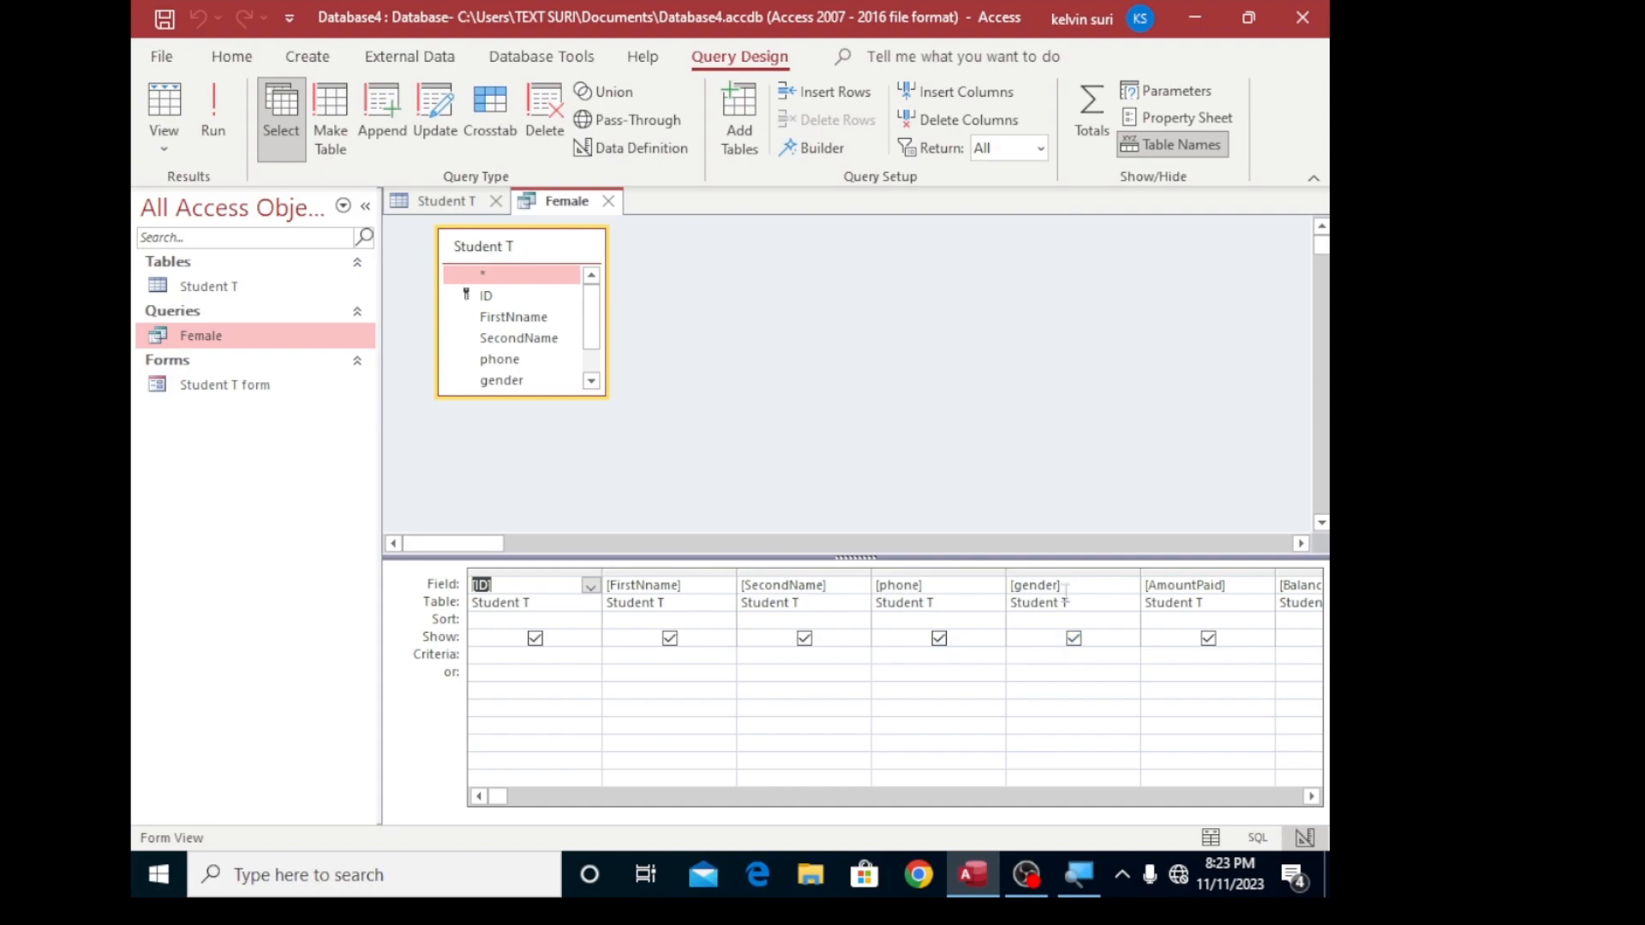
left_click(1036, 656)
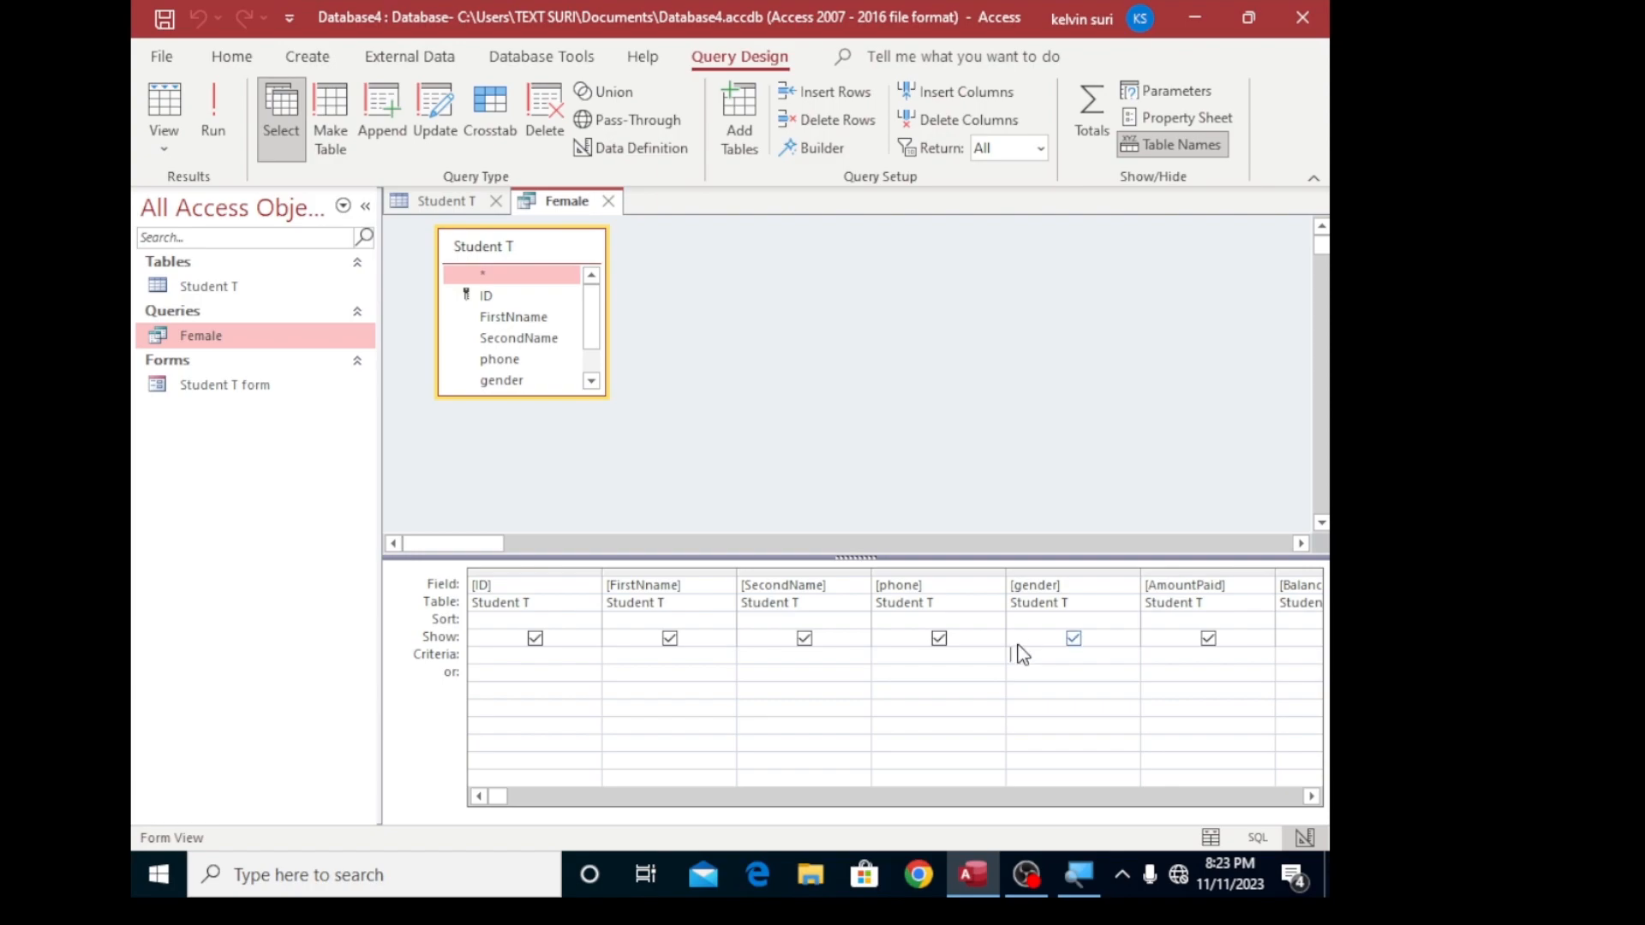
type("female")
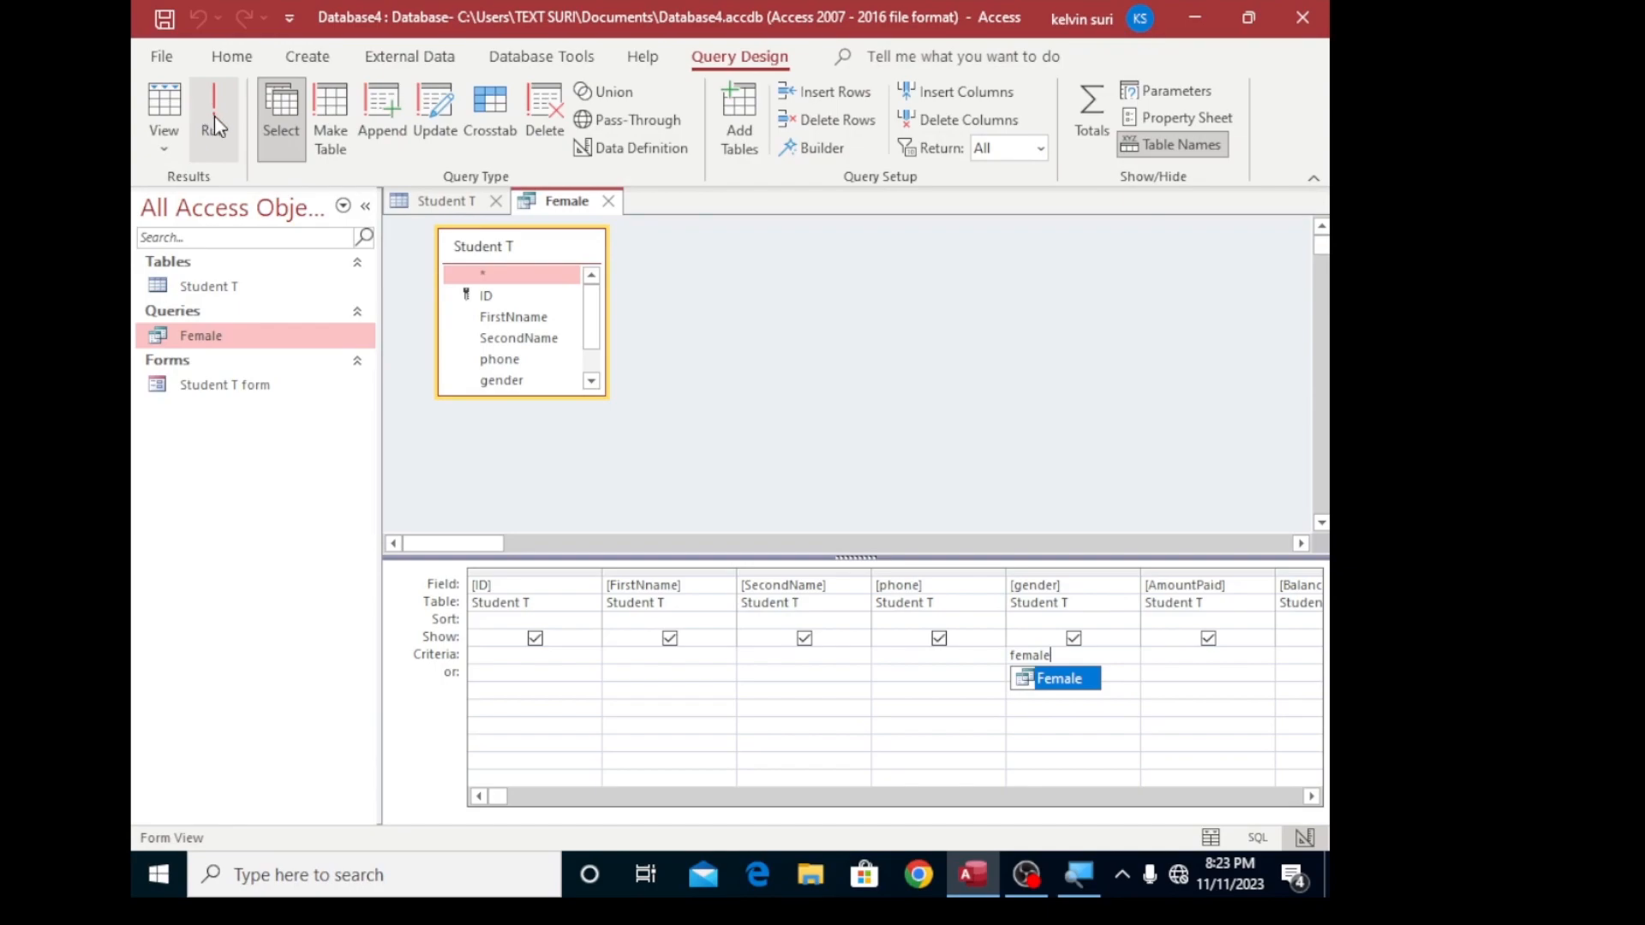
left_click(214, 115)
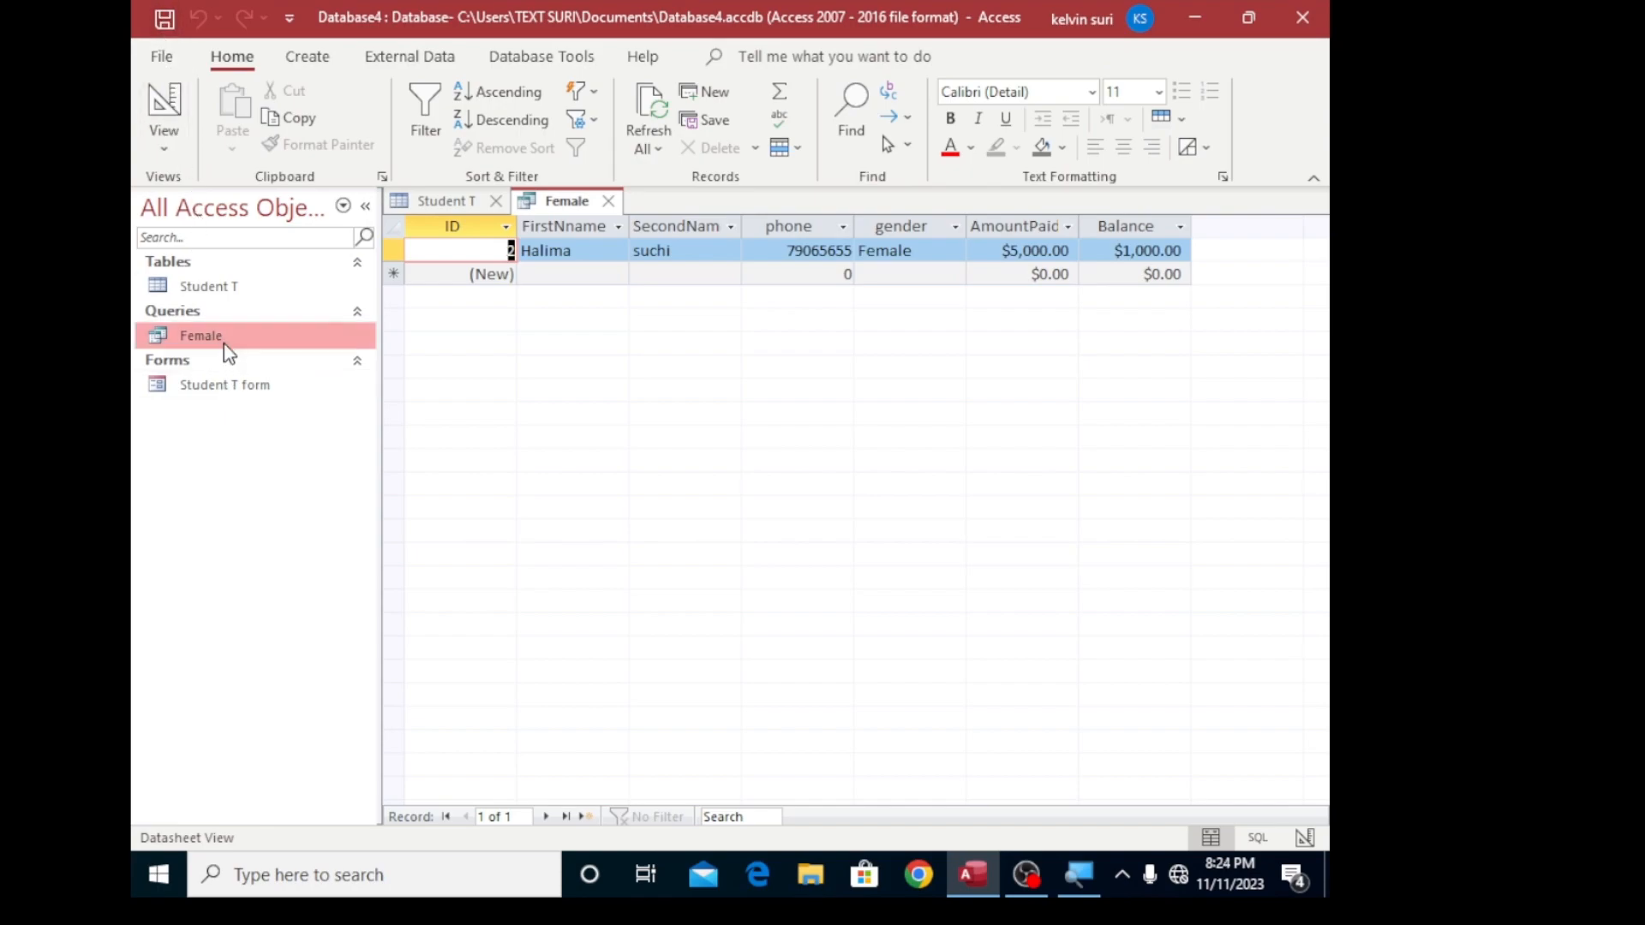
- Return to the Student T table and start another simple detail query that includes all its fields
double_click(216, 292)
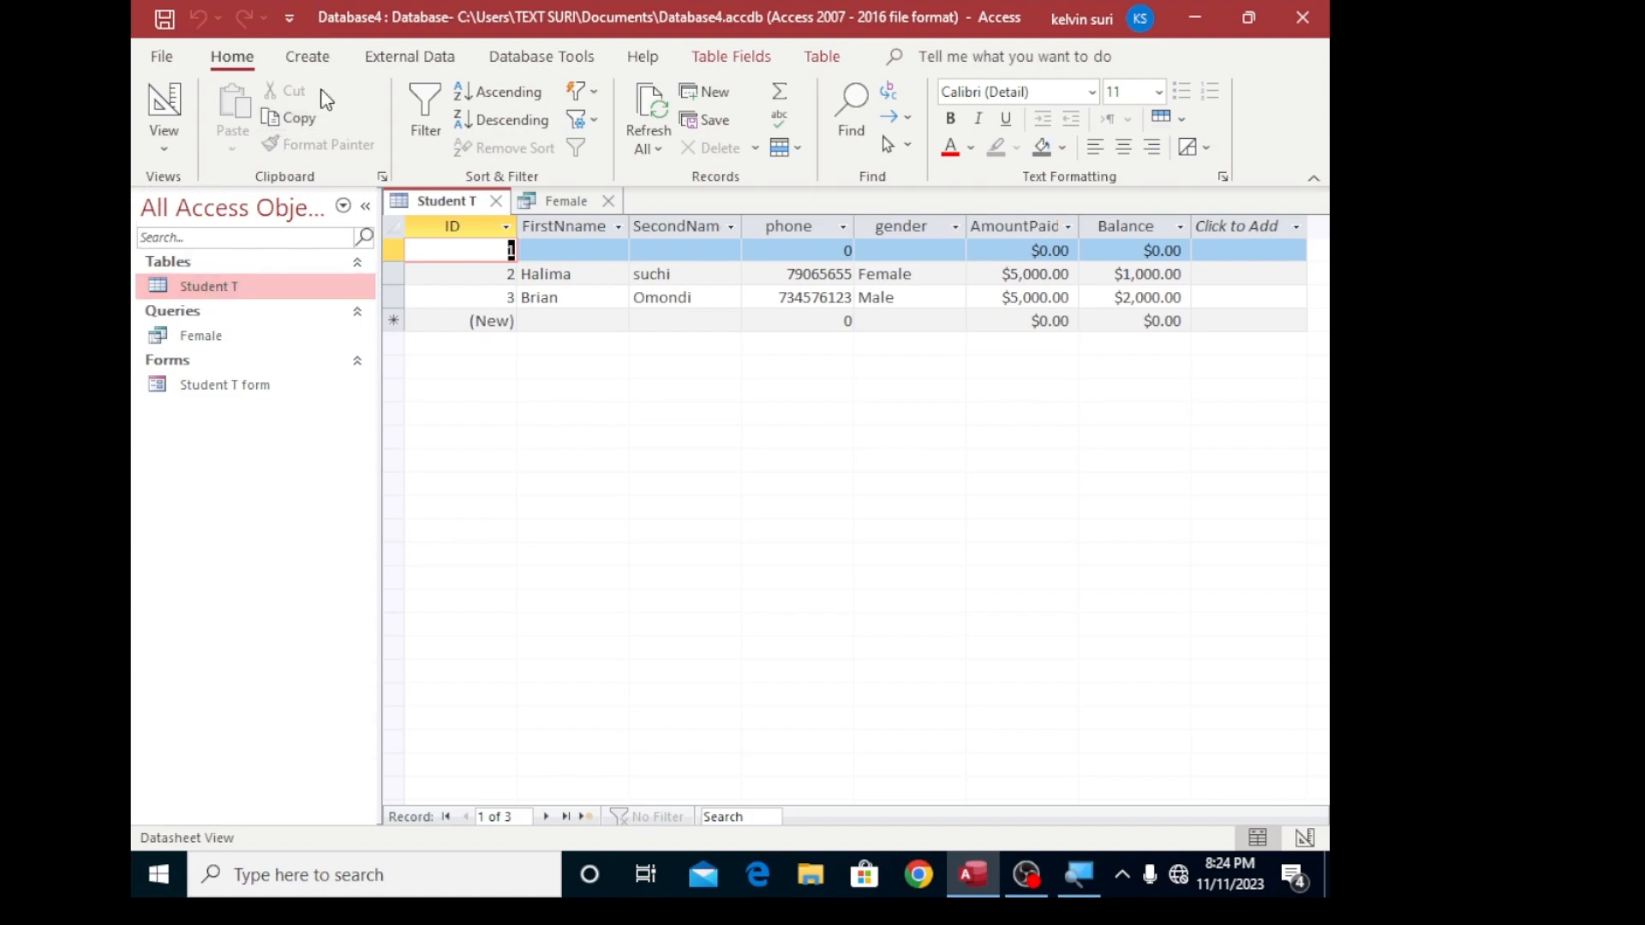
left_click(308, 60)
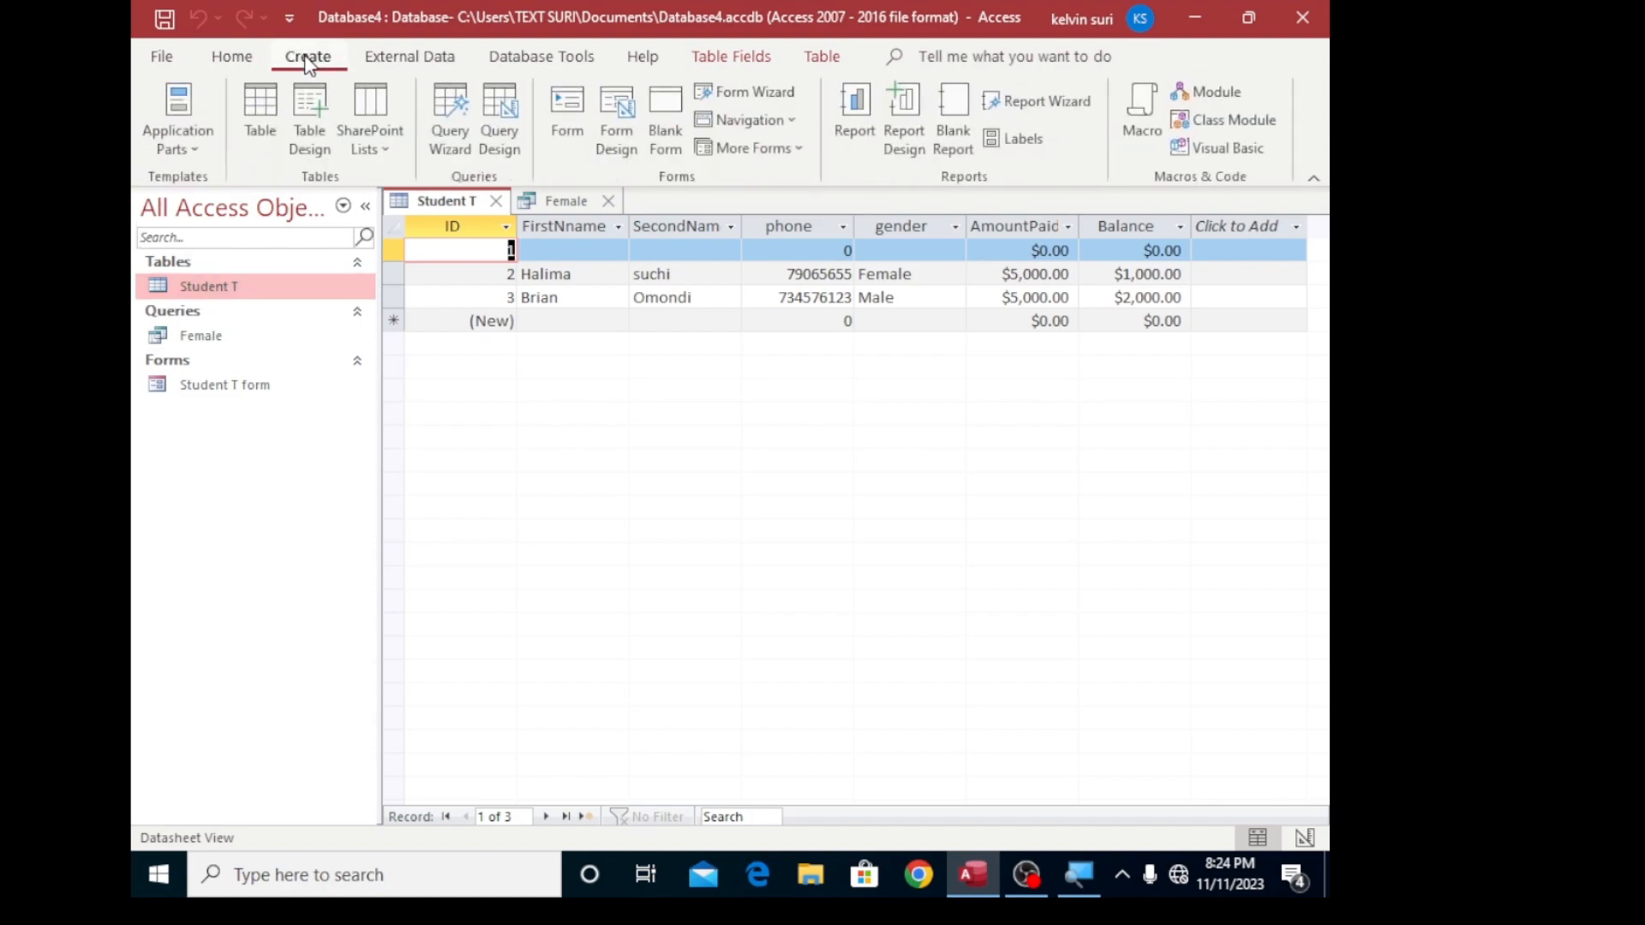
left_click(452, 155)
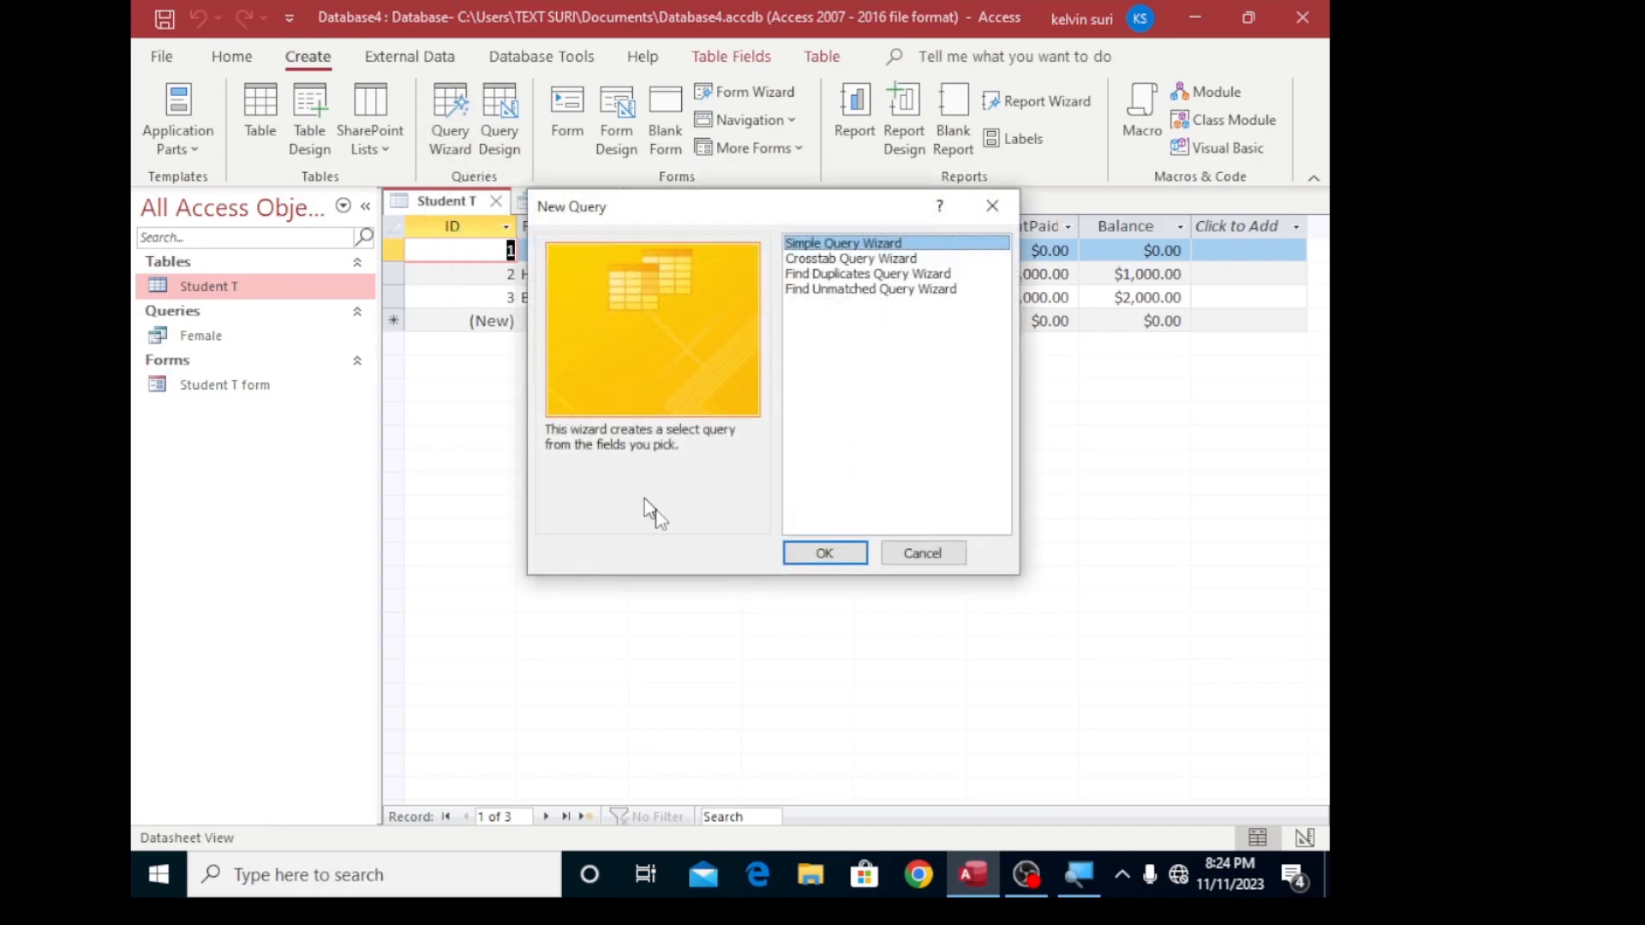
left_click(814, 549)
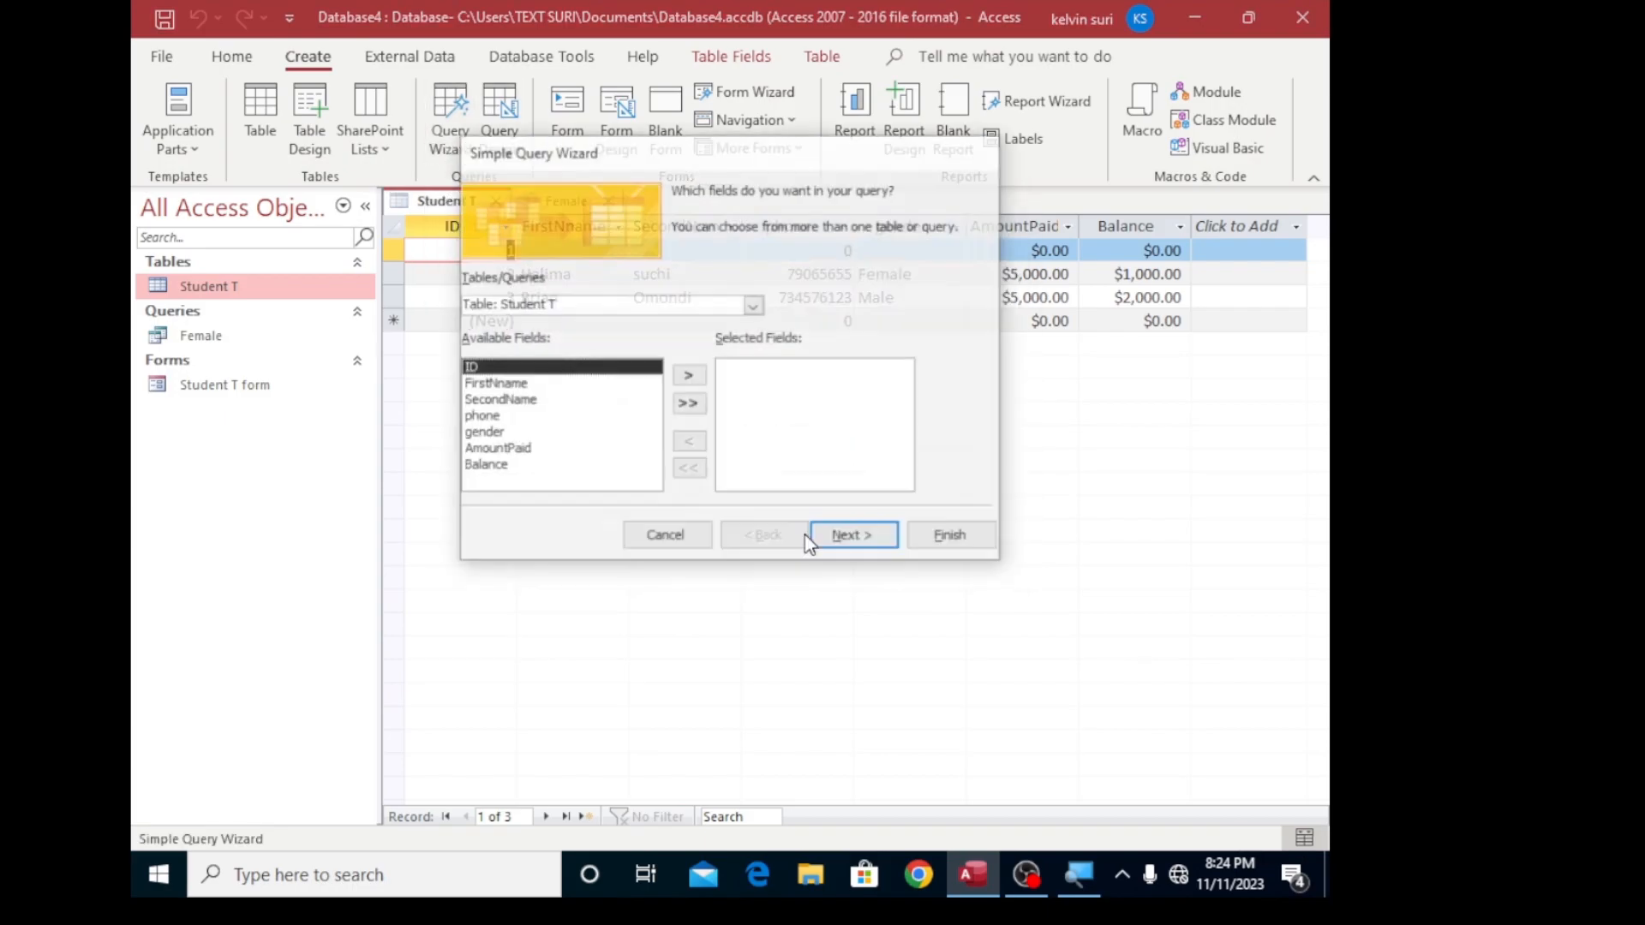
left_click(677, 408)
left_click(853, 537)
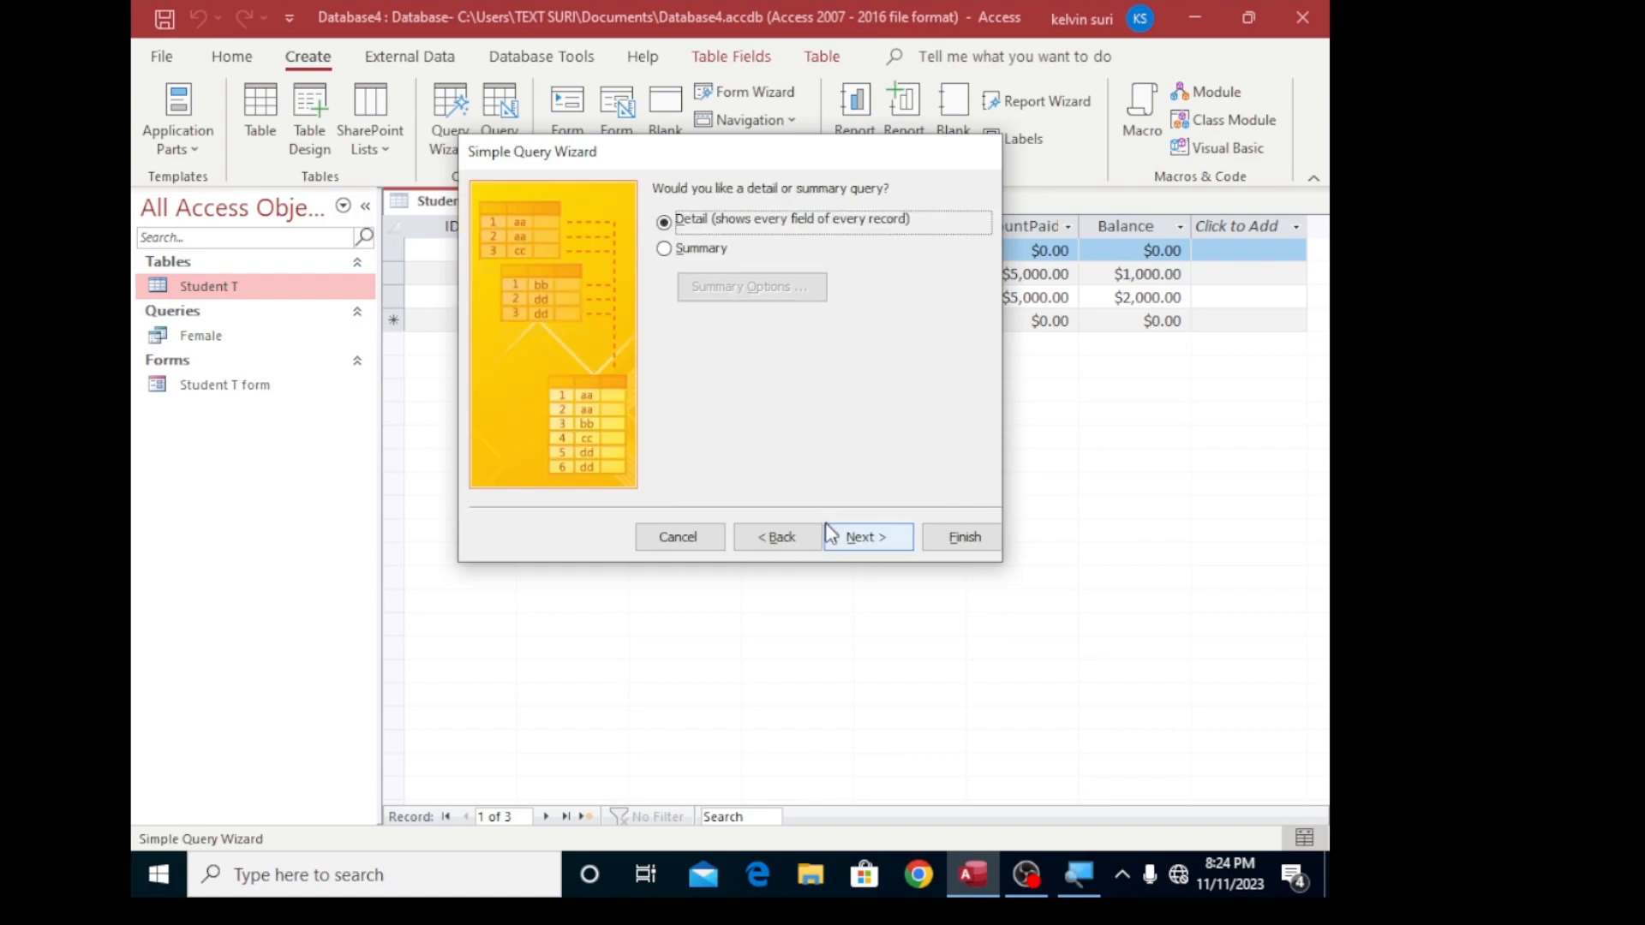
left_click(851, 537)
- Title the new query letter H and finish the wizard, opening the query to view its information
left_click(758, 216)
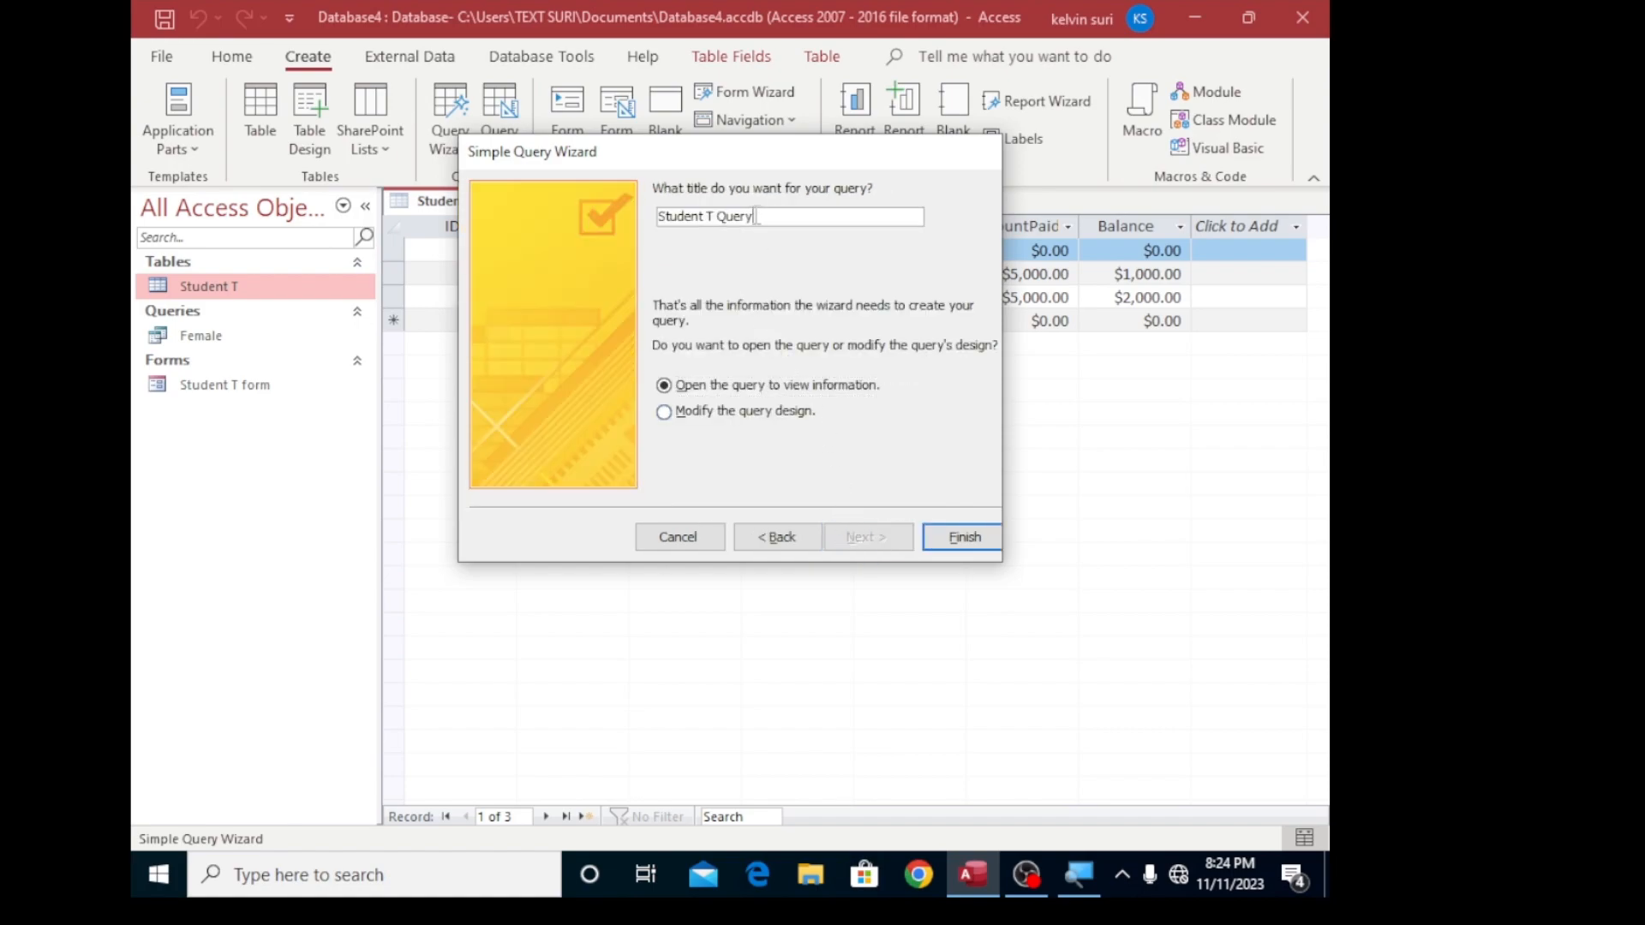
key("BackSpace")
key("BackSpace")
key("BackSpace")
key("BackSpace")
key("BackSpace")
key("BackSpace")
key("BackSpace")
key("BackSpace")
key("BackSpace")
key("BackSpace")
key("BackSpace")
key("BackSpace")
key("BackSpace")
key("BackSpace")
key("BackSpace")
type("letter")
key("Caps_Lock")
type("H")
left_click(964, 537)
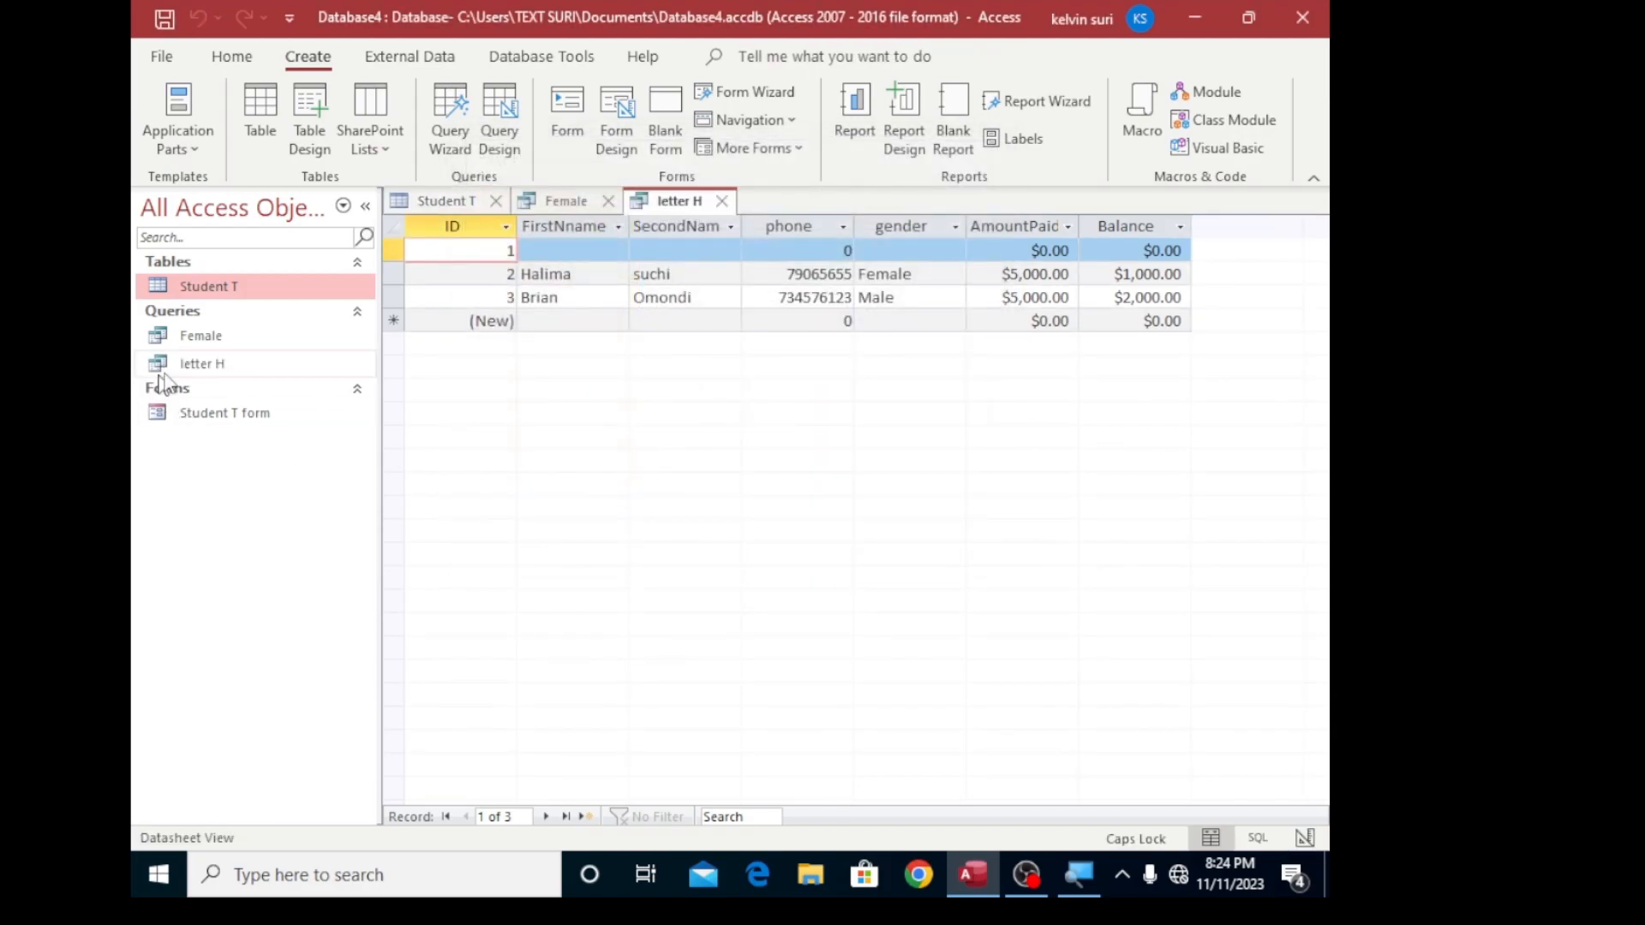
- Add the criterion H* to the FirstNname field in the letter H query's design and run the query
right_click(202, 368)
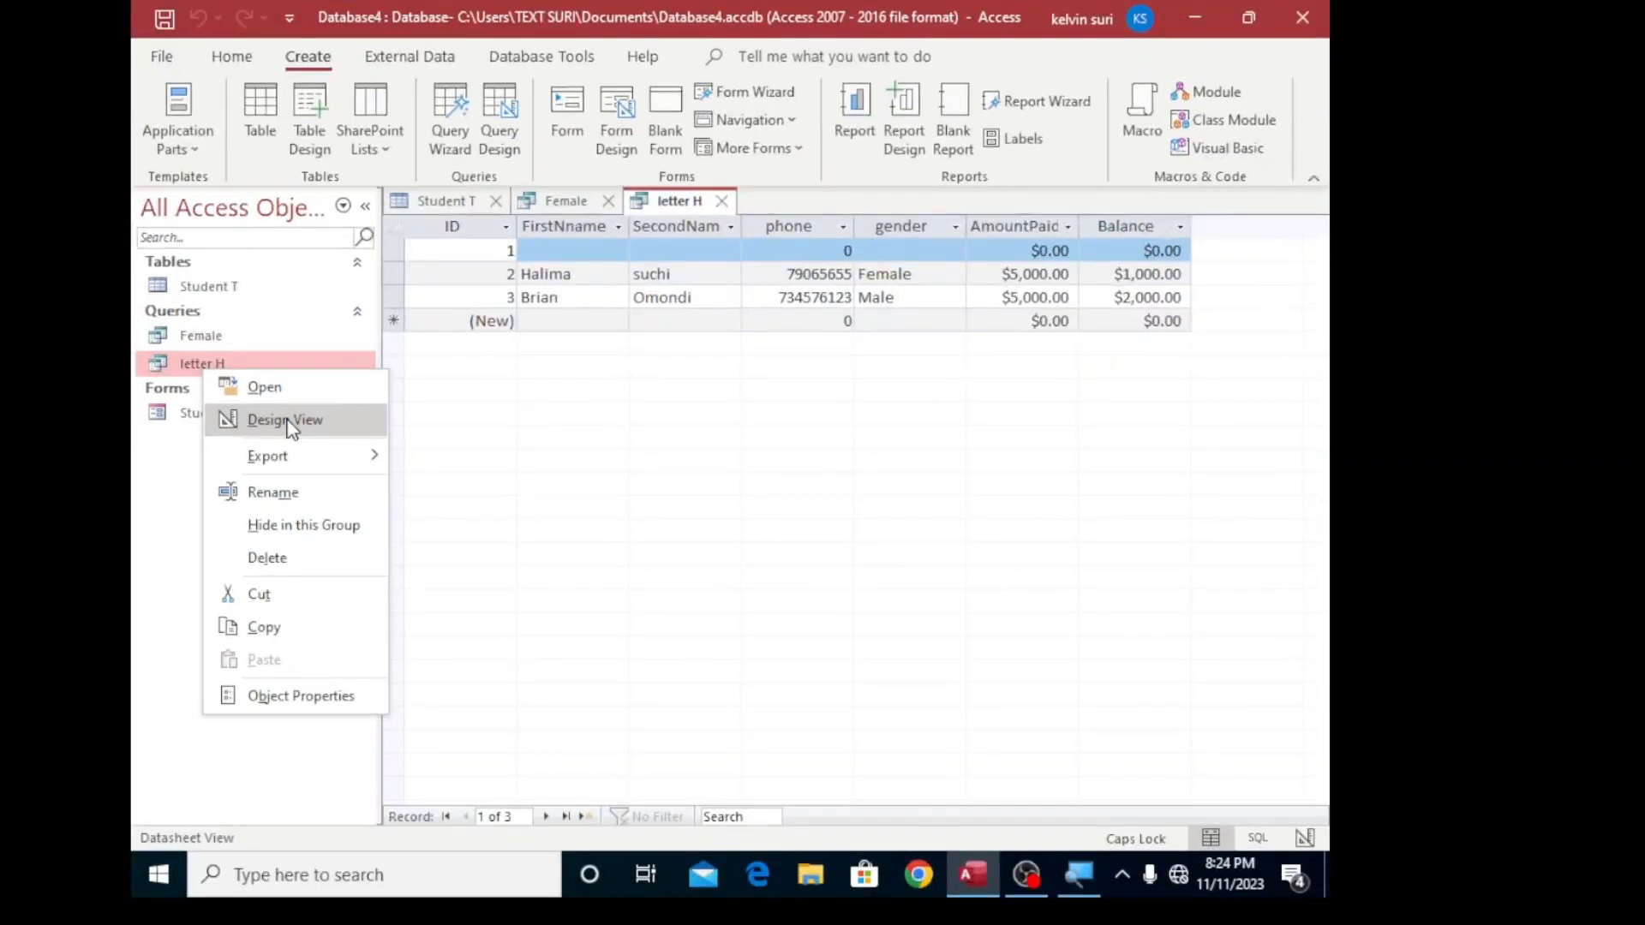
left_click(285, 420)
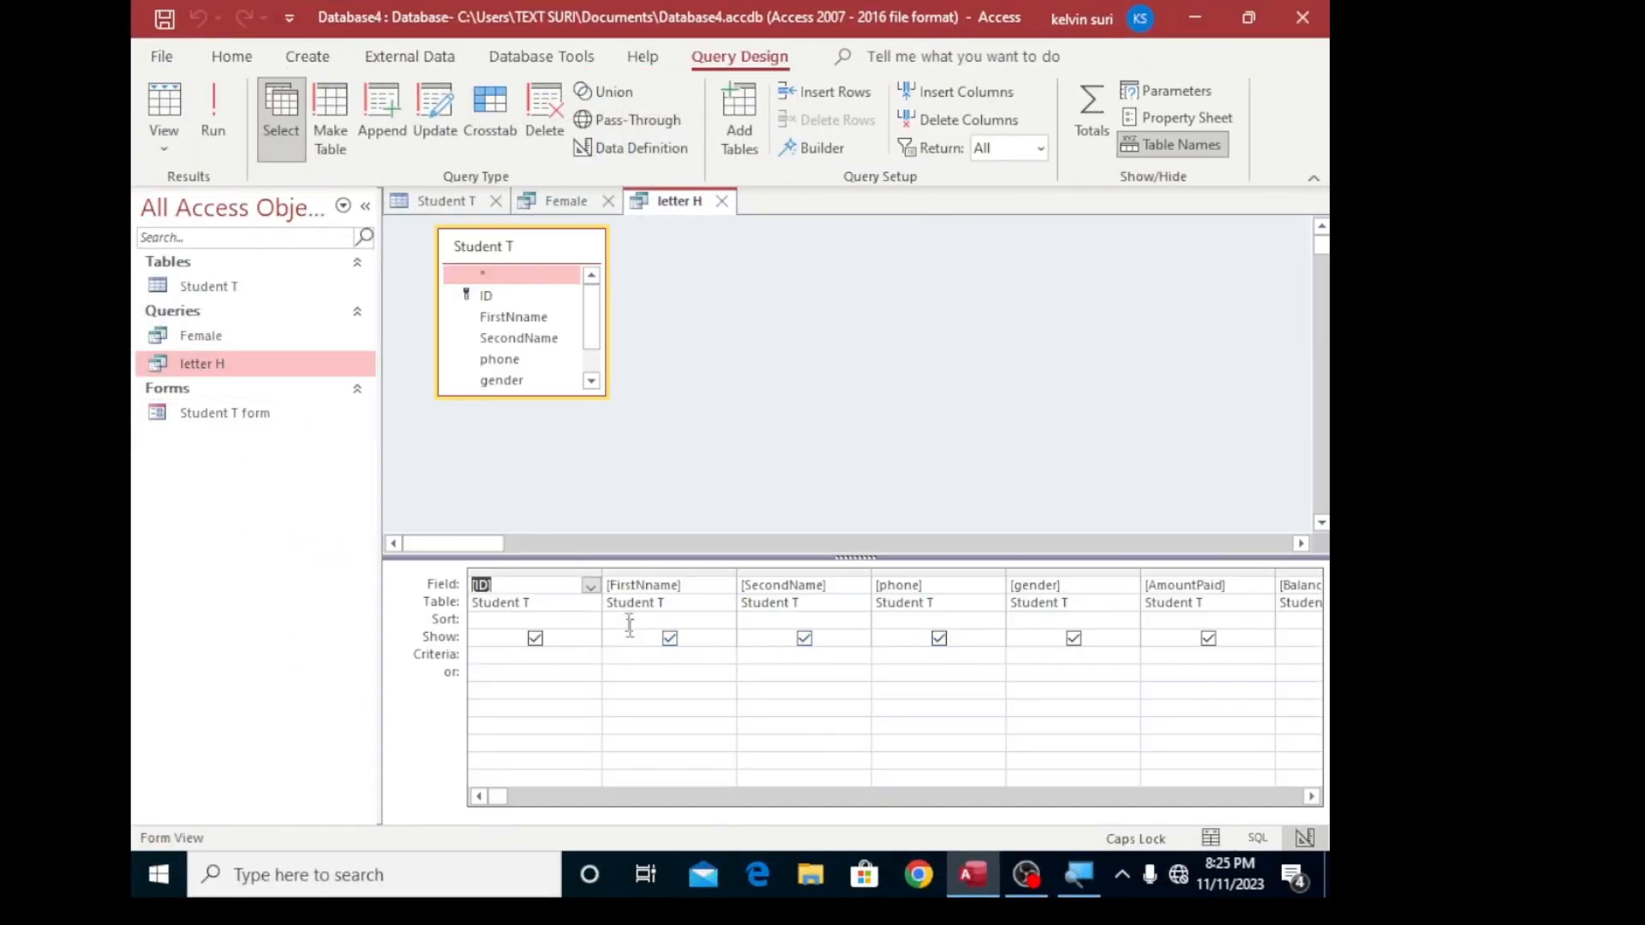
left_click(633, 654)
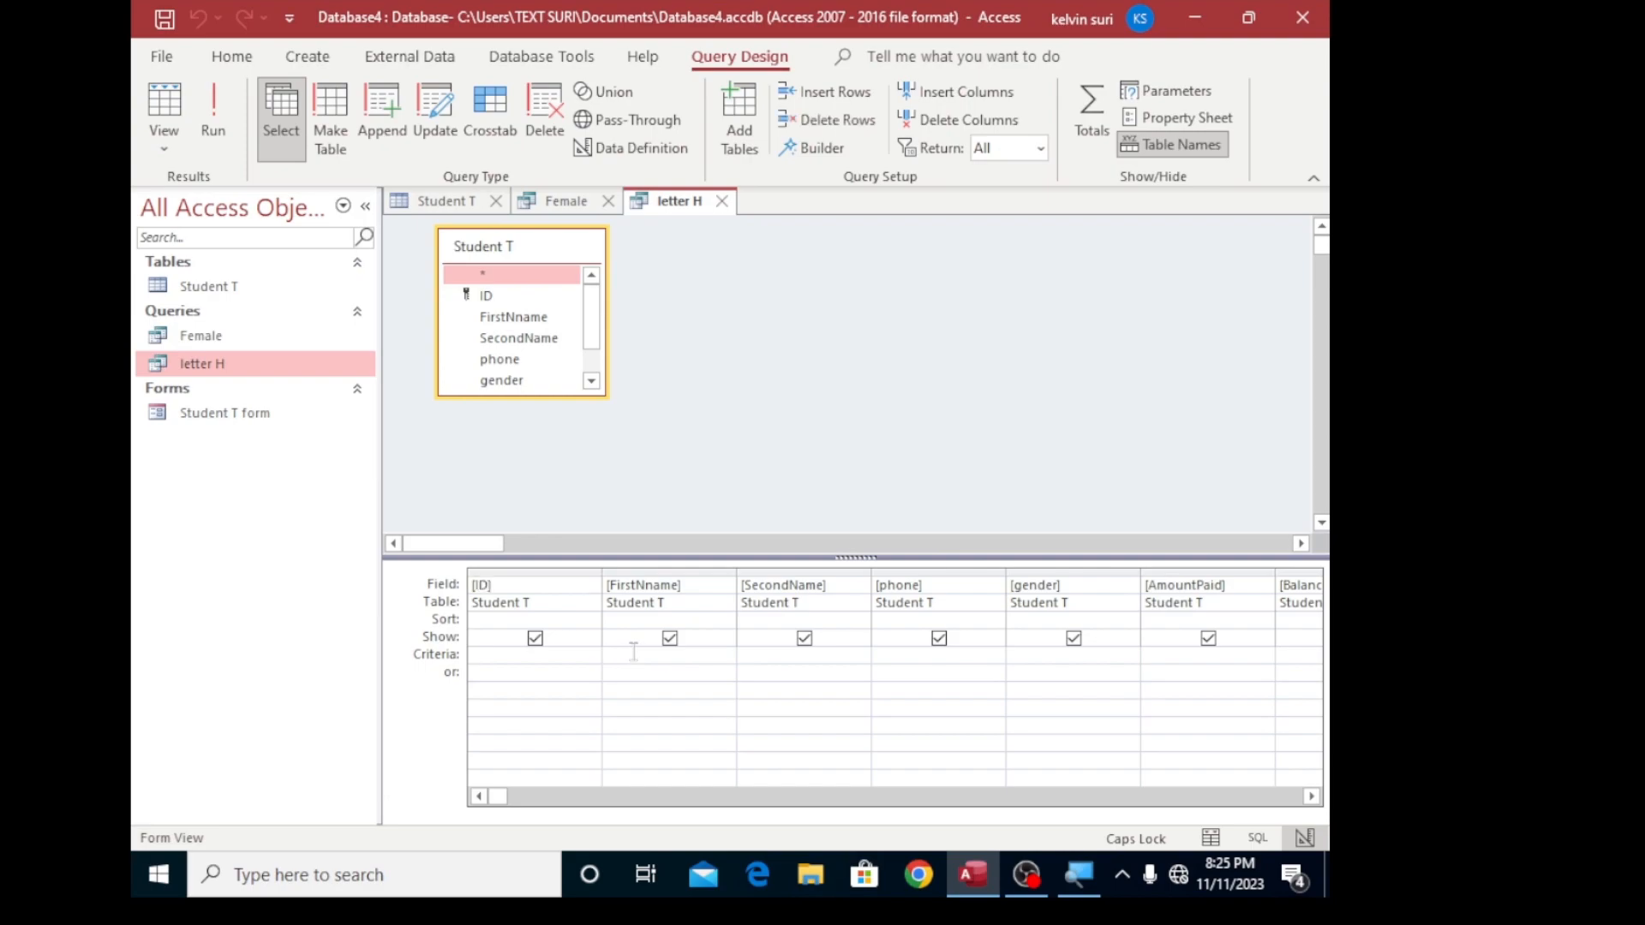
type("H")
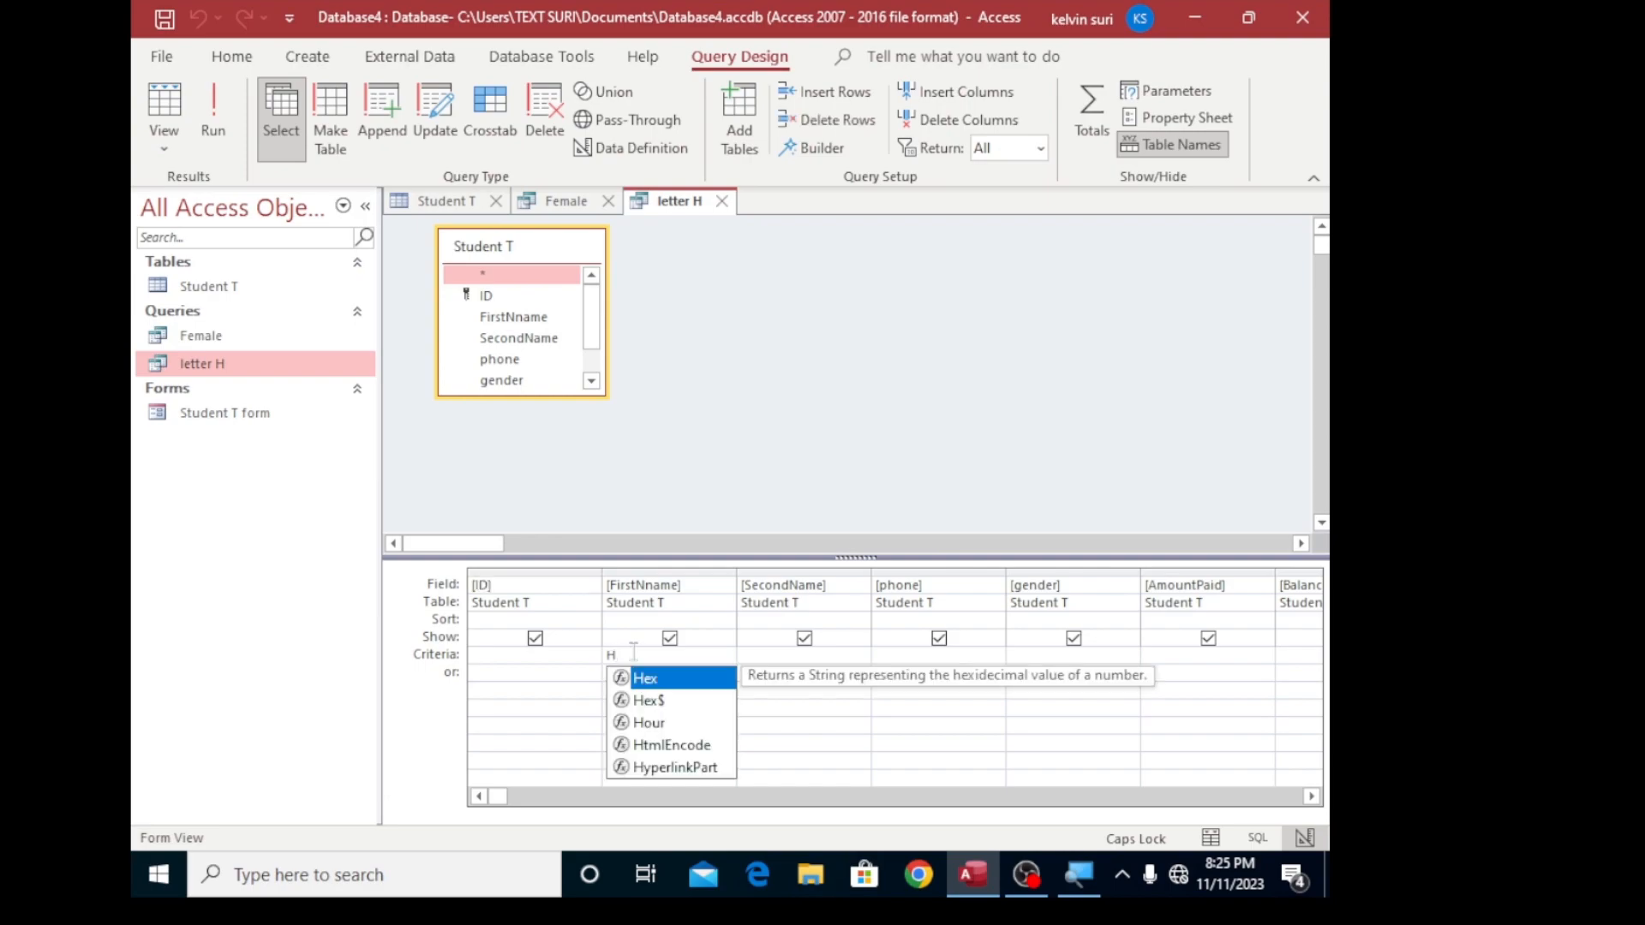
type("*")
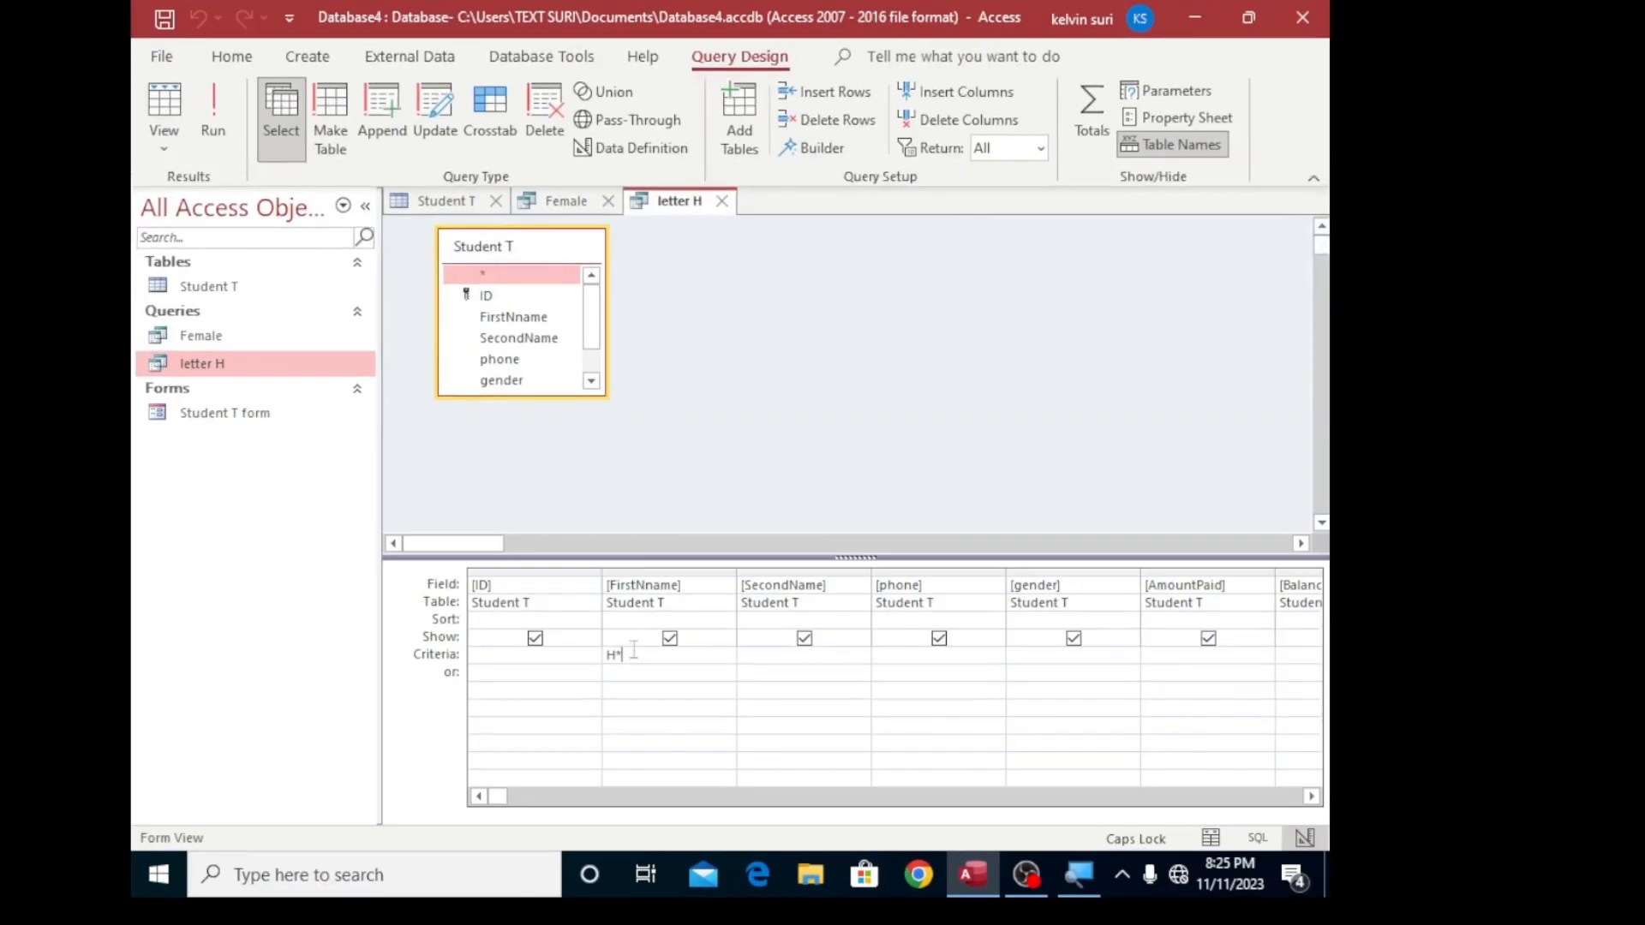
left_click(213, 111)
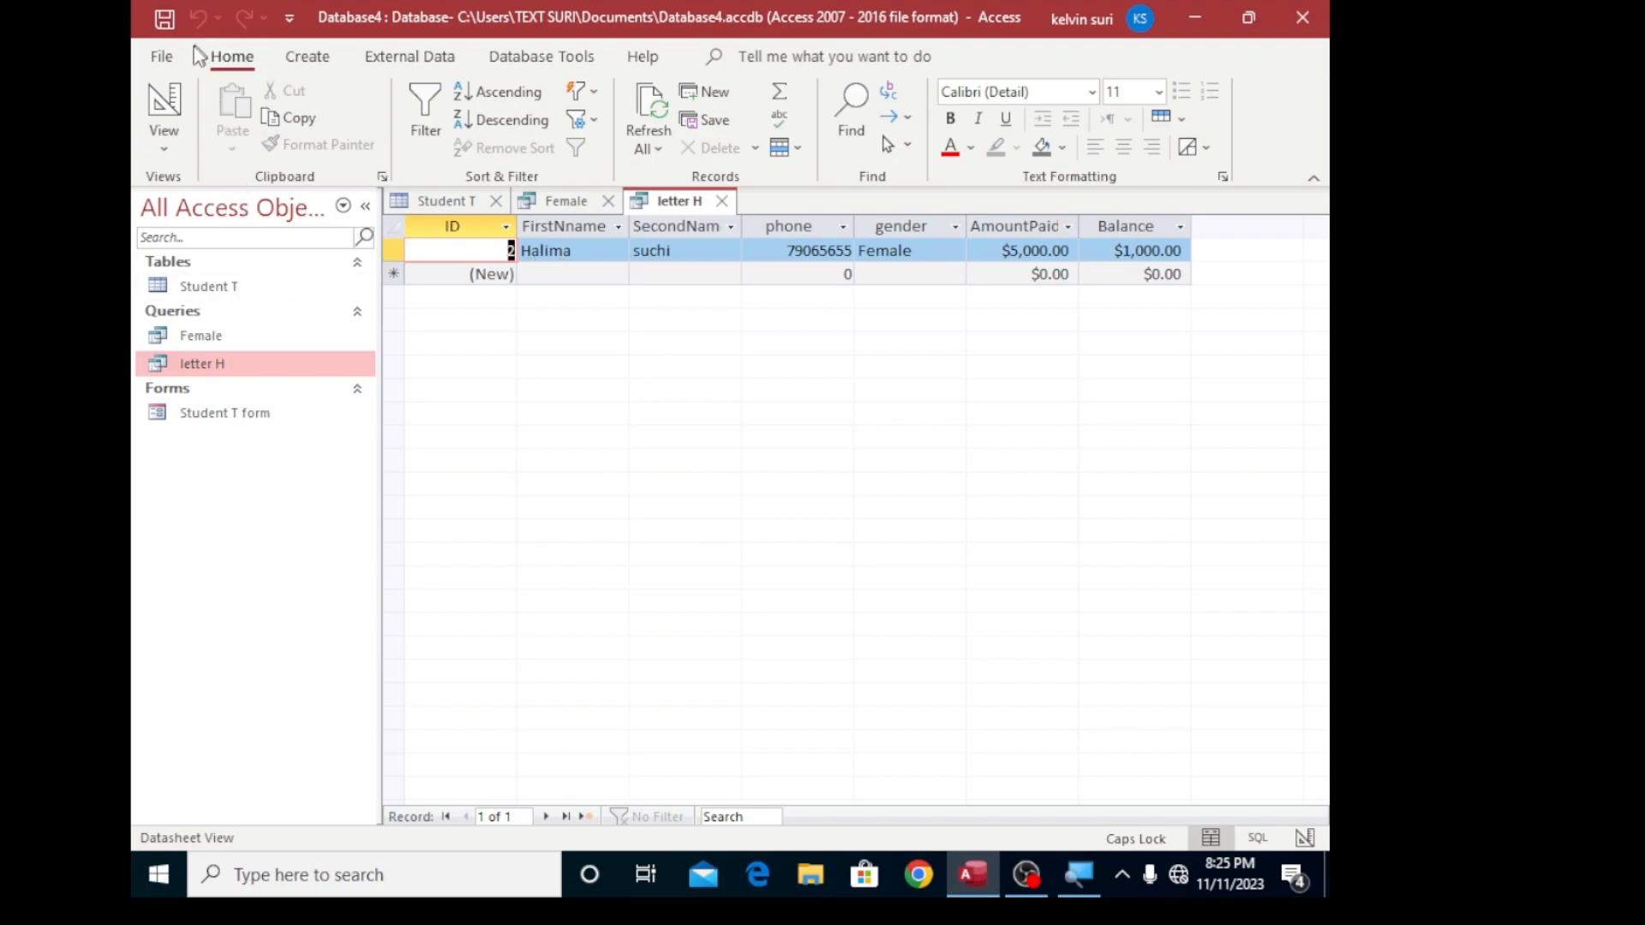
- Return to the Student T table and enter another student's first name in the new record row
double_click(214, 285)
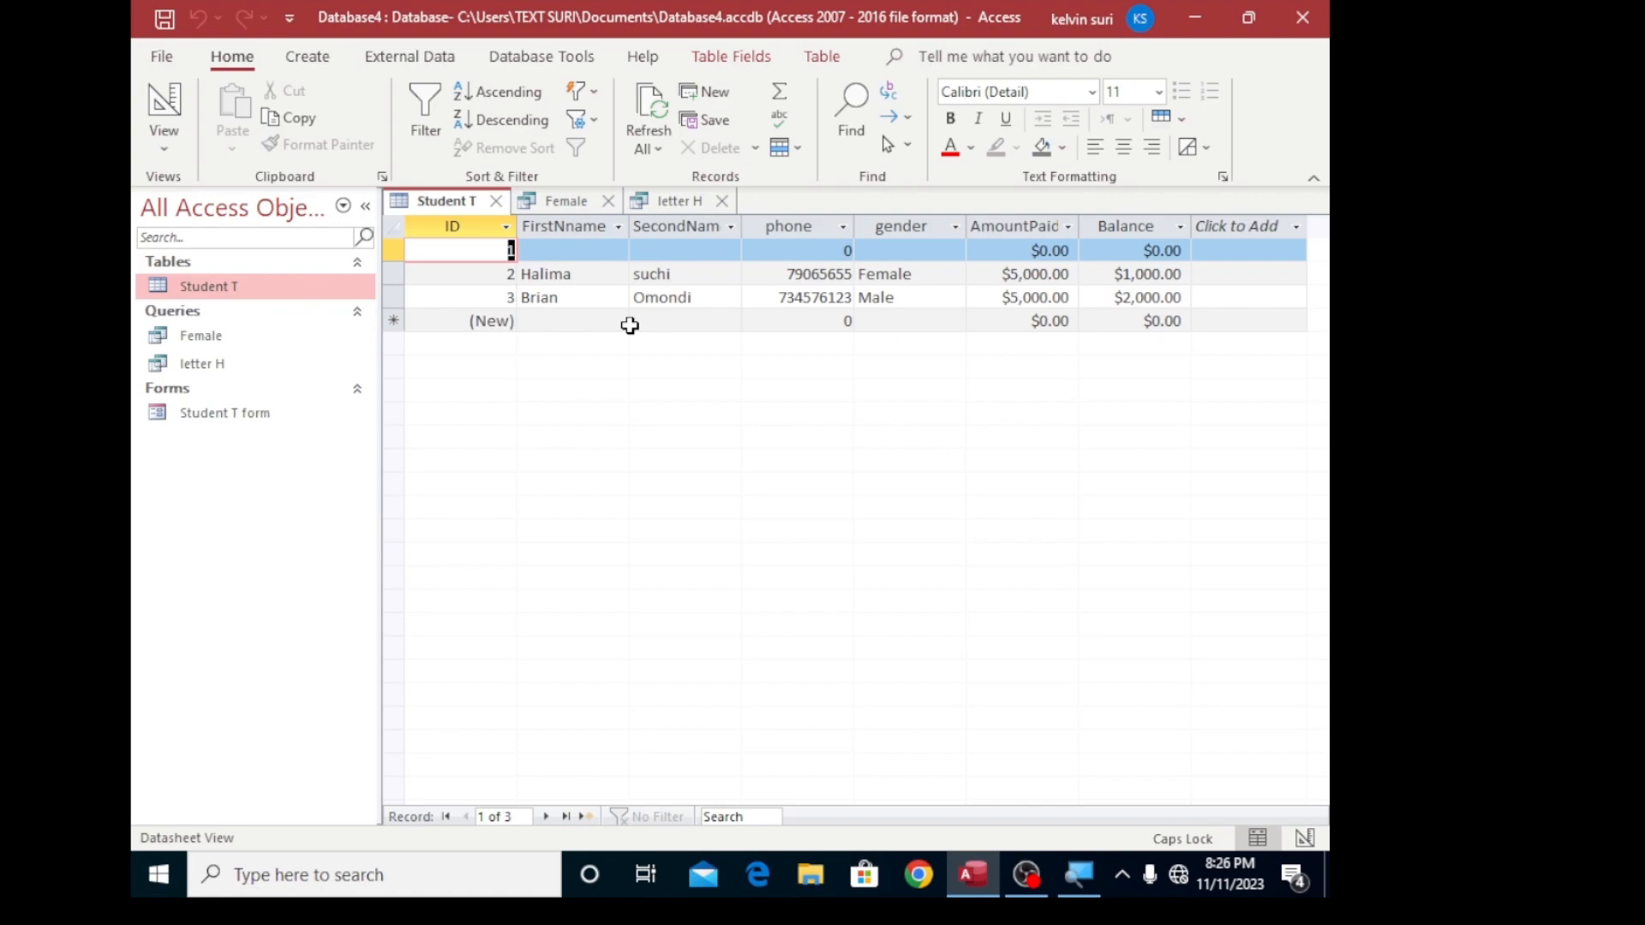
left_click(571, 323)
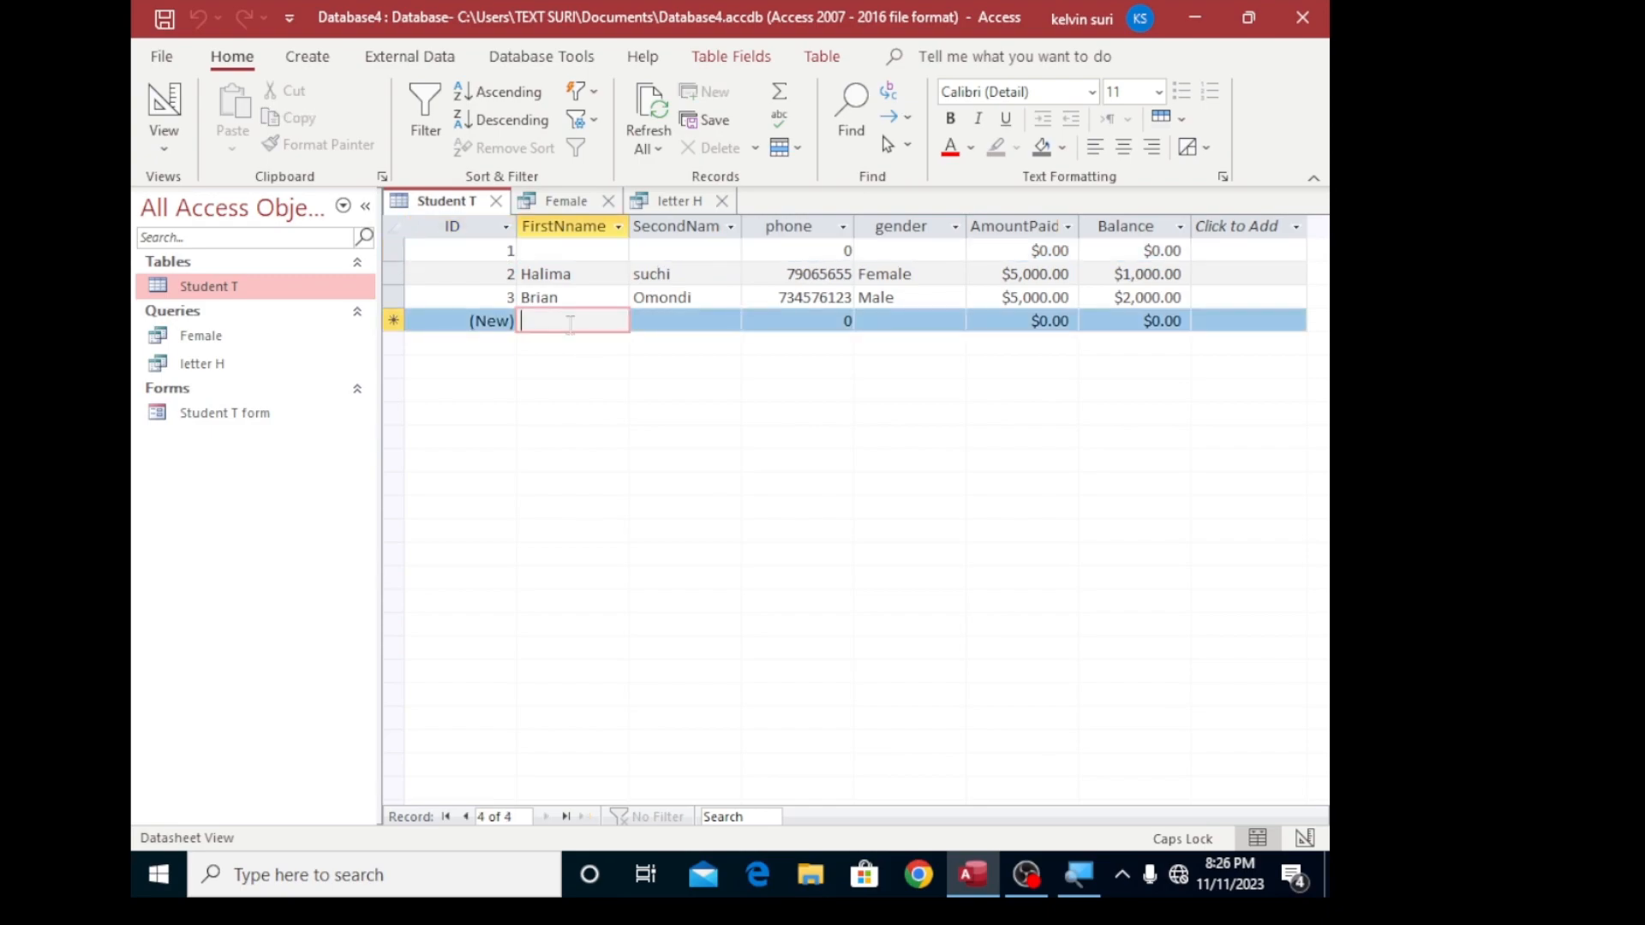
type("PETR")
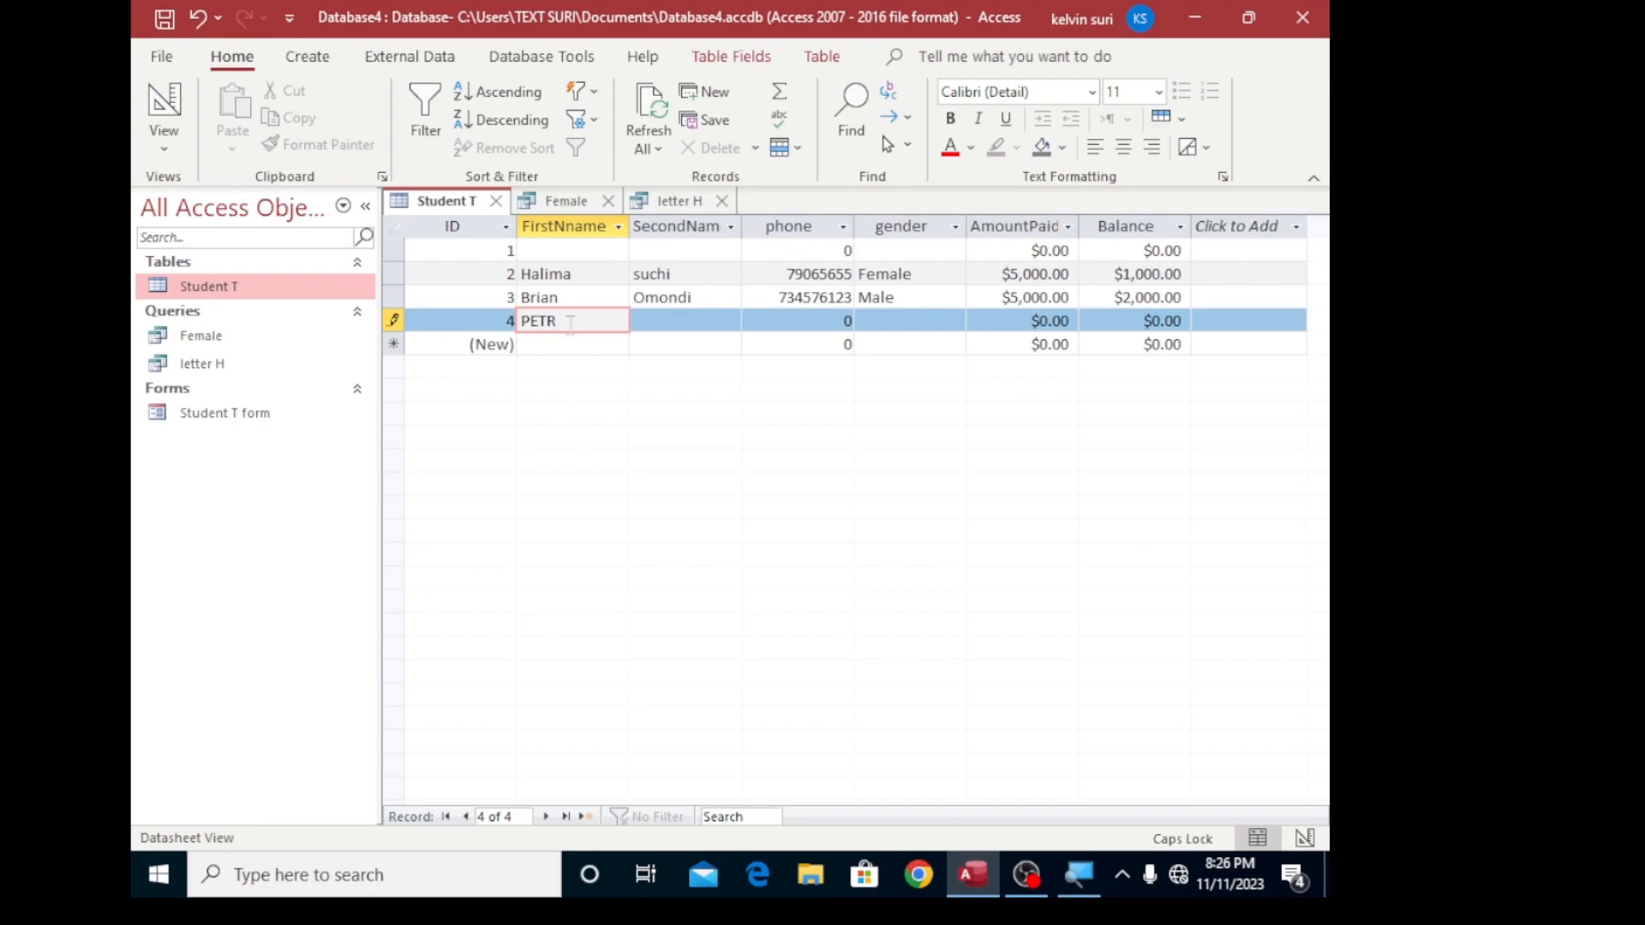
key("BackSpace")
key("BackSpace")
- Enter the new student's second name in the SecondName field of the same record
key("BackSpace")
key("Caps_Lock")
left_click(693, 322)
key("Caps_Lock")
key("Caps_Lock")
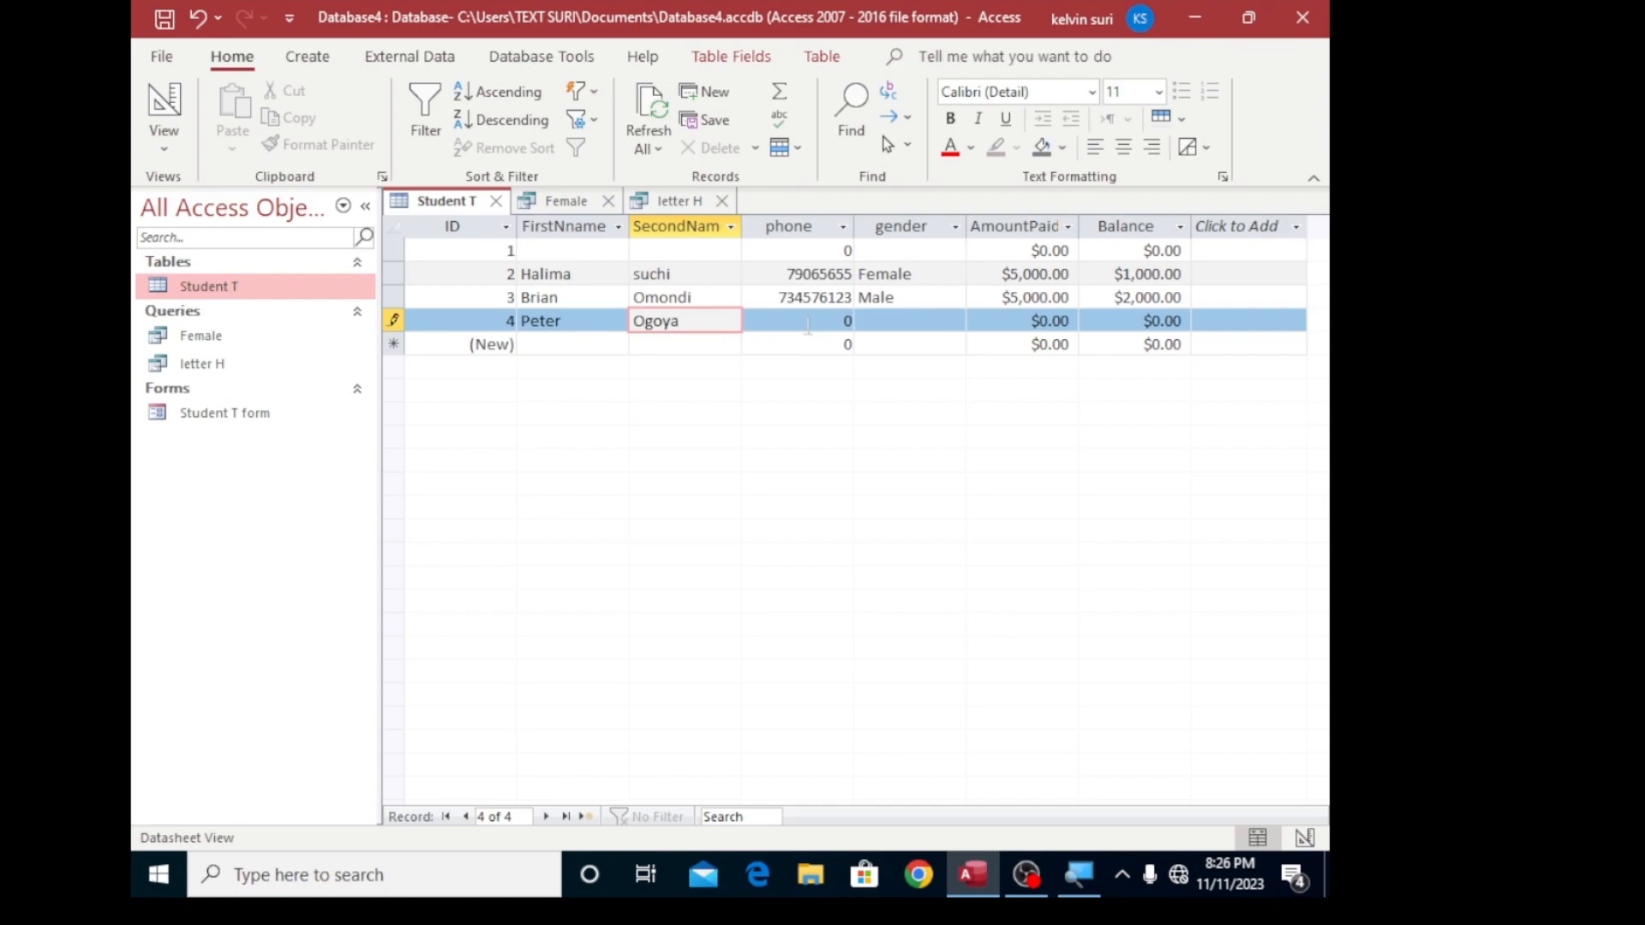
- Enter the new student's phone number in the phone field of record 4
left_click(809, 326)
left_click(934, 323)
left_click(987, 330)
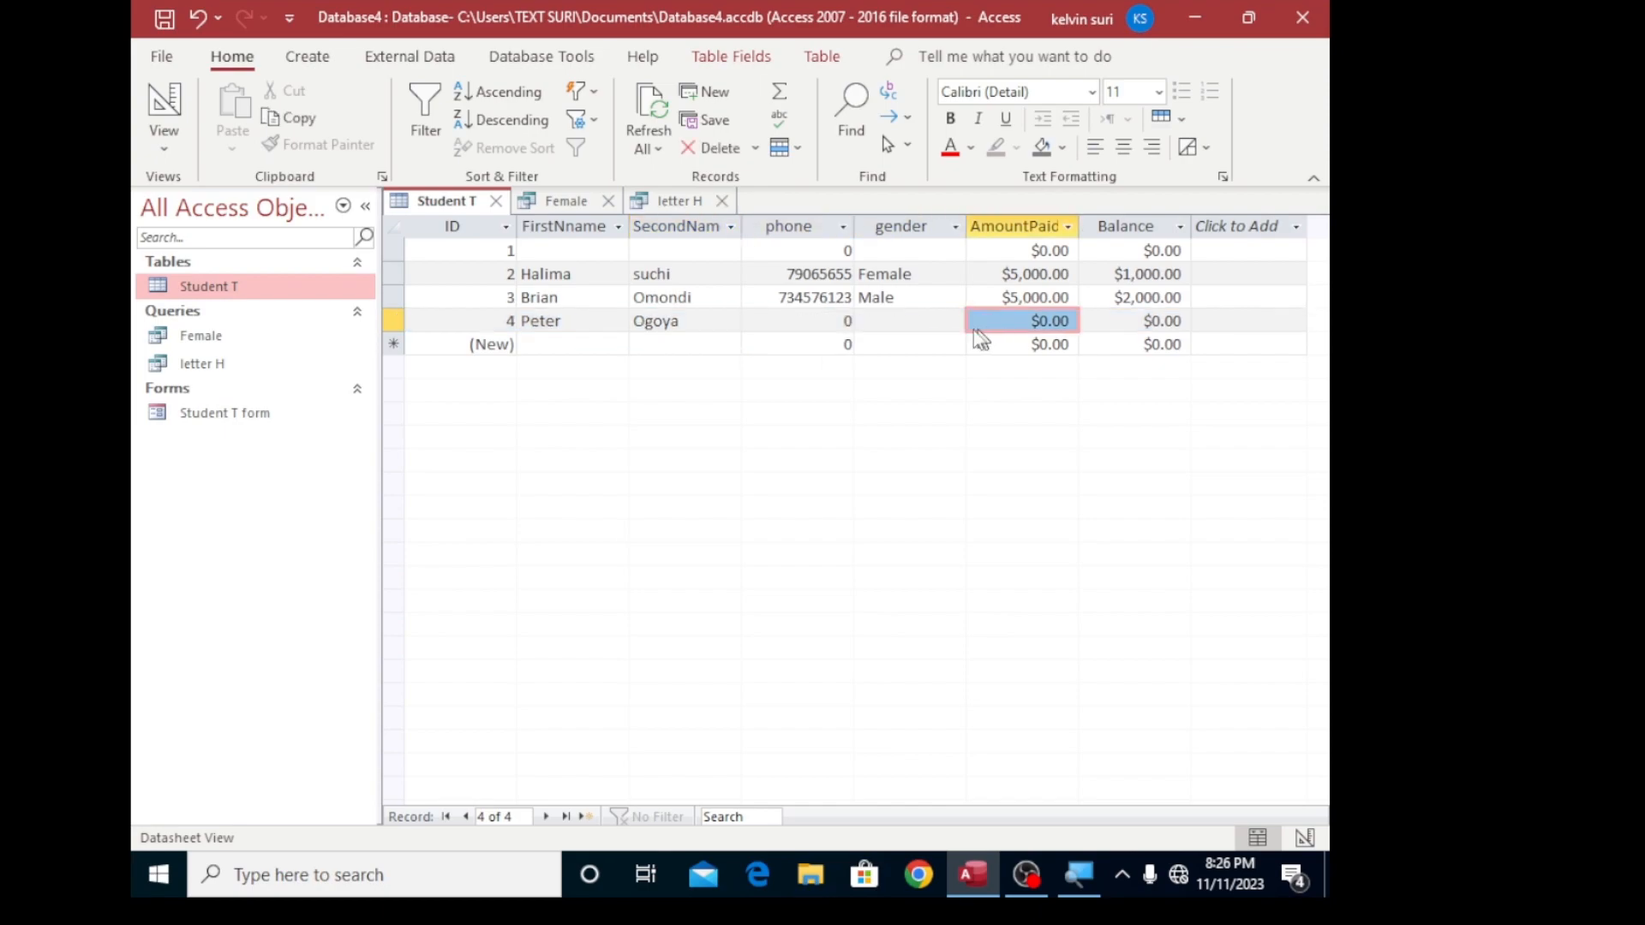
left_click(761, 319)
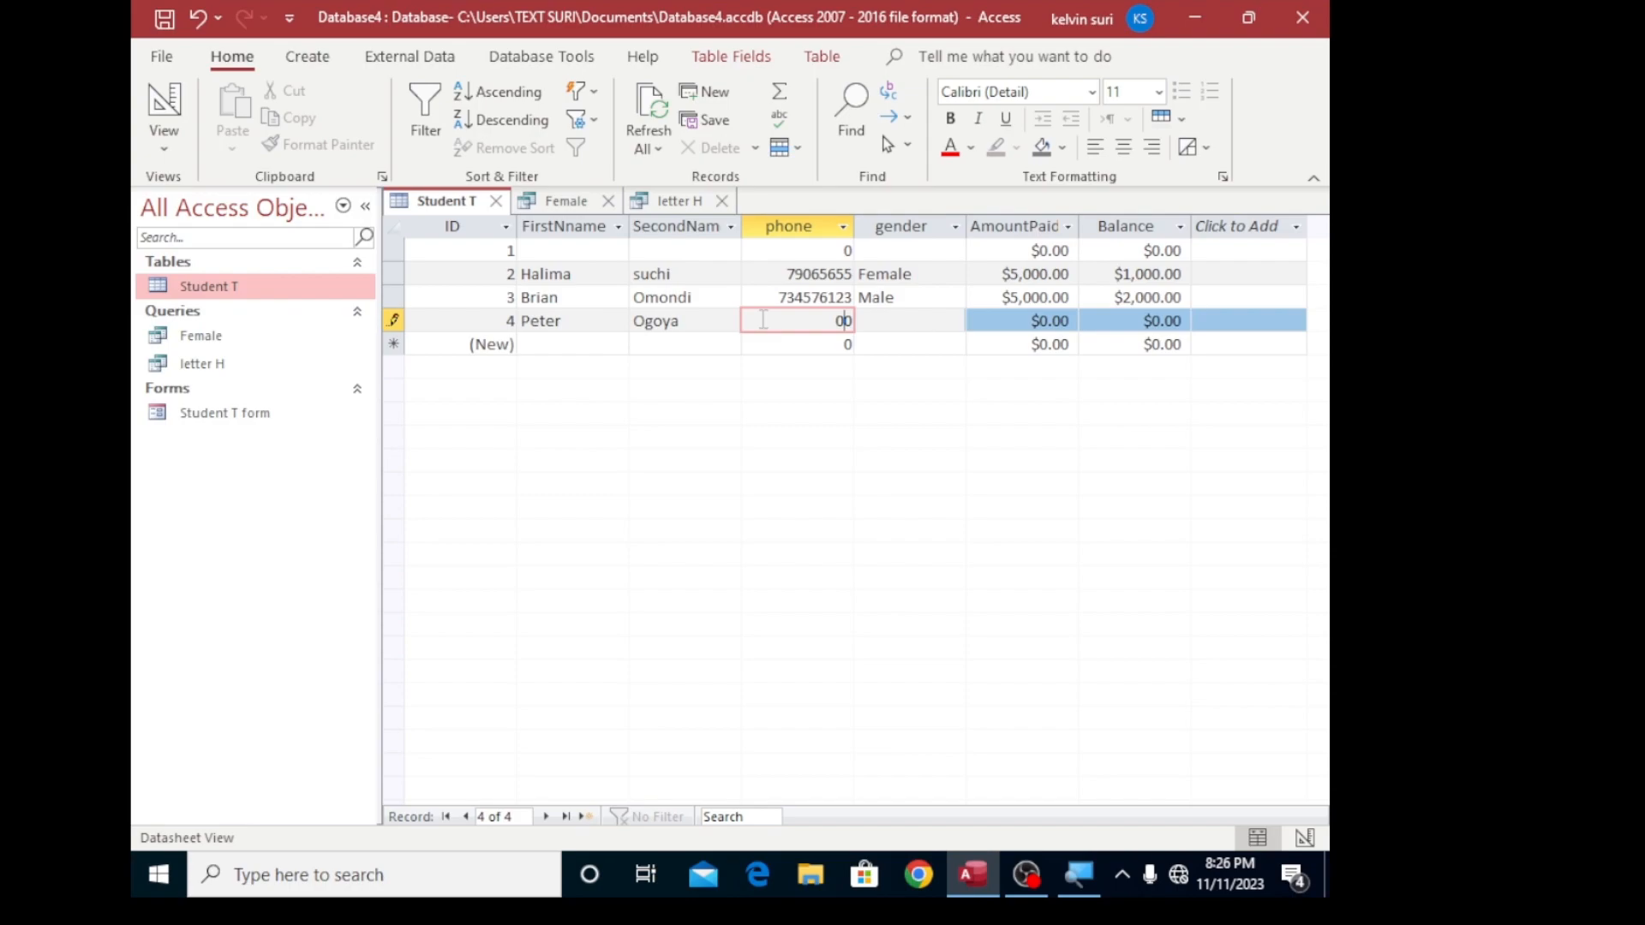
- Set the gender of the student in record 4 to Male
left_click(949, 321)
left_click(955, 322)
left_click(875, 342)
- Set the AmountPaid value in record 4 to $5000
left_click(1066, 319)
key("BackSpace")
key("BackSpace")
key("BackSpace")
key("BackSpace")
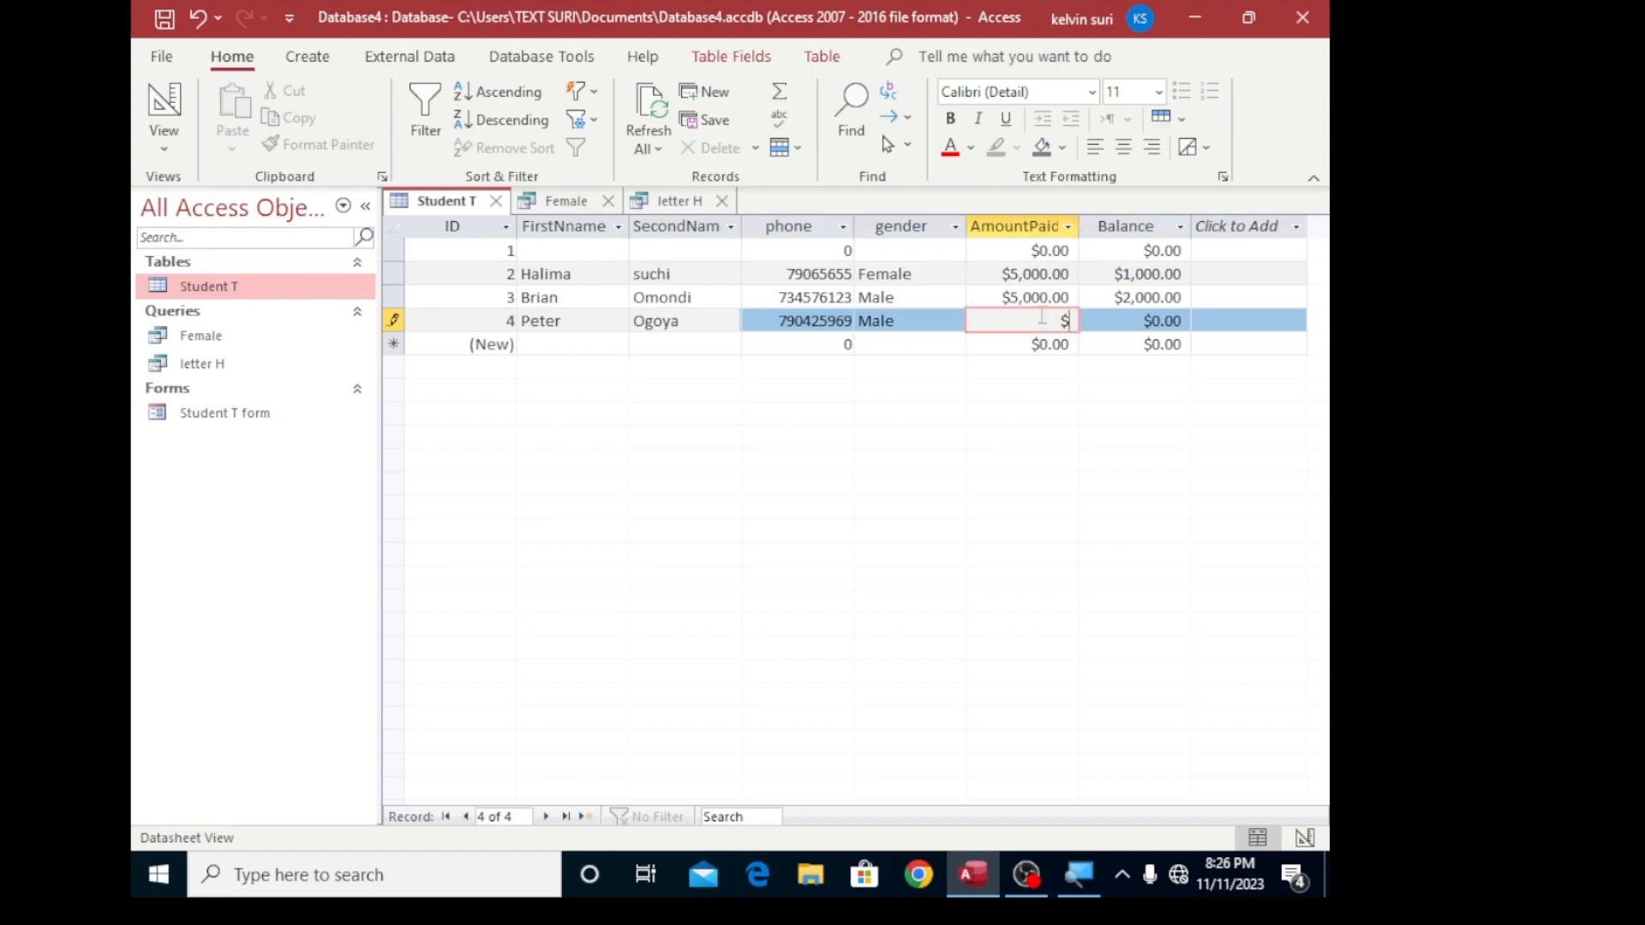
type("5000")
left_click(1069, 344)
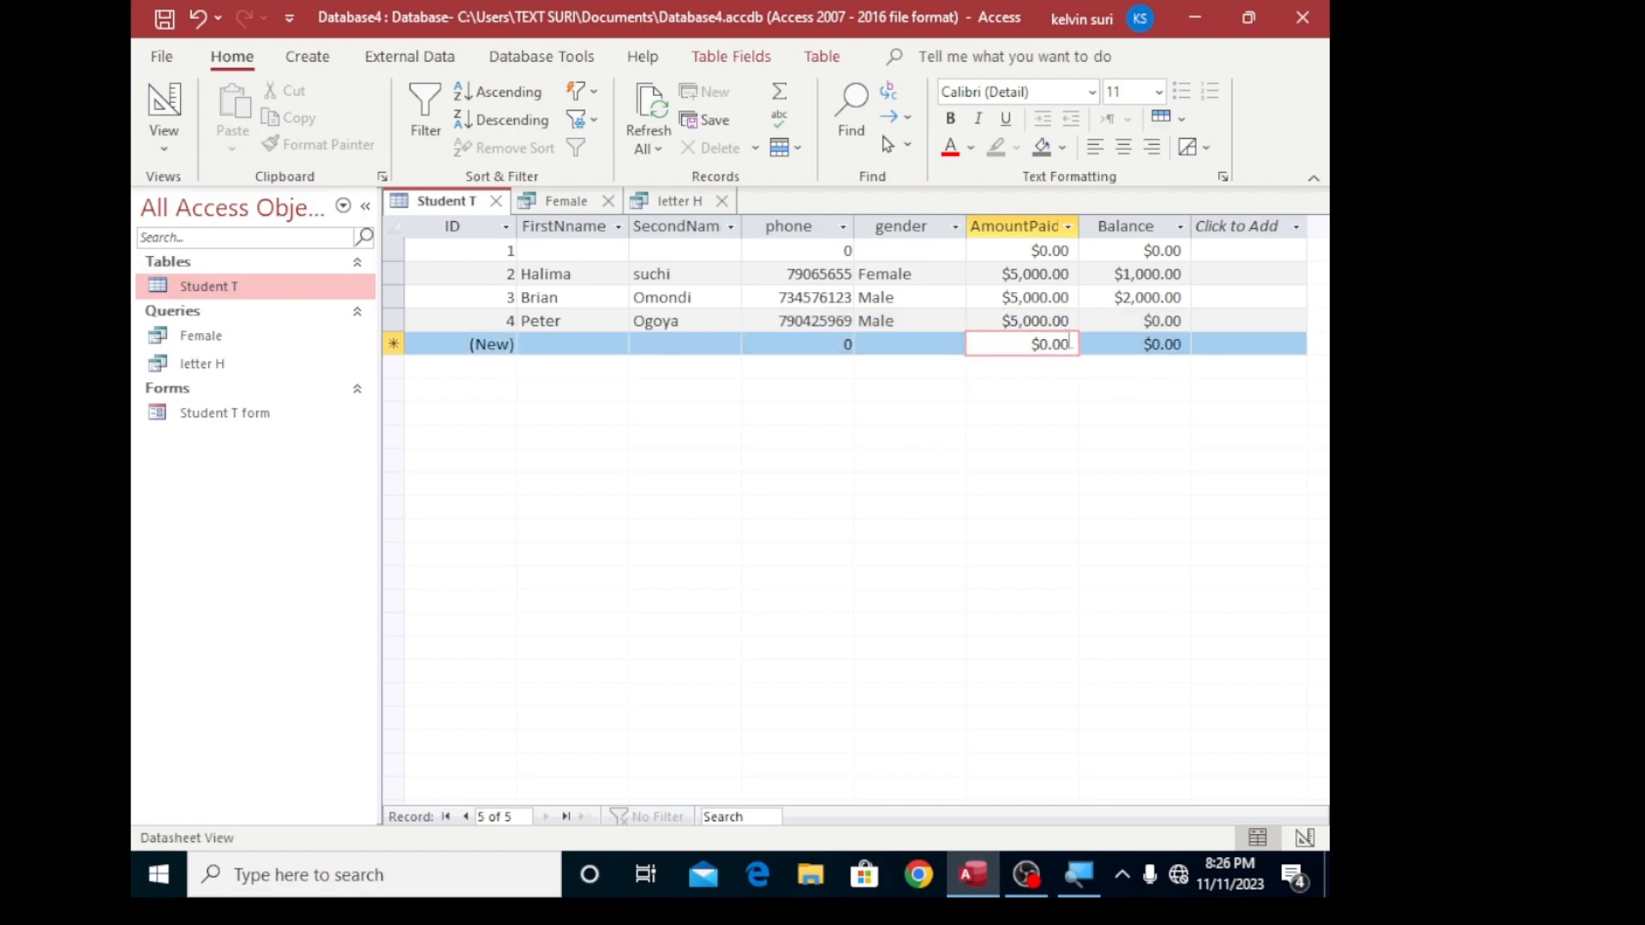
- Set the Balance value in record 4 to $3000
left_click(1186, 321)
key("BackSpace")
key("BackSpace")
key("BackSpace")
key("BackSpace")
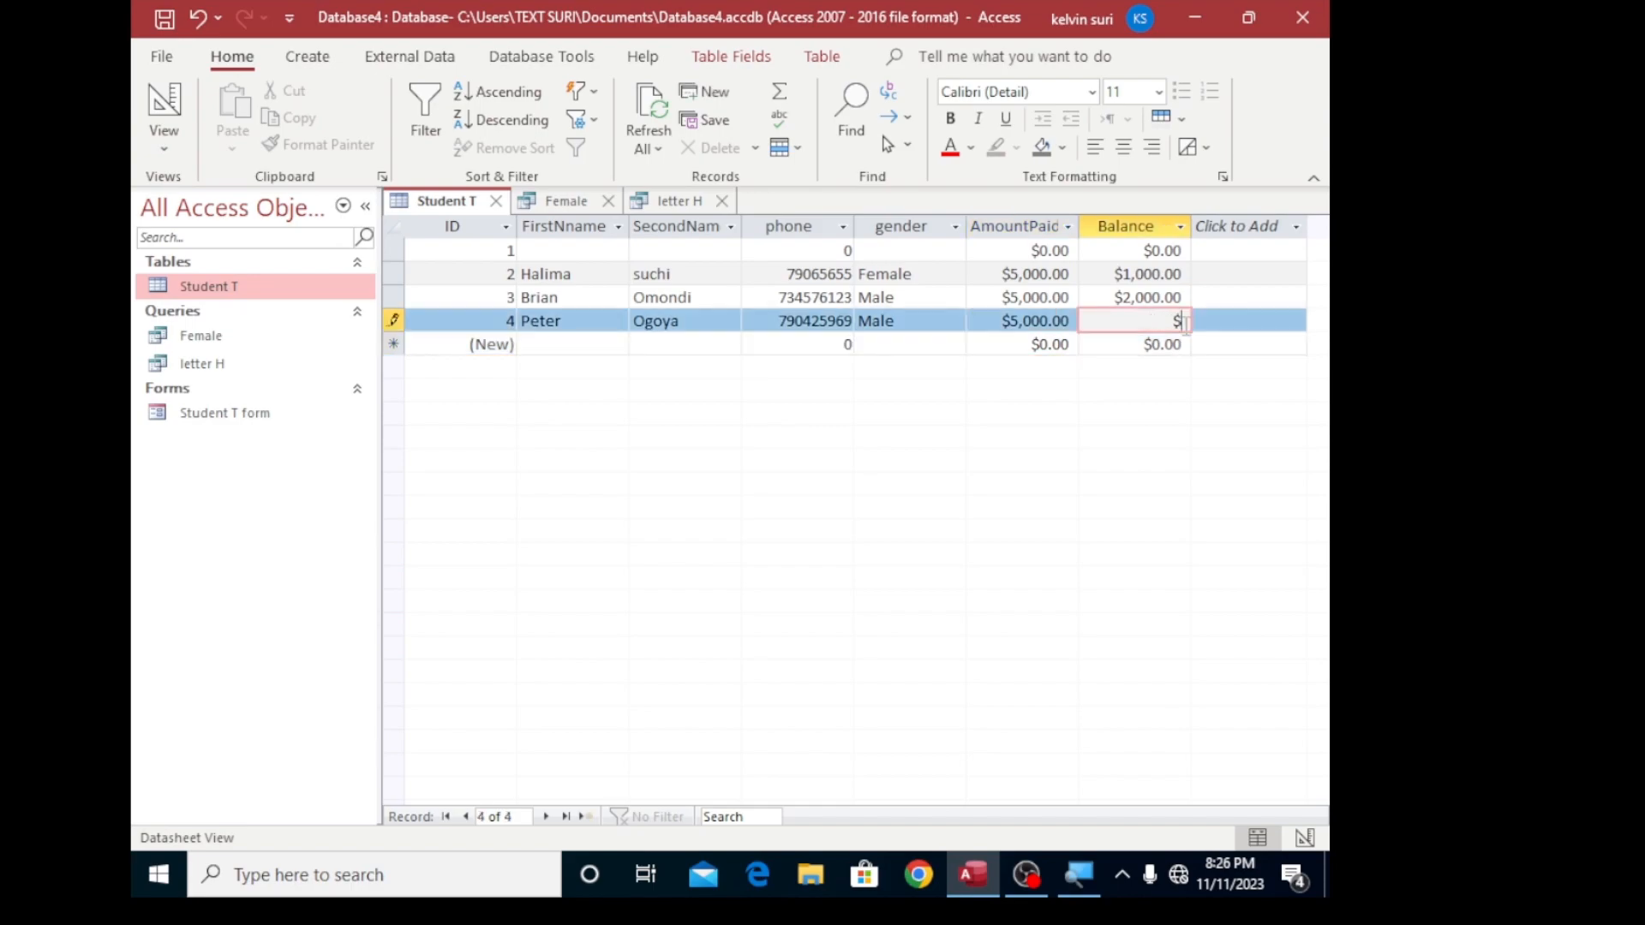
type("3000")
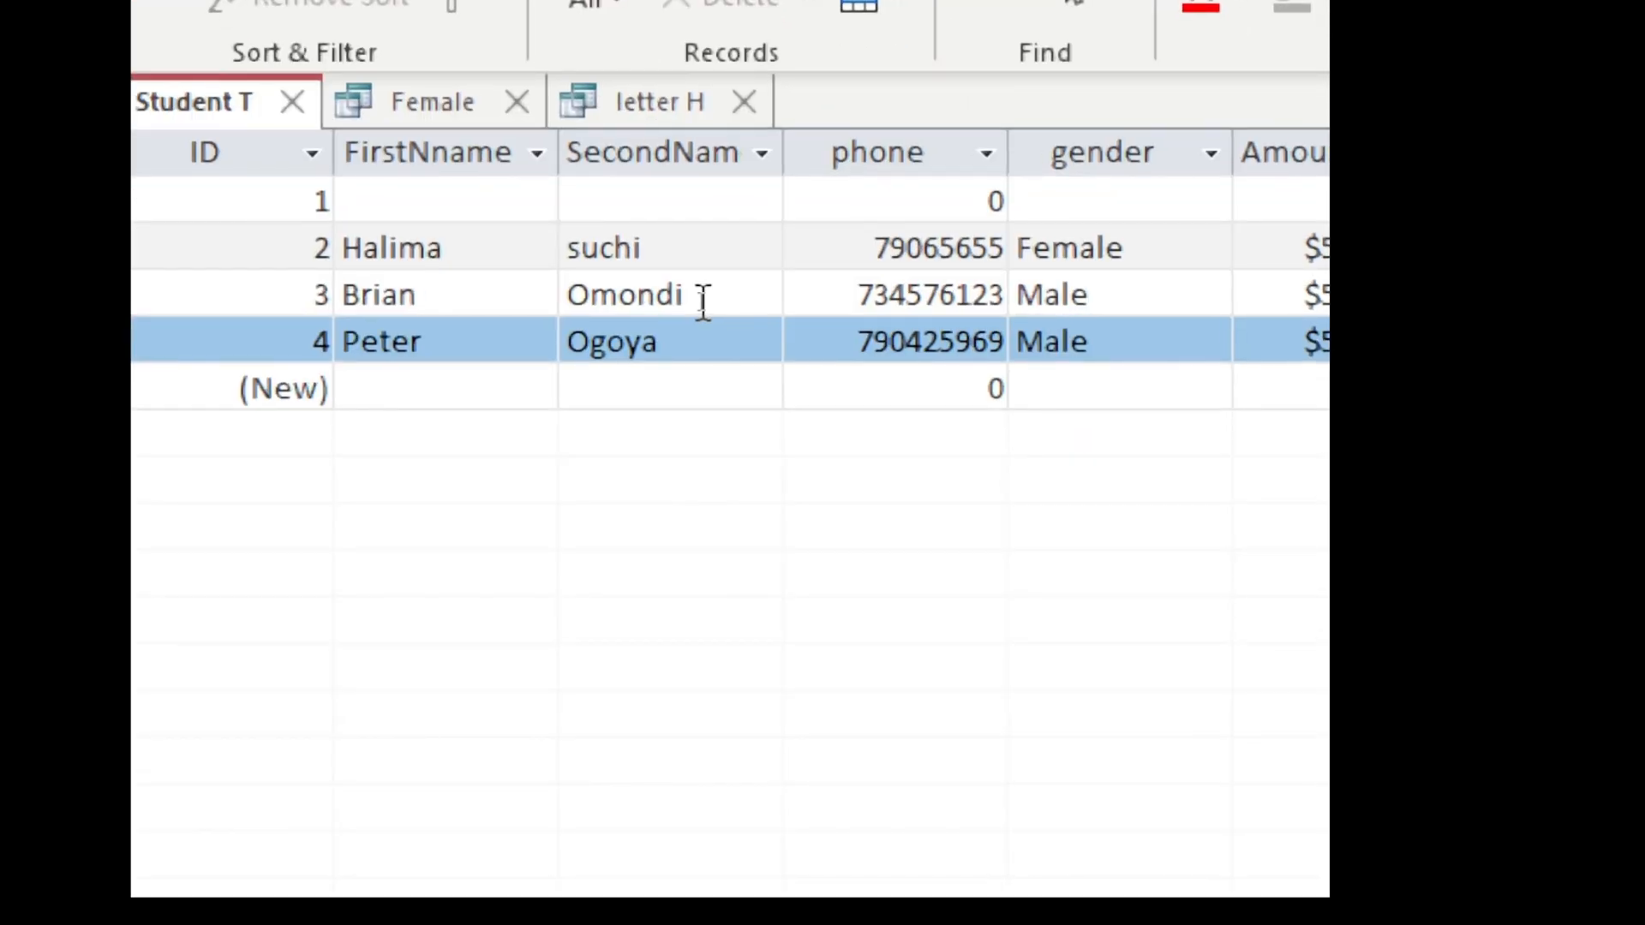
key("super+minus")
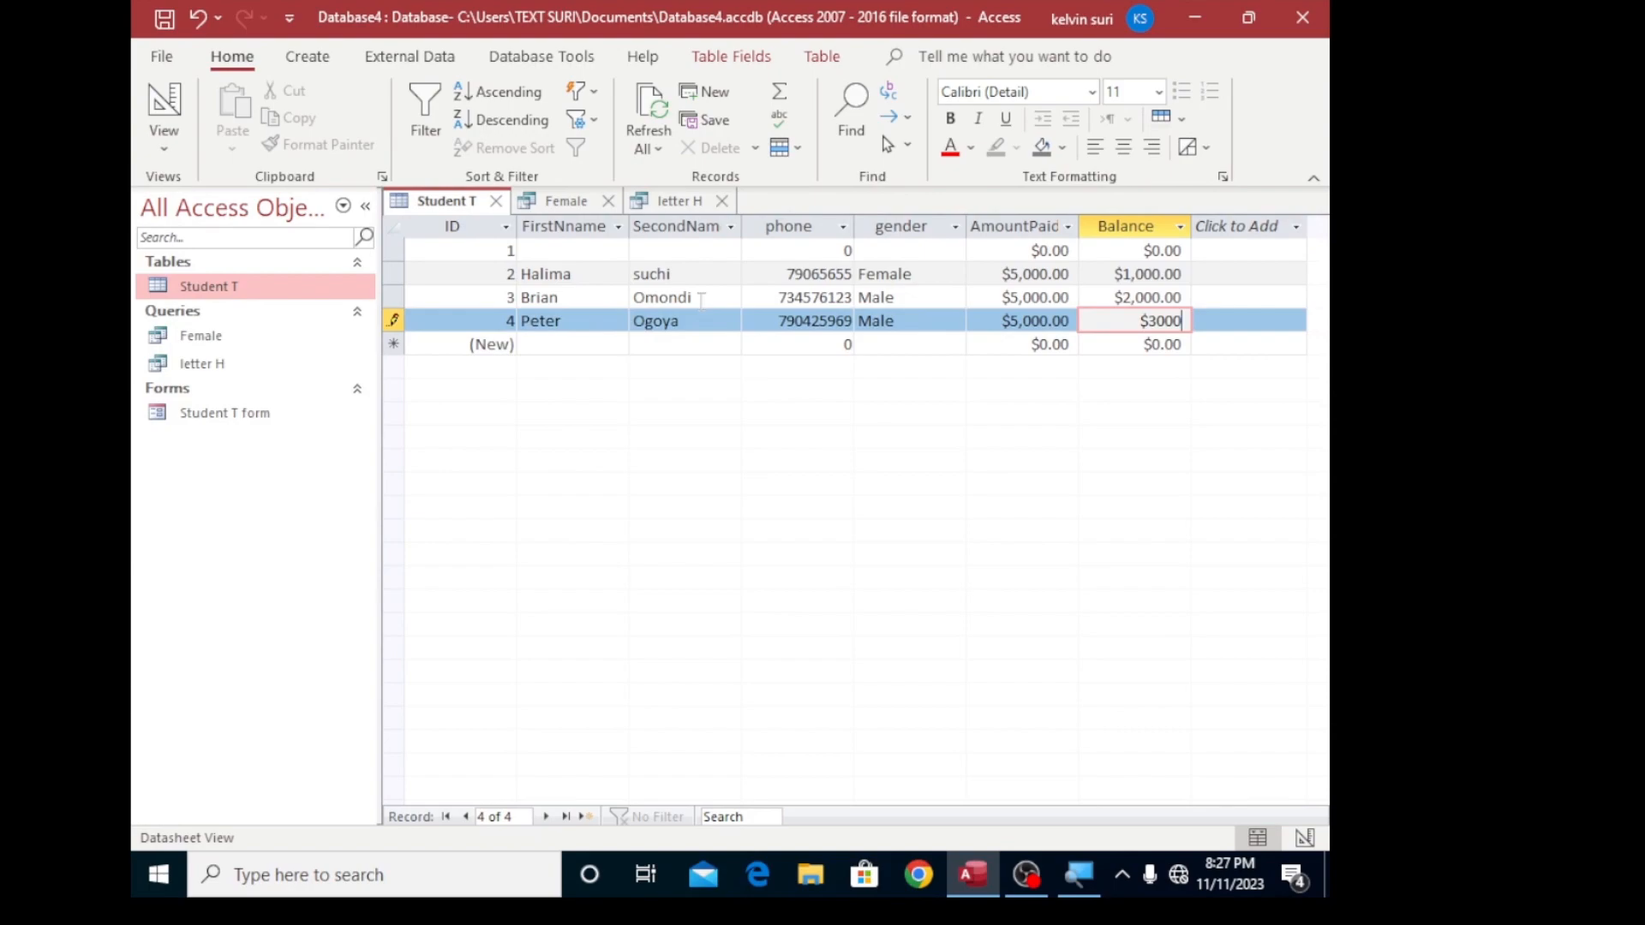
- Start a simple query from the Student T table with all its fields and proceed to the wizard's title page
left_click(311, 62)
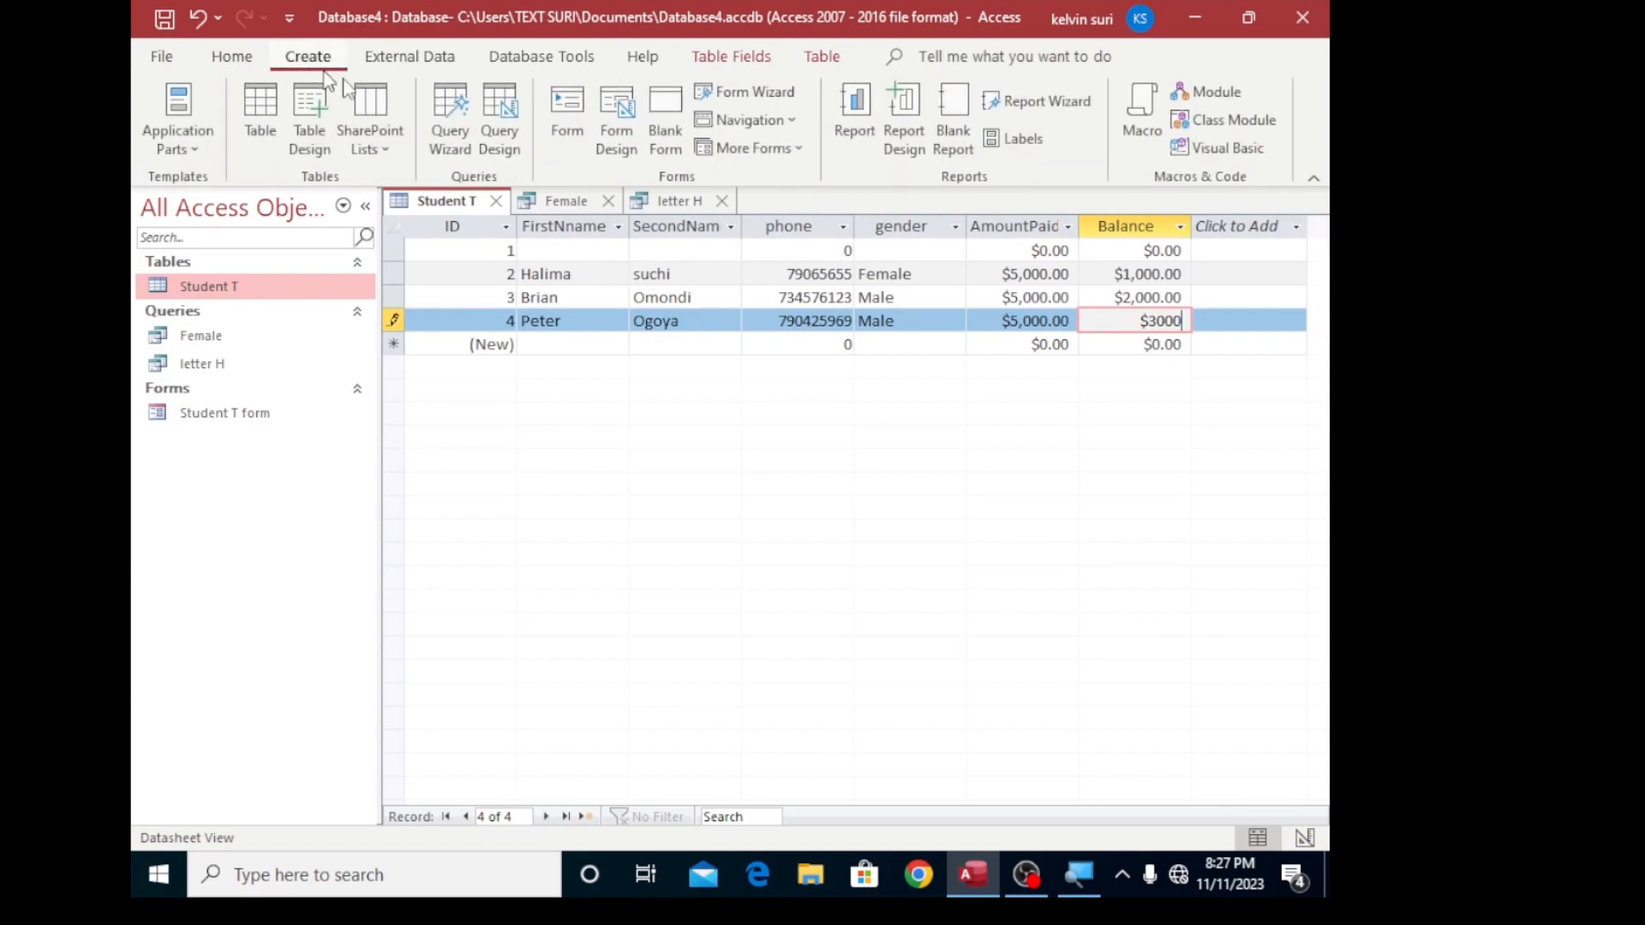
left_click(441, 137)
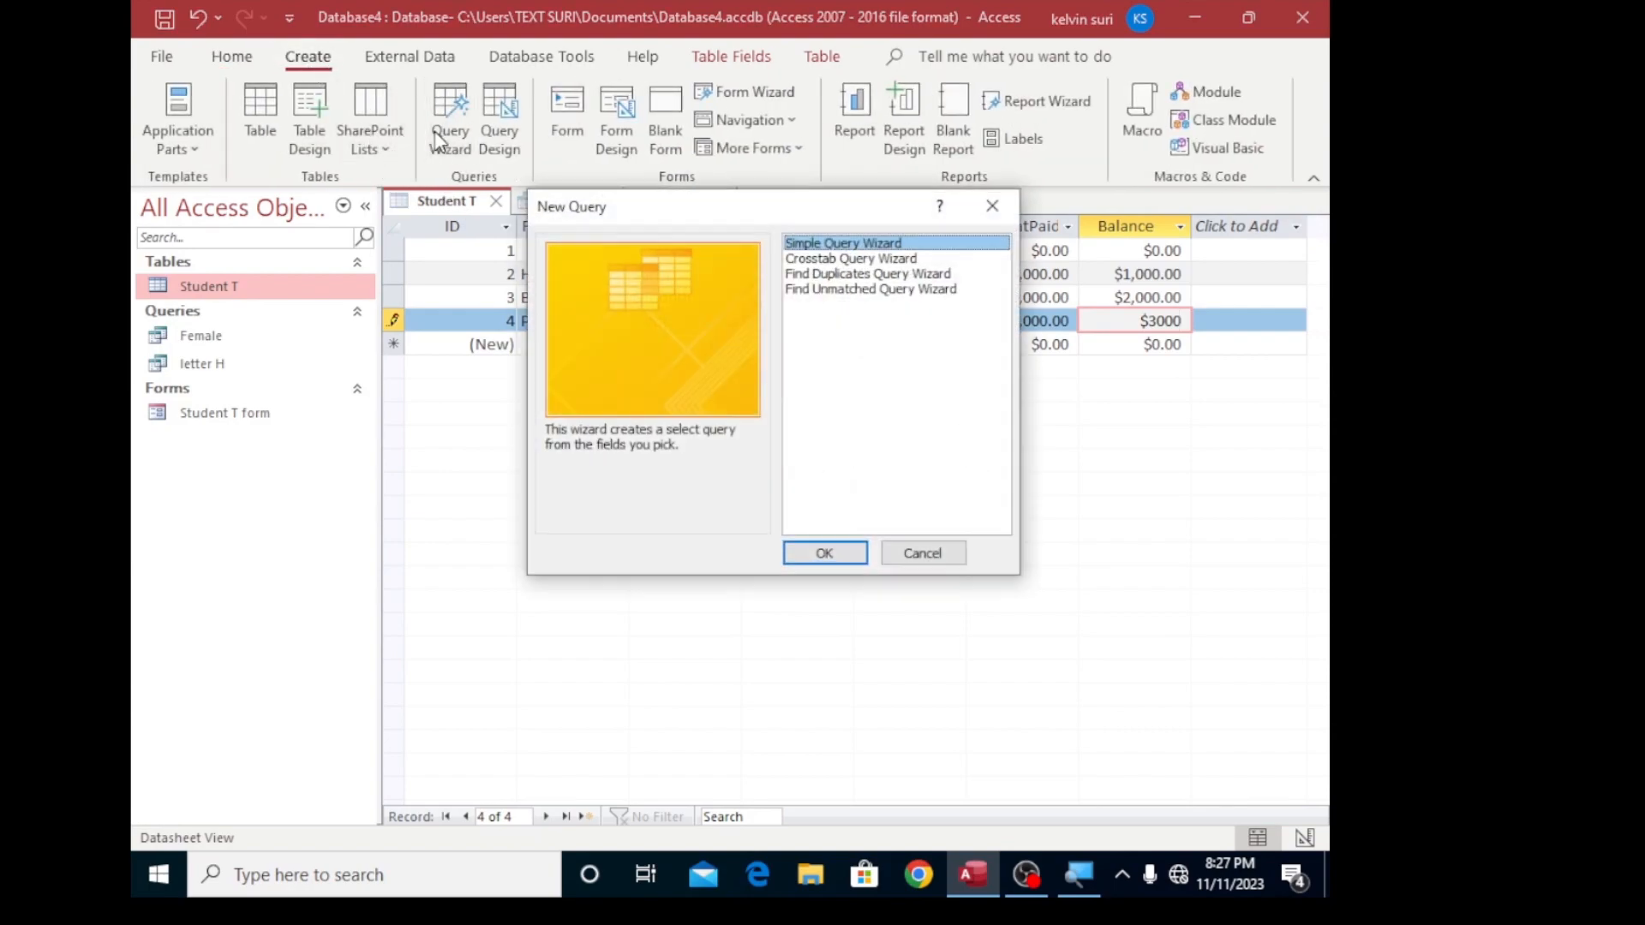
left_click(822, 555)
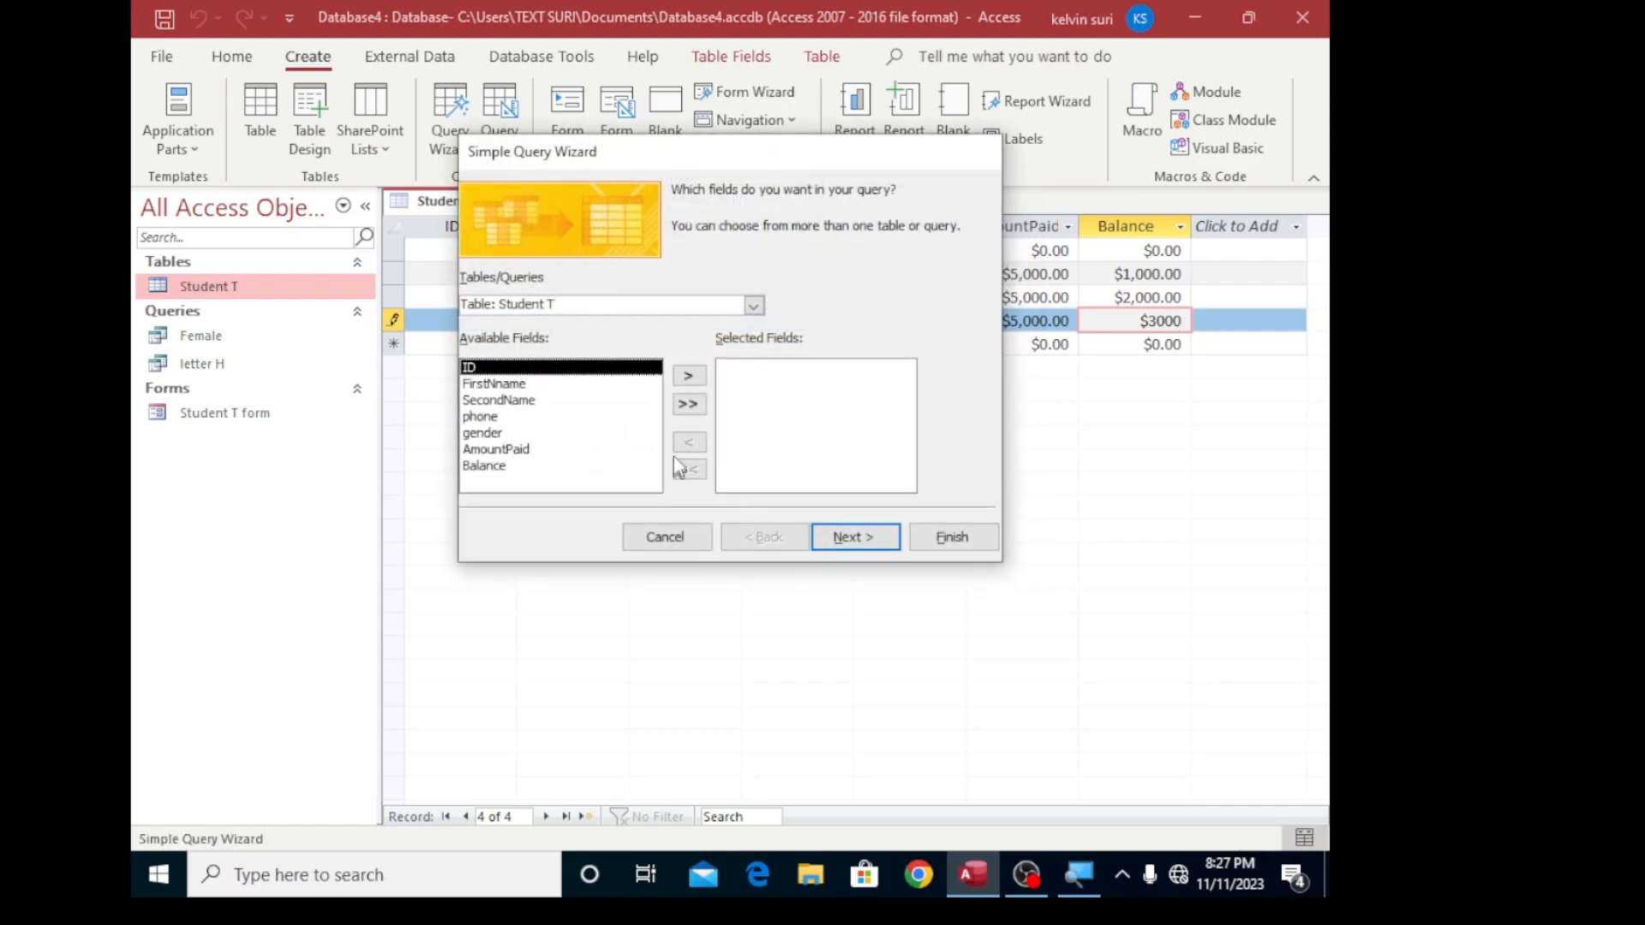
left_click(688, 403)
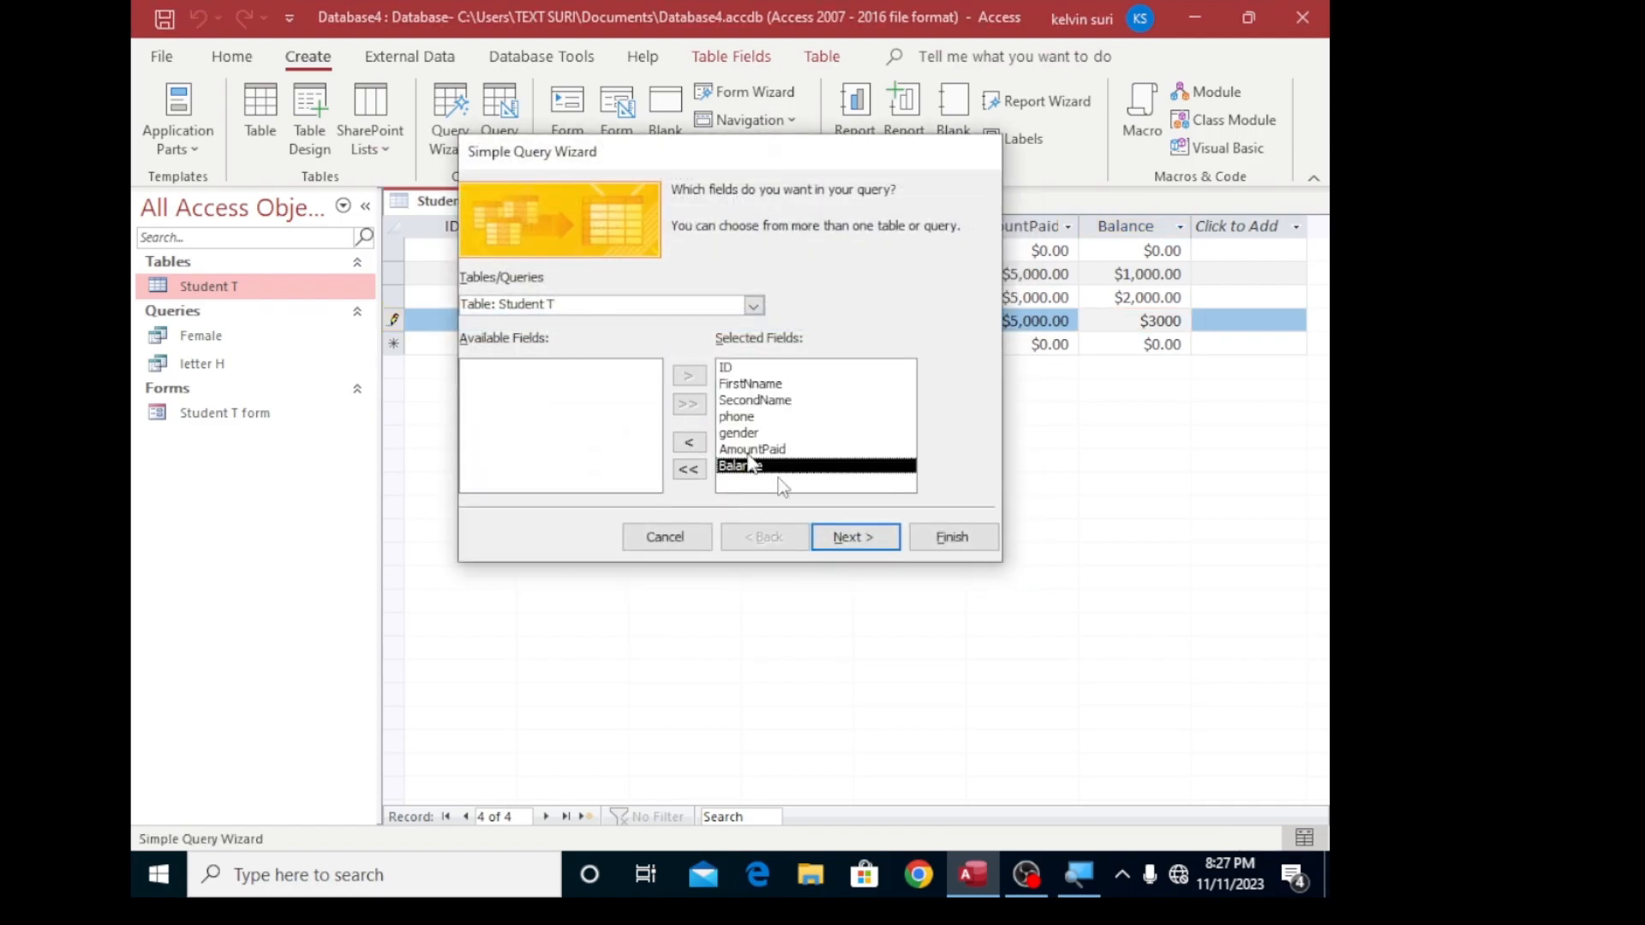
left_click(851, 539)
left_click(850, 538)
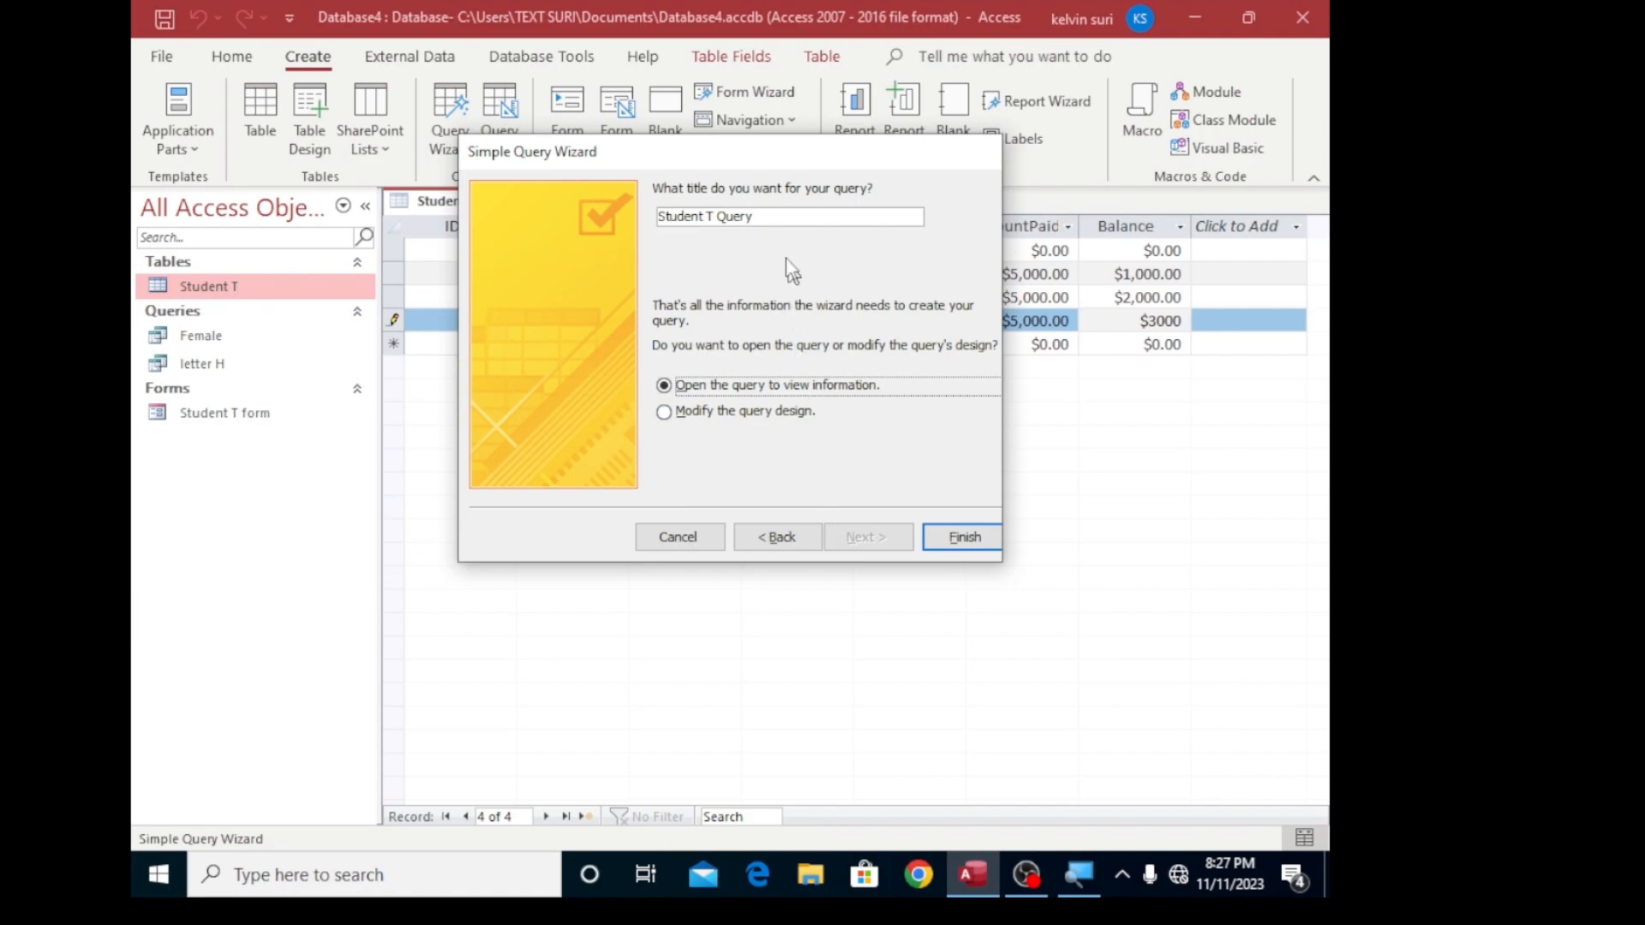
- Title the new query end i and finish the wizard, opening the query to view its information
left_click(763, 217)
key("BackSpace")
key("BackSpace")
key("BackSpace")
key("BackSpace")
key("BackSpace")
key("BackSpace")
key("BackSpace")
key("BackSpace")
key("BackSpace")
key("BackSpace")
key("BackSpace")
key("BackSpace")
key("BackSpace")
key("BackSpace")
key("BackSpace")
type("s")
key("BackSpace")
type("2")
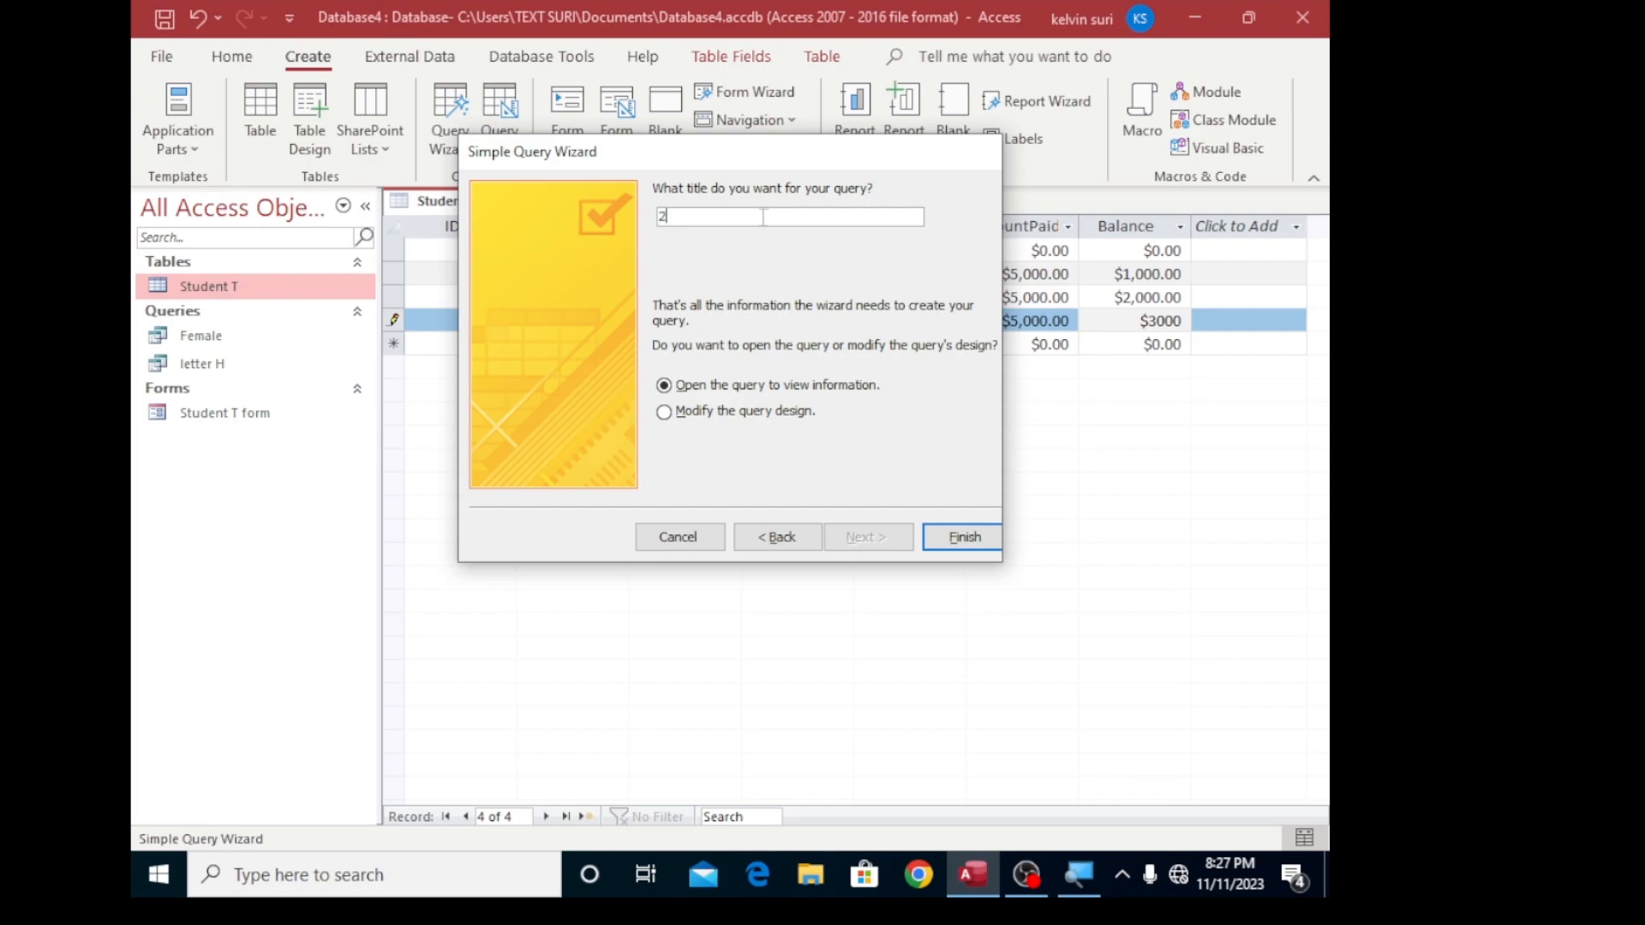
key("BackSpace")
type("end")
type("i")
left_click(943, 540)
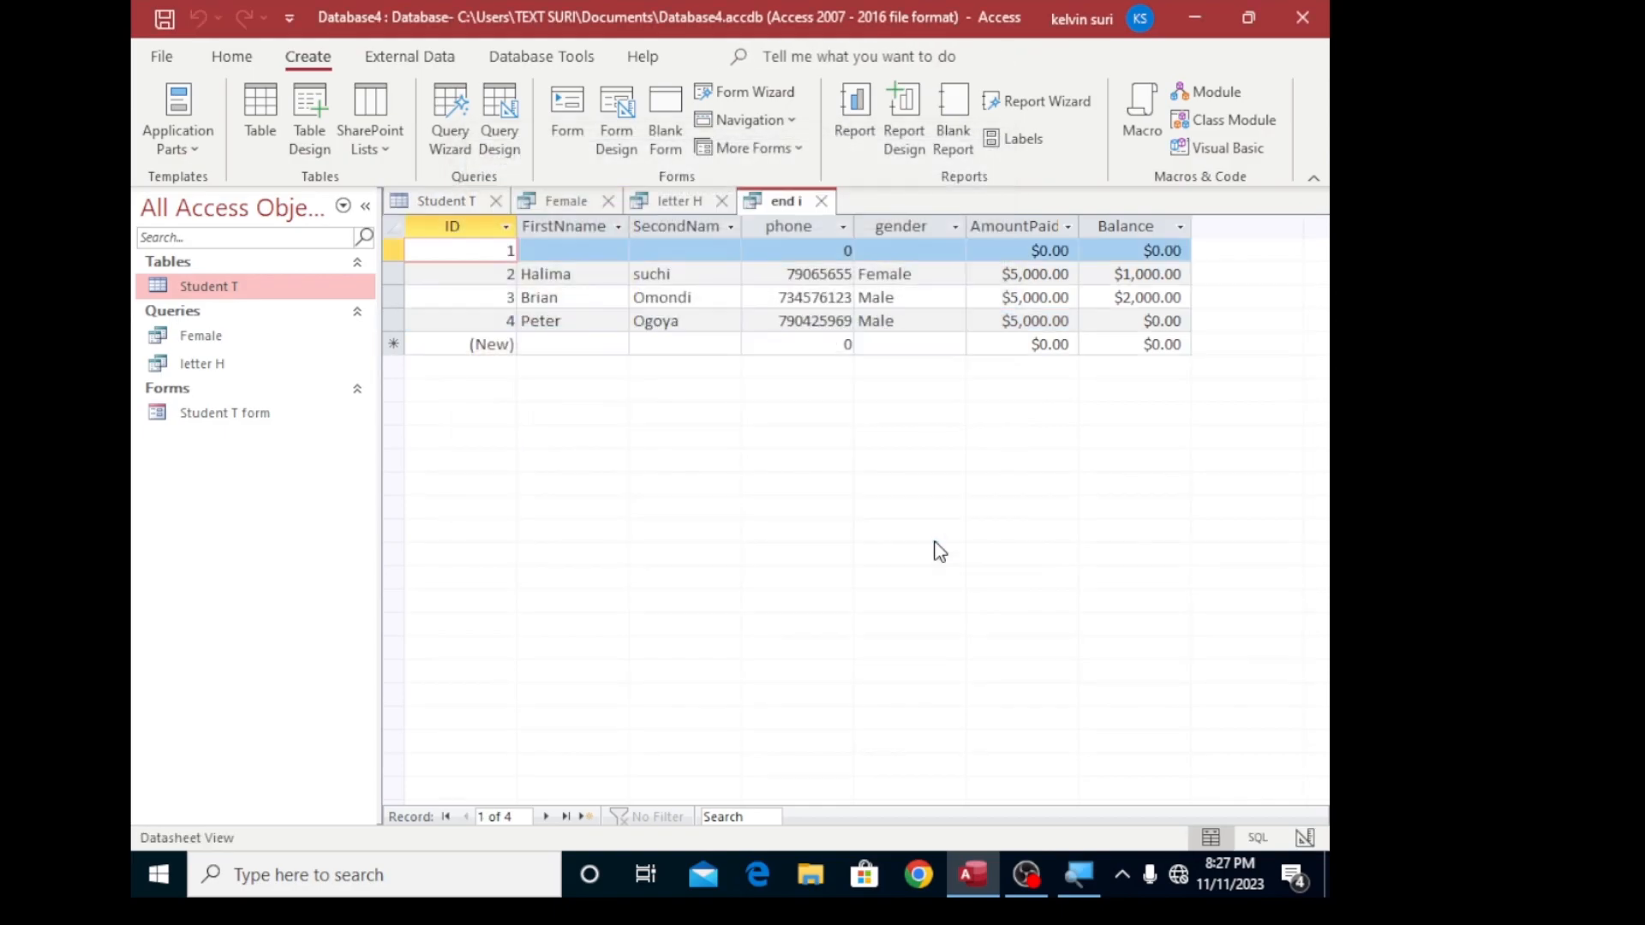
- Add the criterion *i to the SecondName field in the end i query's design and run the query
right_click(189, 335)
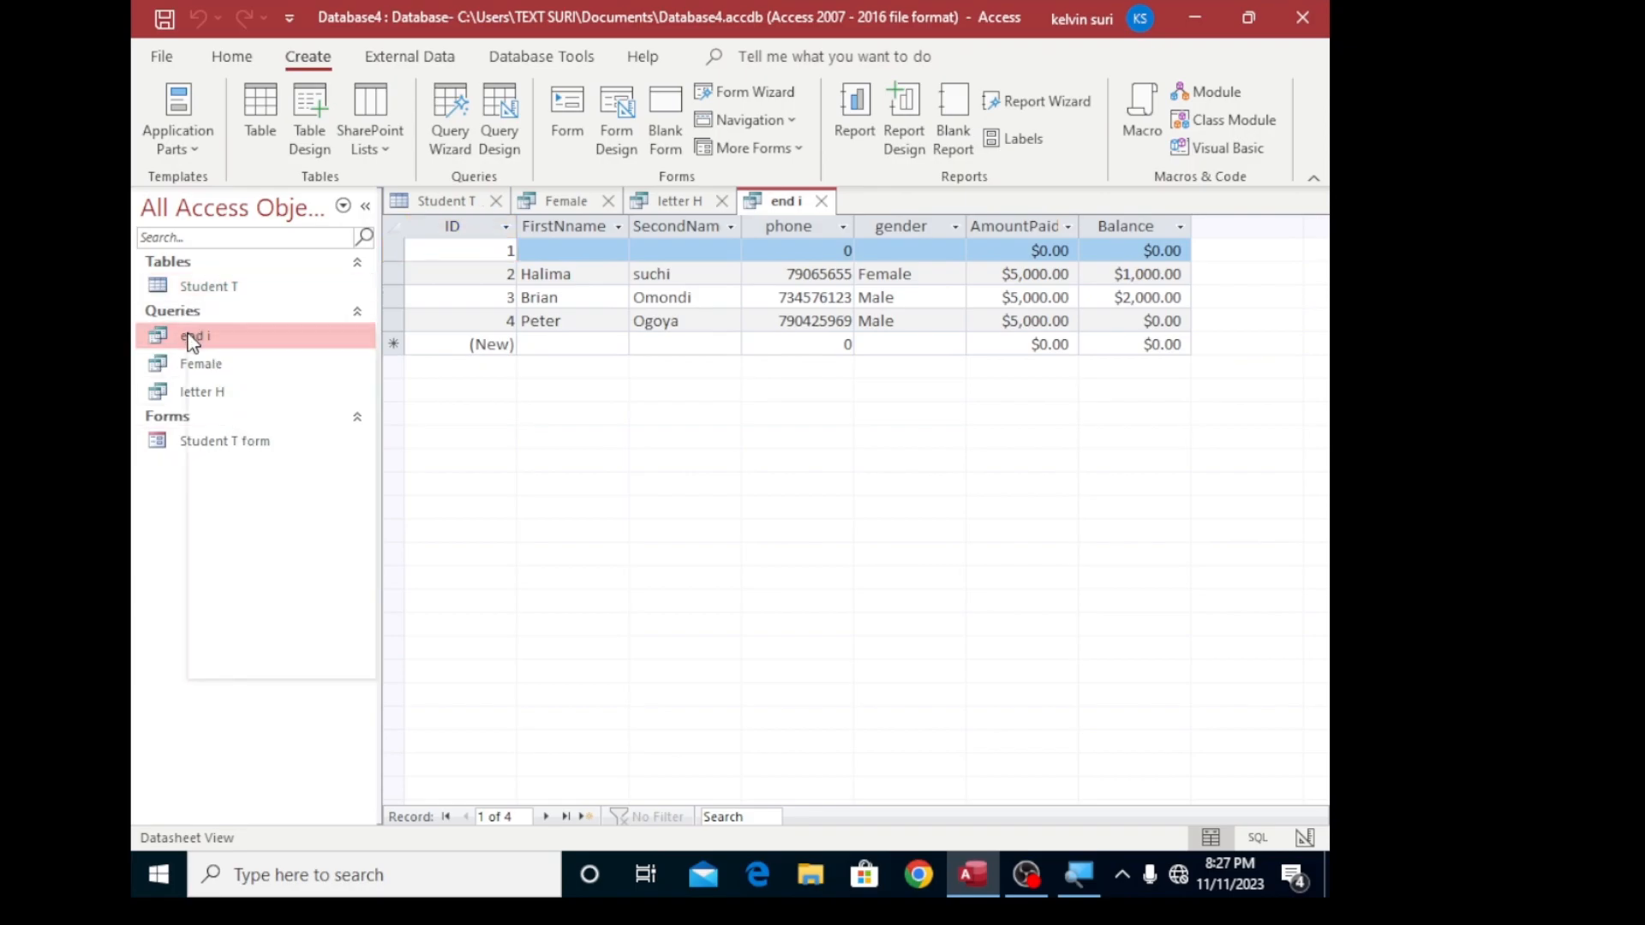
left_click(268, 385)
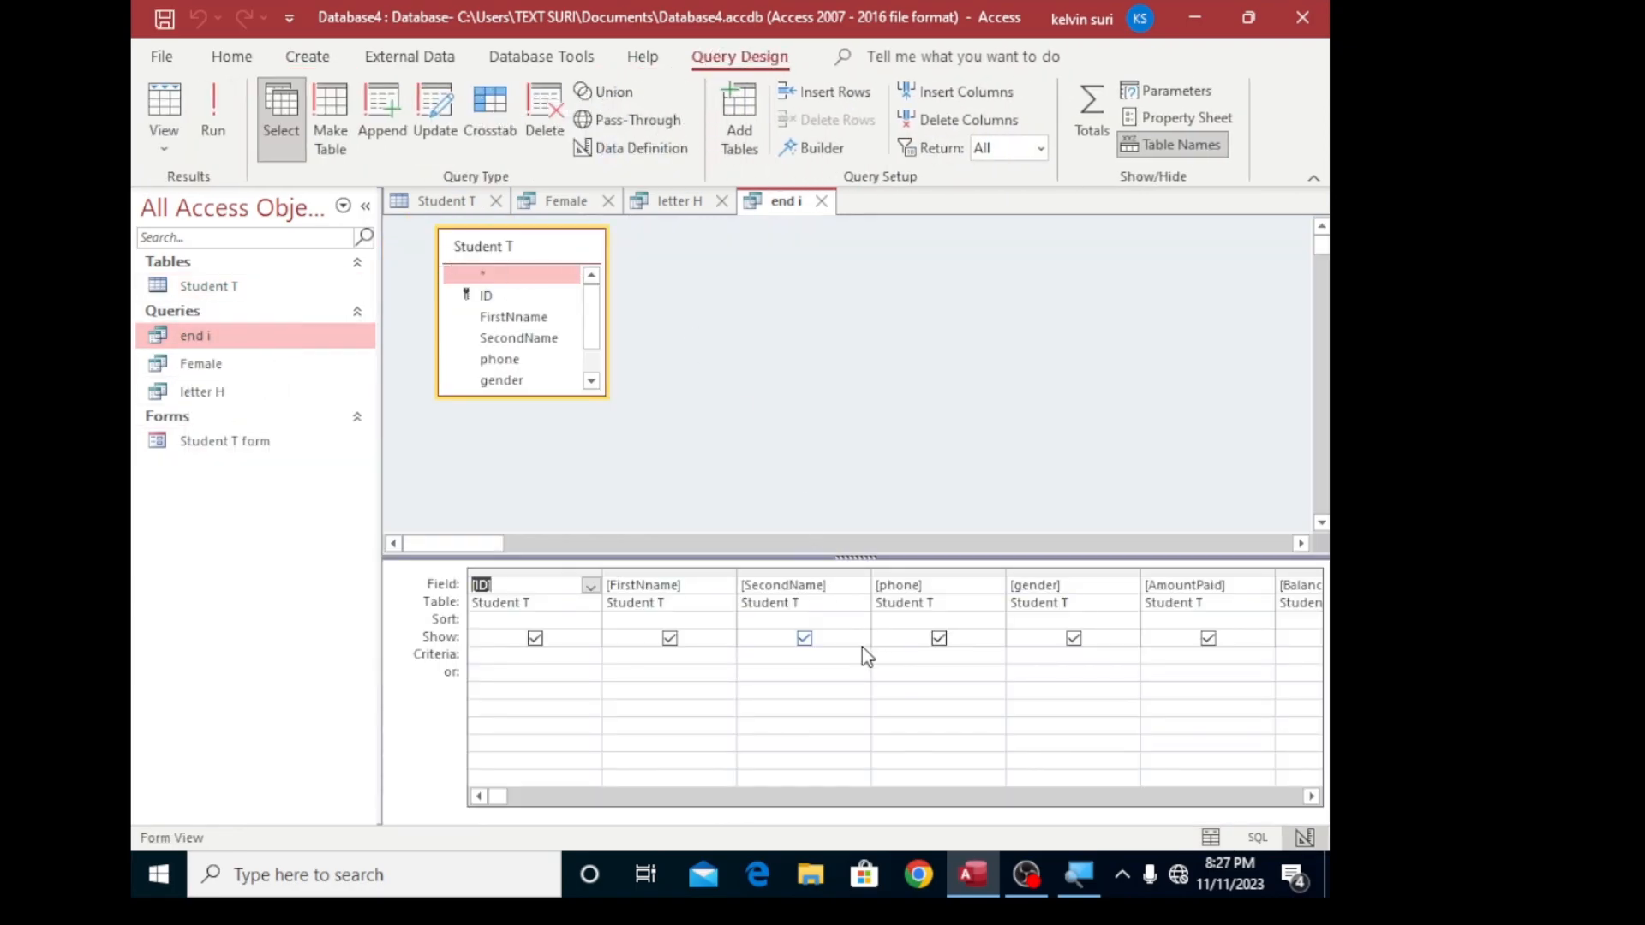
left_click(772, 651)
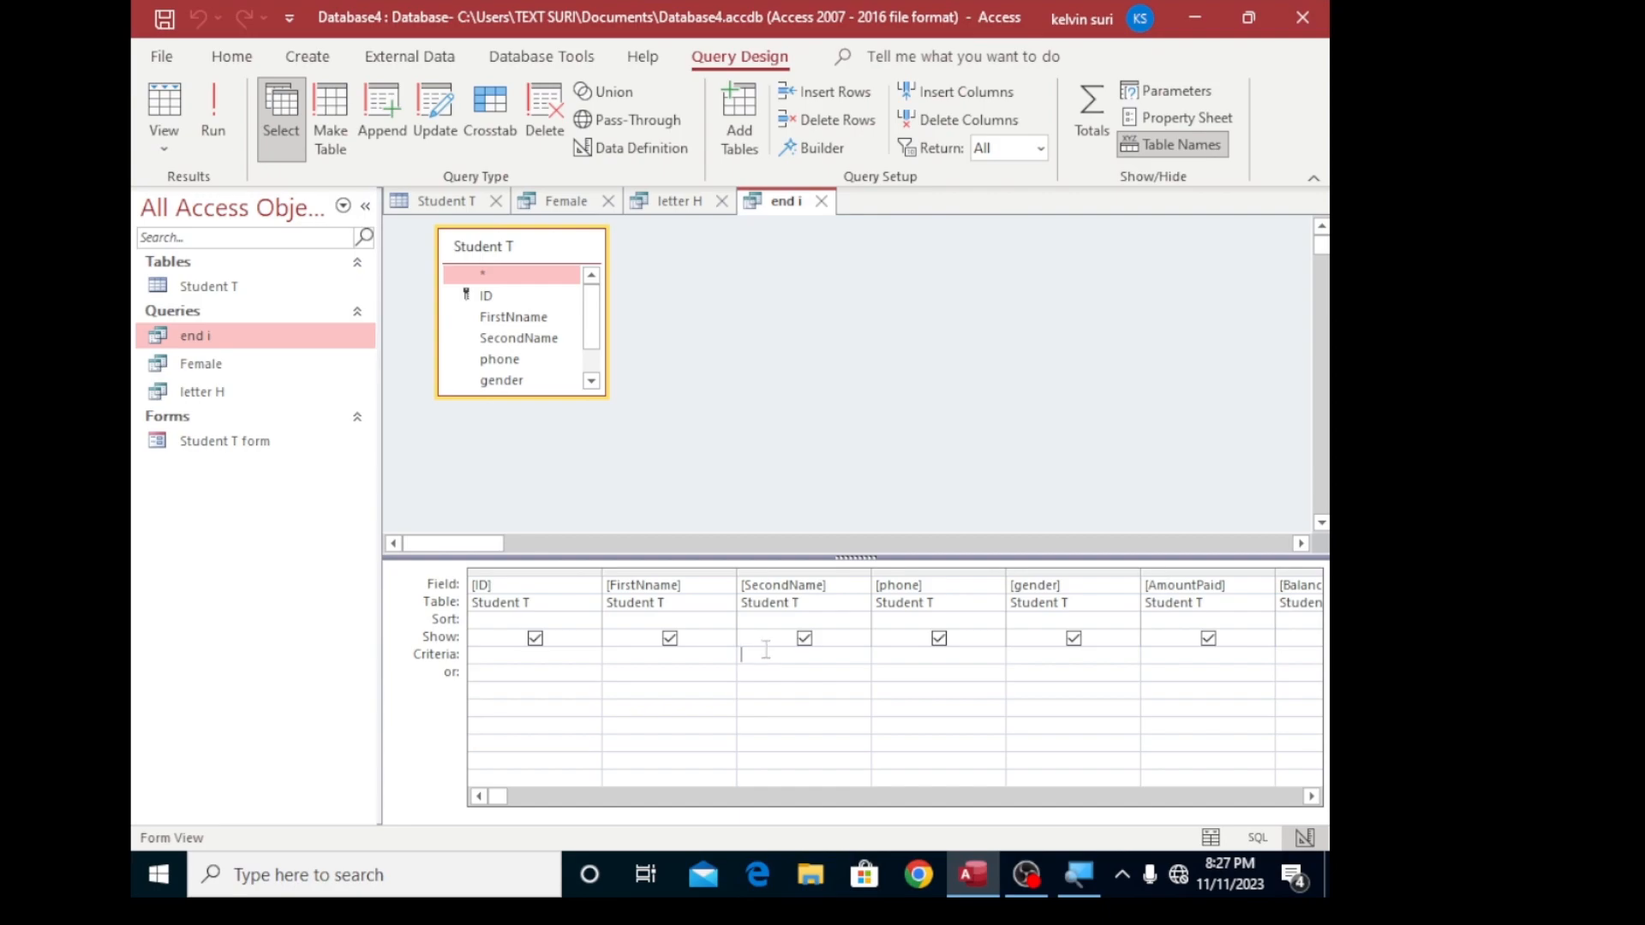
type("*i")
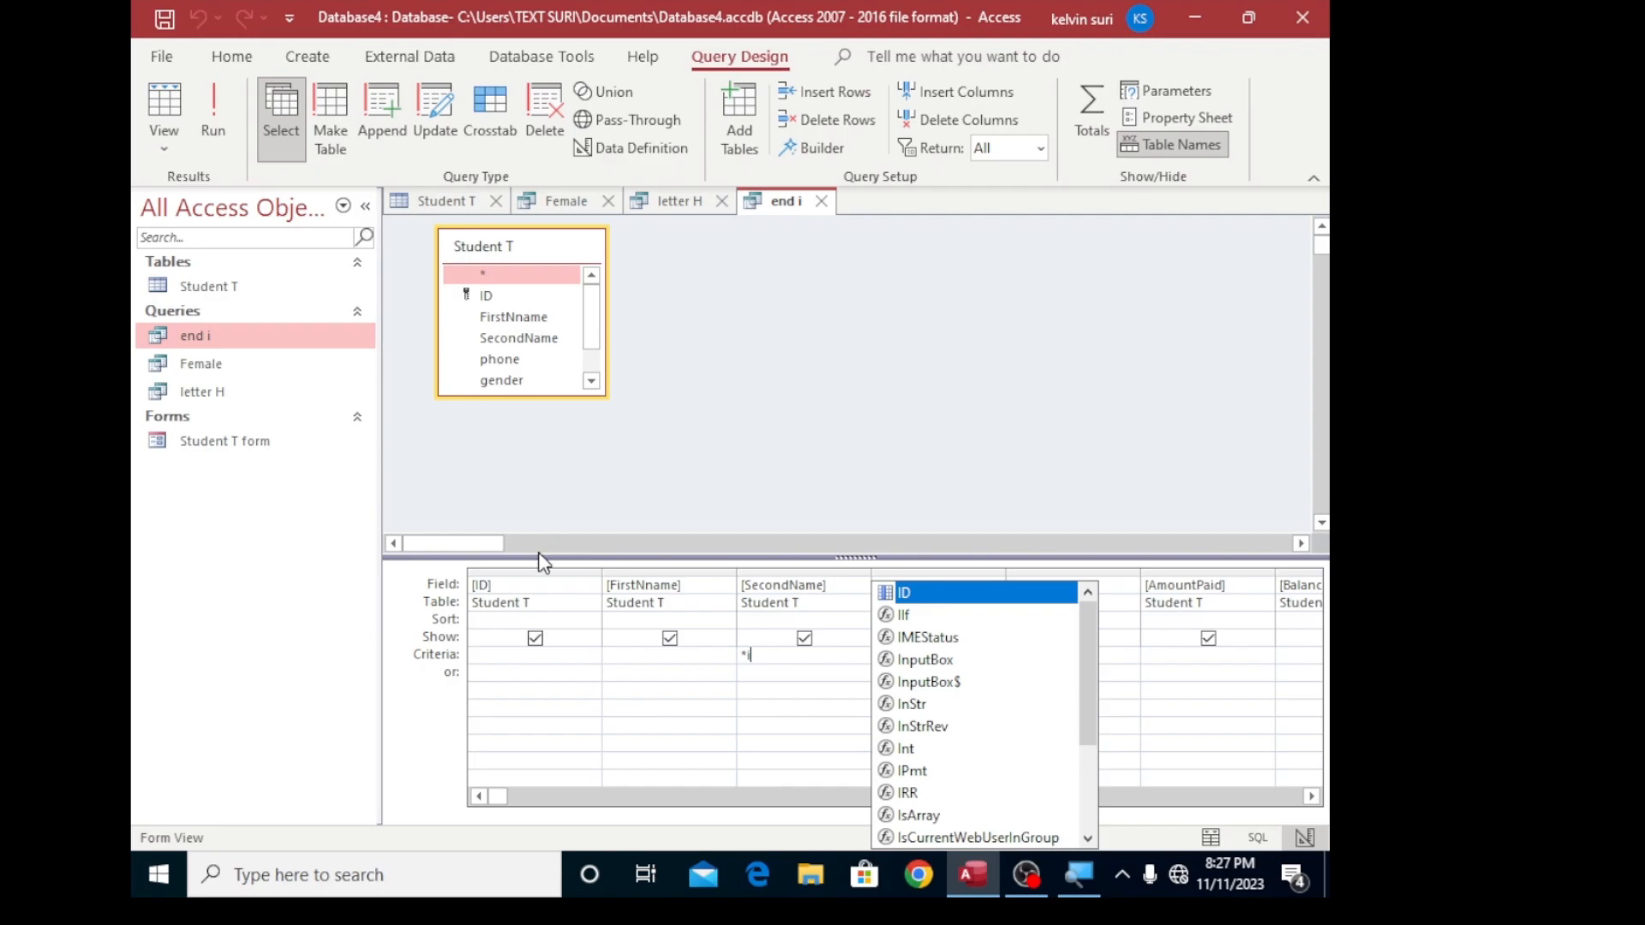
left_click(778, 656)
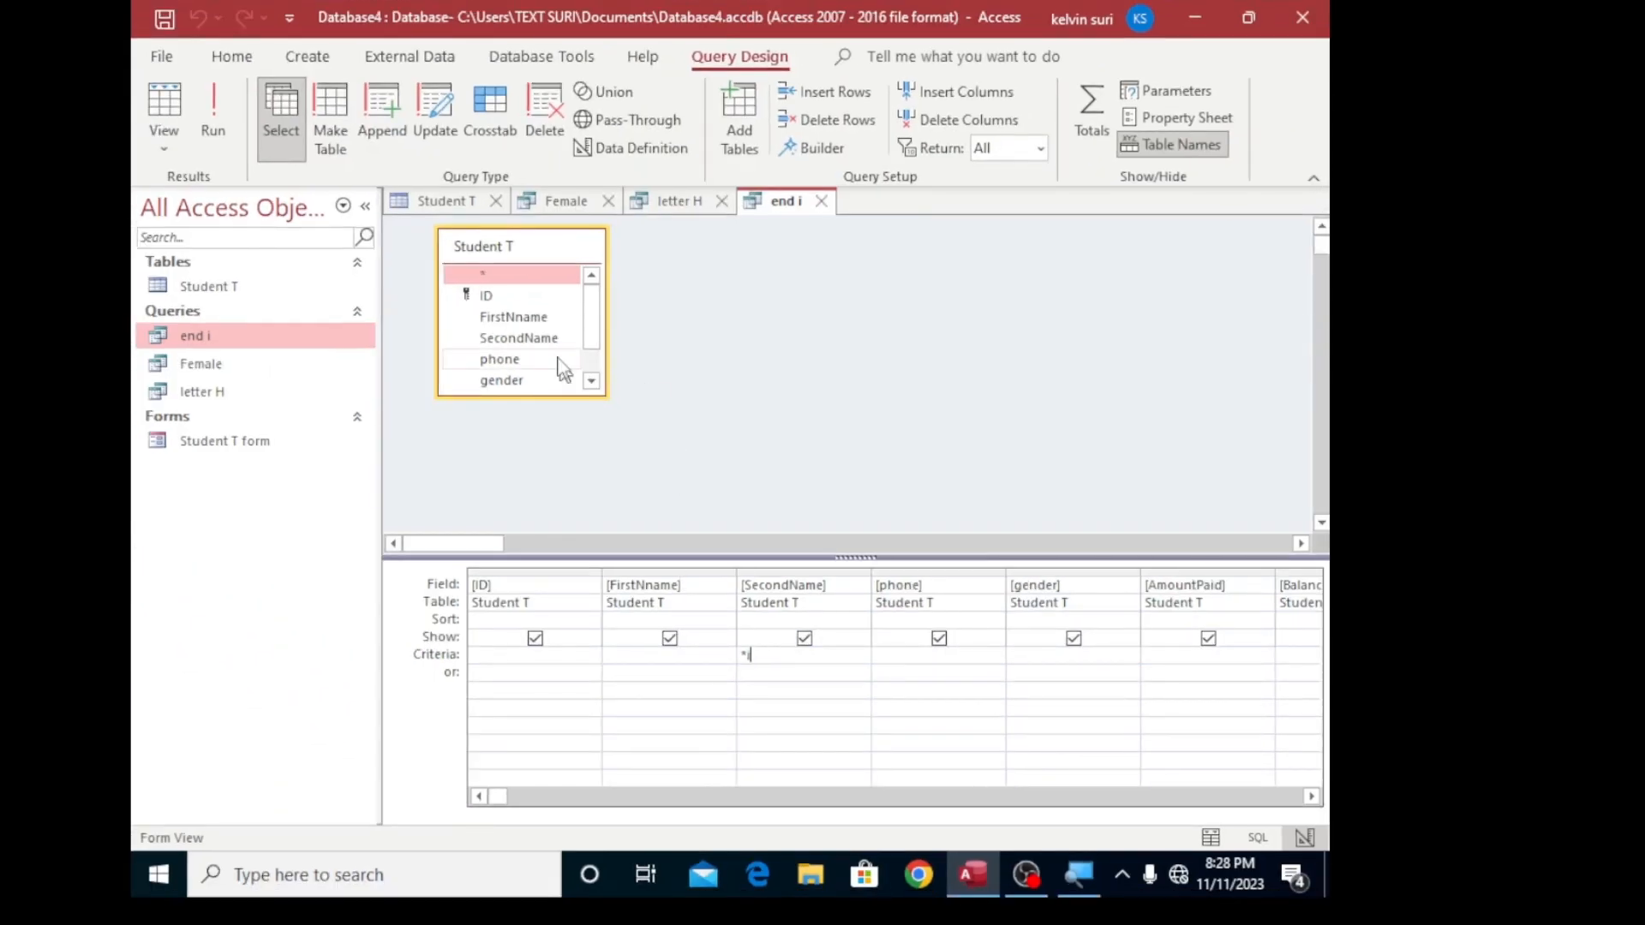
left_click(225, 125)
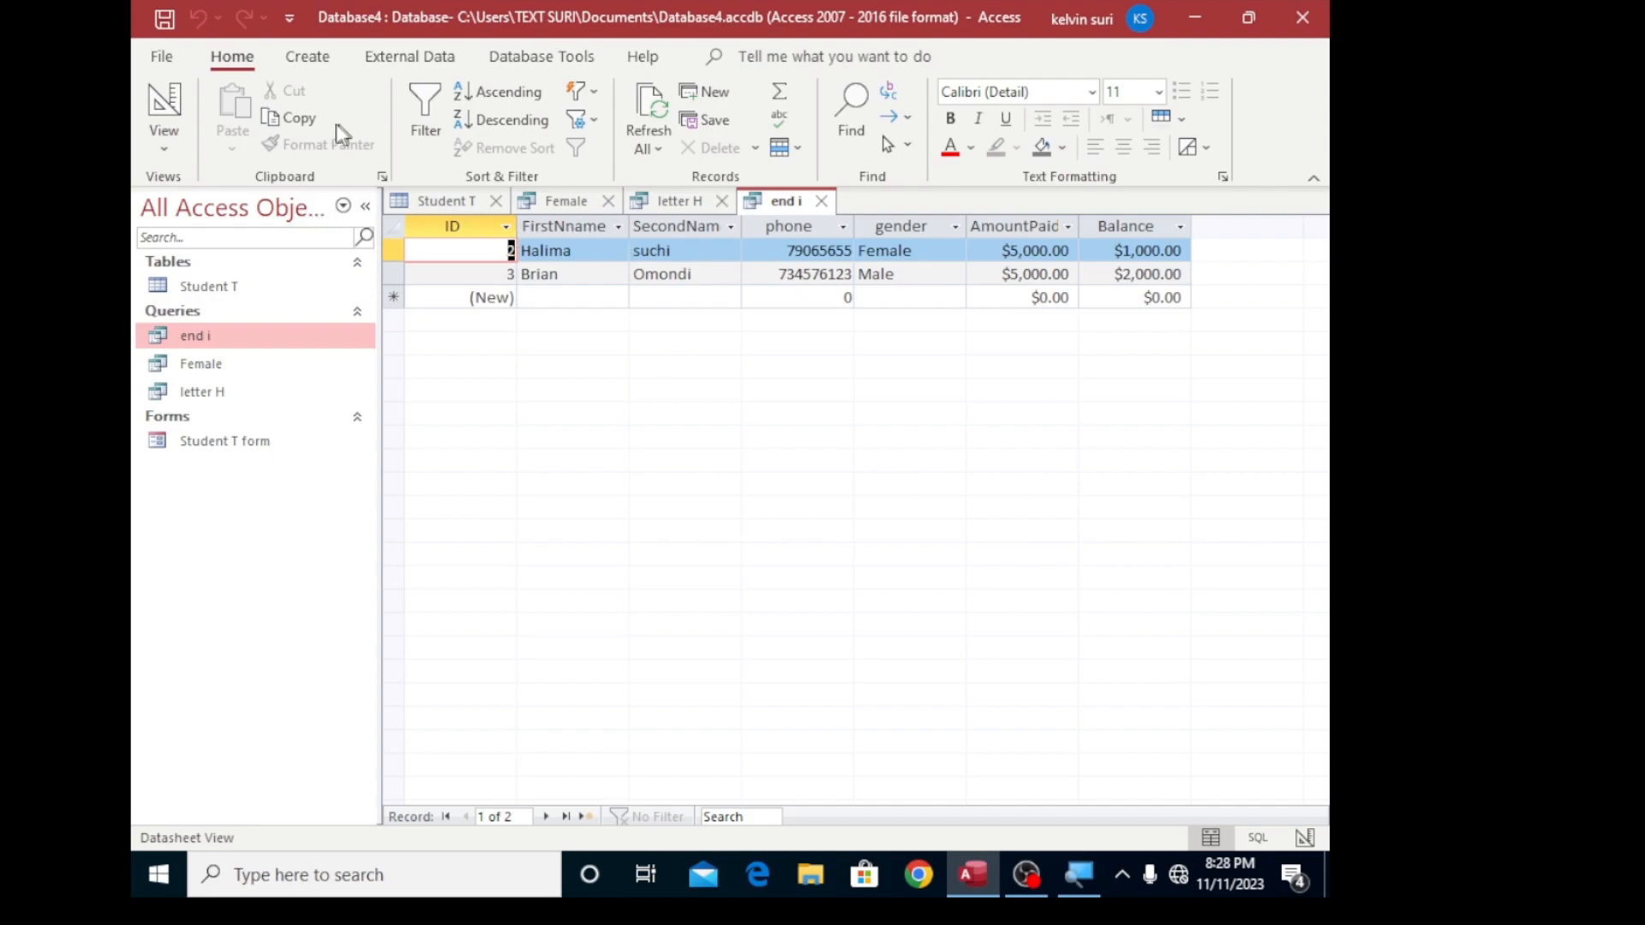
left_click(313, 59)
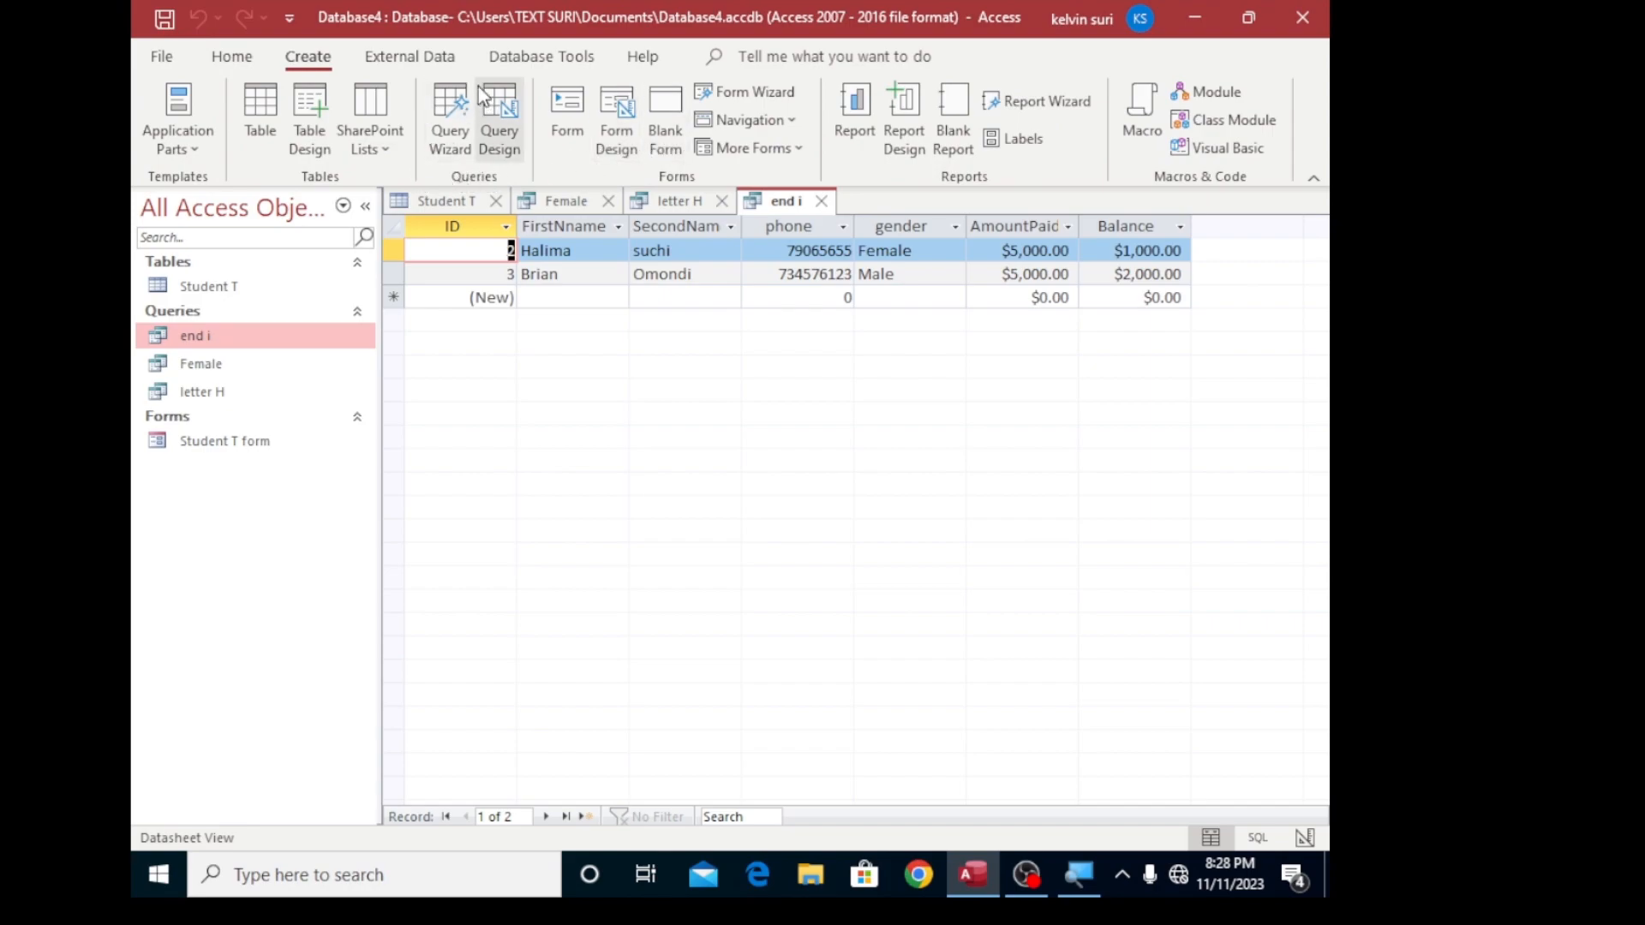
left_click(528, 60)
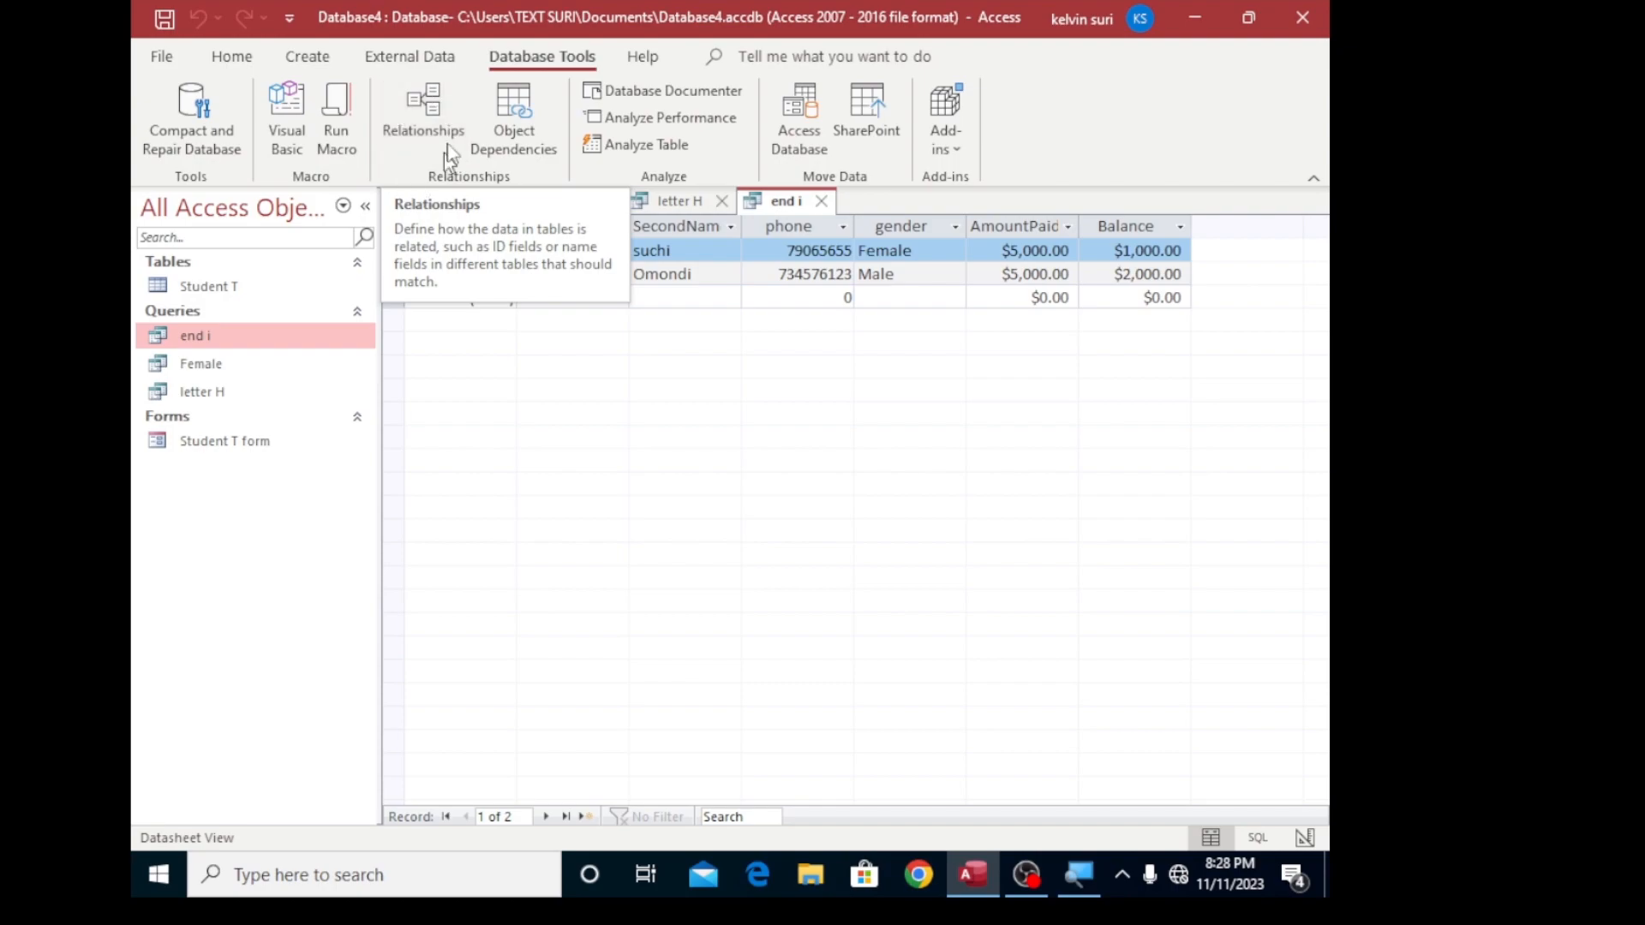
left_click(239, 63)
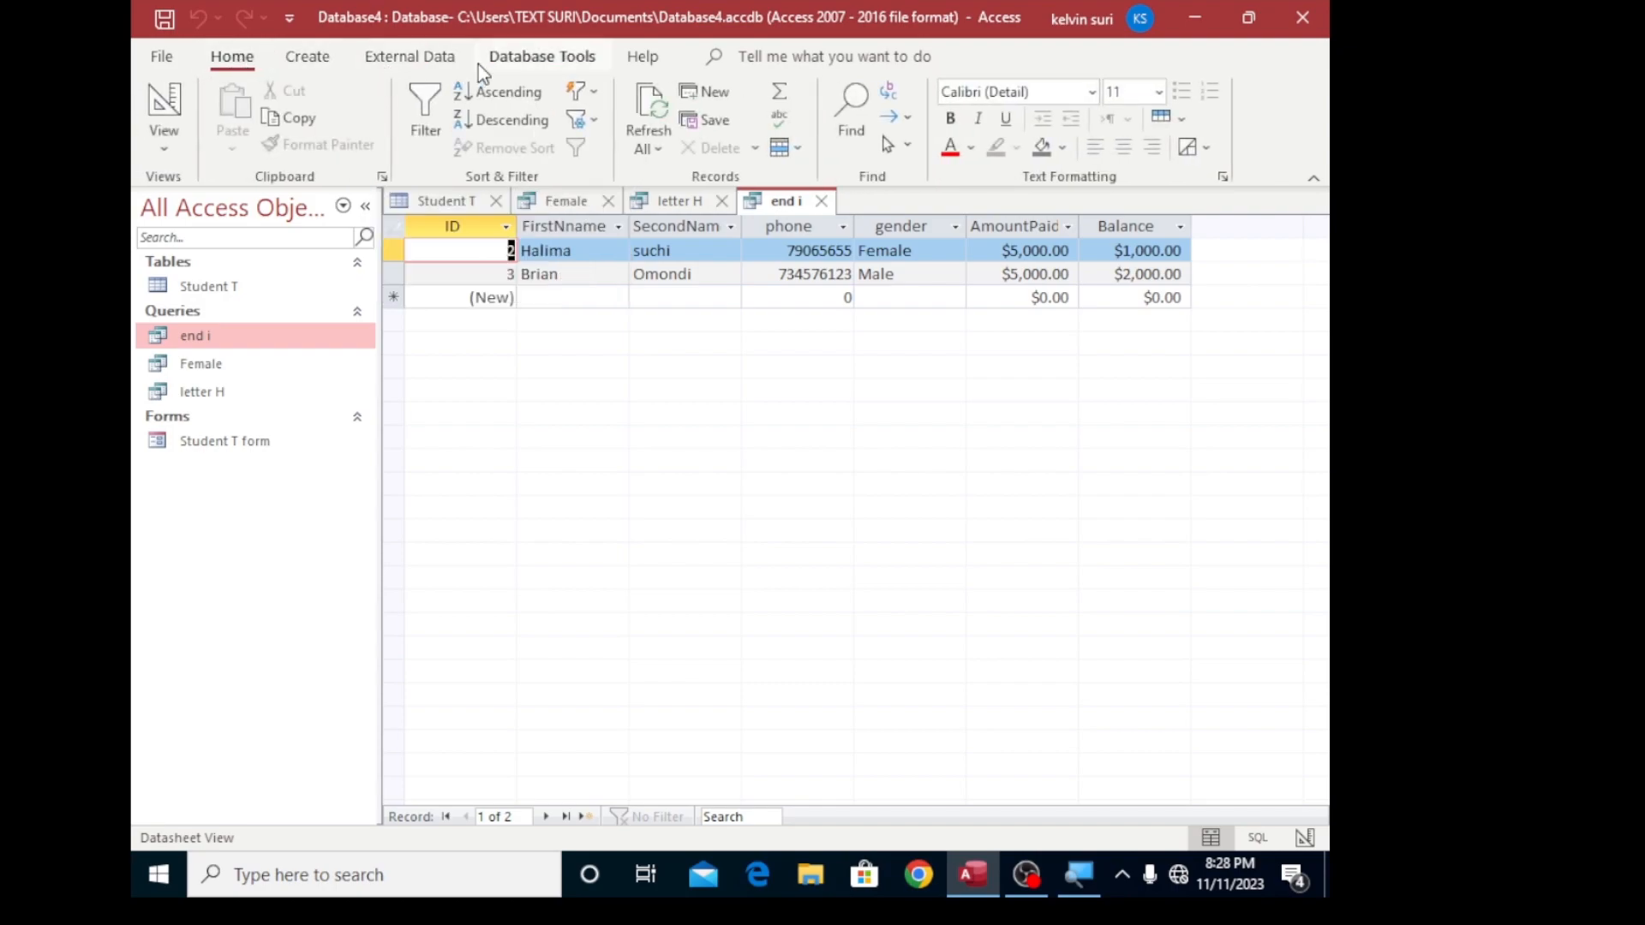
left_click(552, 62)
left_click(433, 62)
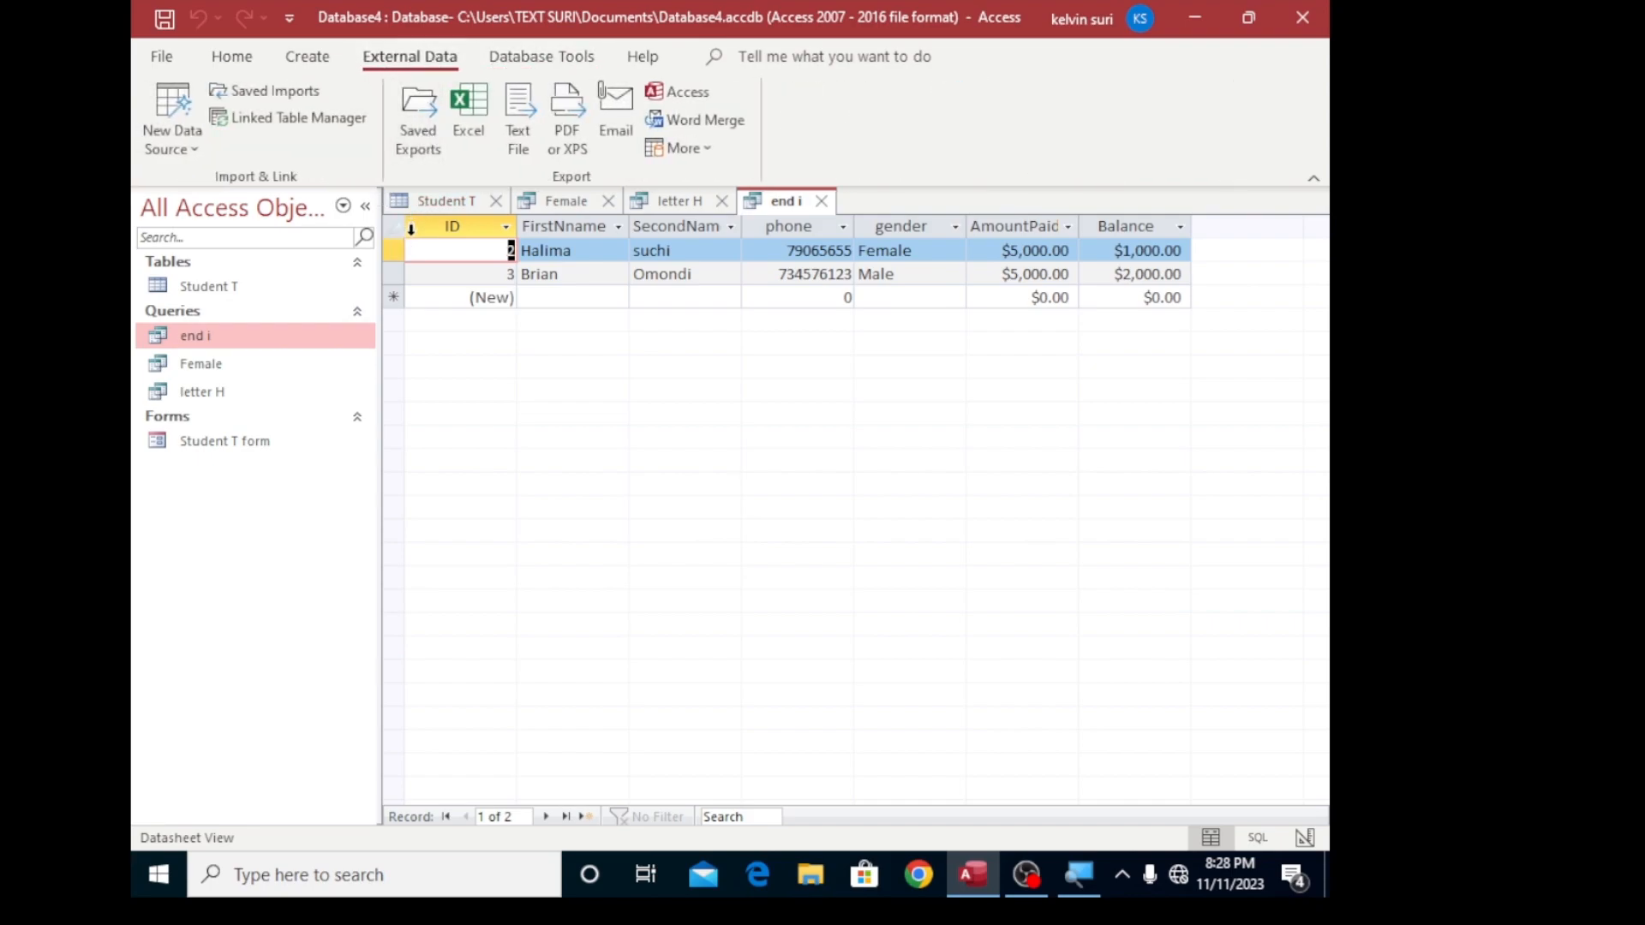
- Return to the Student T table and select its empty first record, committing the pending edit in record 4
left_click(237, 288)
double_click(237, 287)
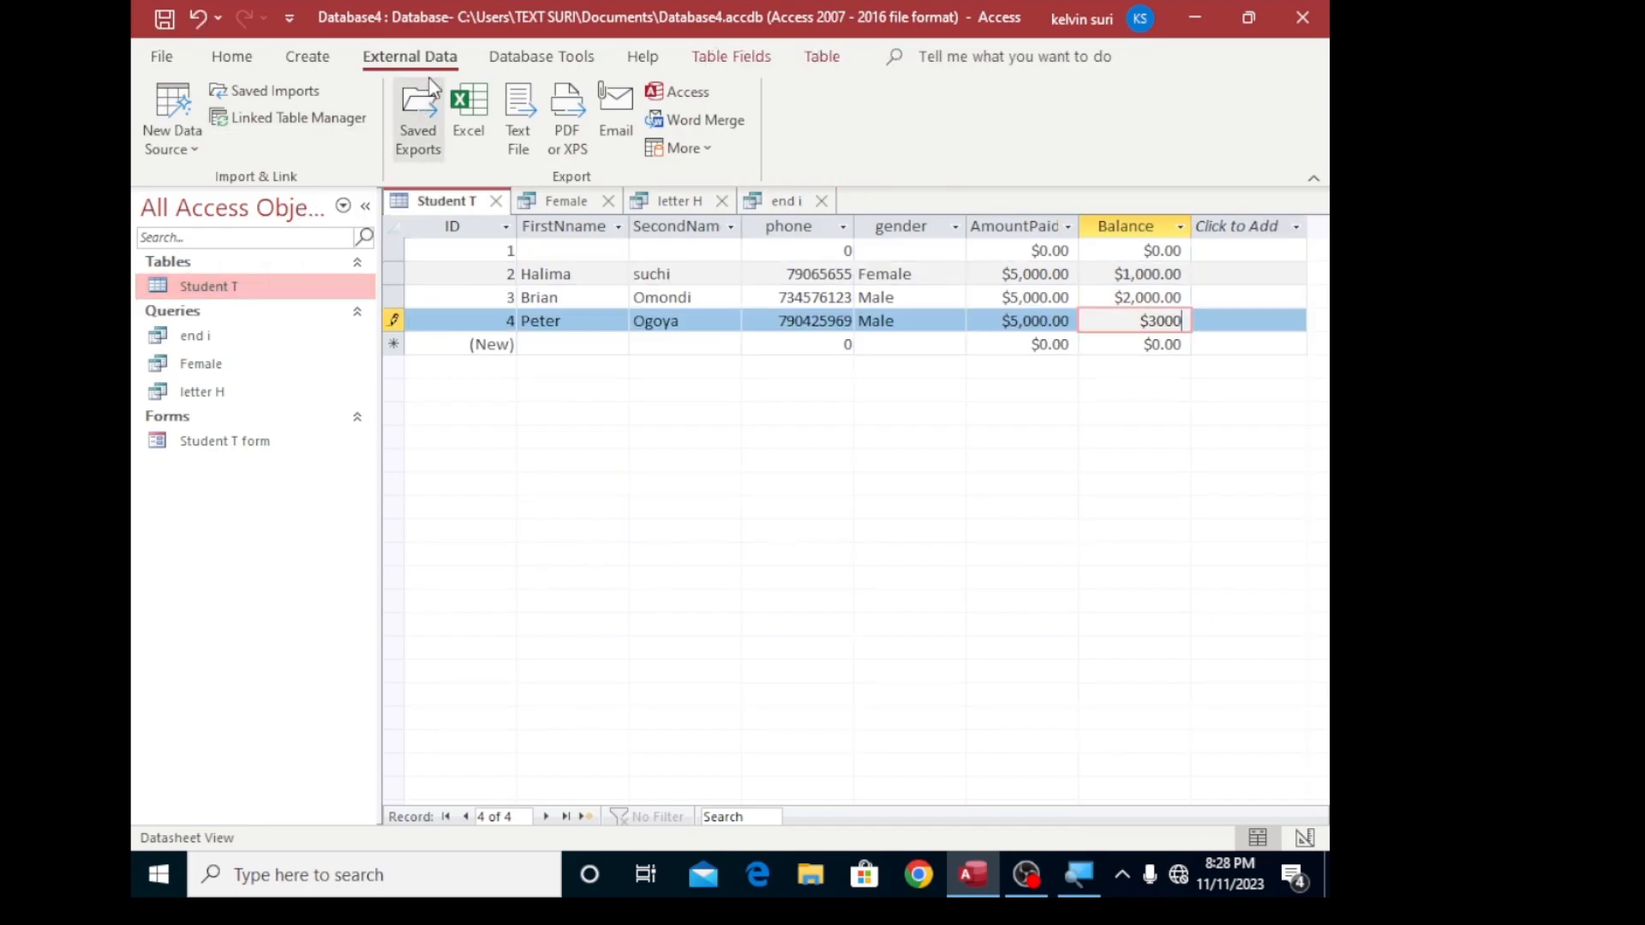
left_click(515, 58)
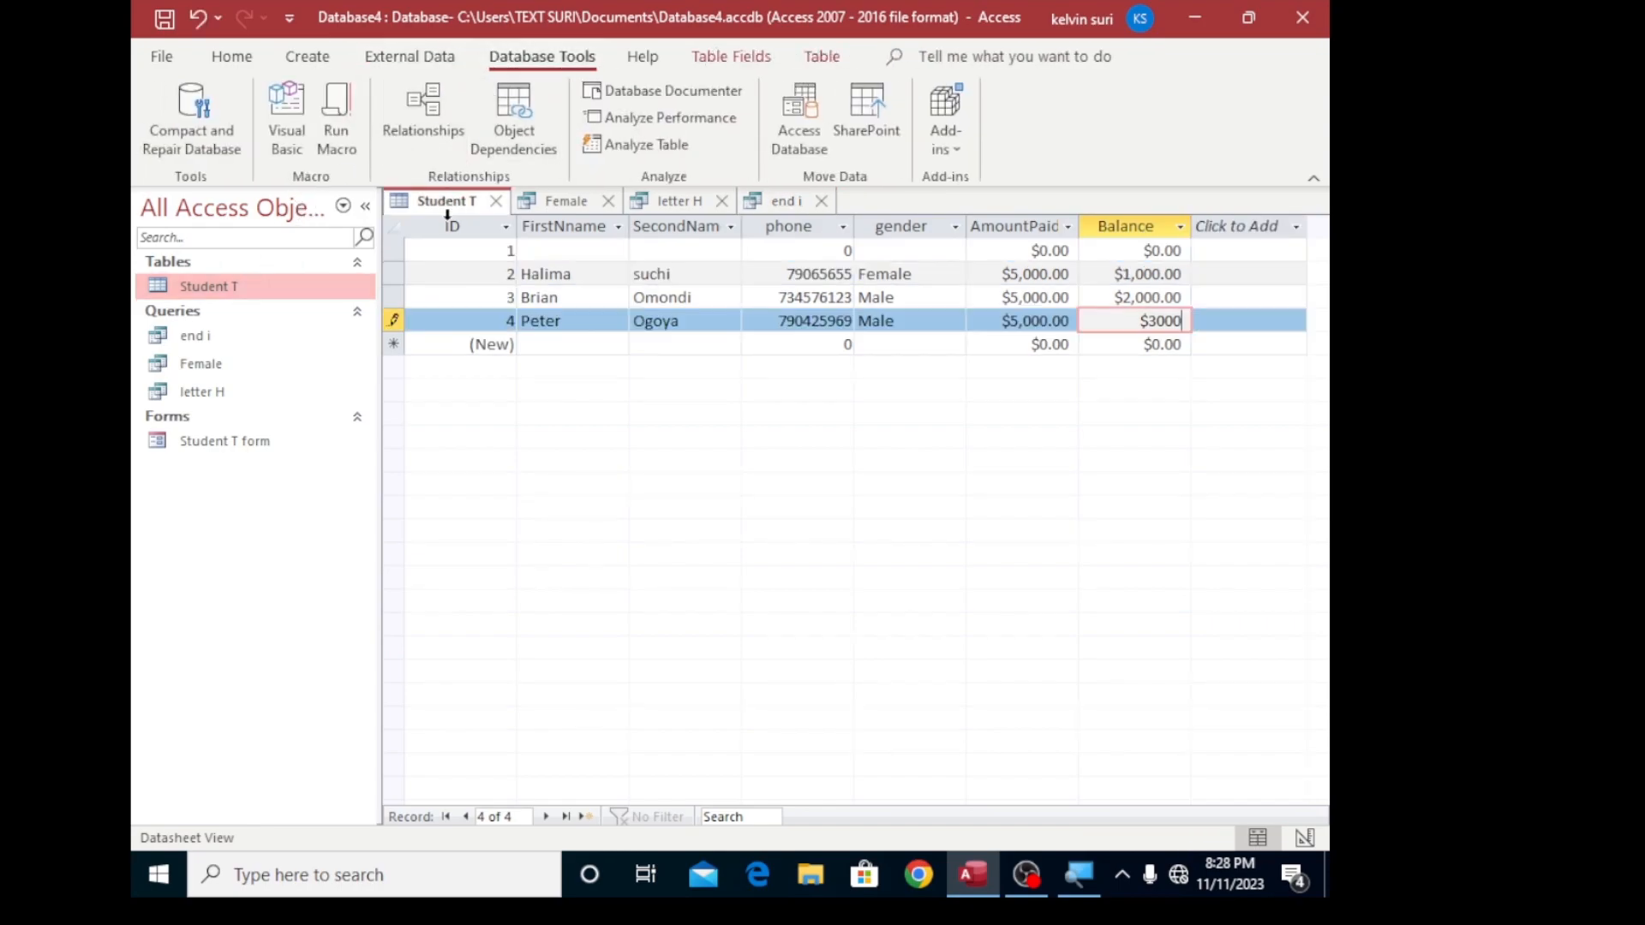
left_click(390, 251)
right_click(392, 251)
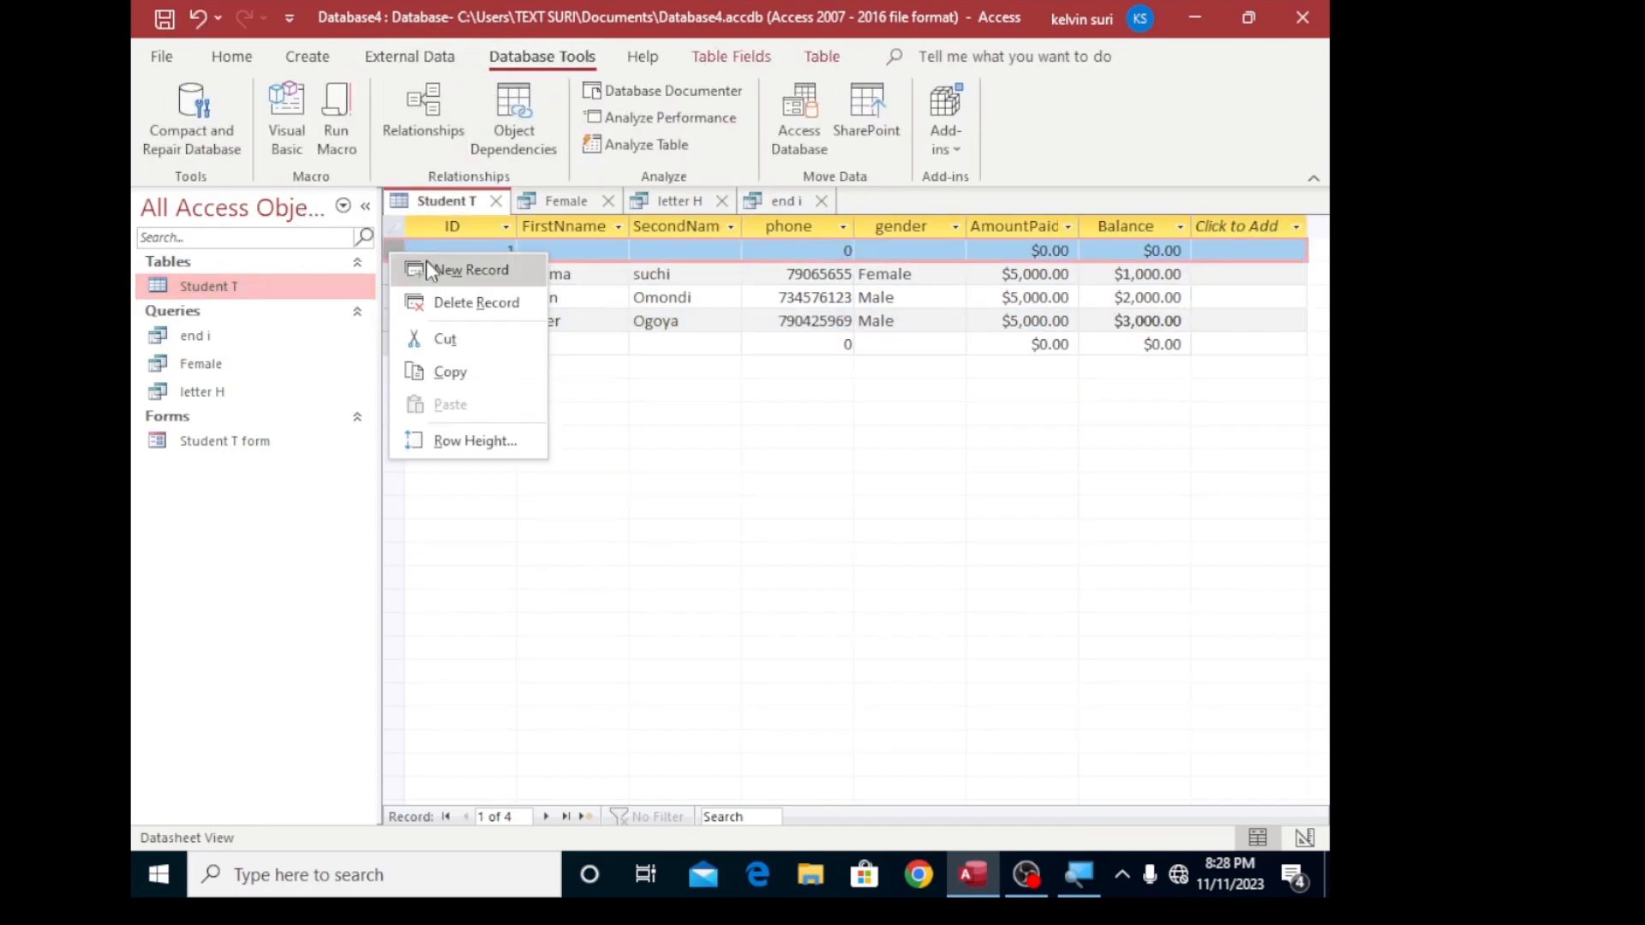
left_click(292, 276)
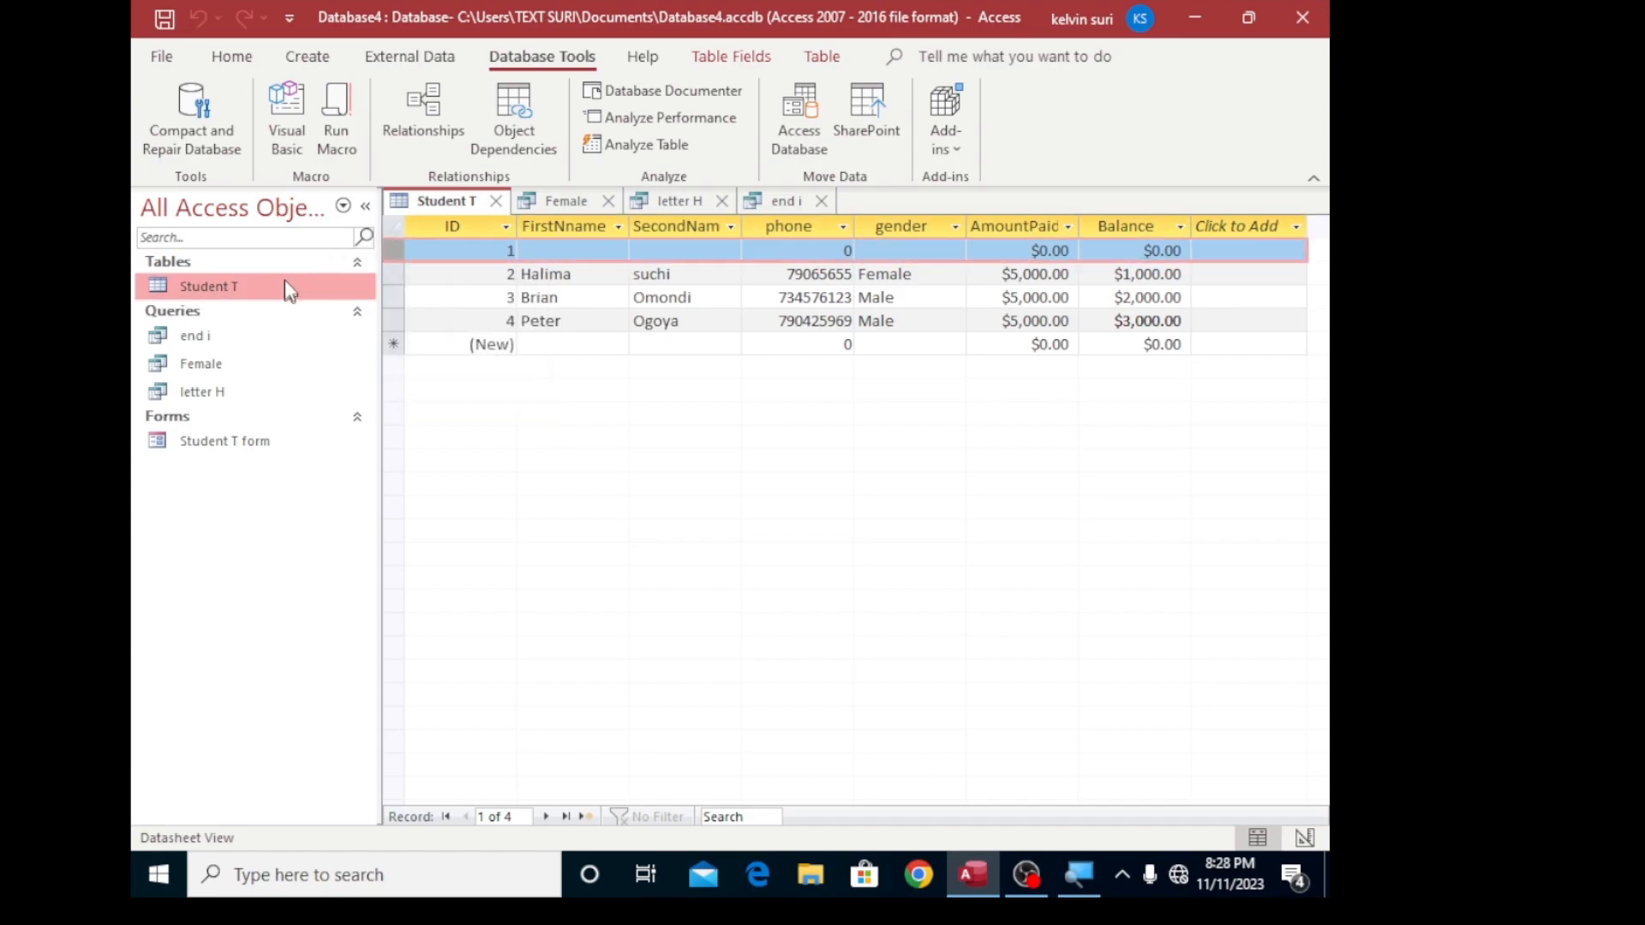
right_click(393, 274)
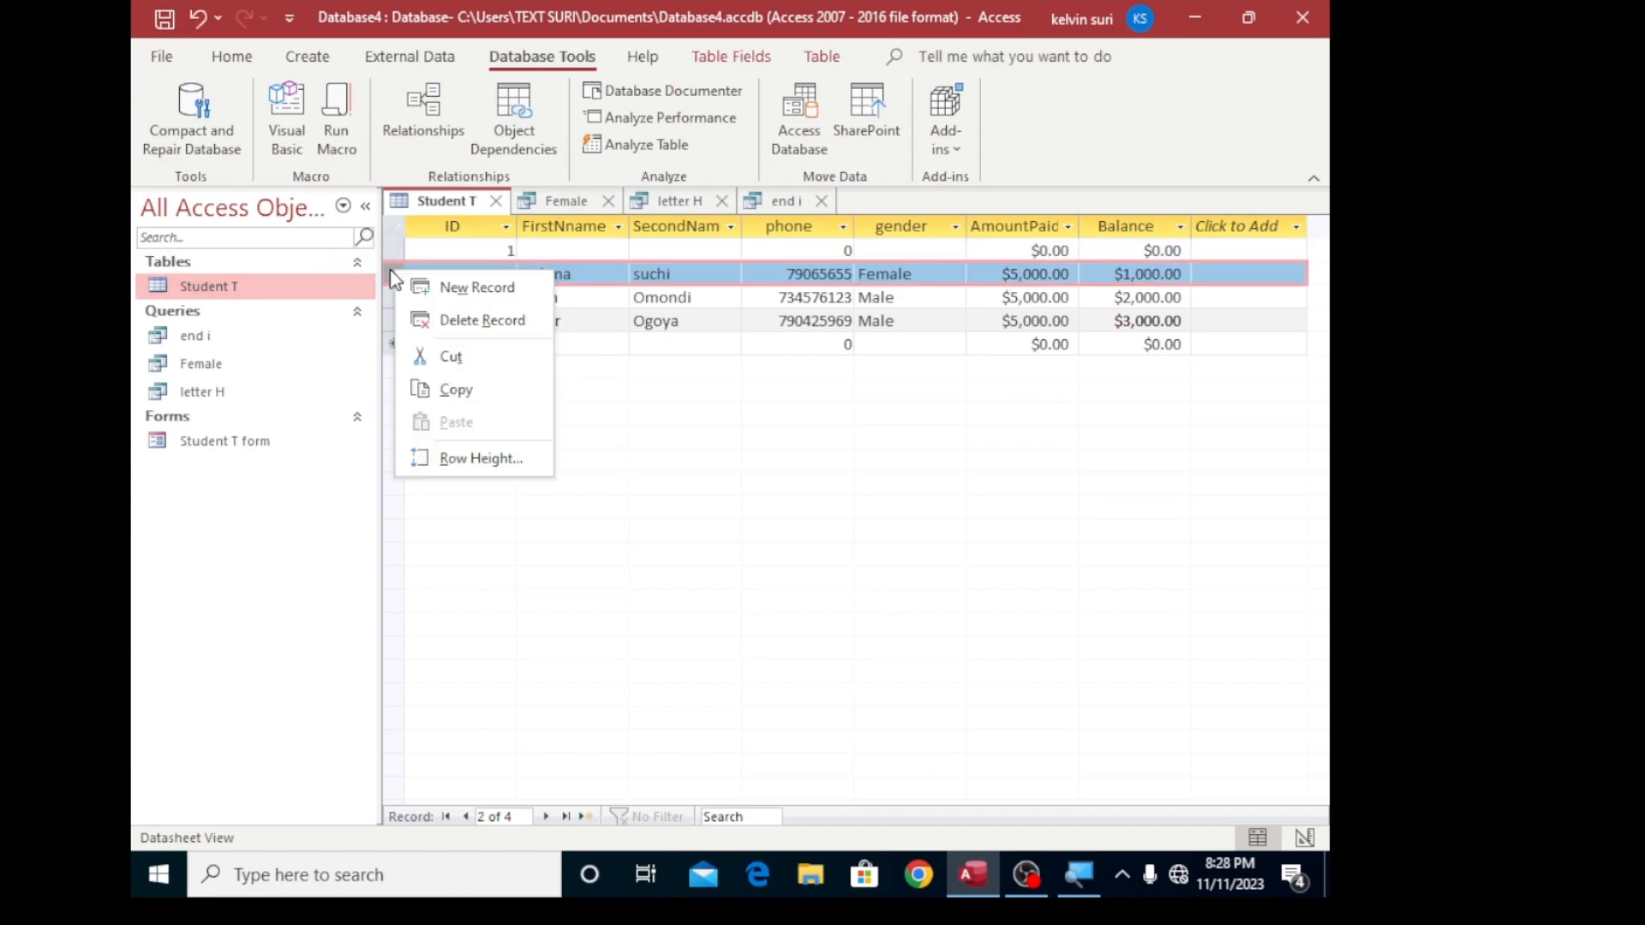
key("Escape")
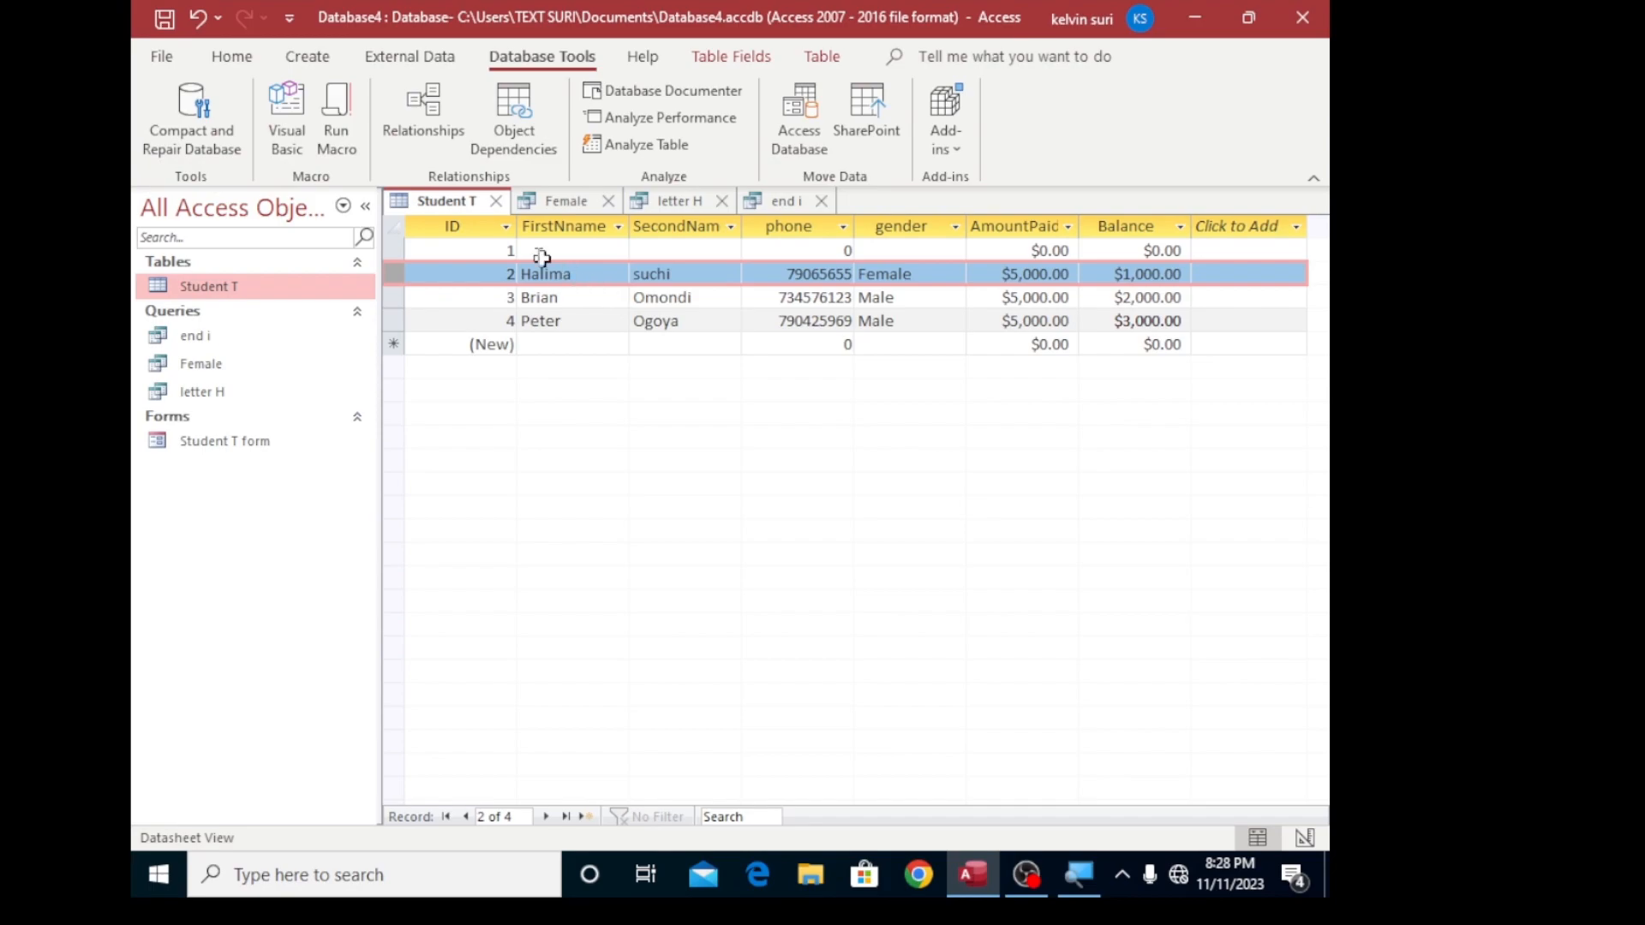
double_click(212, 291)
left_click(243, 57)
right_click(385, 270)
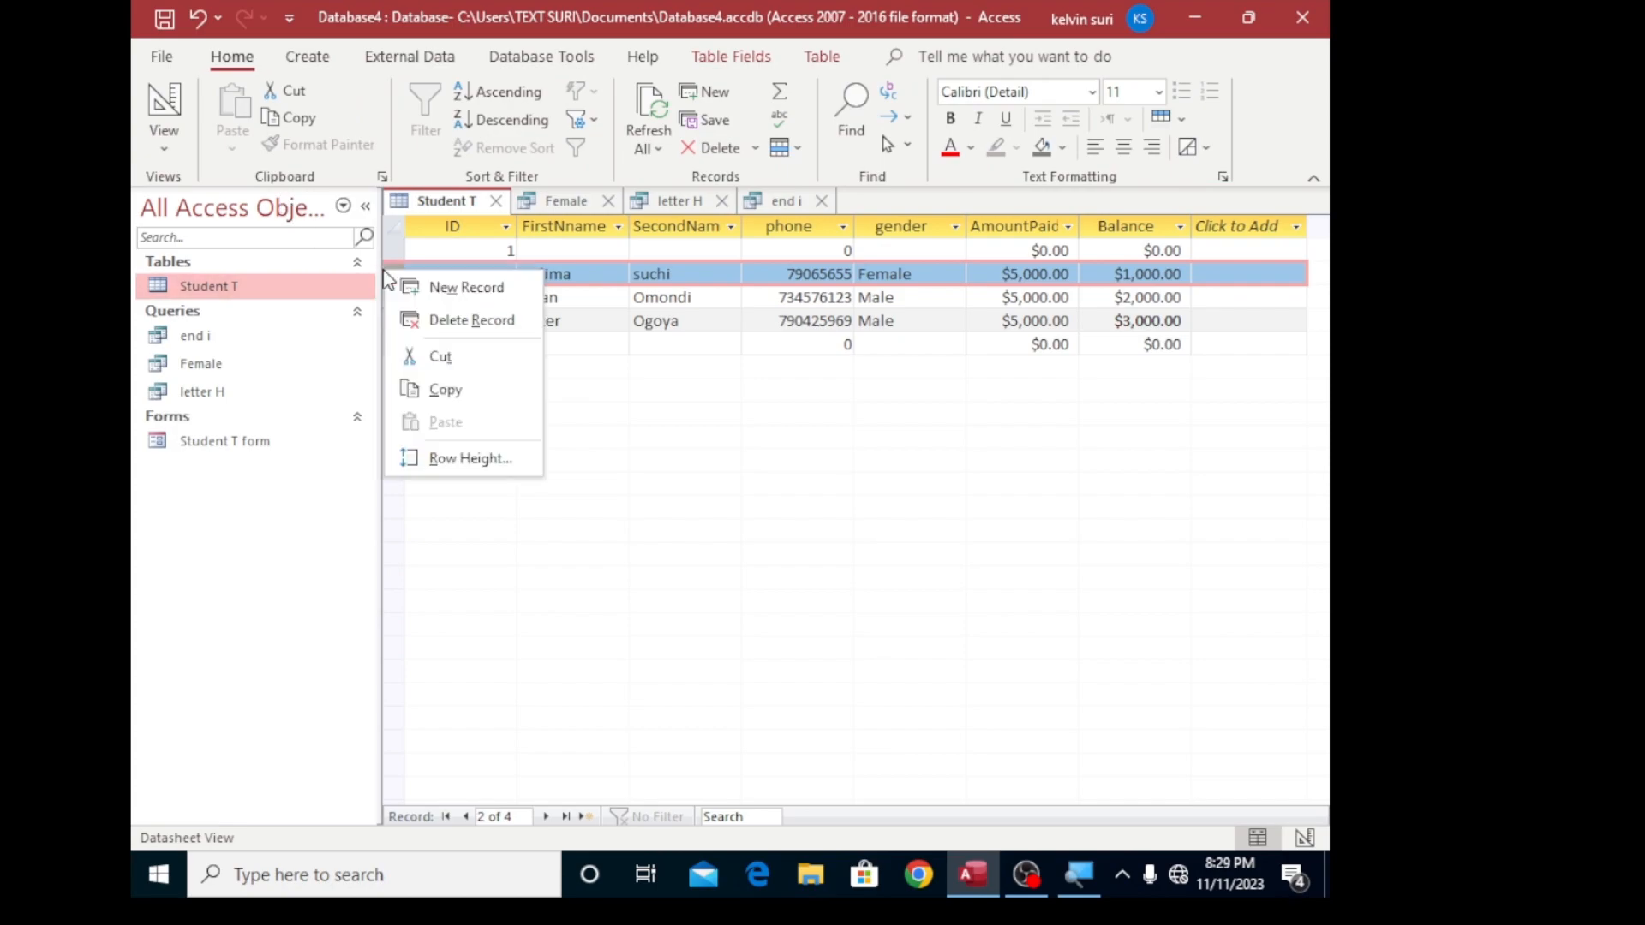
left_click(383, 270)
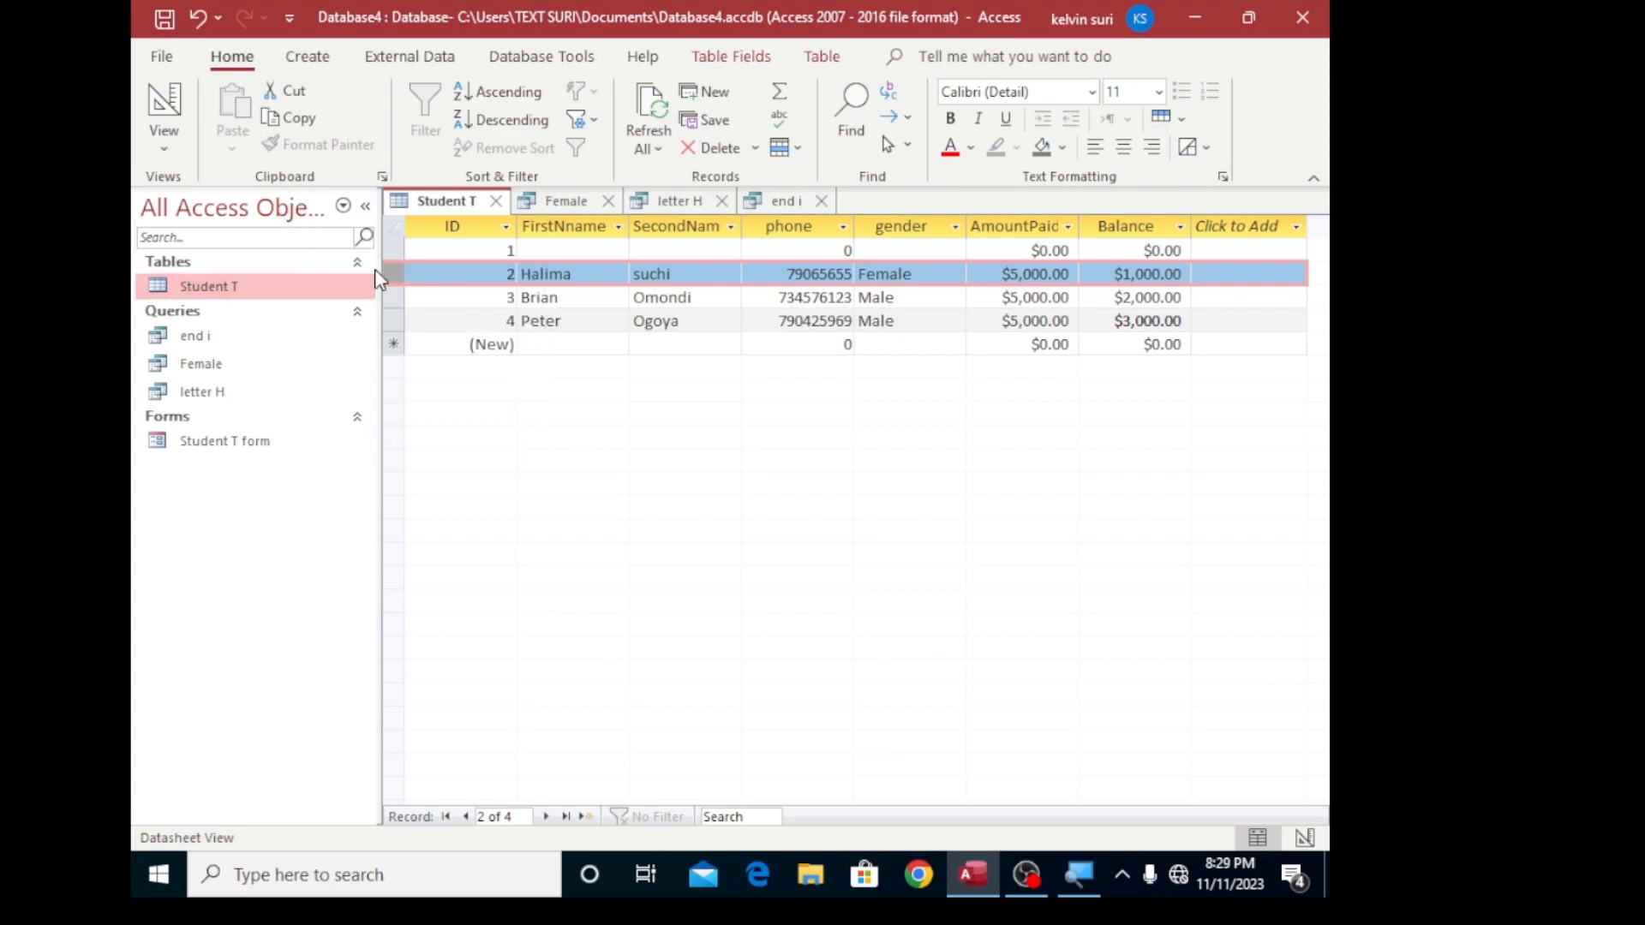